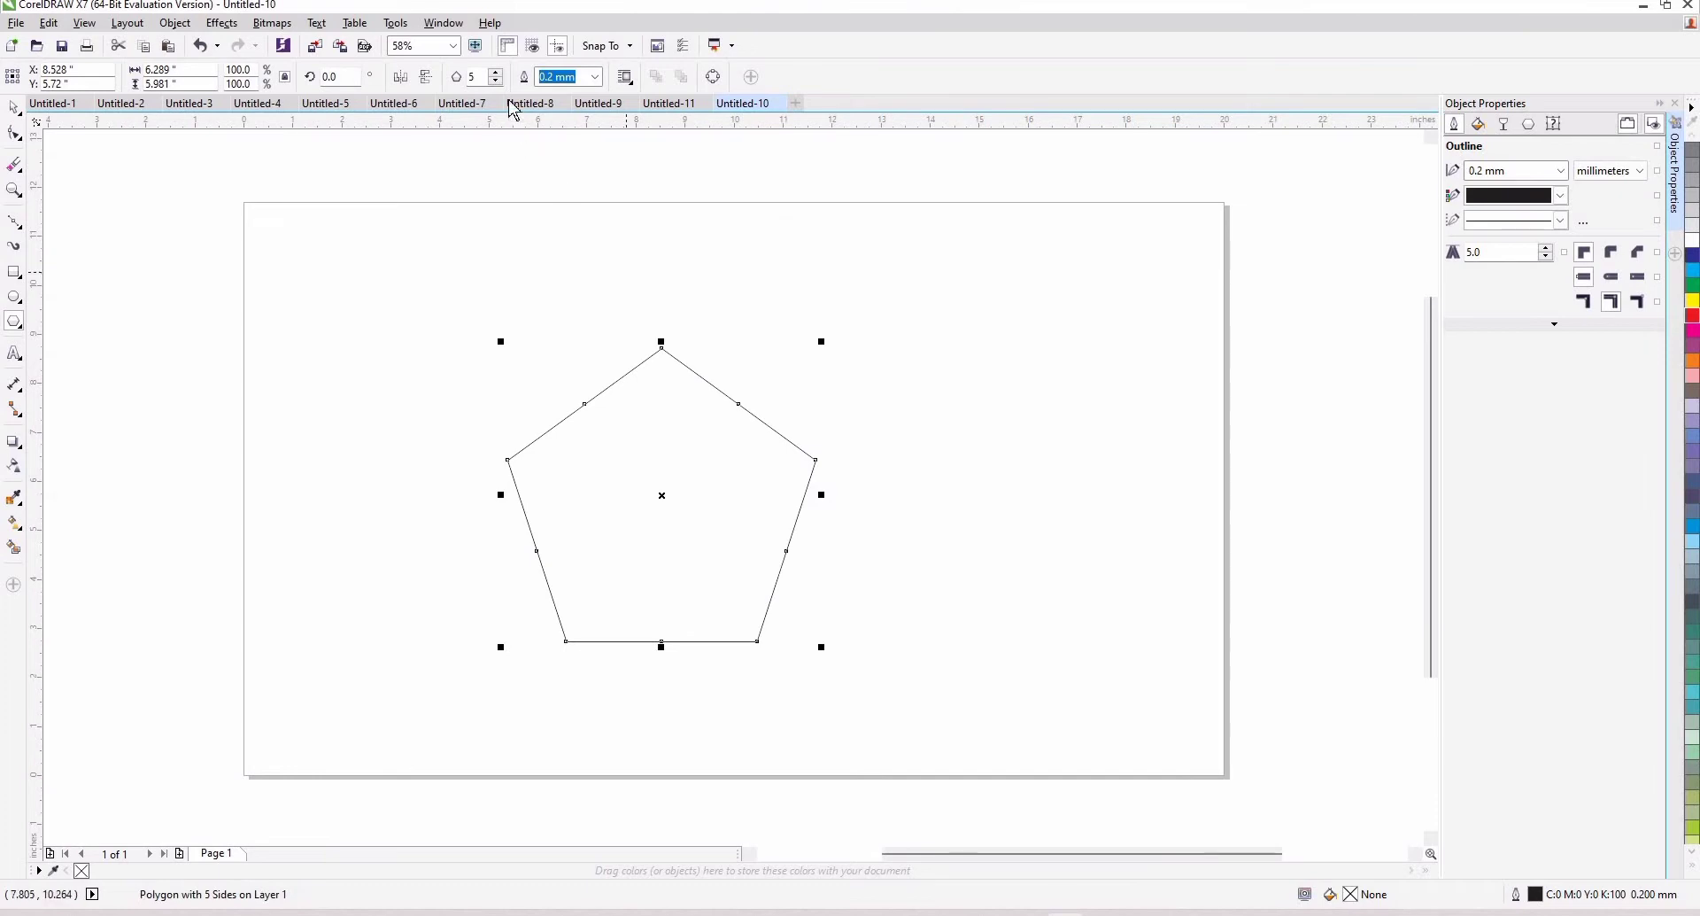
# Reduce the pentagon to three sides, and mirror the resulting triangle both vertically and horizontally
pyautogui.click(497, 81)
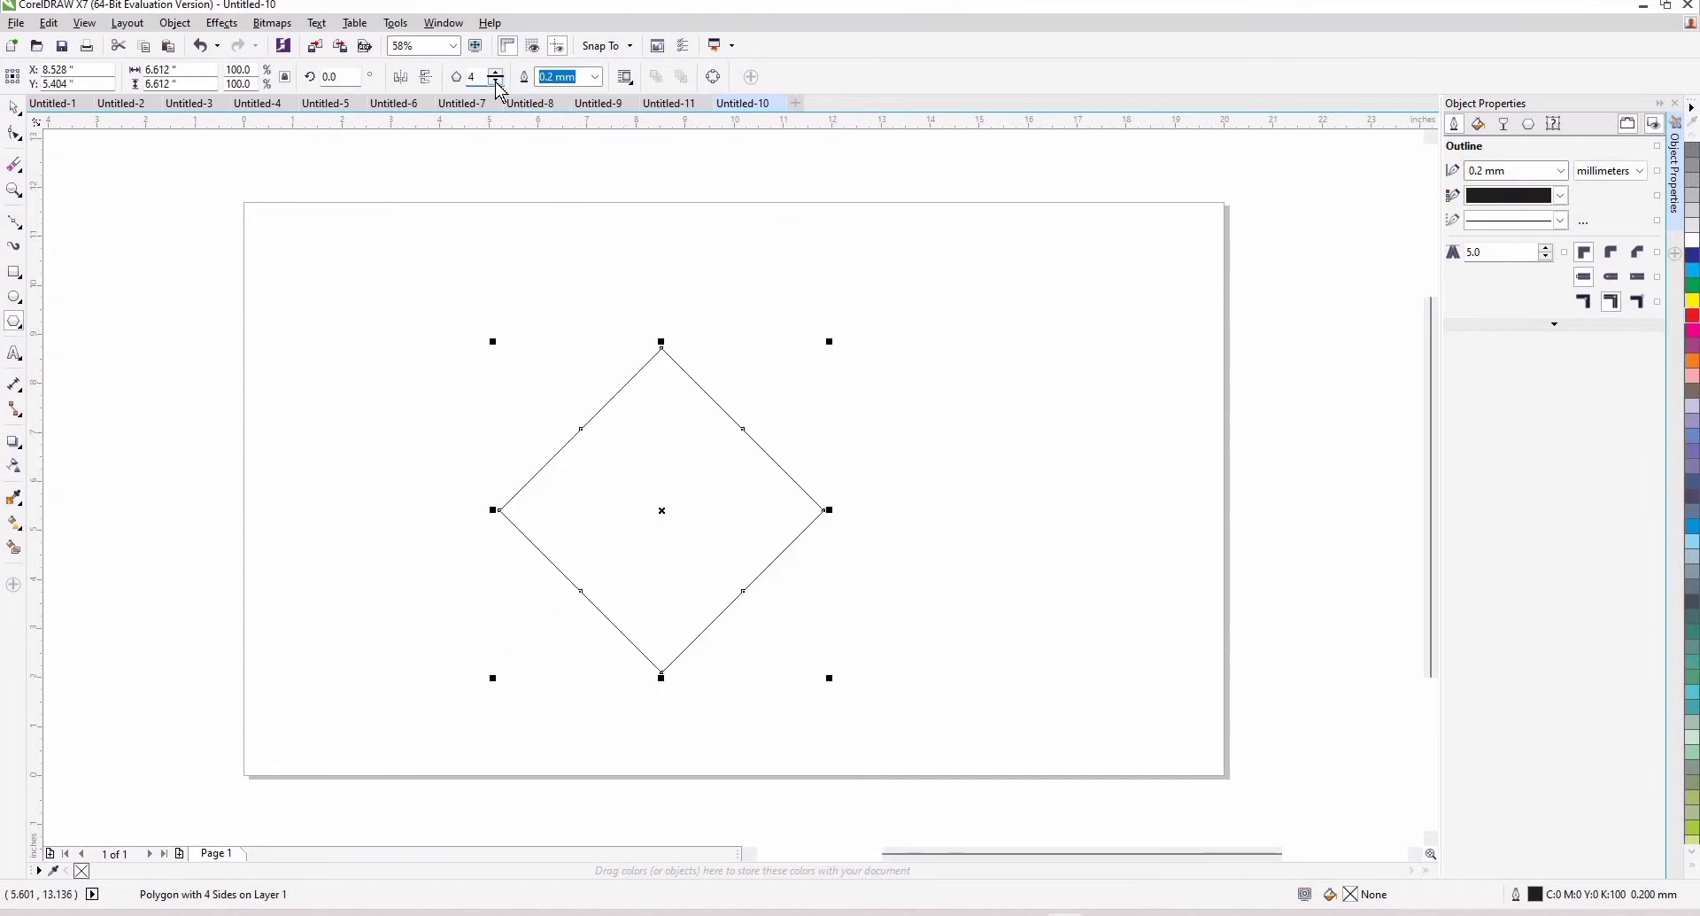
pyautogui.click(496, 82)
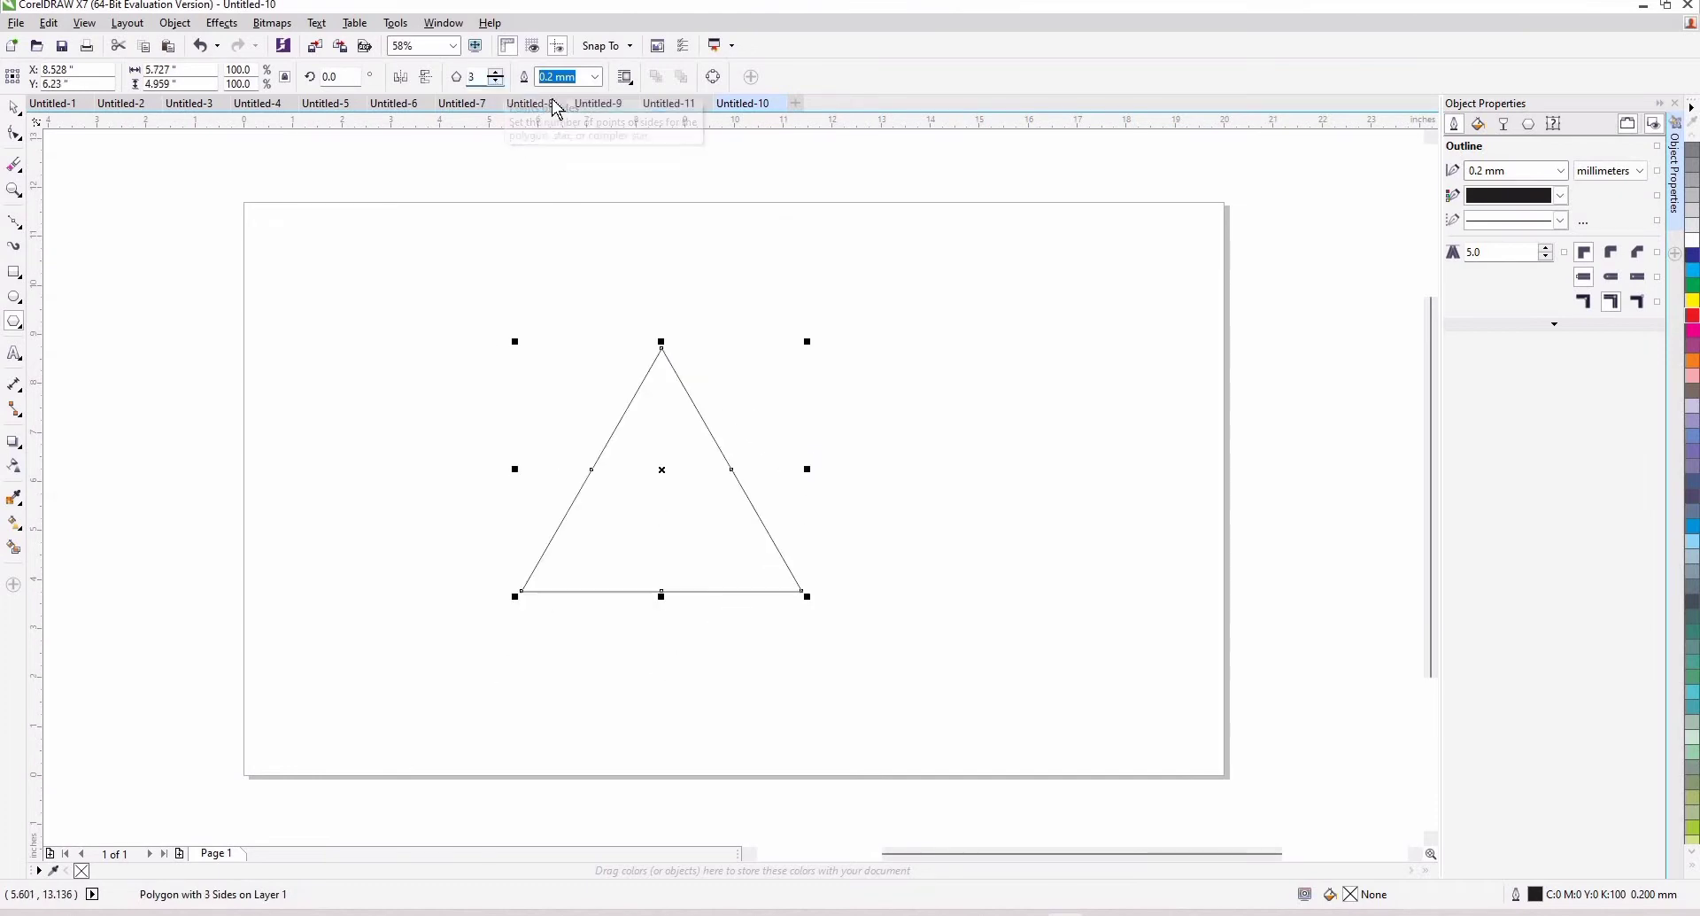
pyautogui.click(427, 80)
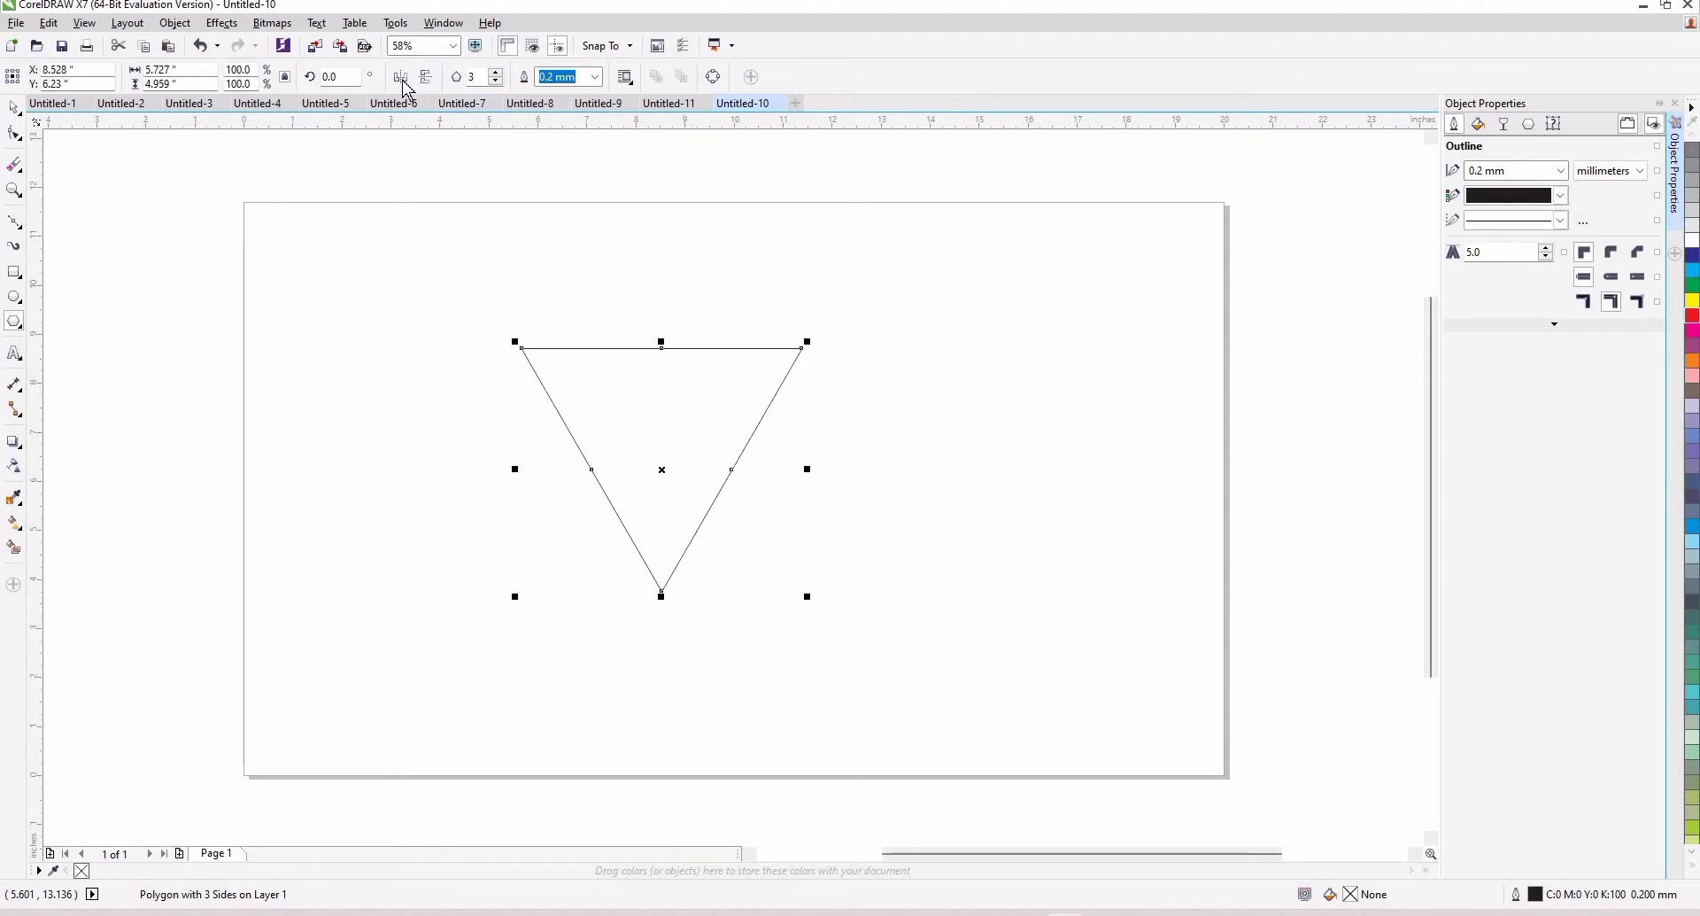
pyautogui.click(403, 80)
pyautogui.click(425, 78)
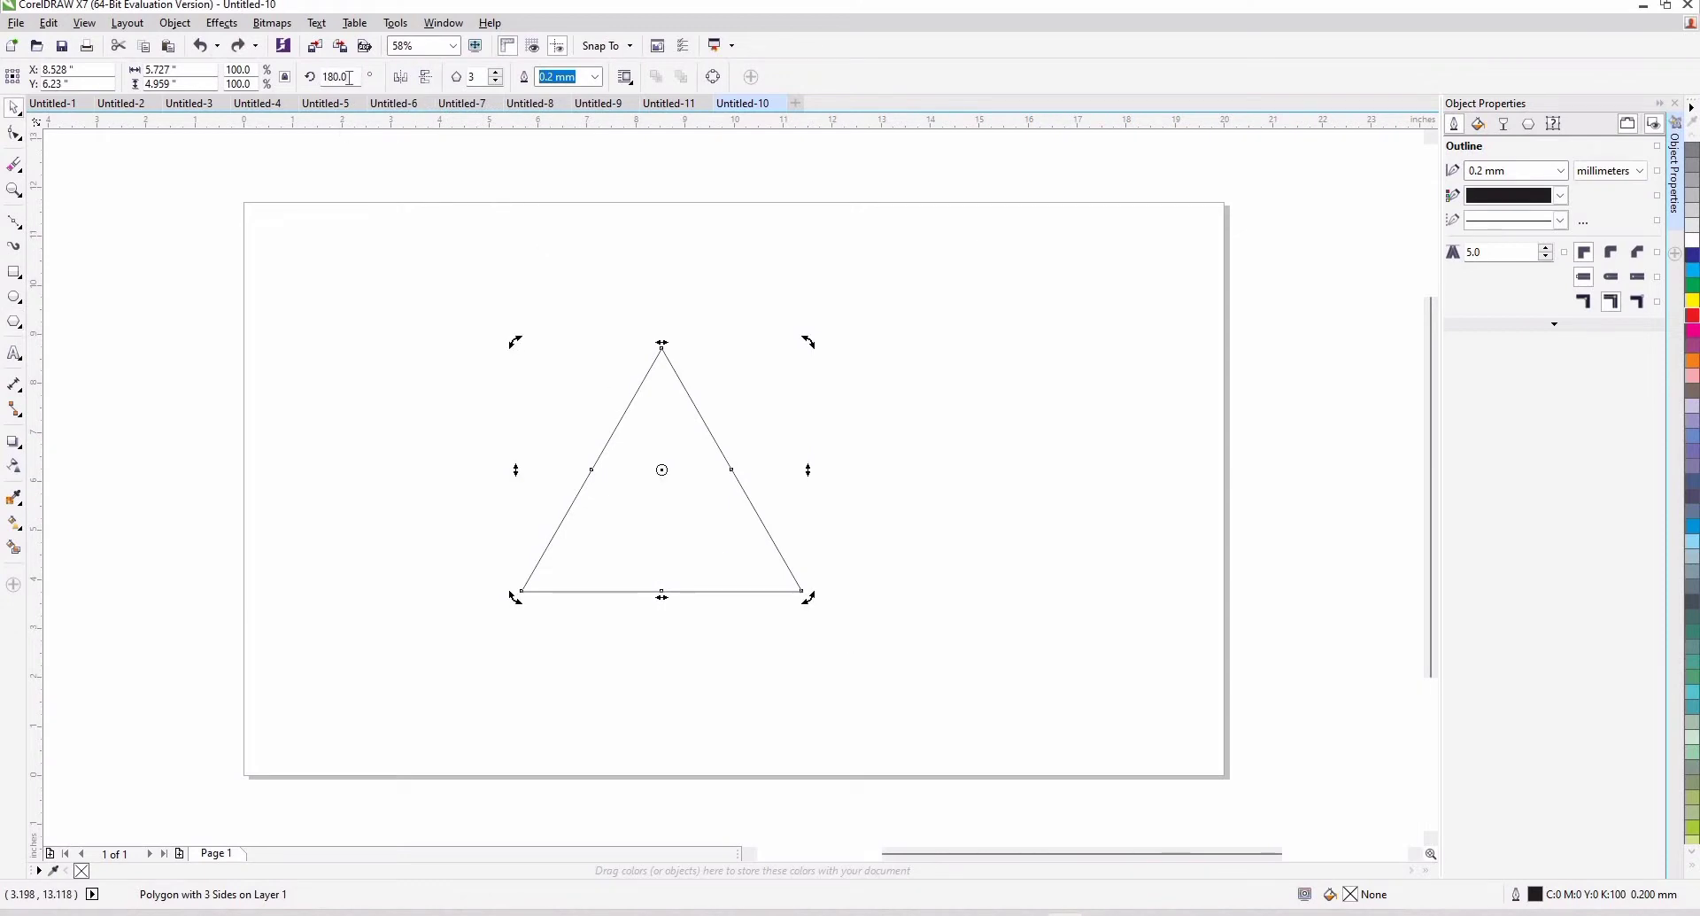
# Set the triangle's rotation angle to -90 degrees
pyautogui.press('BackSpace')
pyautogui.press('BackSpace')
pyautogui.press('BackSpace')
pyautogui.press('BackSpace')
pyautogui.press('BackSpace')
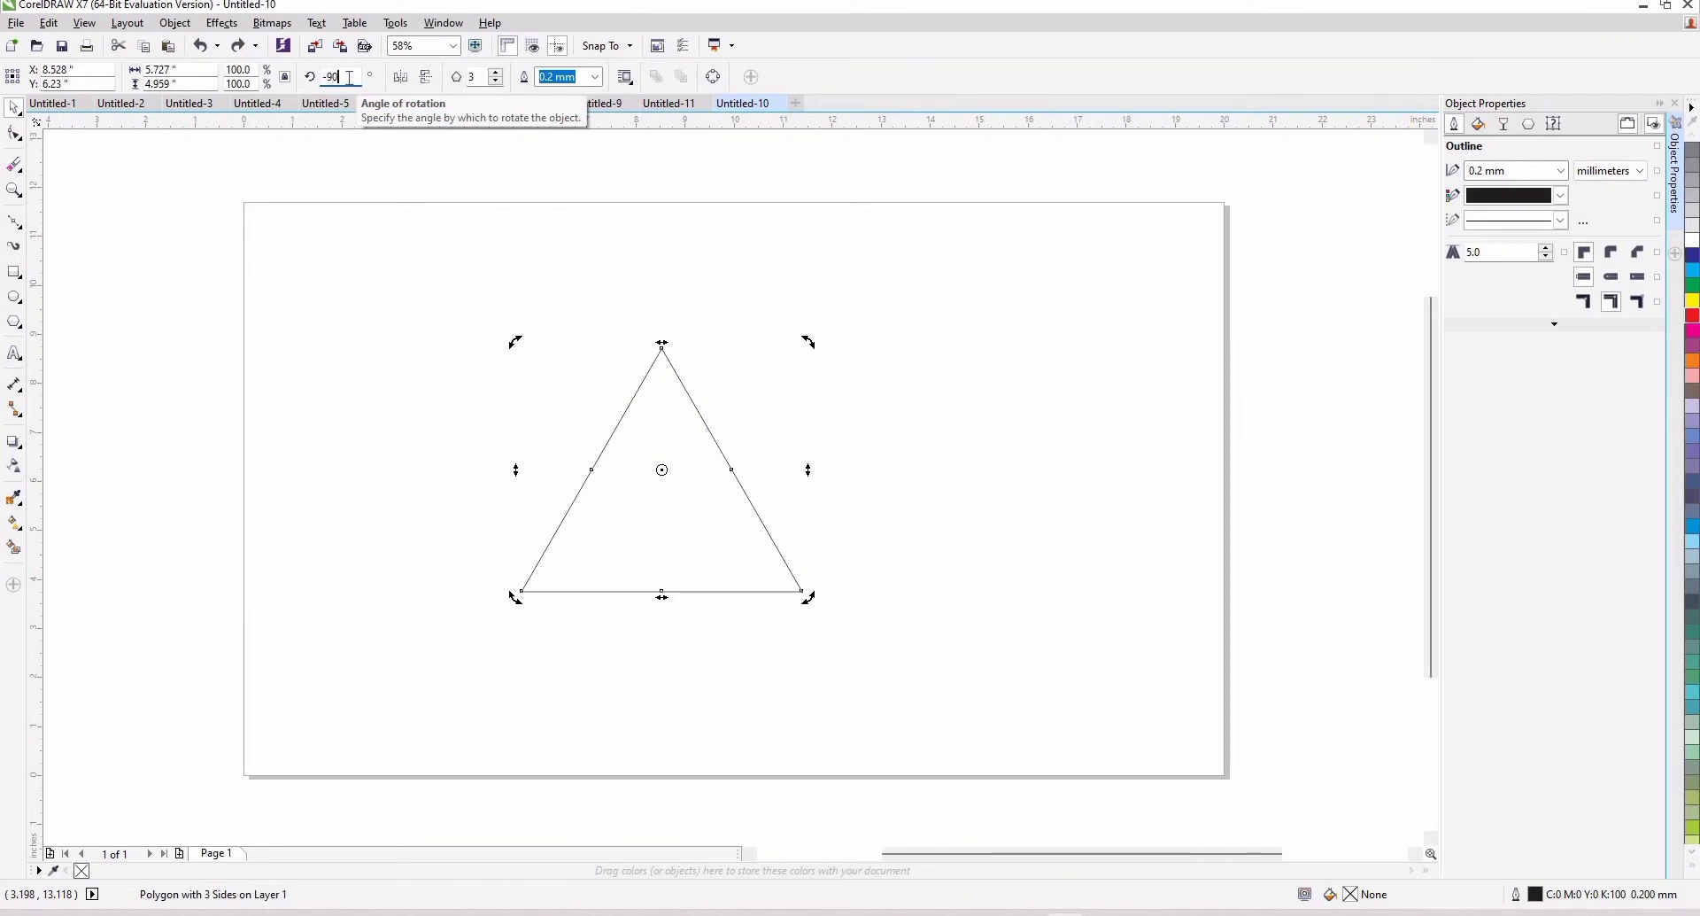
pyautogui.write('-90')
pyautogui.press('Return')
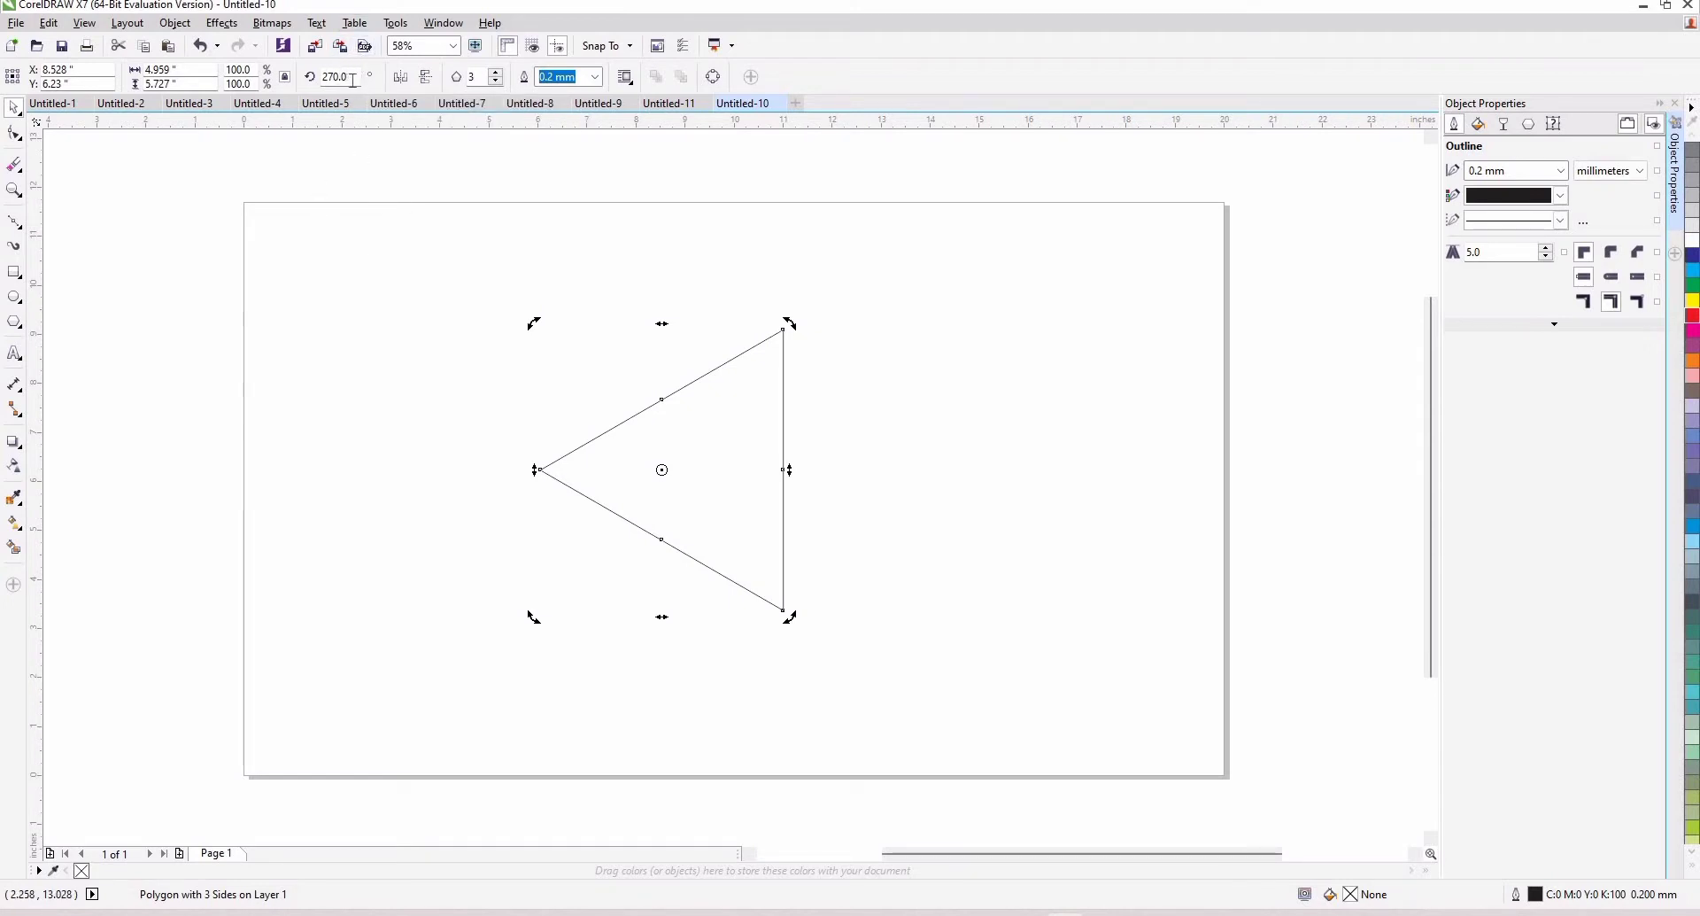
pyautogui.click(353, 79)
pyautogui.press('BackSpace')
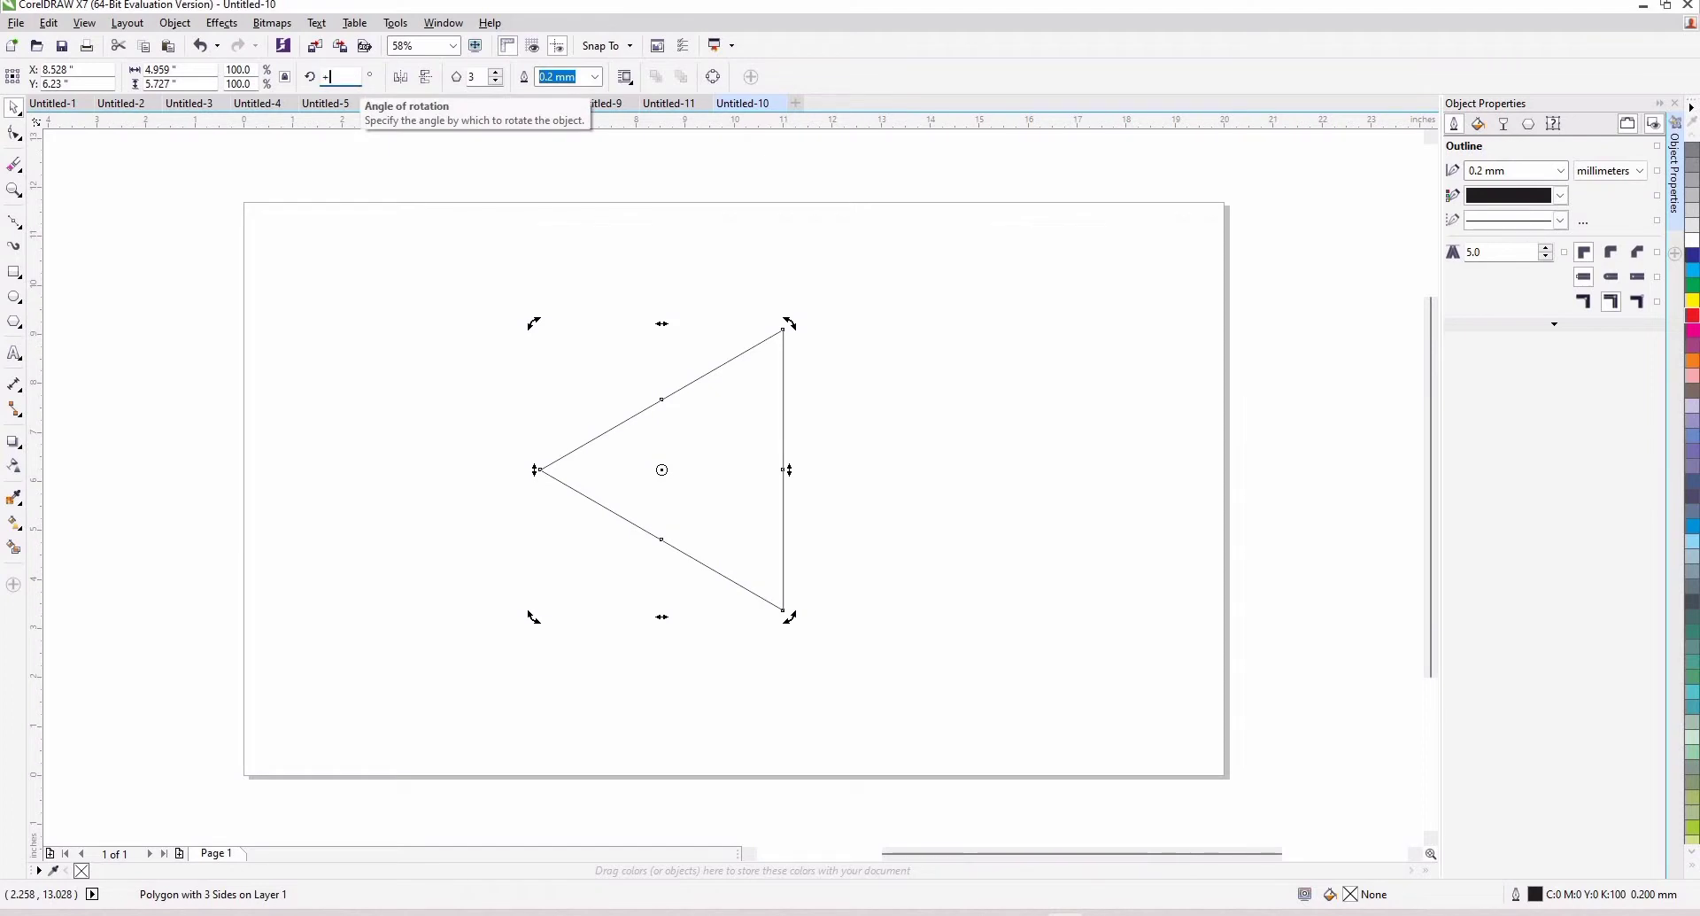
pyautogui.press('Return')
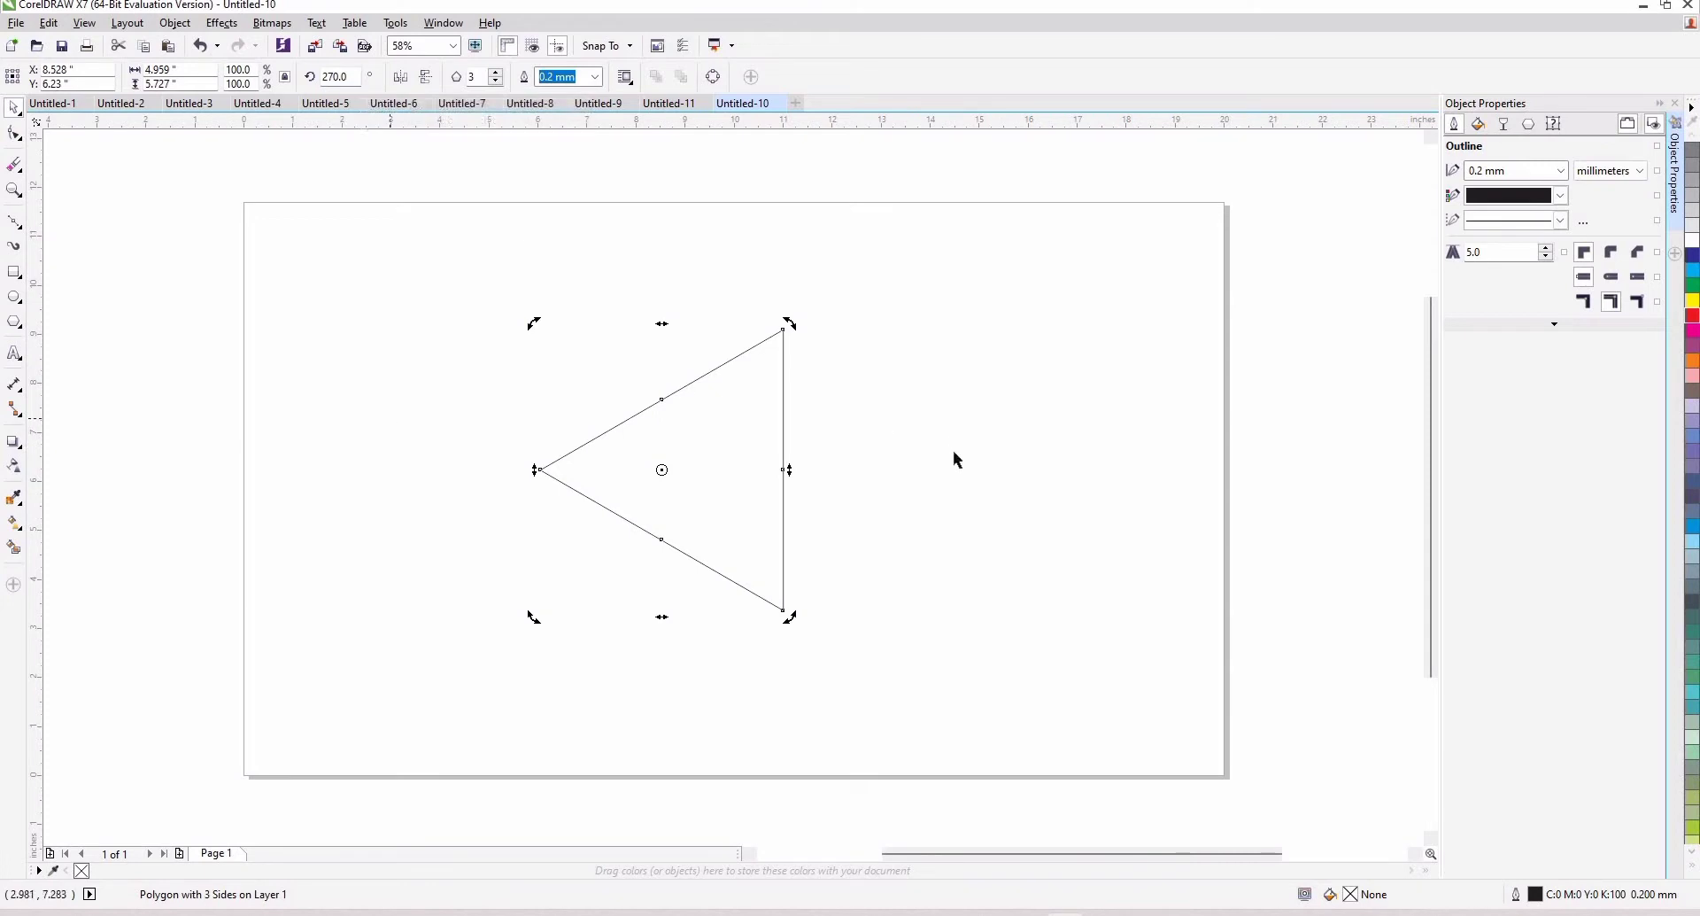
pyautogui.press('Escape')
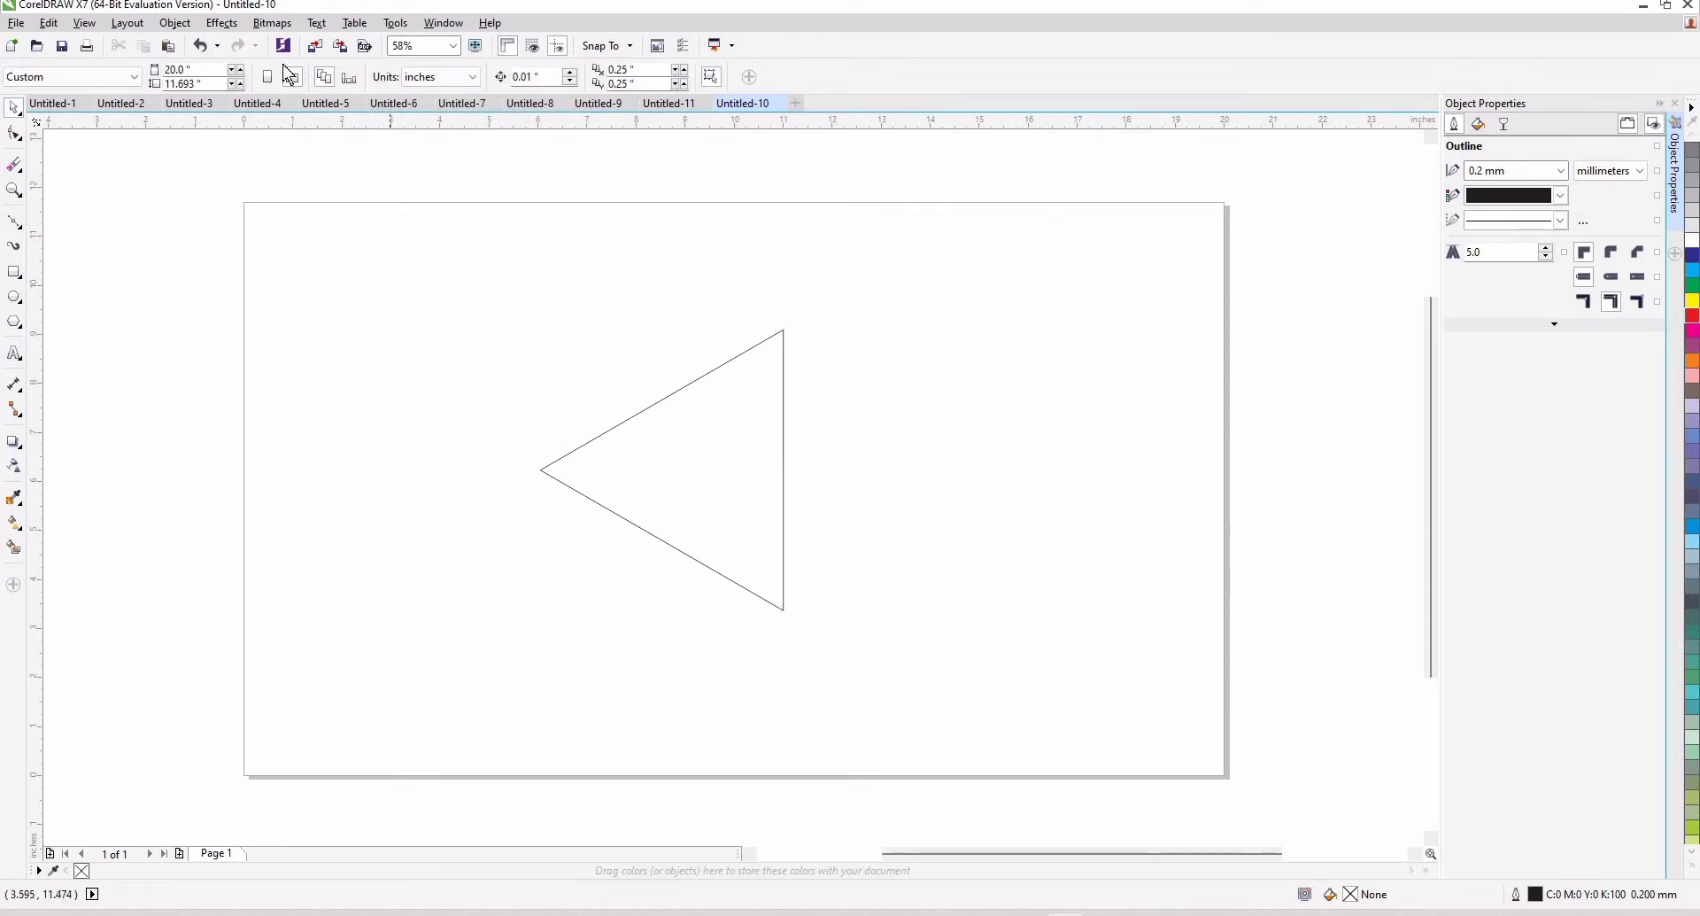
# Set the triangle's rotation angle to 90 degrees so that it points to the right
pyautogui.click(680, 474)
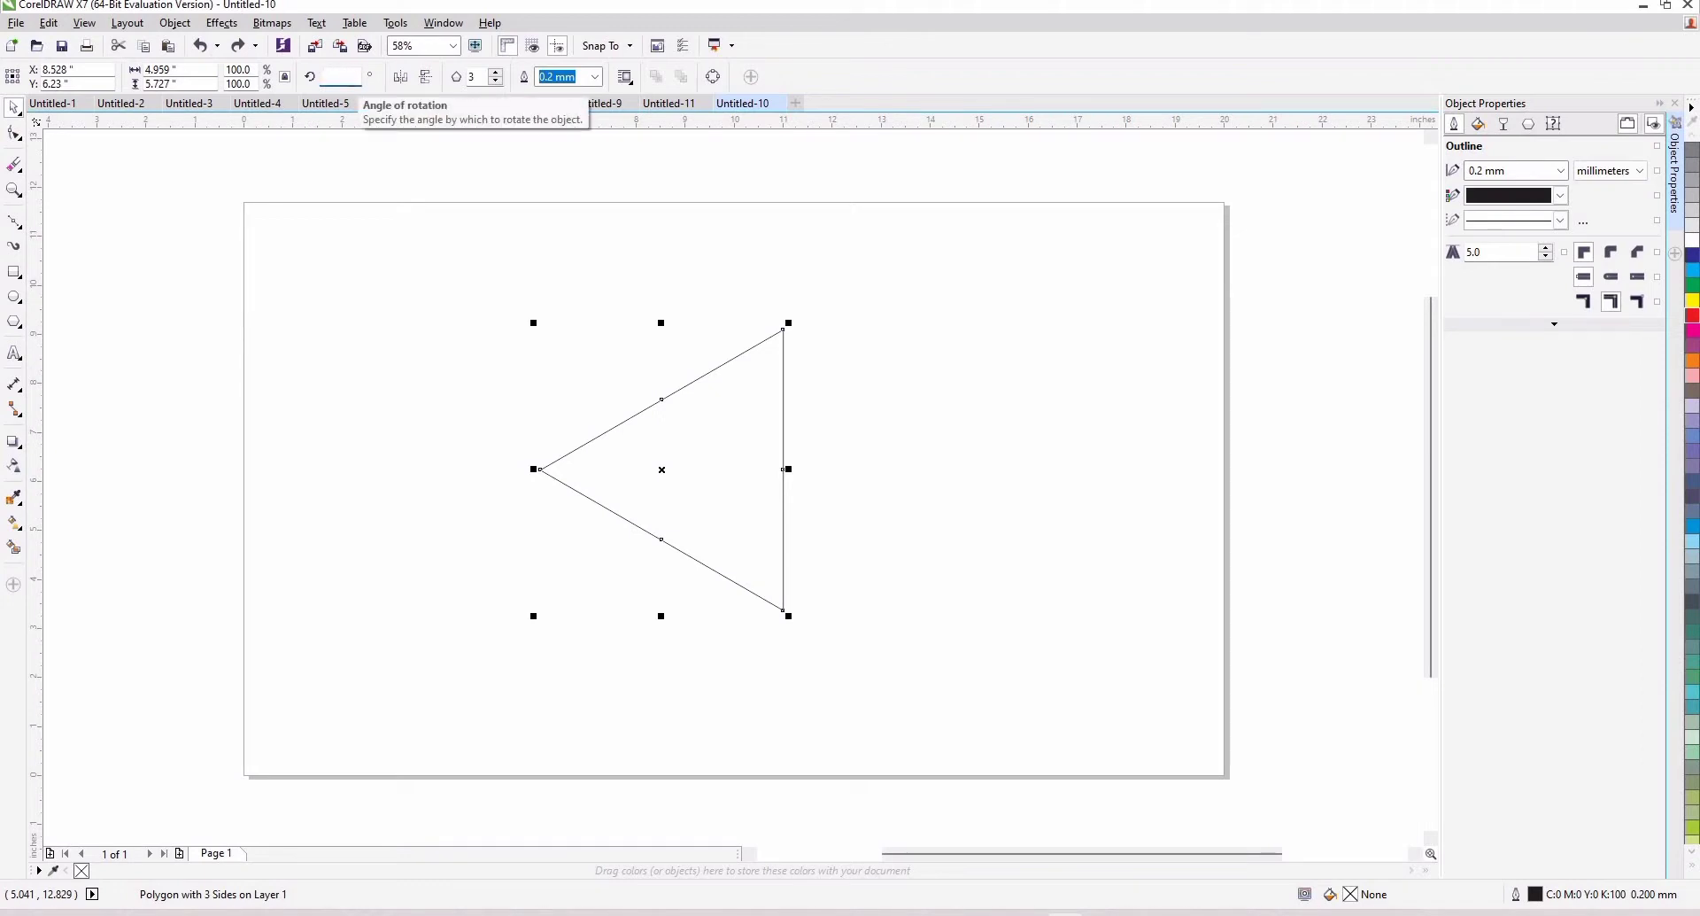
pyautogui.write('90')
pyautogui.press('Return')
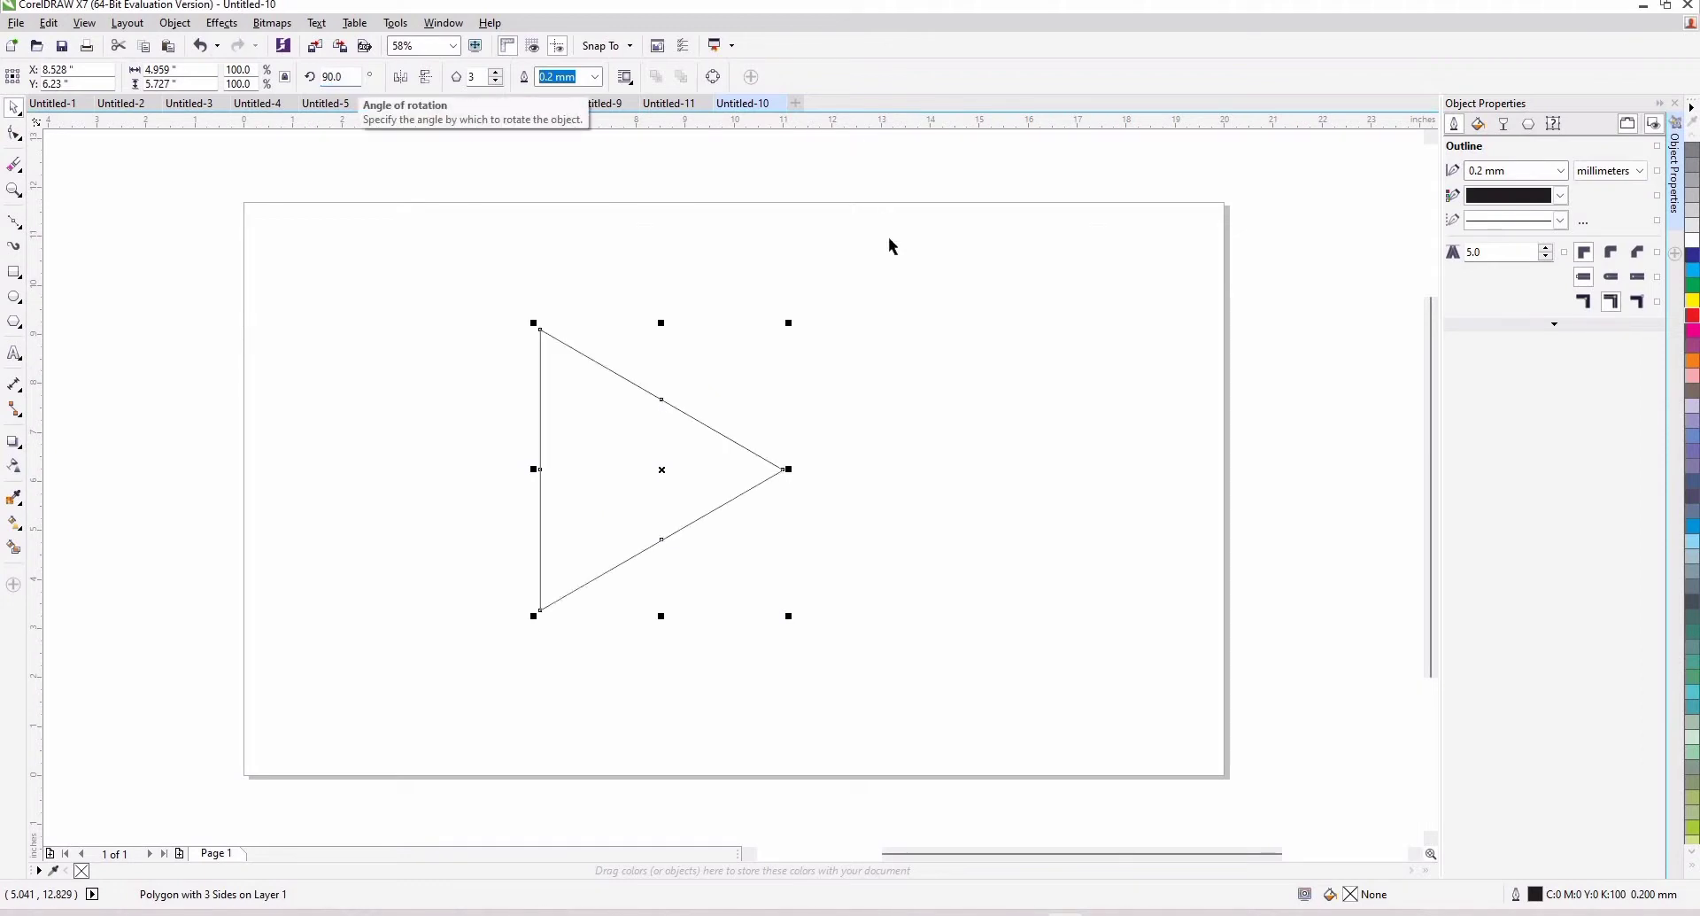
pyautogui.click(916, 381)
pyautogui.click(649, 469)
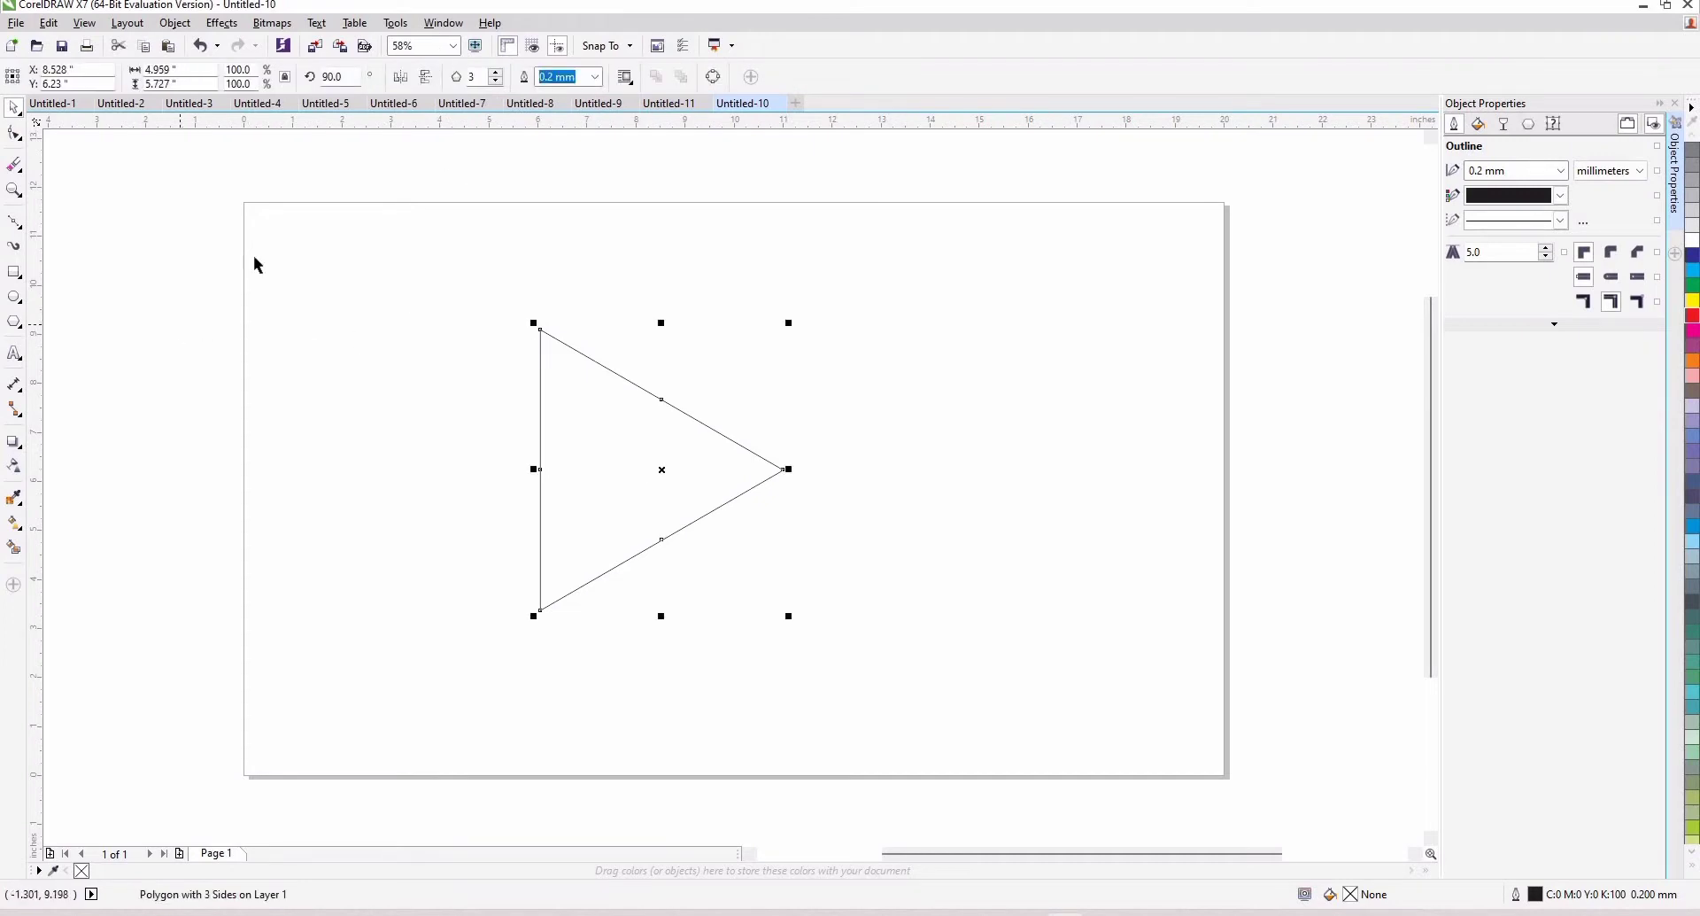
# Change the document's units to millimeters
pyautogui.press('Escape')
pyautogui.click(472, 80)
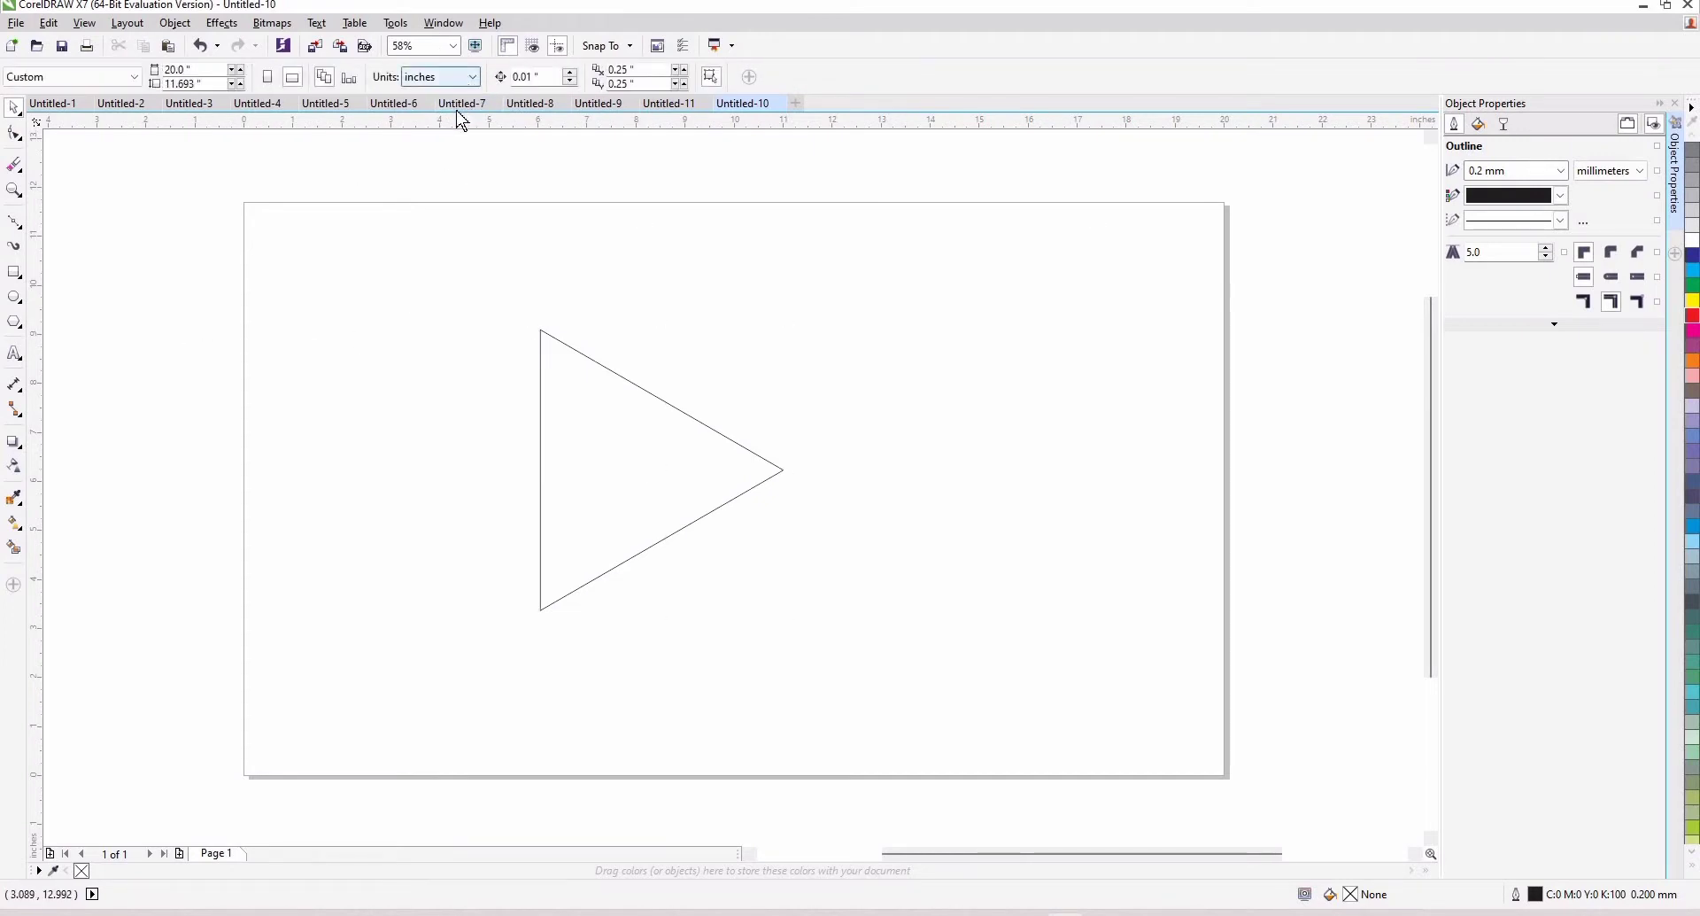
pyautogui.click(437, 115)
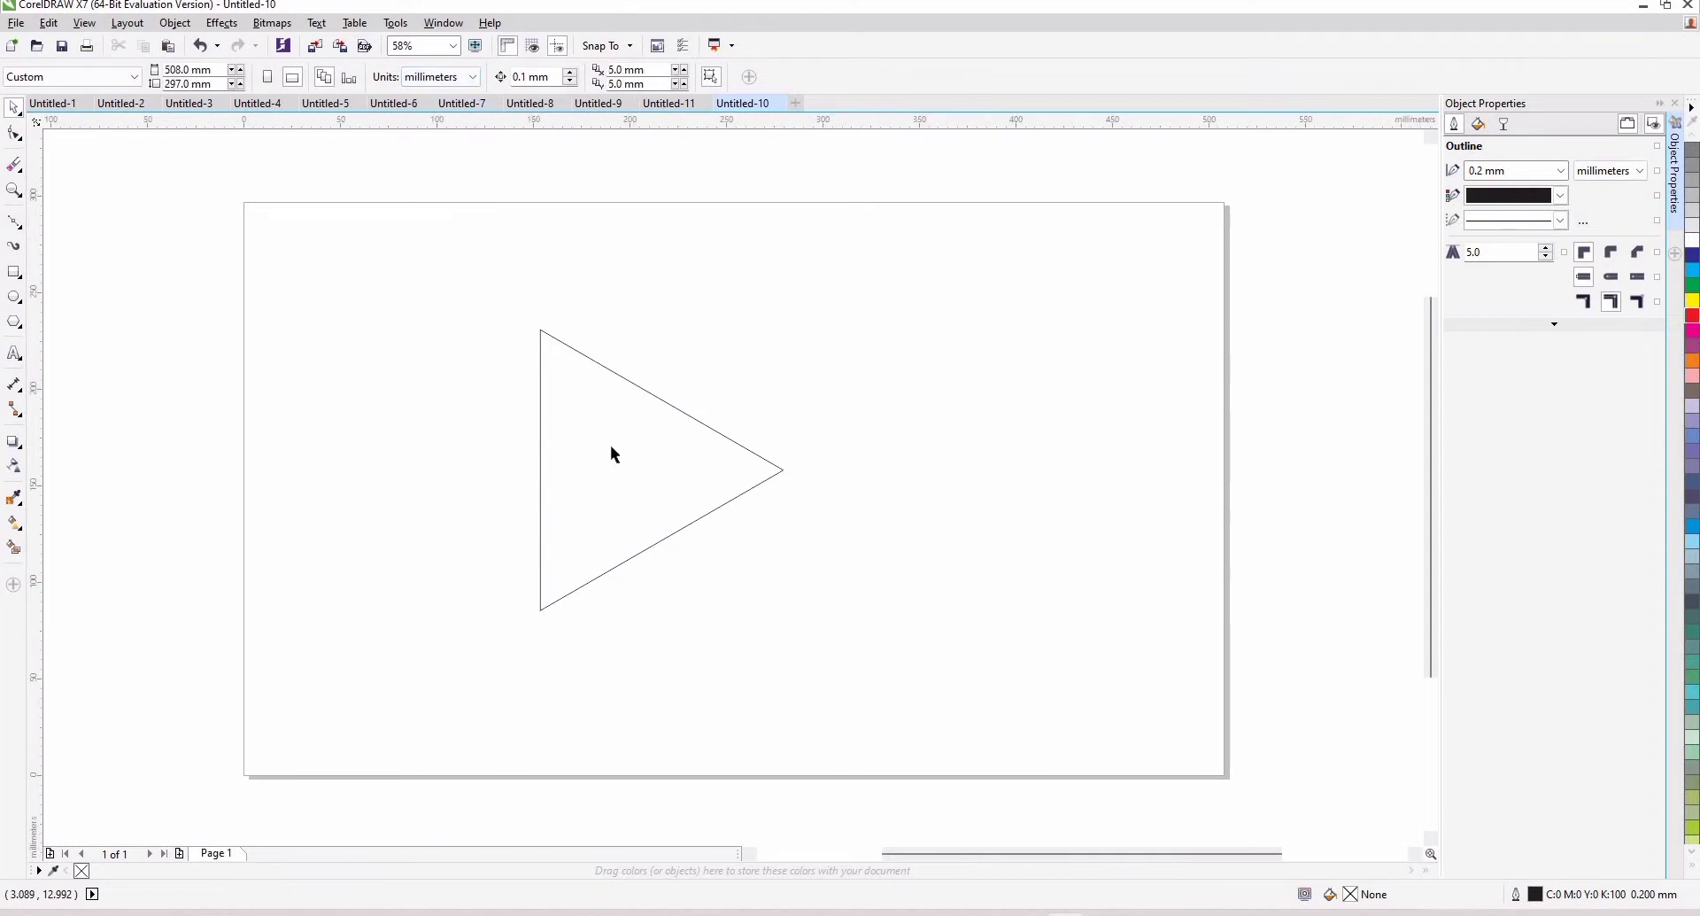
# Resize the triangle proportionally to a width of 100 mm
pyautogui.hotkey('ctrl', 'a')
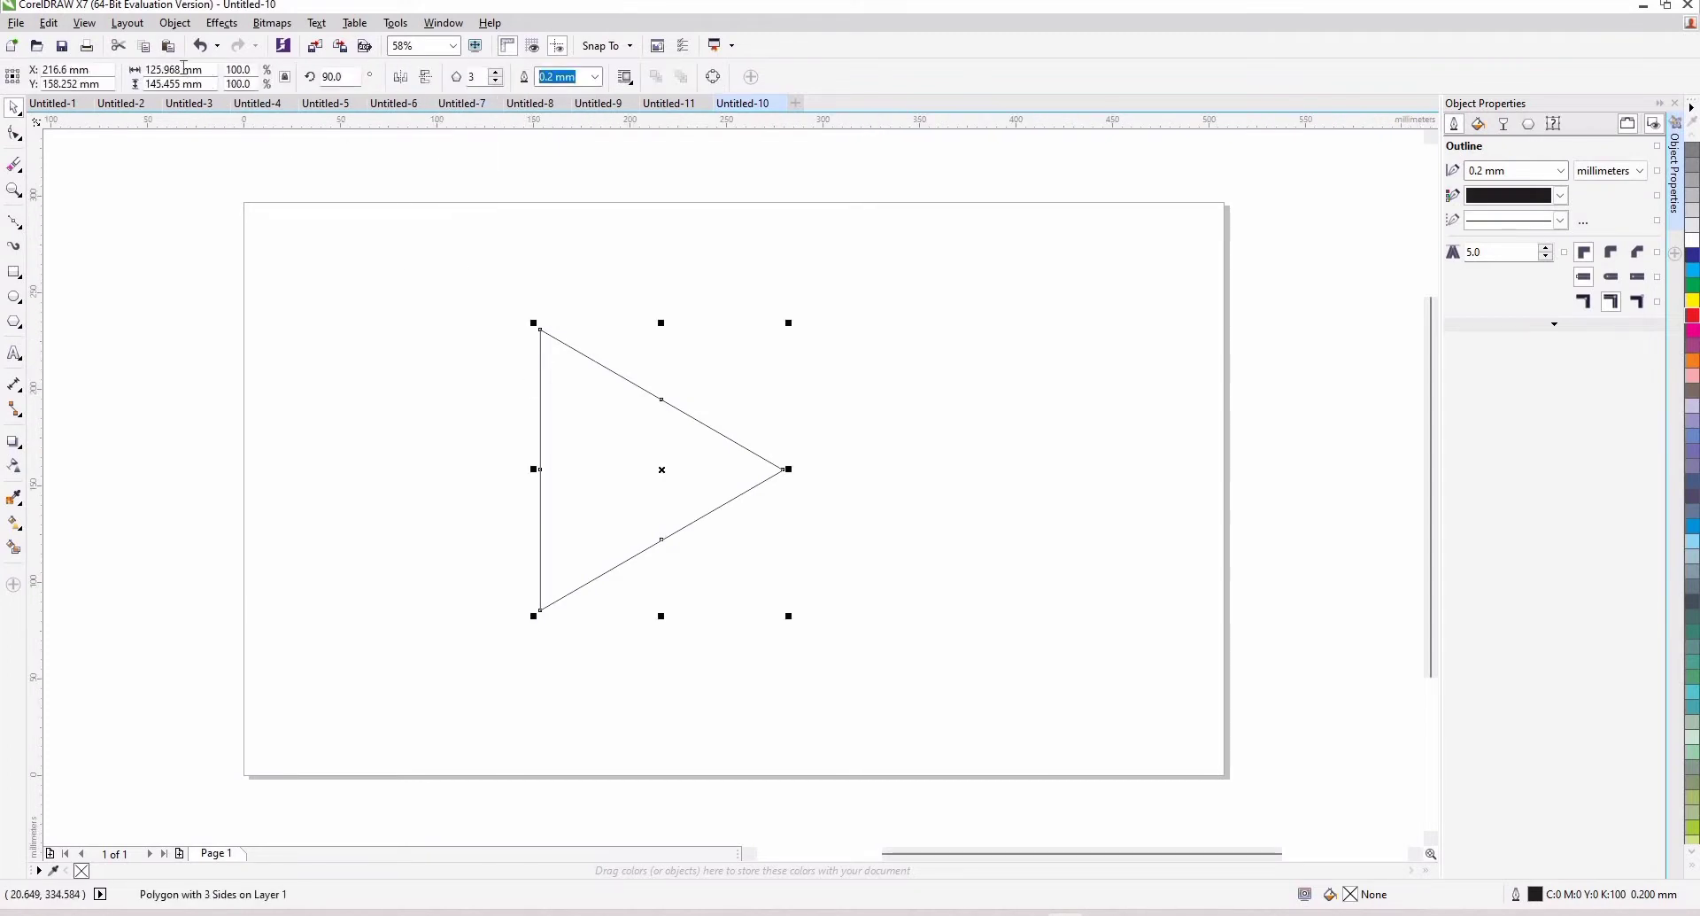
pyautogui.moveTo(184, 68); pyautogui.dragTo(163, 69)
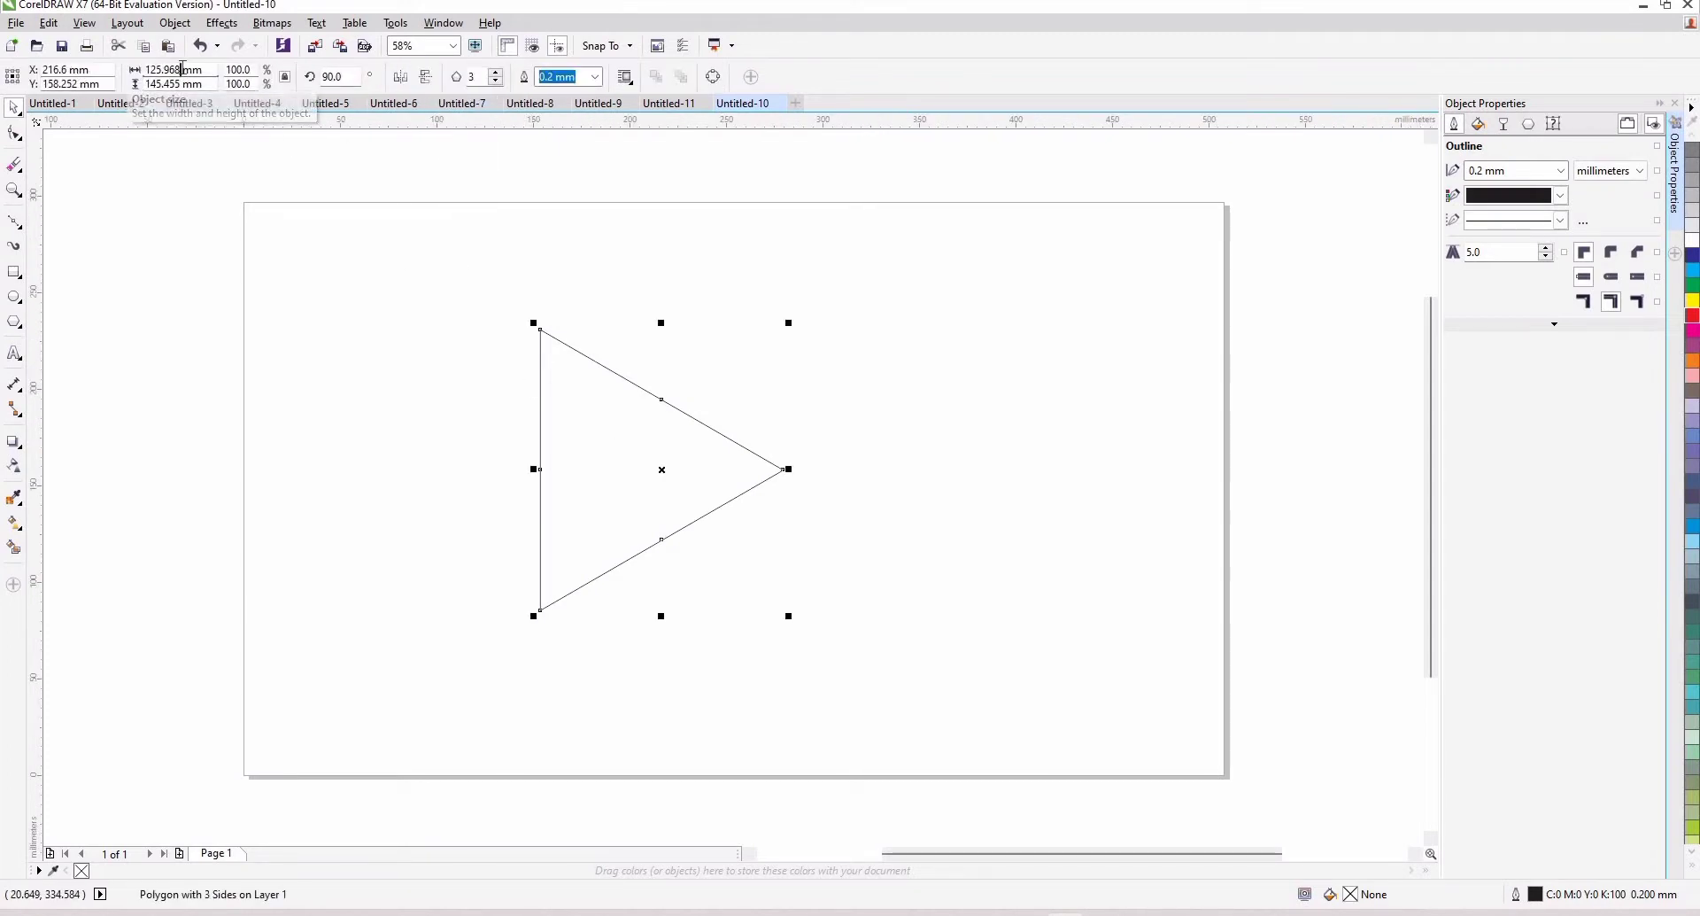
pyautogui.press('BackSpace')
pyautogui.press('BackSpace')
pyautogui.press('BackSpace')
pyautogui.write('00')
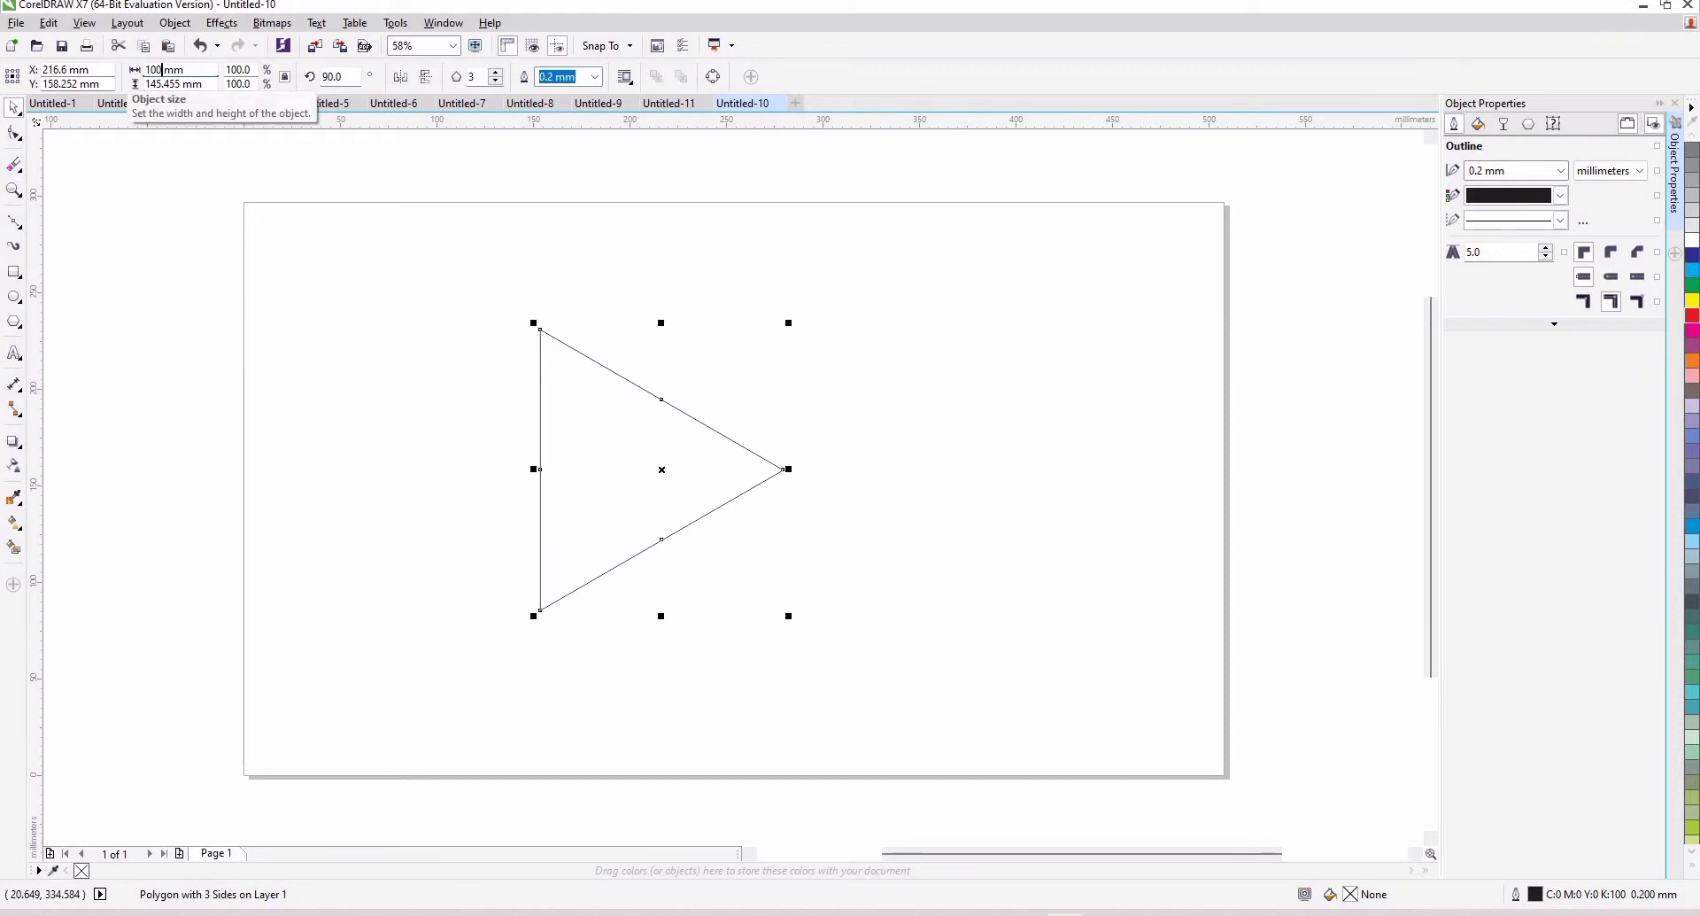
pyautogui.press('Return')
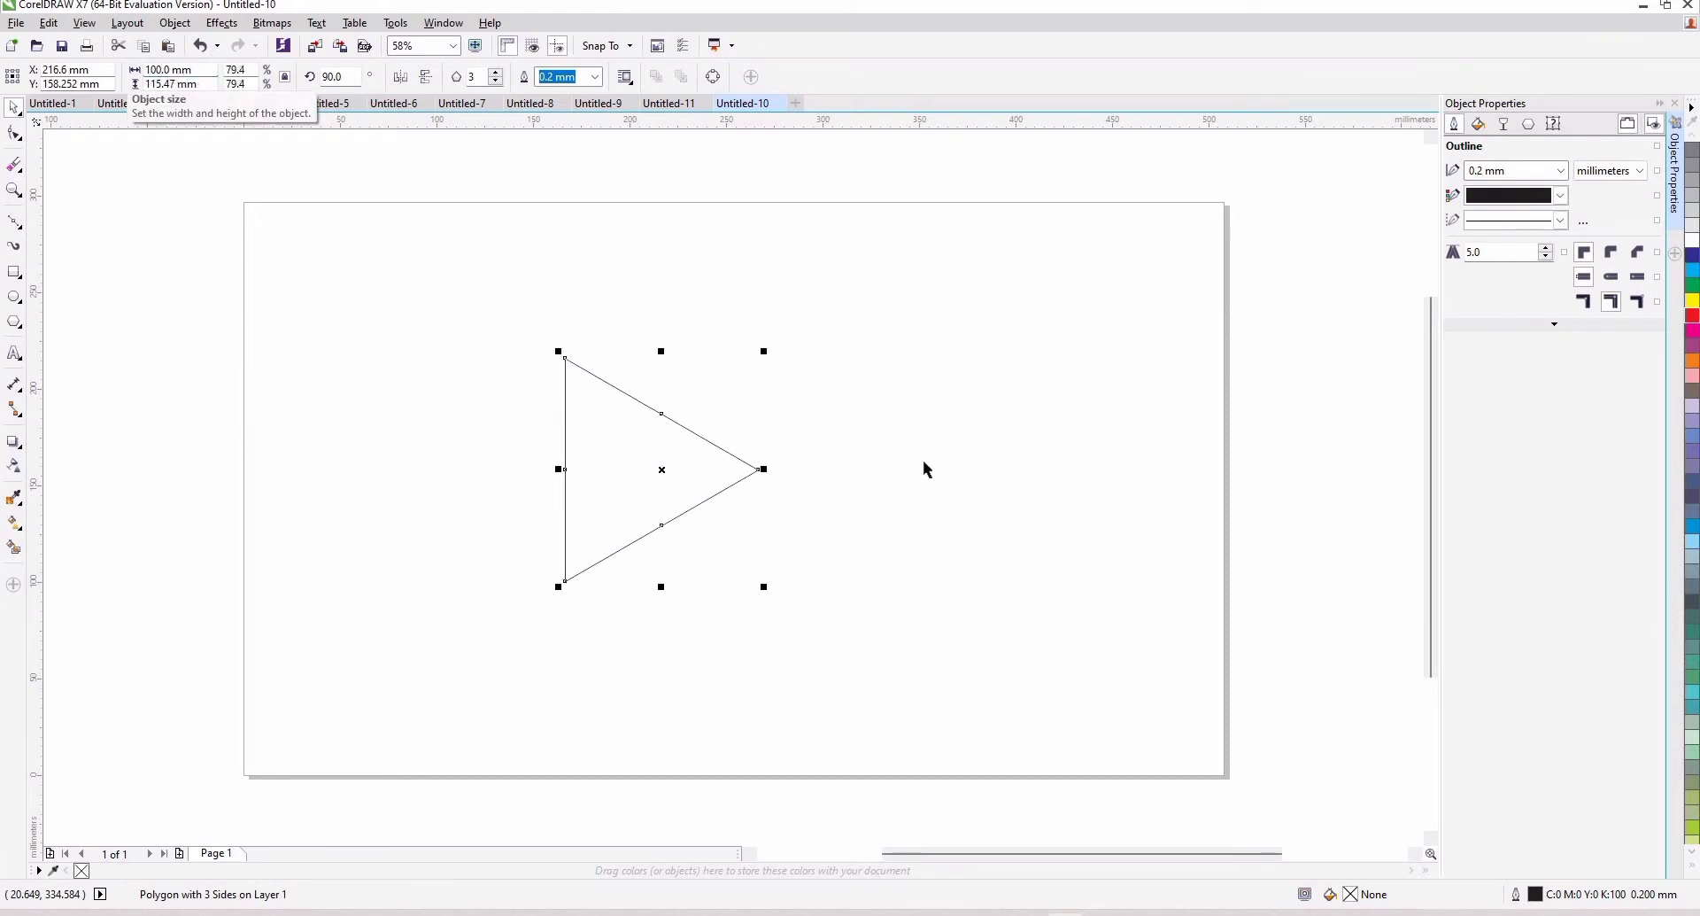
pyautogui.click(739, 437)
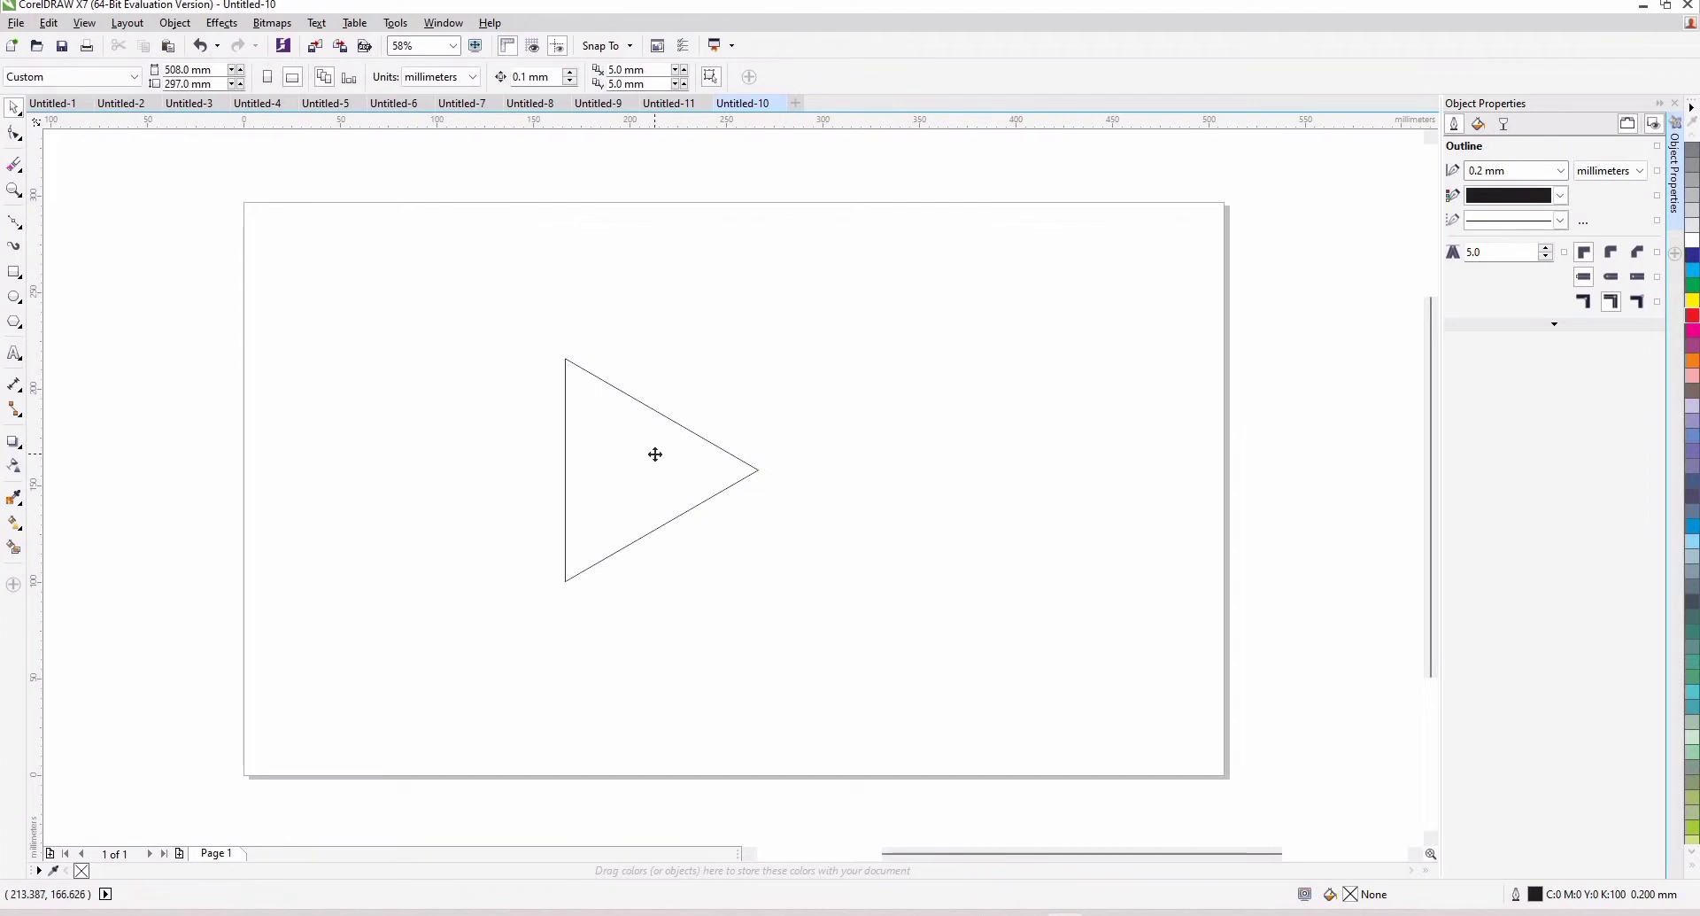
# Duplicate the triangle and scale the copy proportionally to a width of 30 mm
pyautogui.click(657, 454)
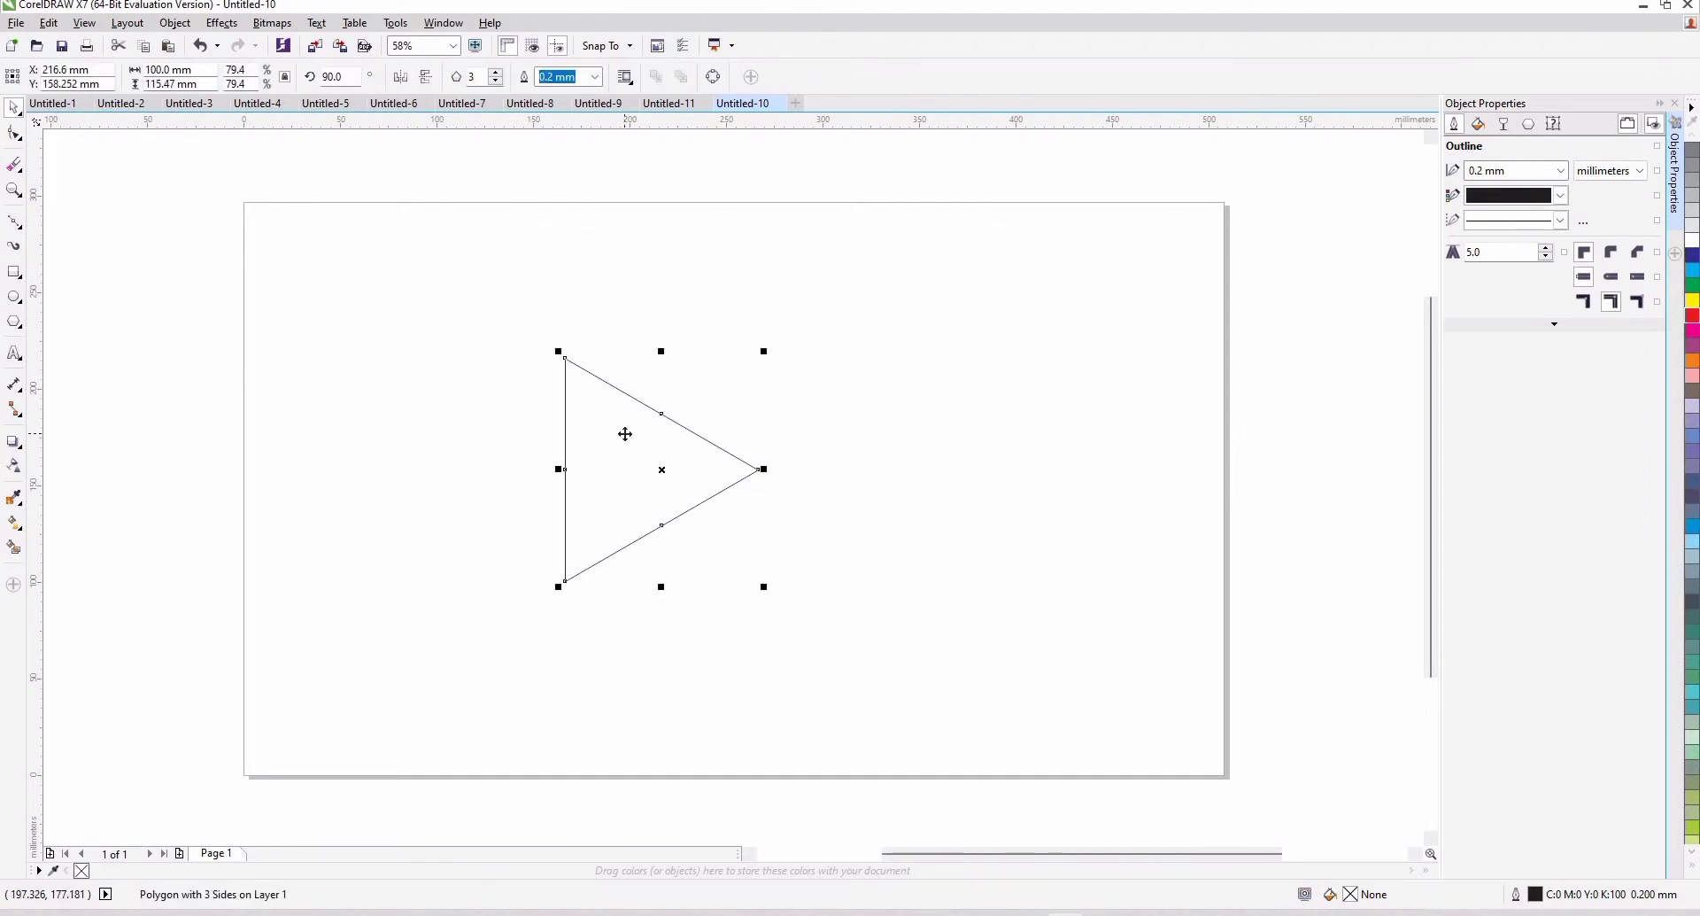
pyautogui.hotkey('ctrl', 'd')
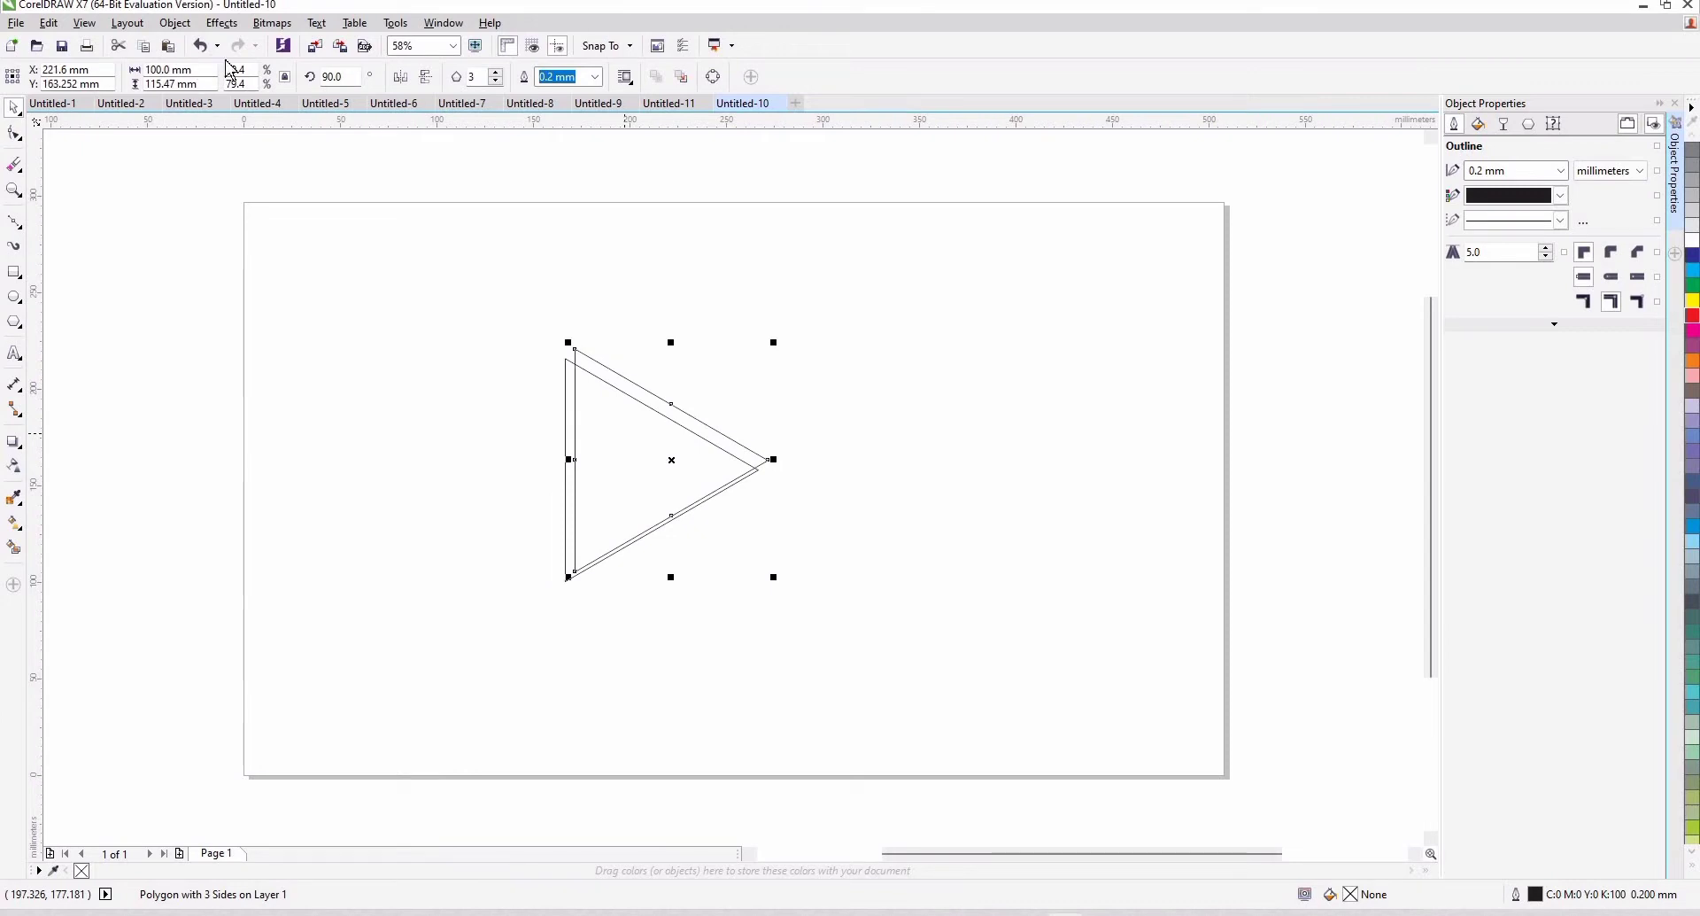
pyautogui.click(171, 69)
pyautogui.press('BackSpace')
pyautogui.press('BackSpace')
pyautogui.press('BackSpace')
pyautogui.press('BackSpace')
pyautogui.press('BackSpace')
pyautogui.write('3')
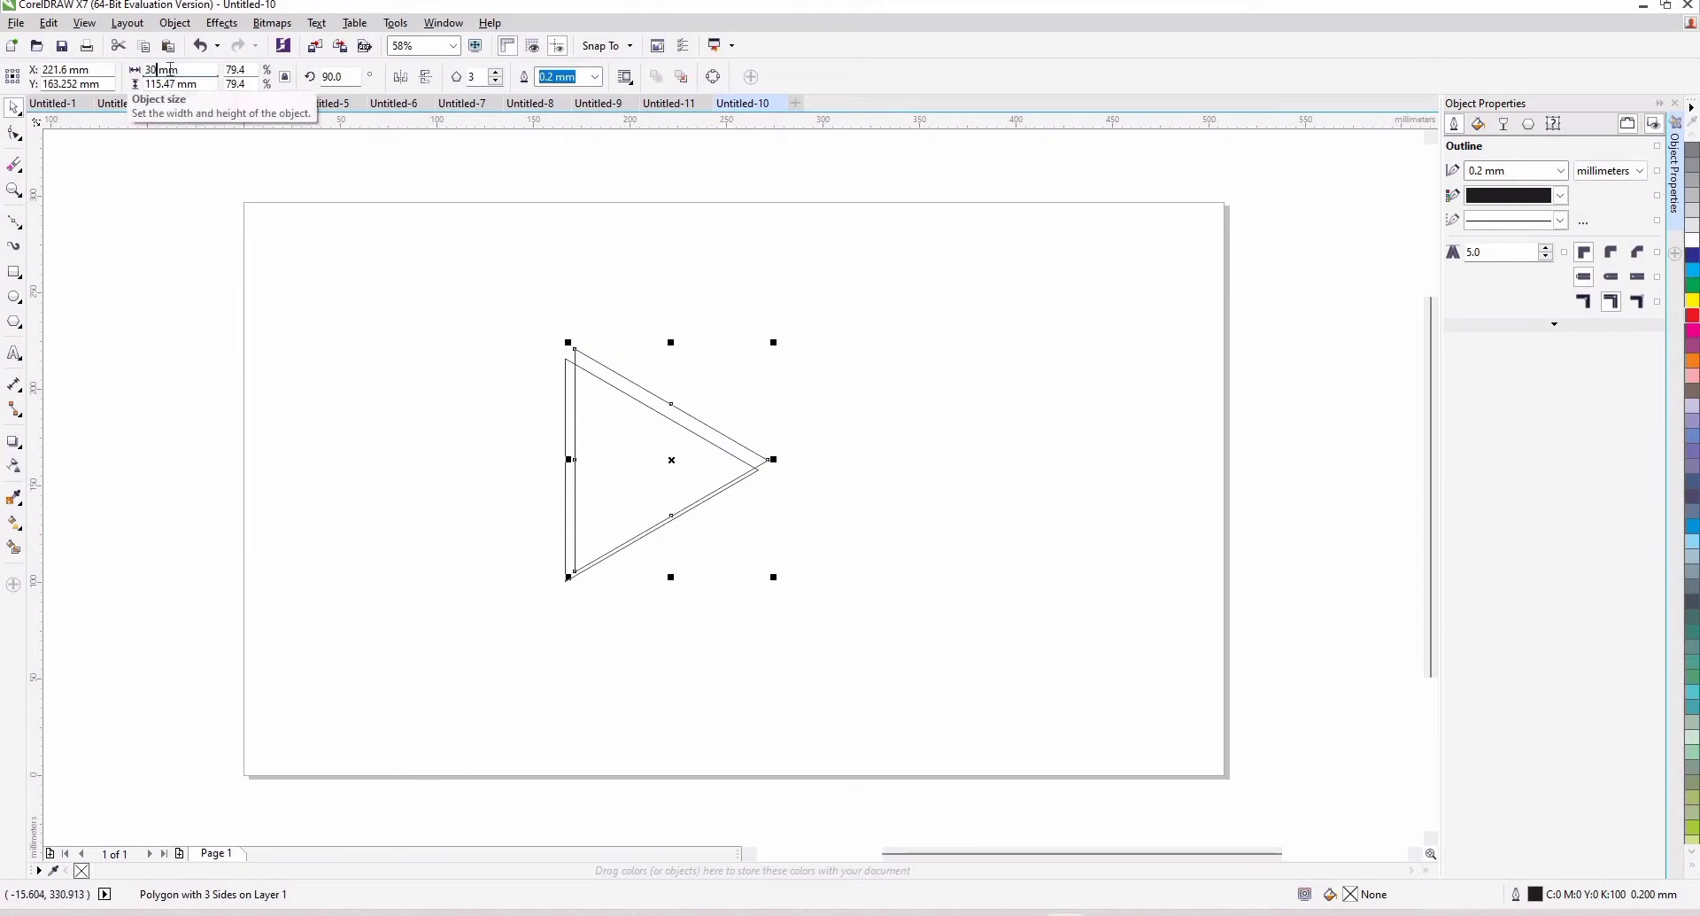
pyautogui.write('0')
pyautogui.press('Return')
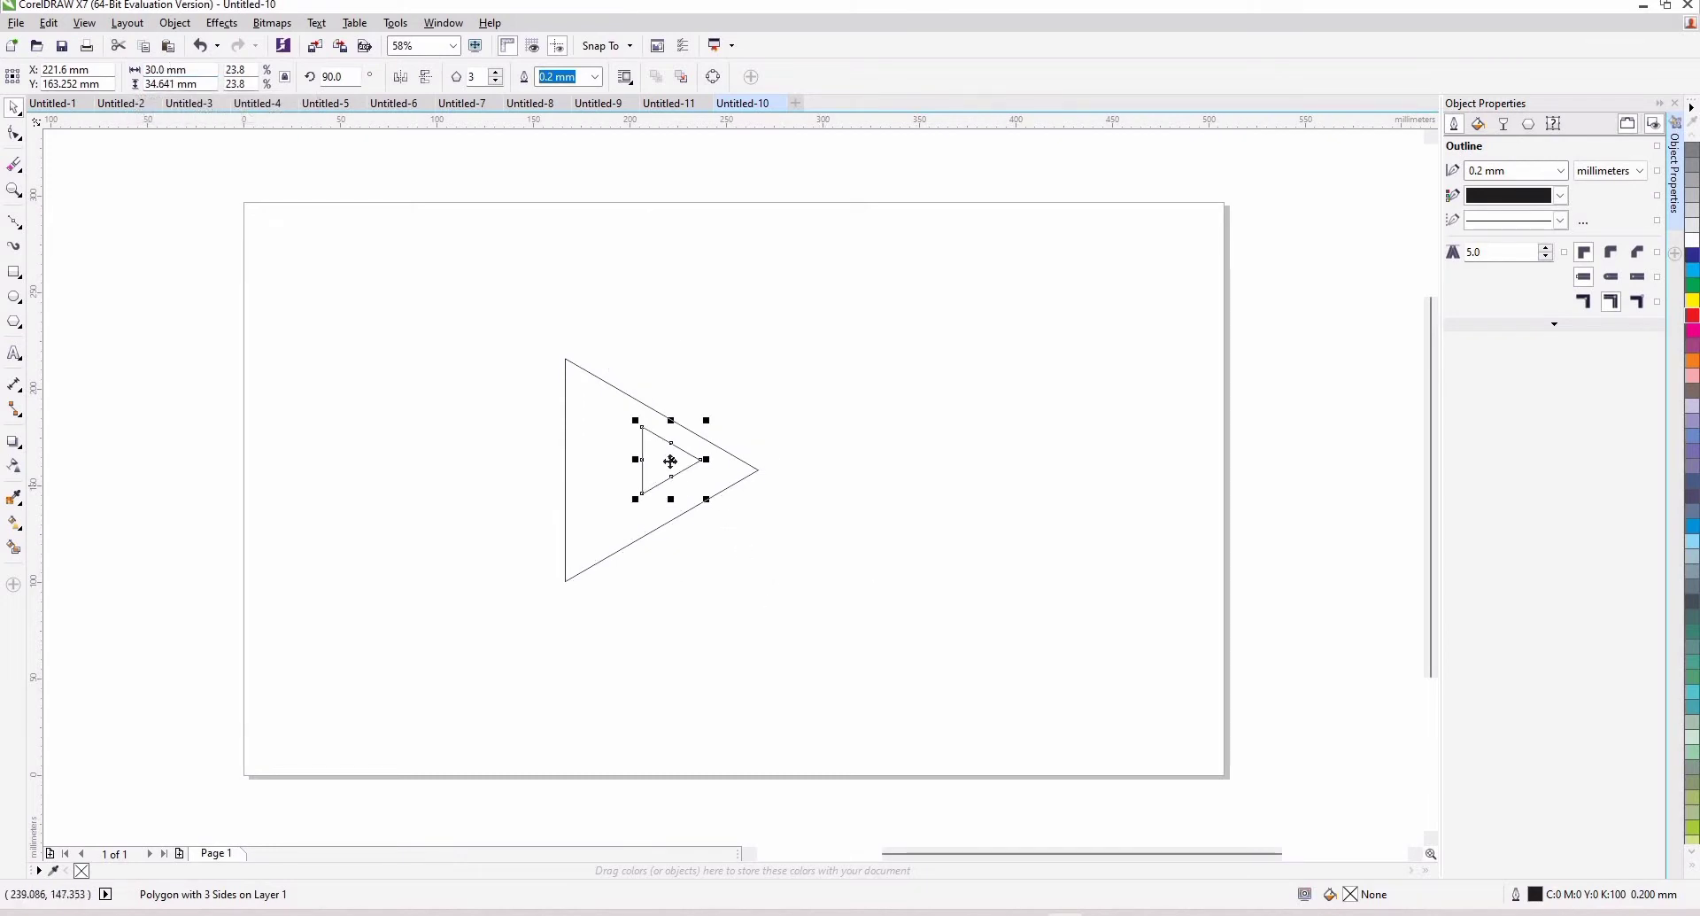
# Move the small triangle inside the large one, and snap the large triangle's center onto the small triangle's center
pyautogui.moveTo(918, 512); pyautogui.dragTo(918, 512)
pyautogui.moveTo(919, 511); pyautogui.dragTo(620, 475)
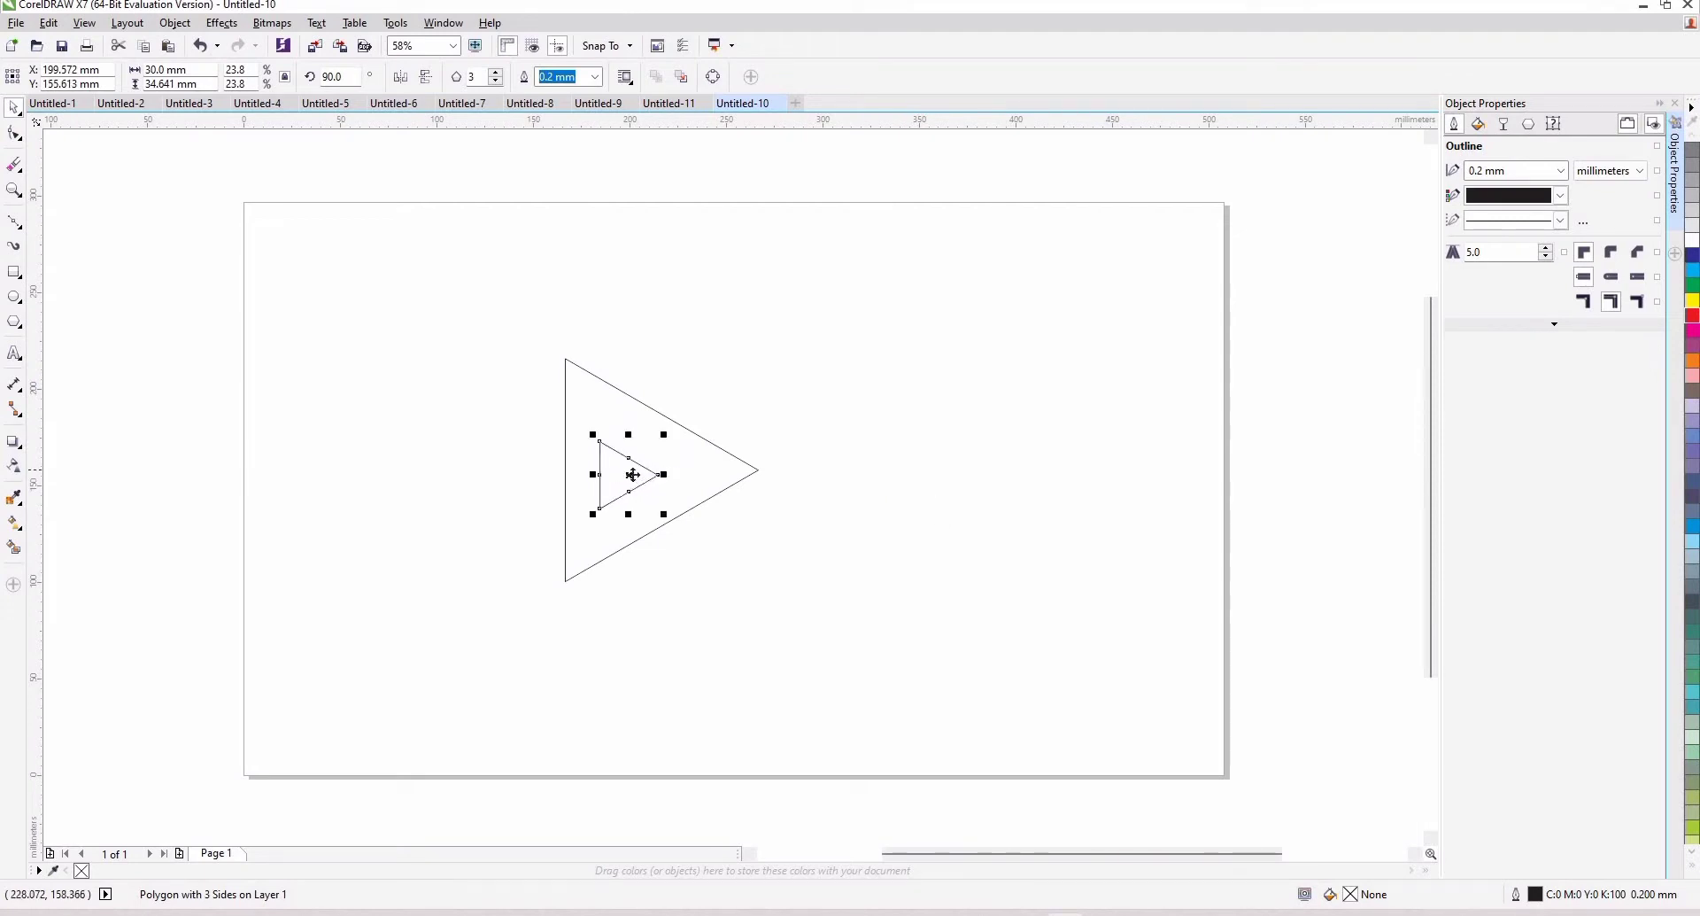
pyautogui.click(694, 457)
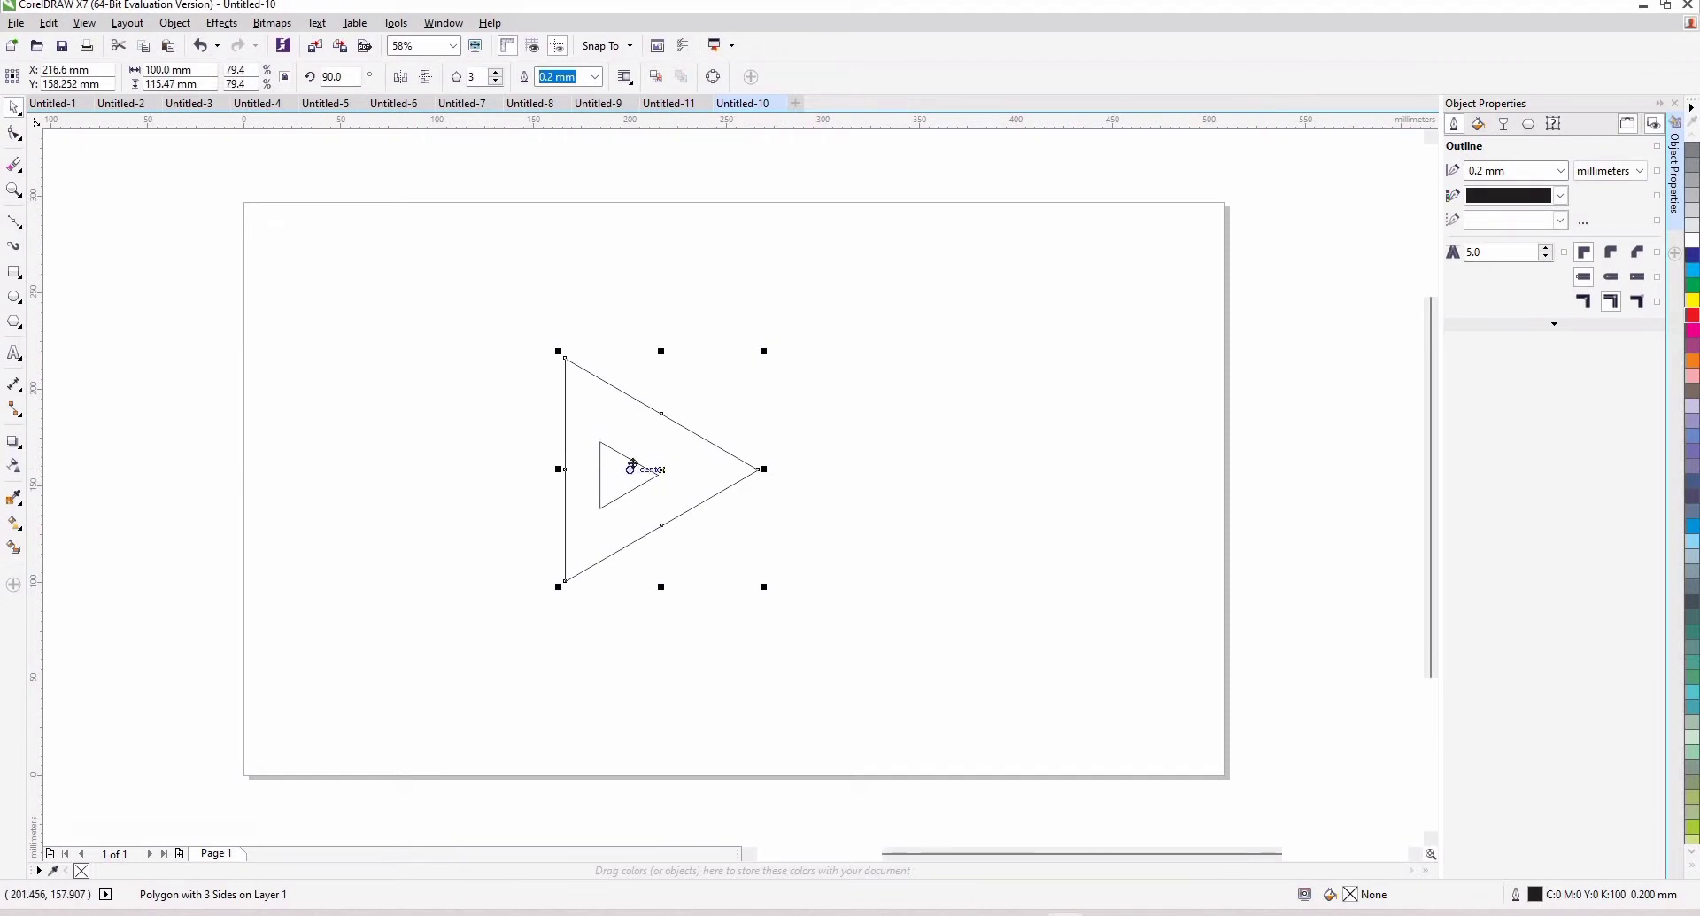
pyautogui.moveTo(632, 467); pyautogui.dragTo(628, 483)
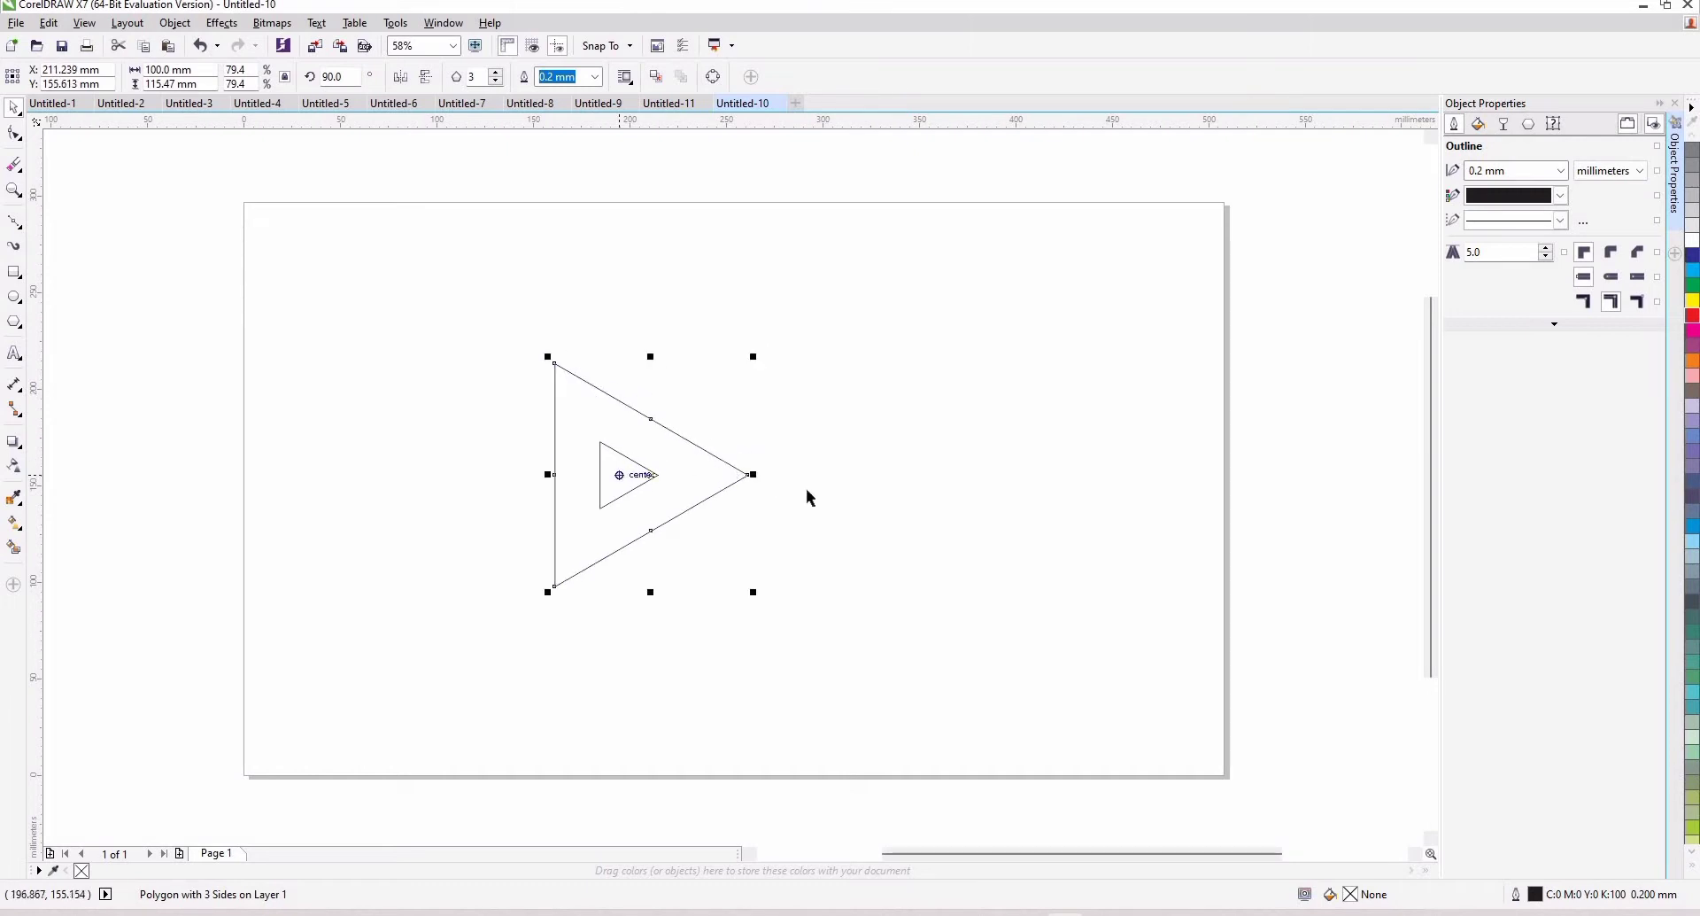
pyautogui.click(864, 519)
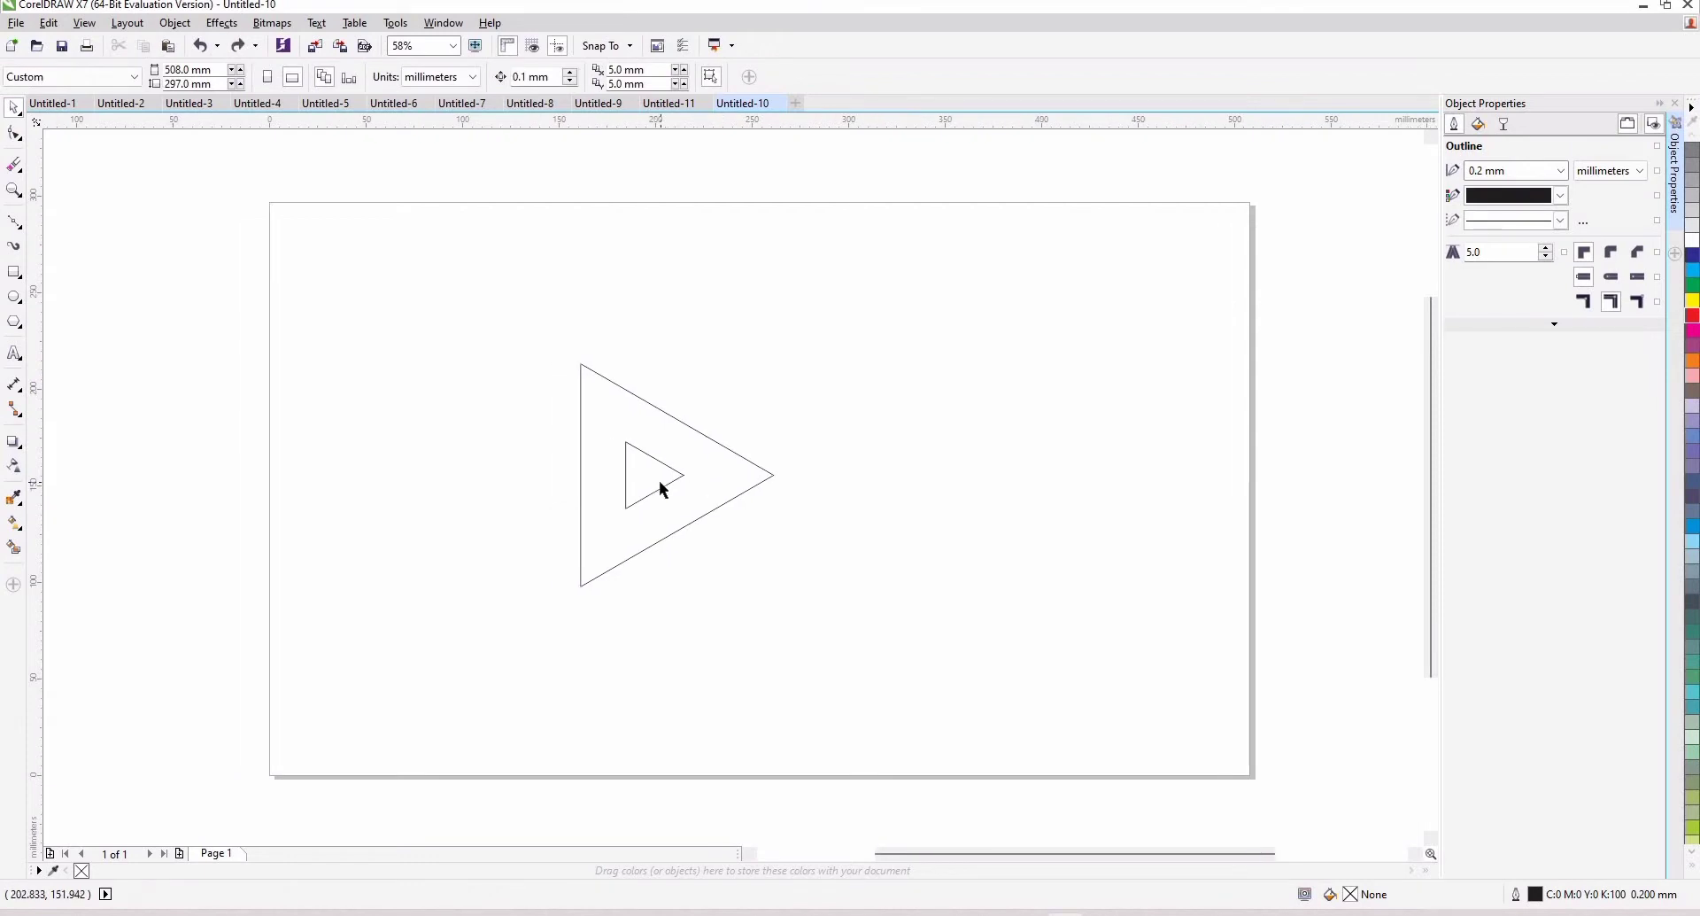
# Draw a circle about 66 mm in diameter around the small triangle, centered on the triangles' common center
pyautogui.click(17, 301)
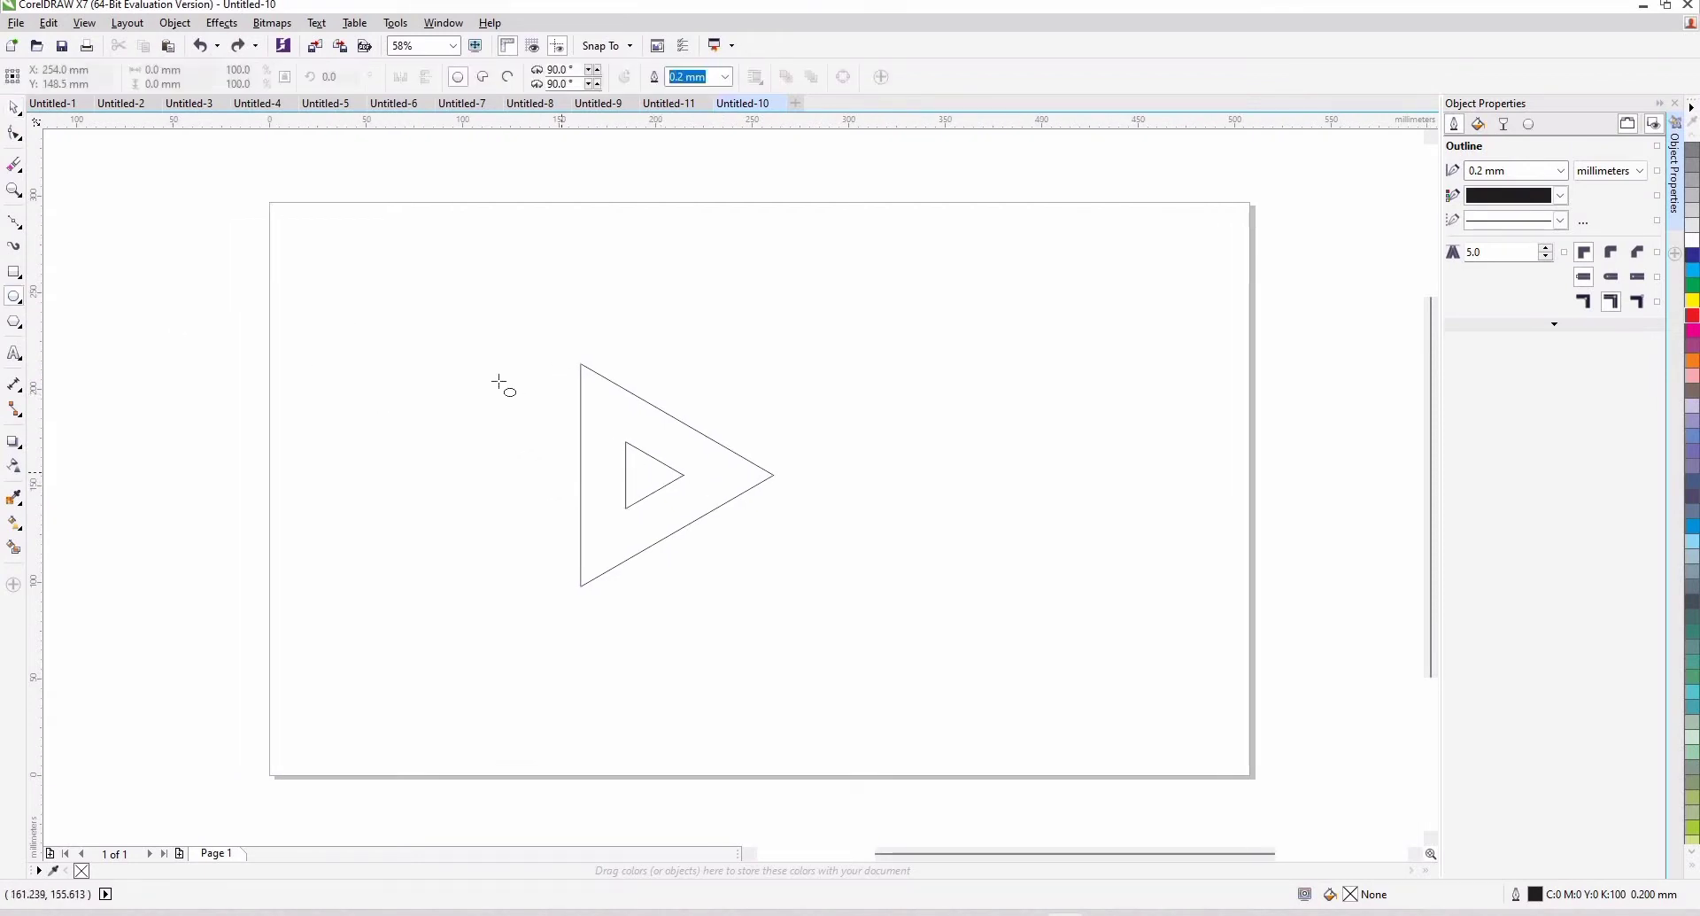
pyautogui.moveTo(500, 381); pyautogui.dragTo(631, 514)
pyautogui.moveTo(565, 443); pyautogui.dragTo(651, 475)
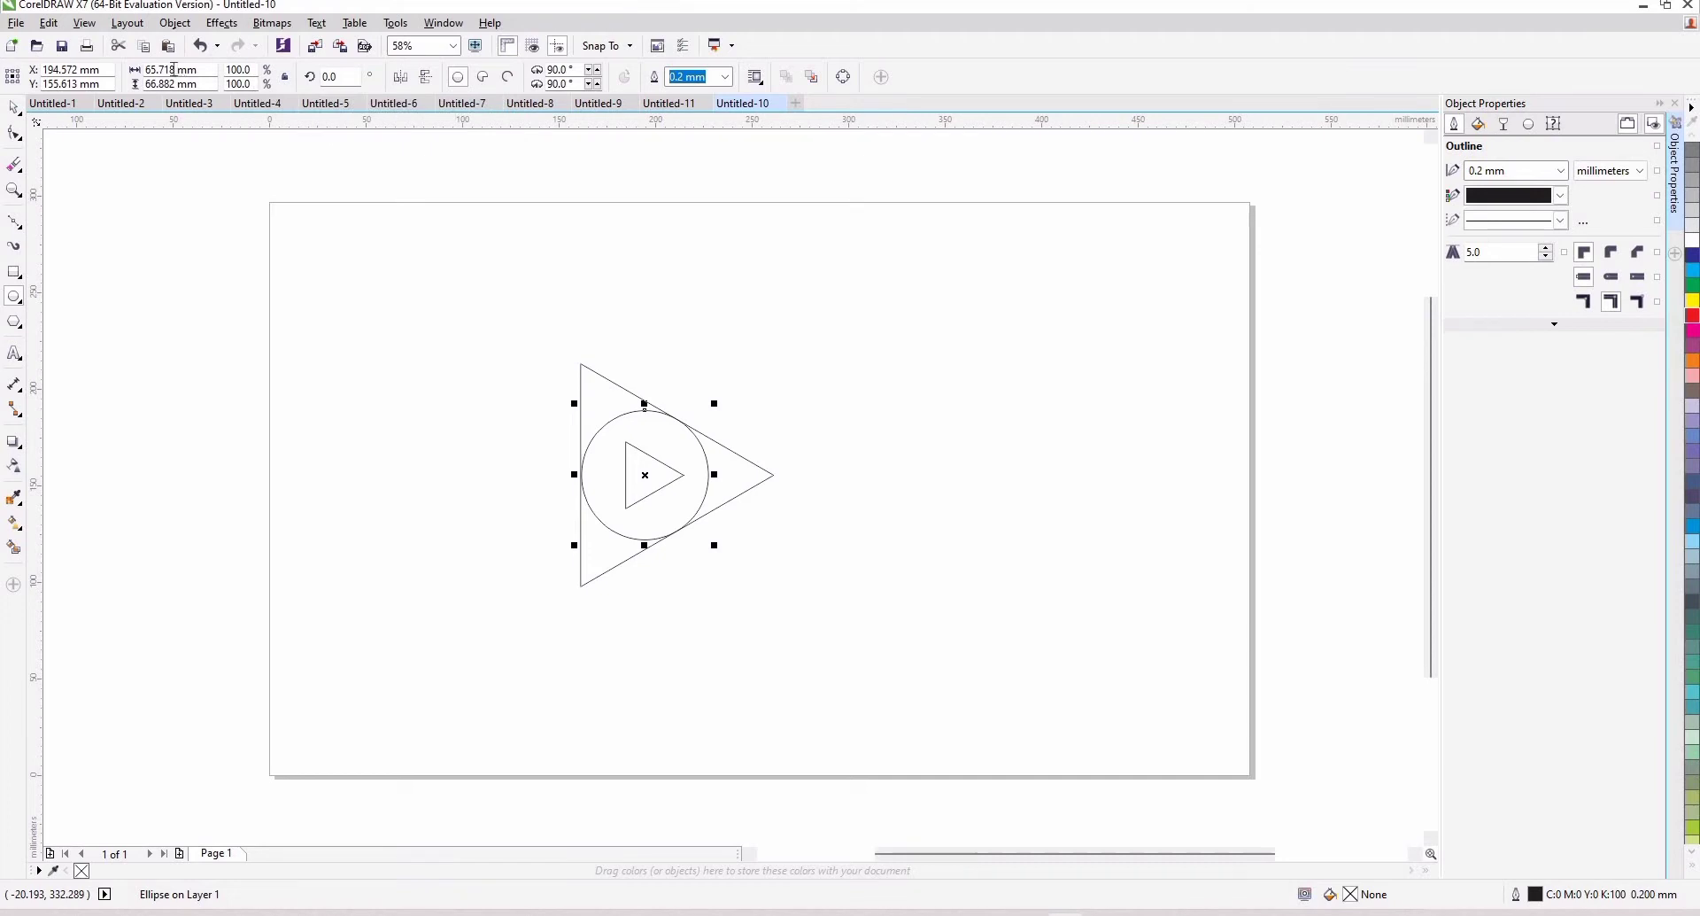
# Set the circle's width and height to 80 mm each
pyautogui.moveTo(173, 69); pyautogui.dragTo(146, 69)
pyautogui.press('BackSpace')
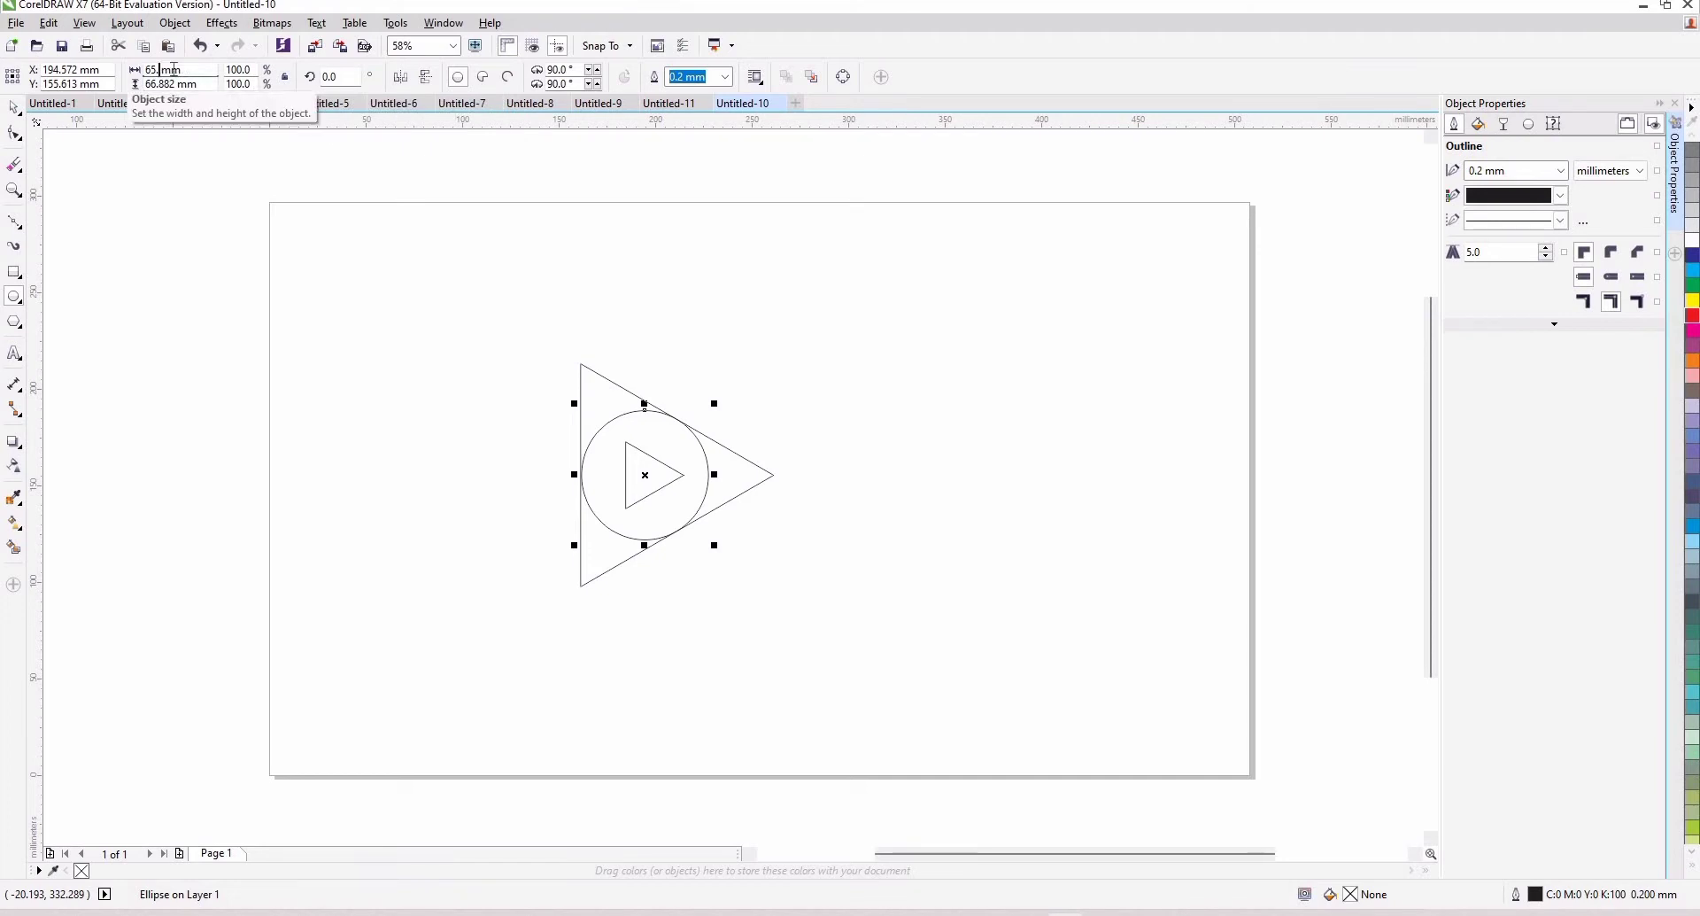
pyautogui.write('80')
pyautogui.doubleClick(176, 84)
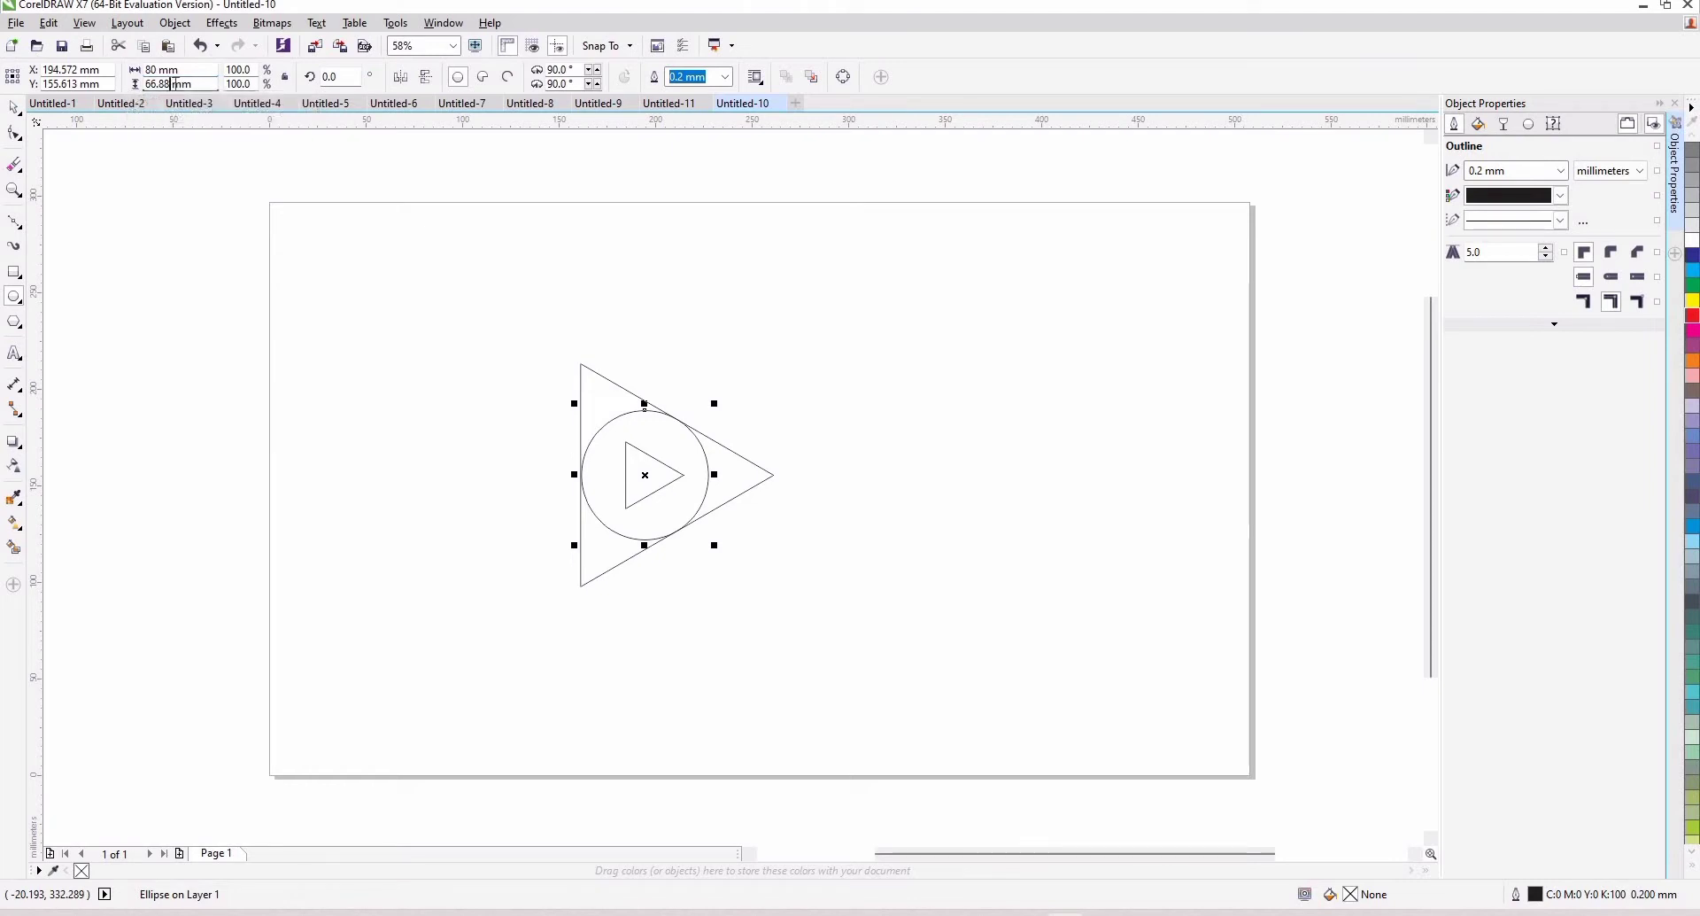
pyautogui.press('BackSpace')
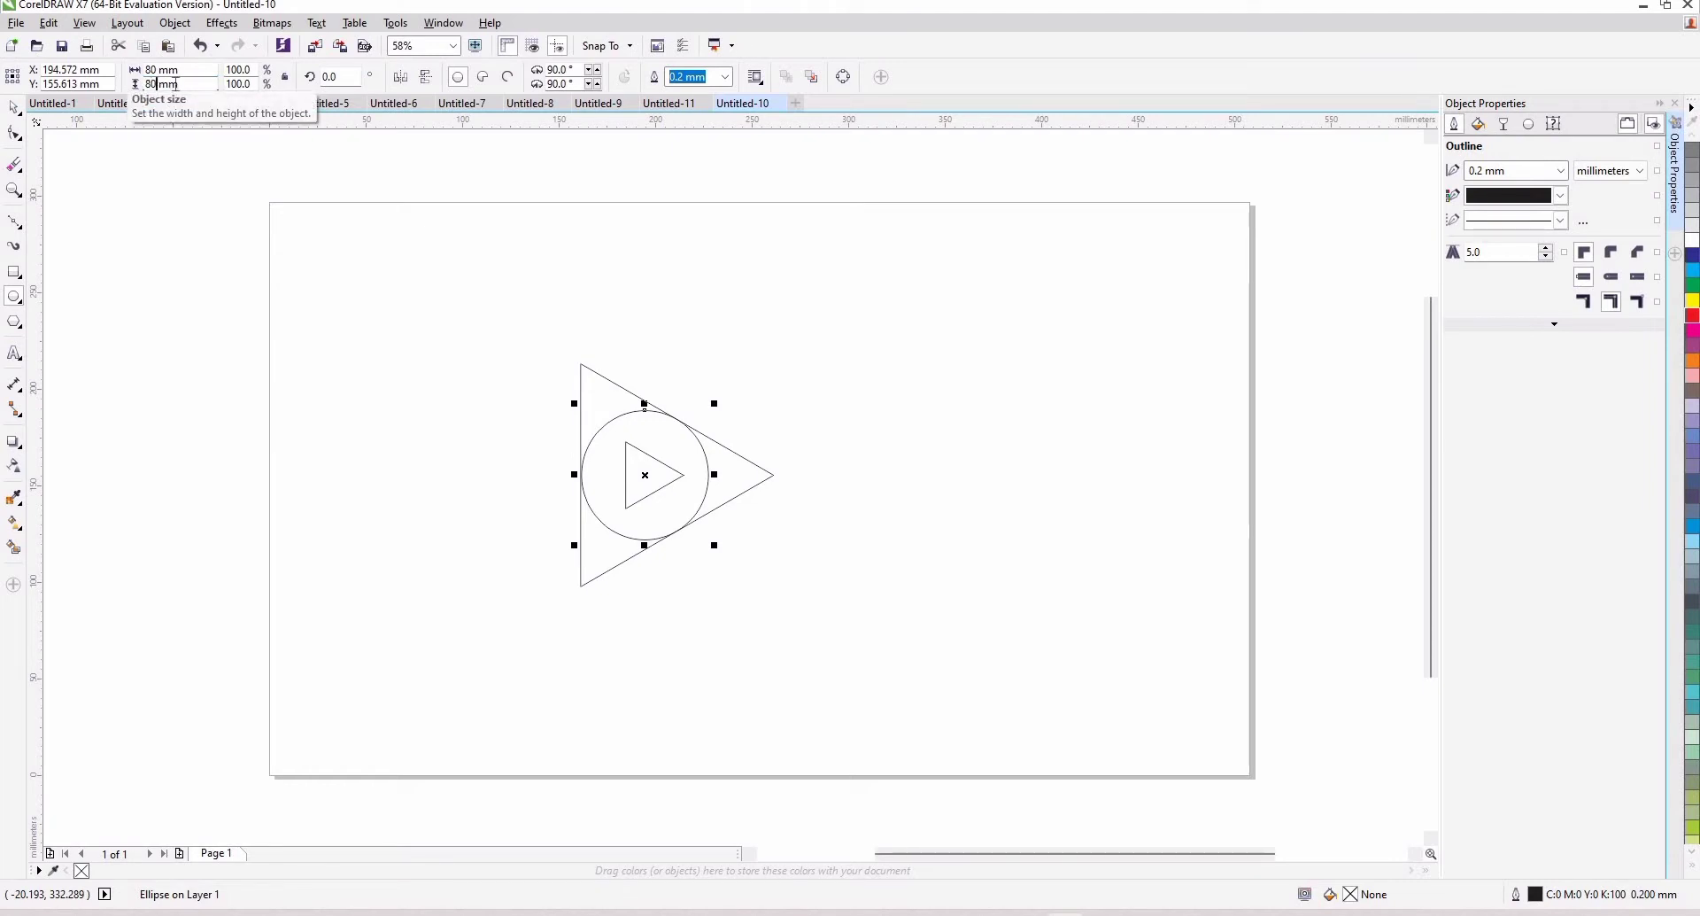
pyautogui.press('Return')
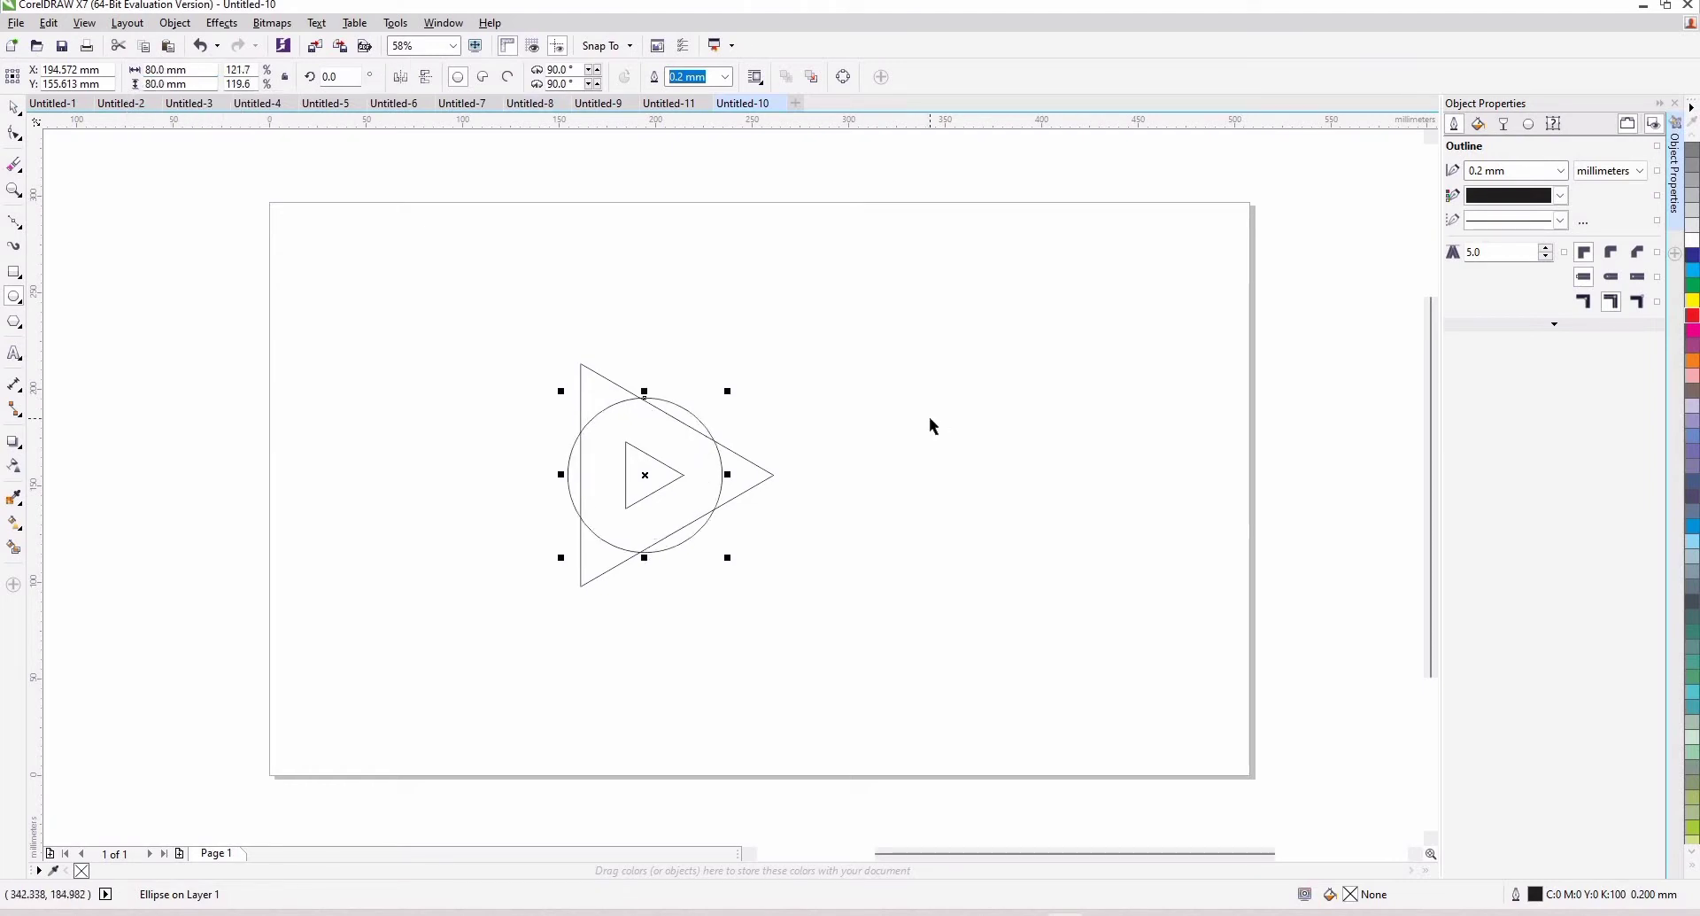
pyautogui.press('space')
pyautogui.click(46, 419)
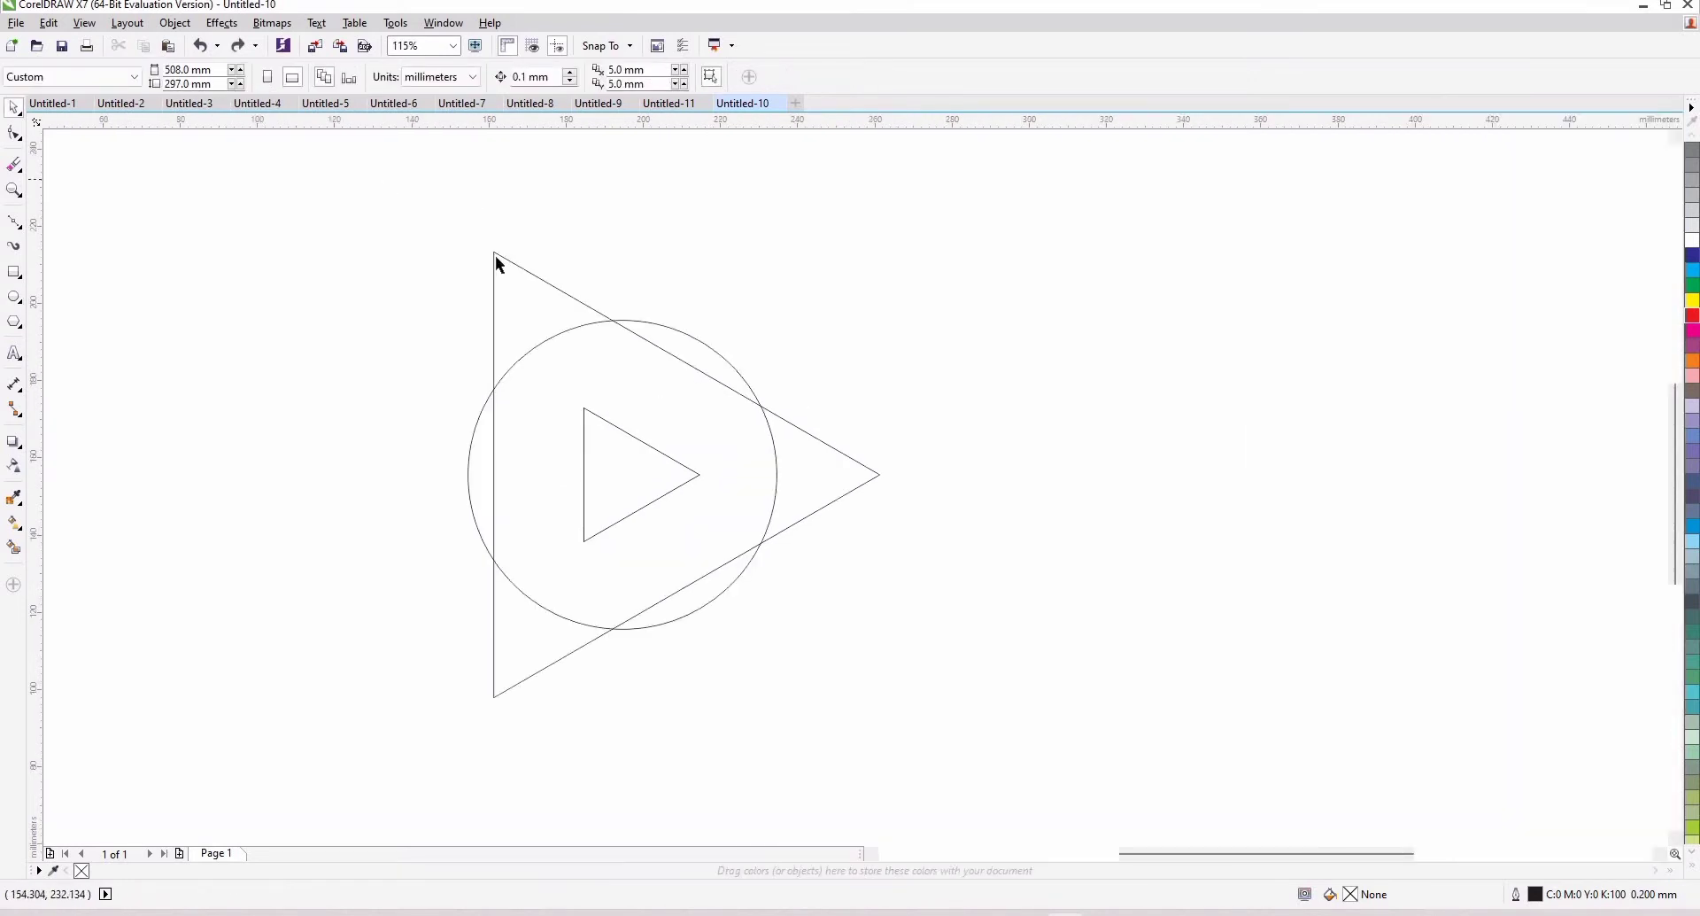
# Convert the large triangle to curves, select it for node editing and open the Fillet/Scallop/Chamfer settings
pyautogui.click(497, 257)
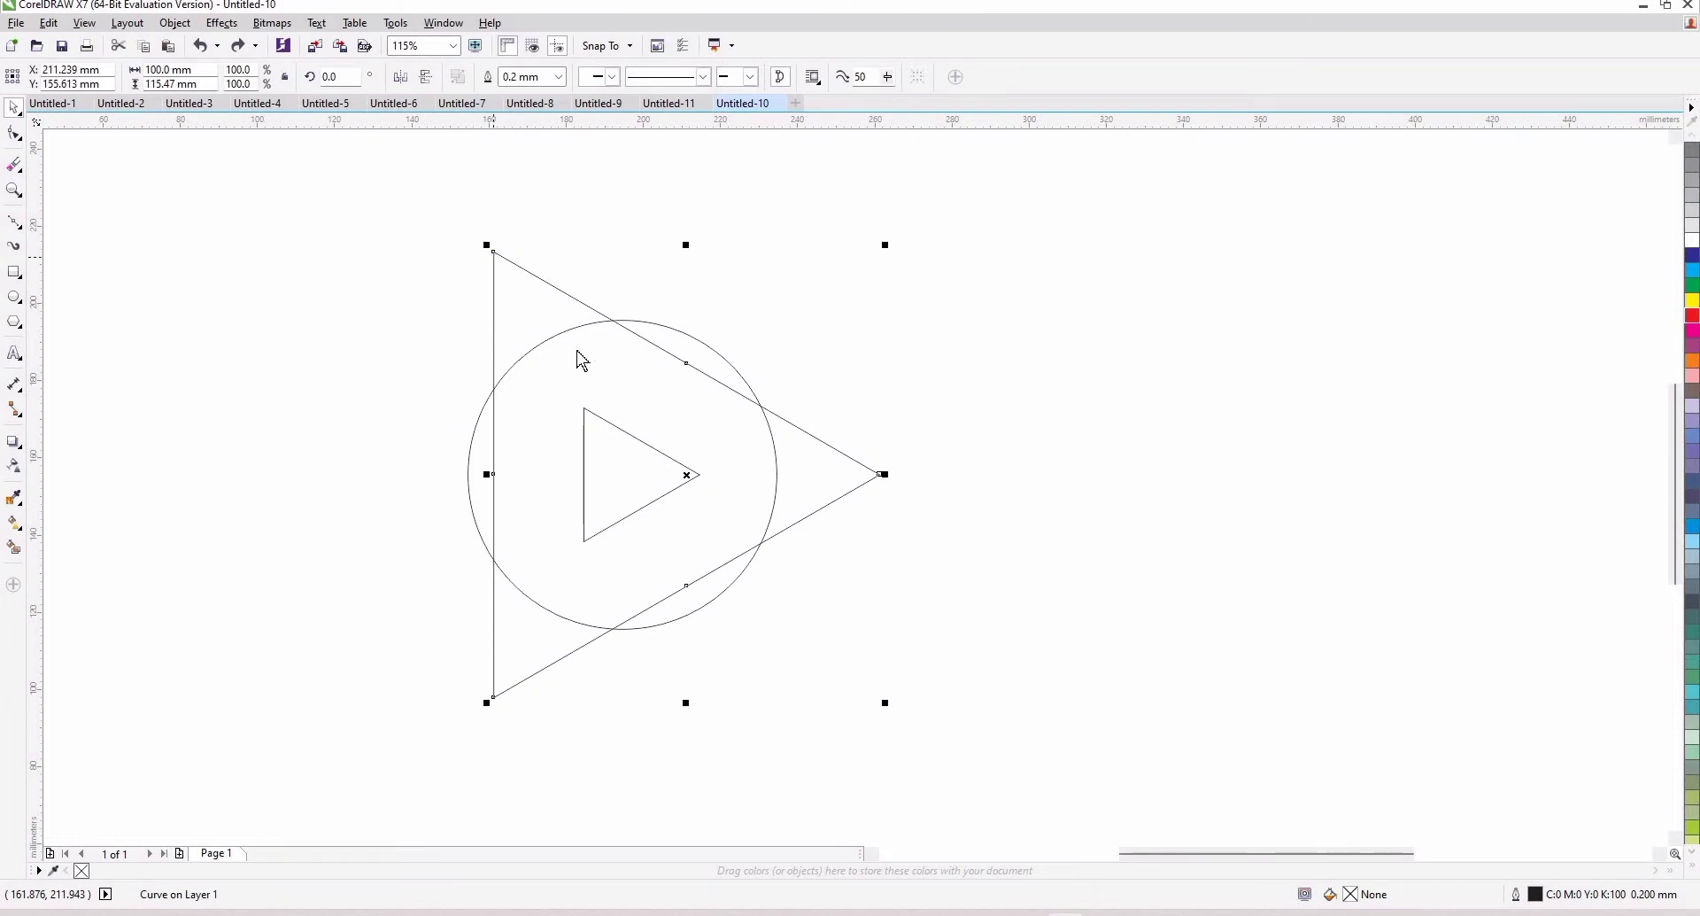
pyautogui.rightClick(497, 258)
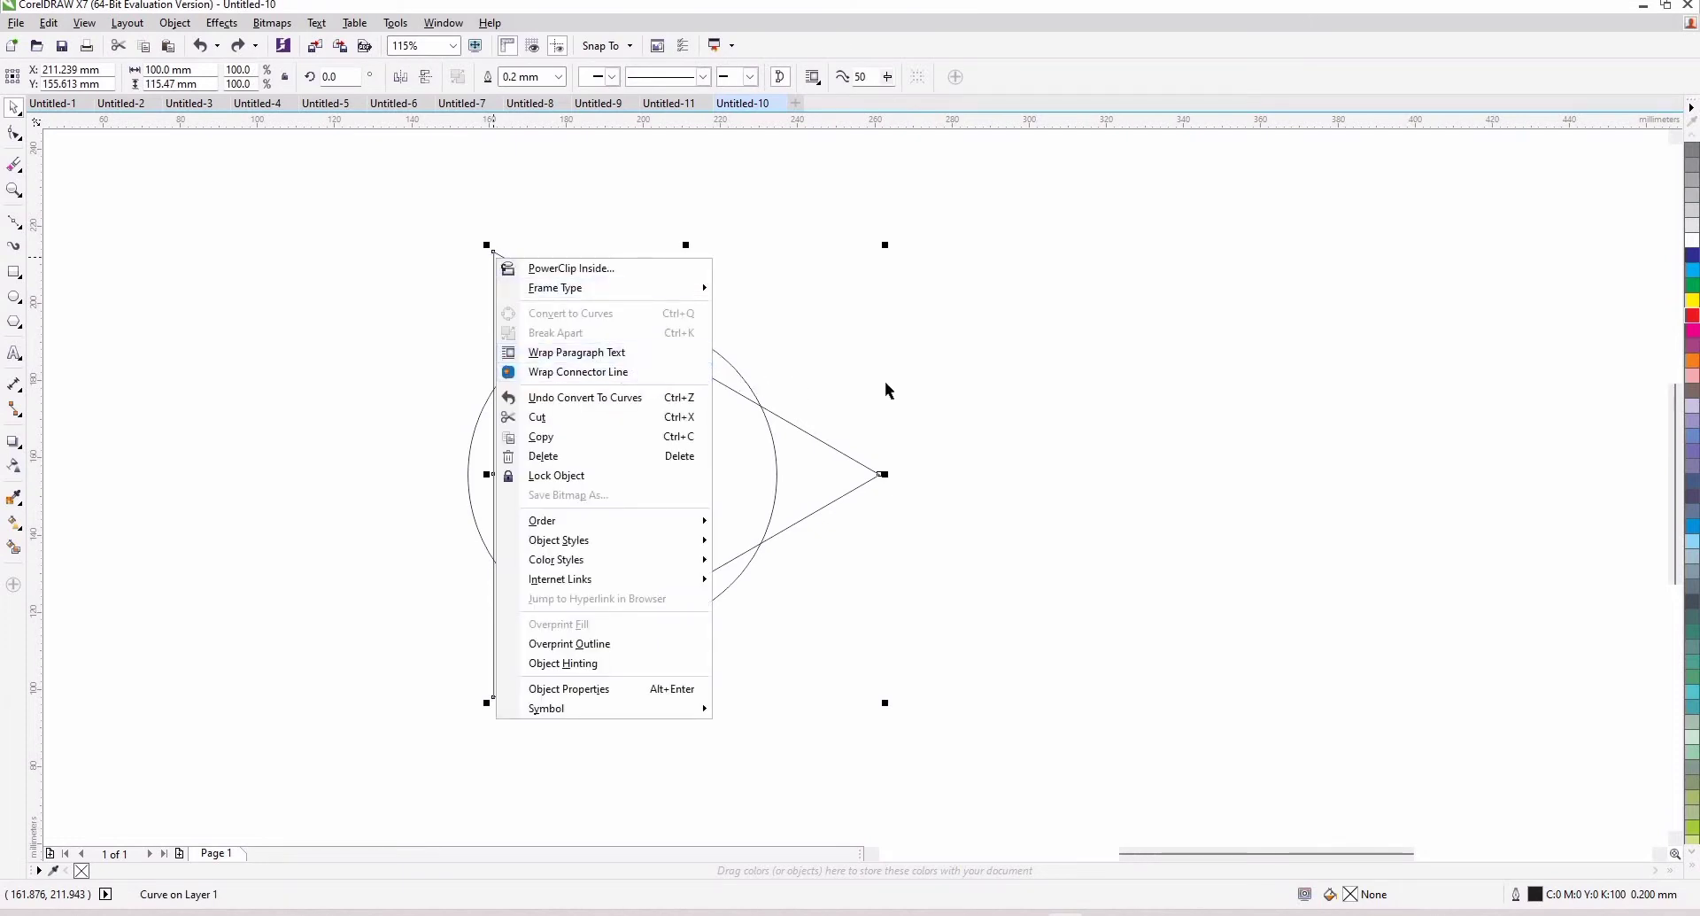
pyautogui.press('Escape')
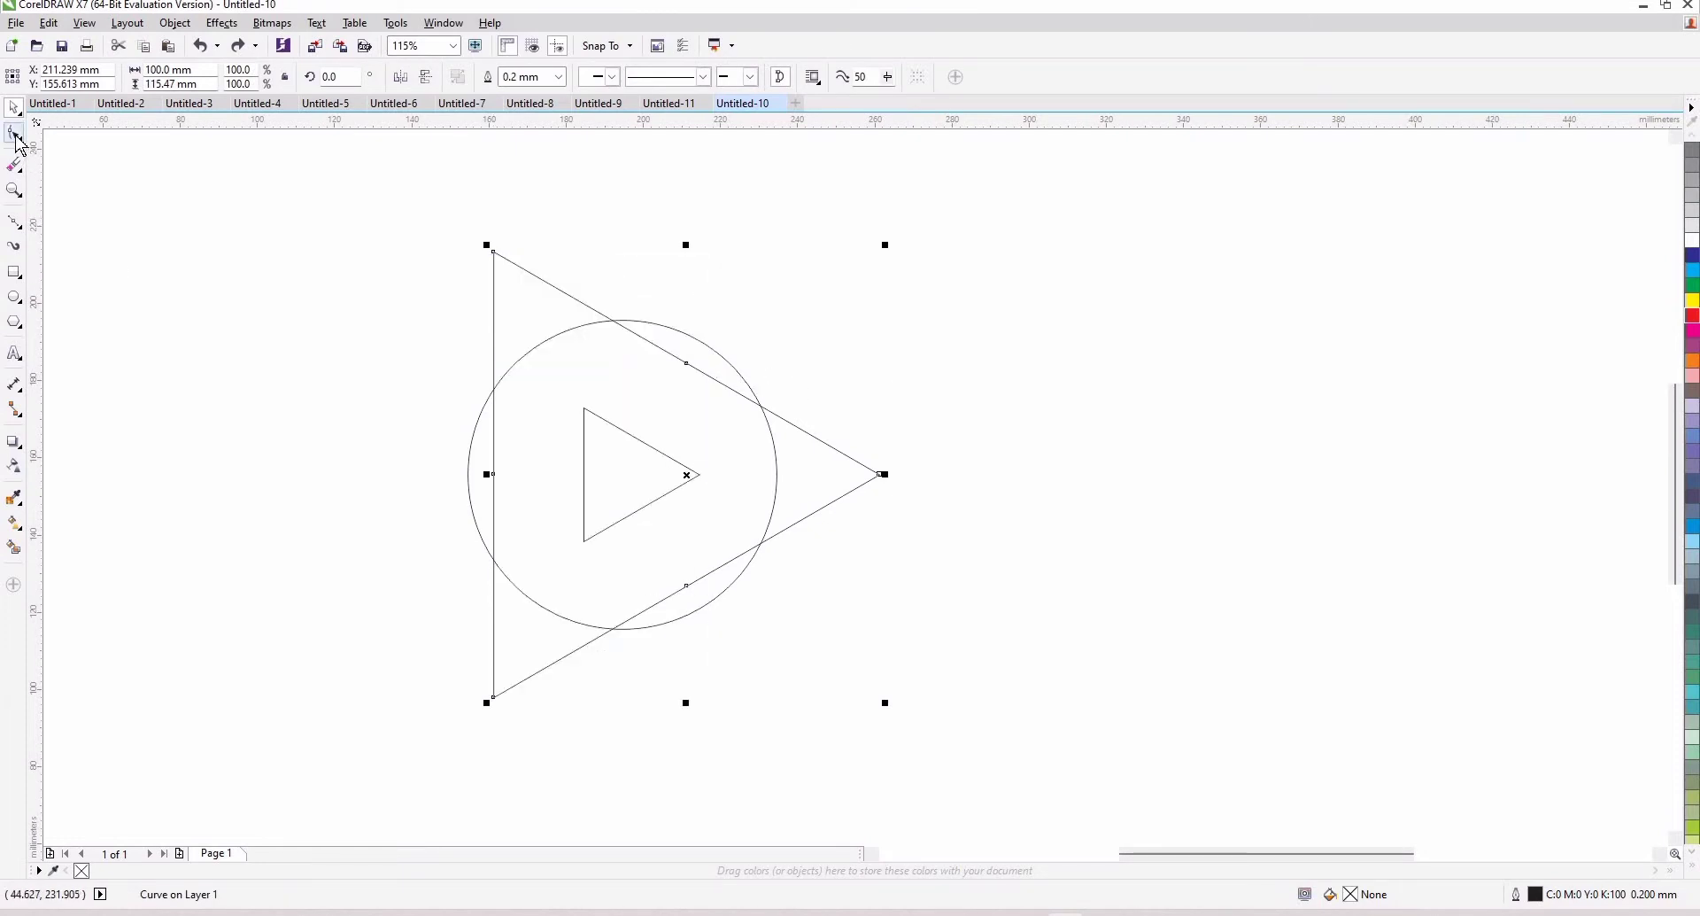
pyautogui.click(443, 27)
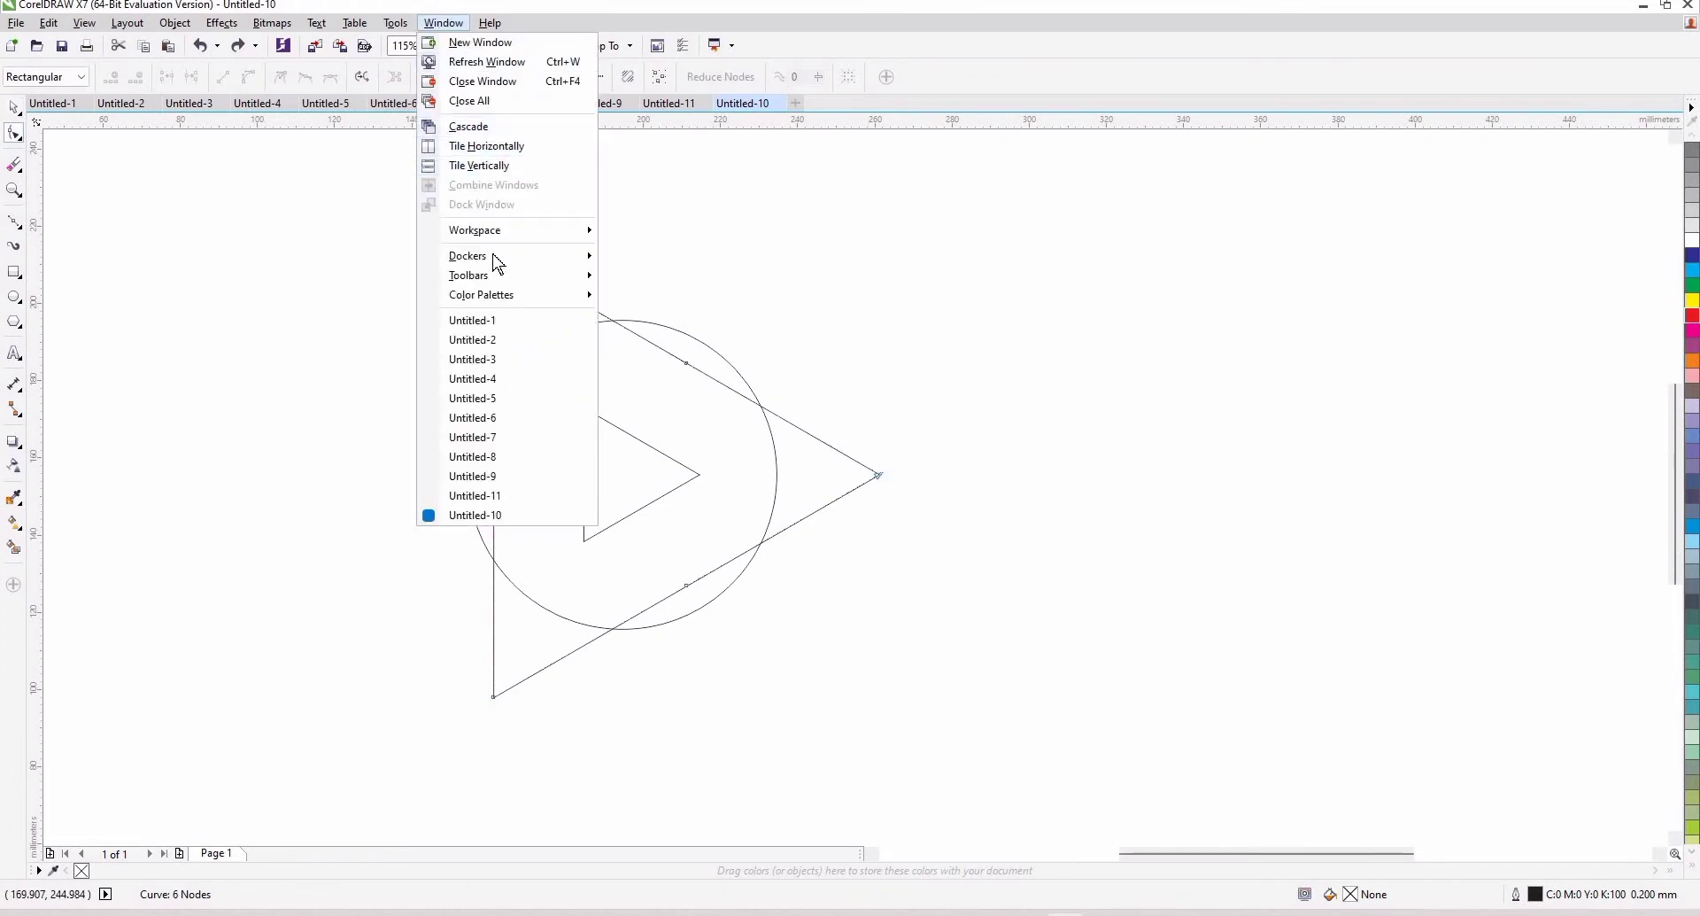
pyautogui.moveTo(501, 256)
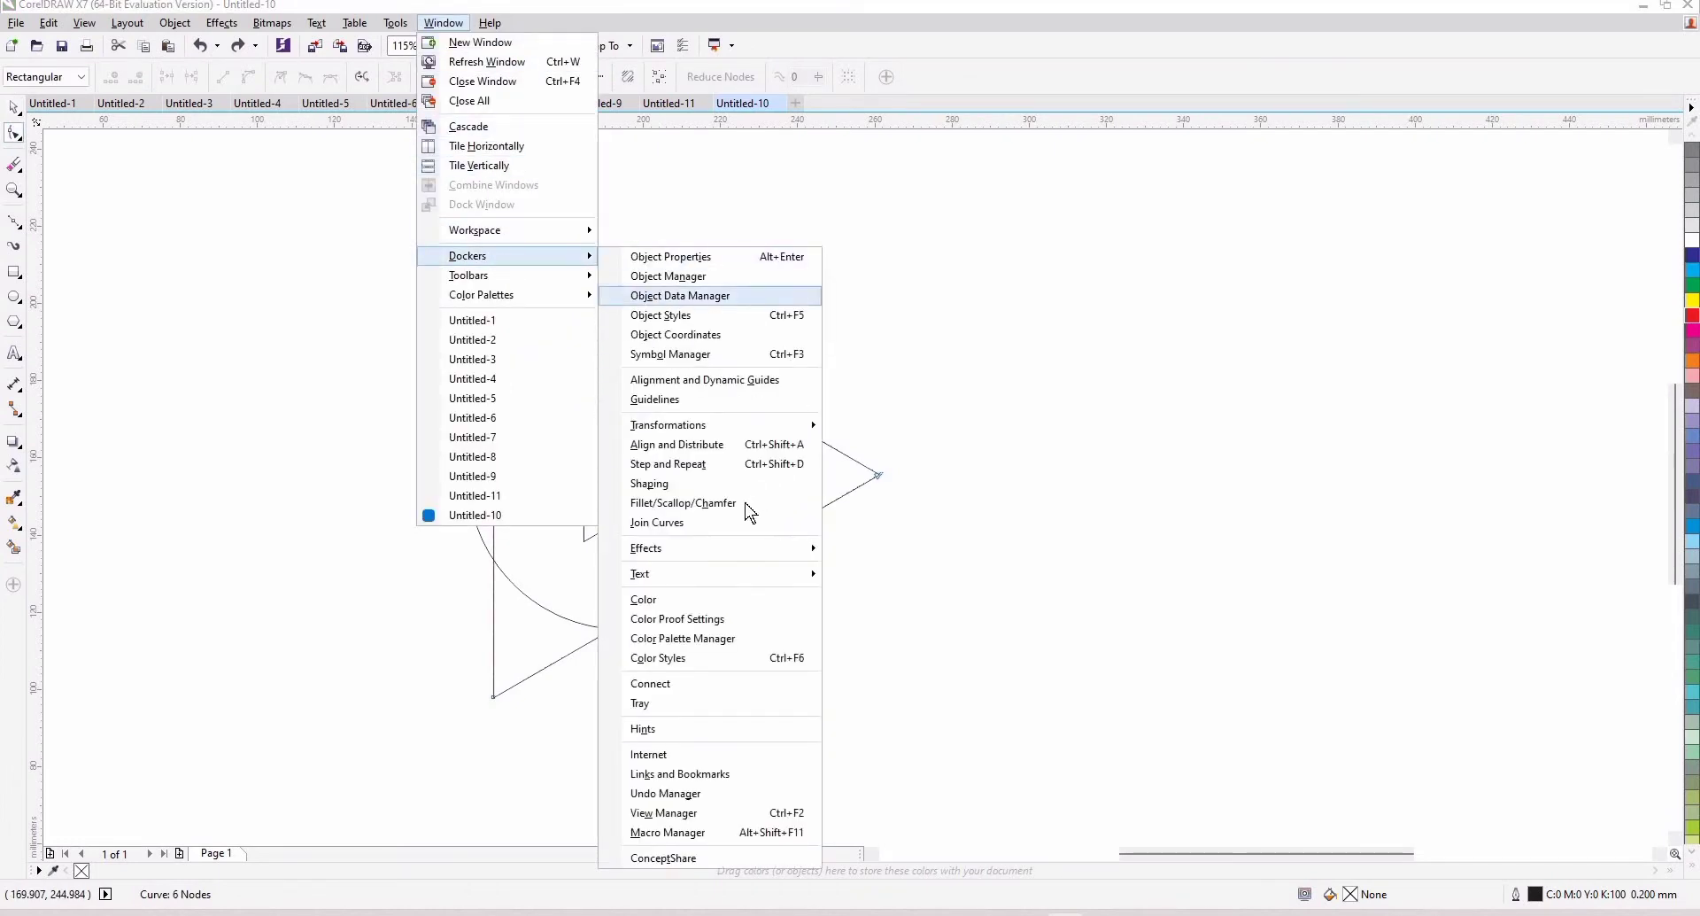
pyautogui.click(699, 502)
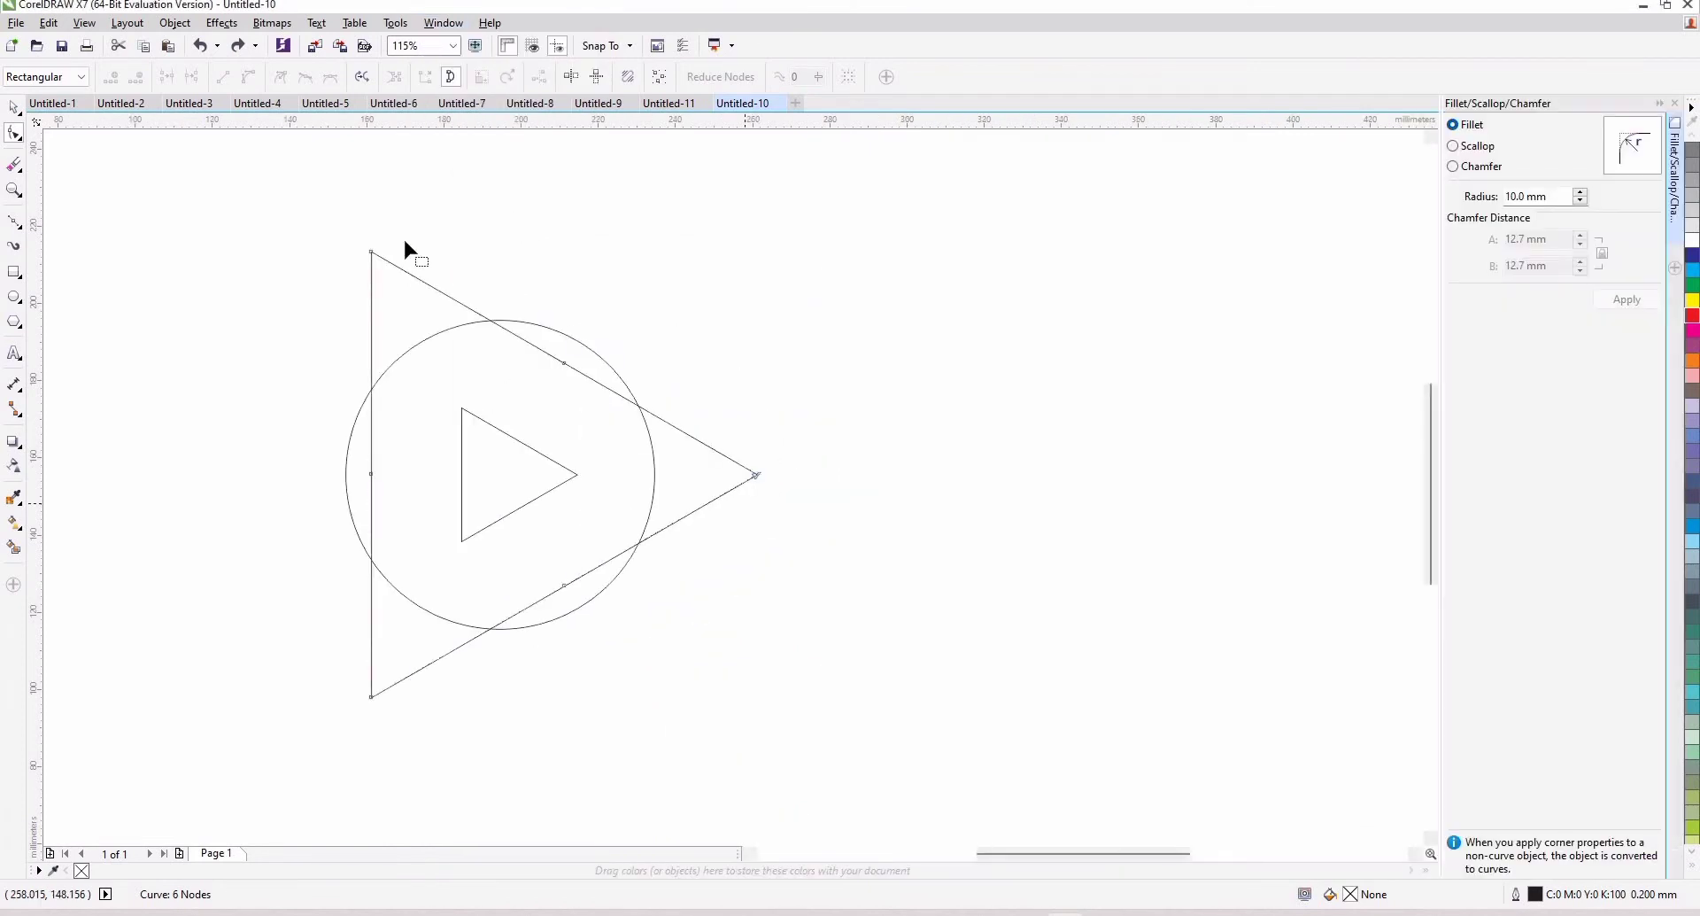
# Fillet all three corners of the large triangle with a 10 mm radius
pyautogui.click(372, 253)
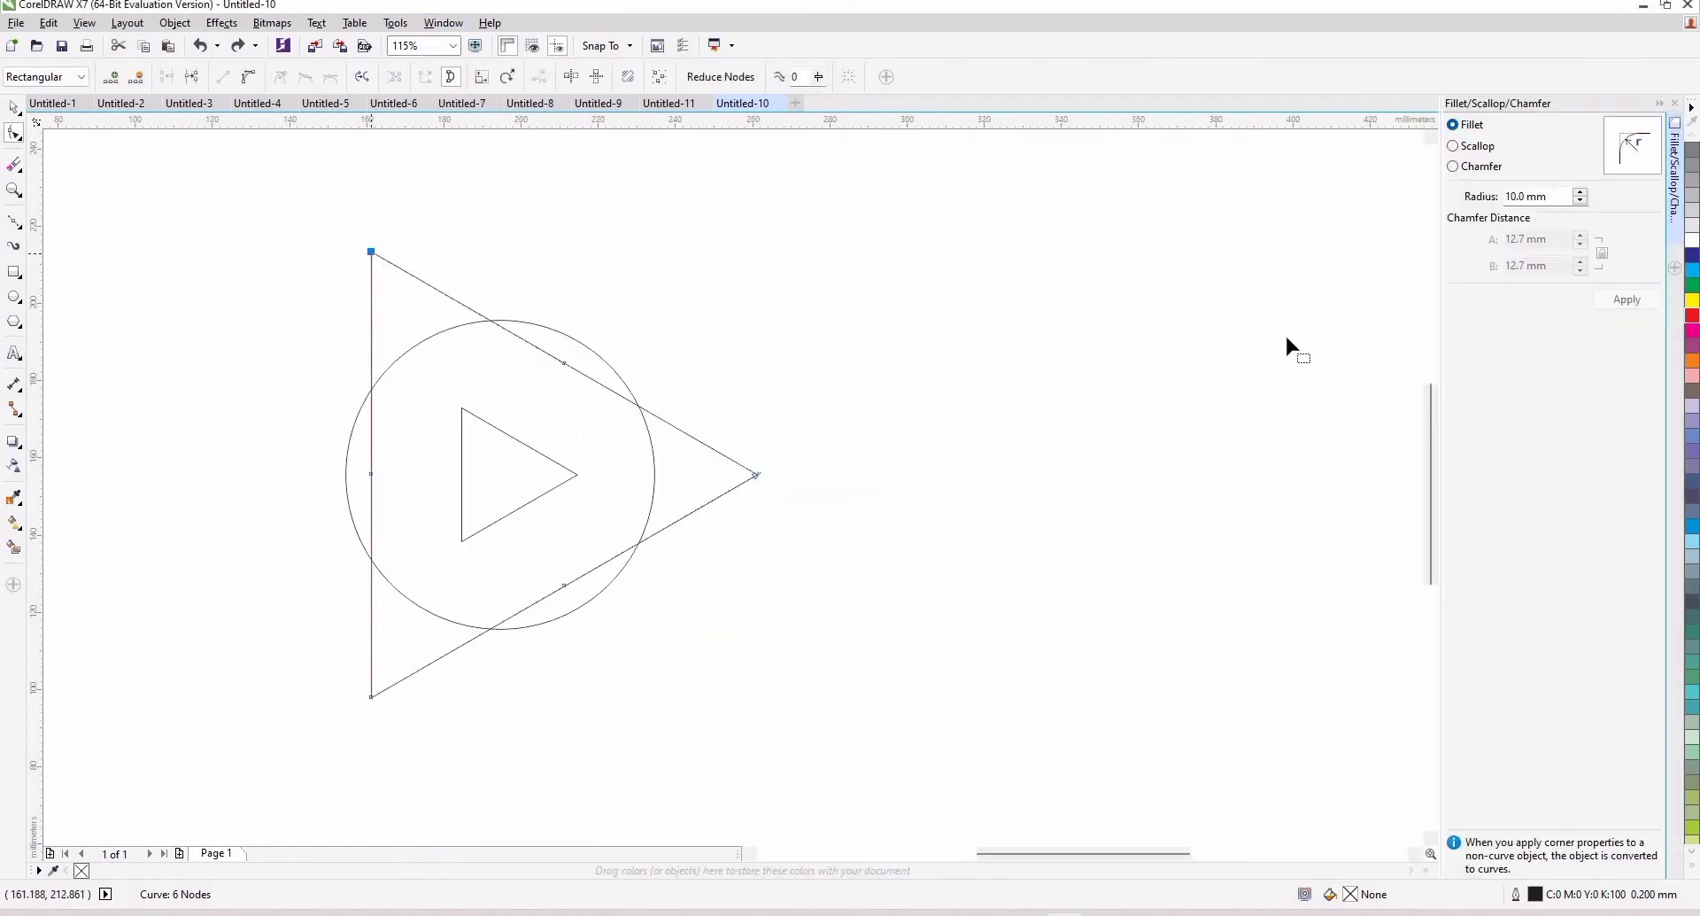
pyautogui.click(1628, 299)
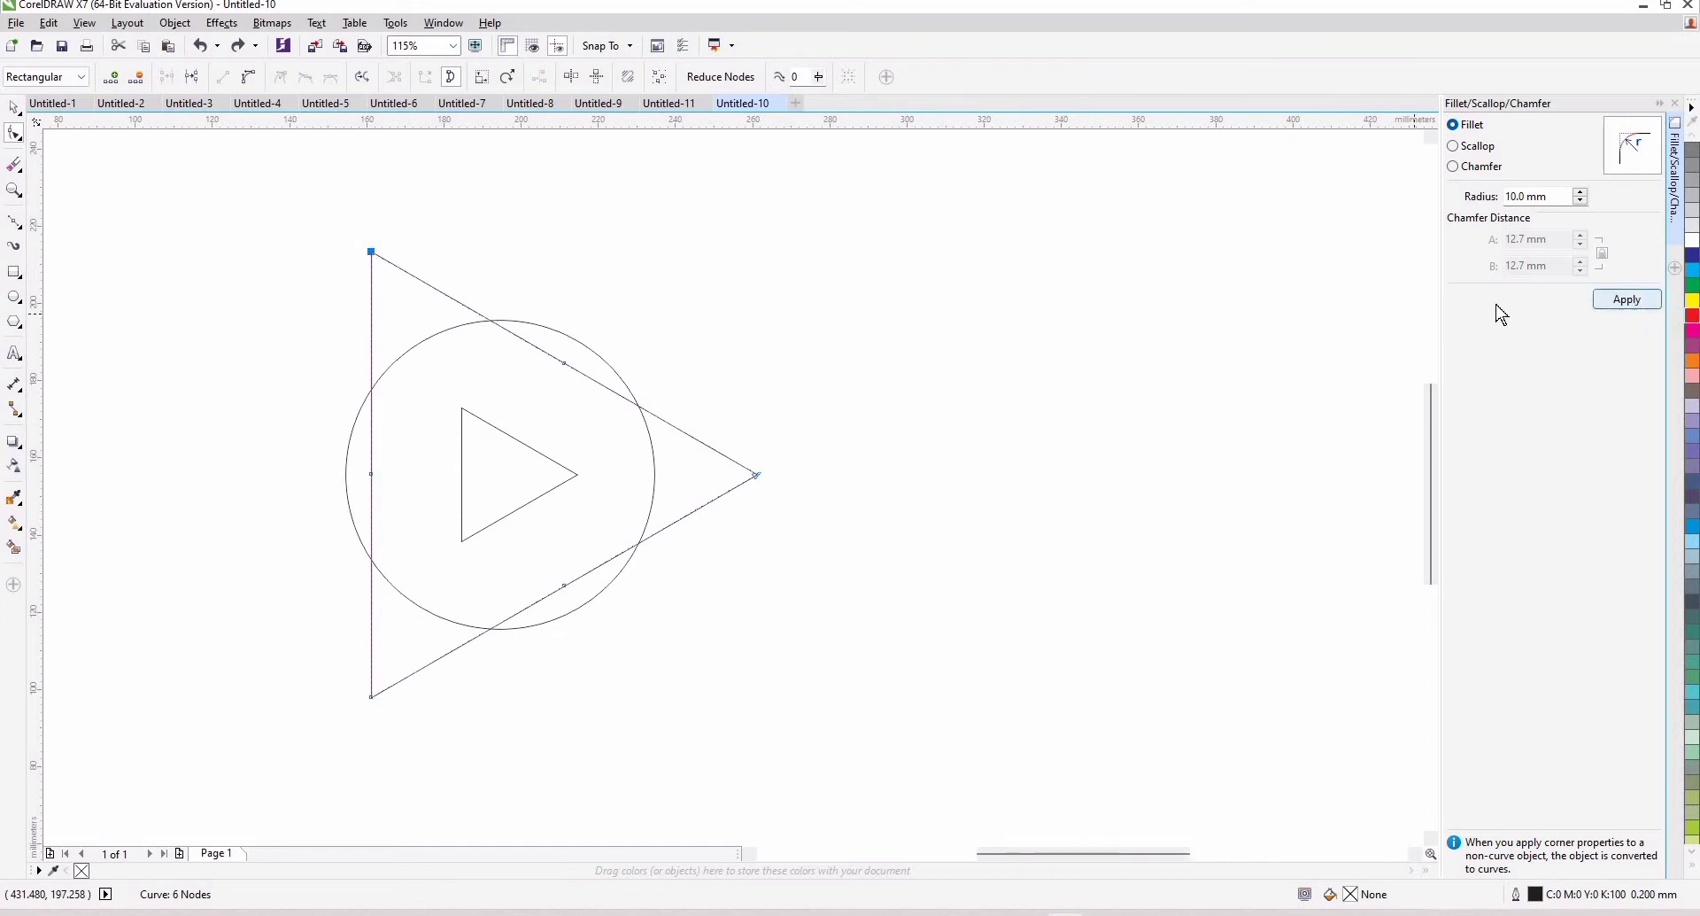
pyautogui.click(757, 476)
pyautogui.press('Return')
pyautogui.click(371, 697)
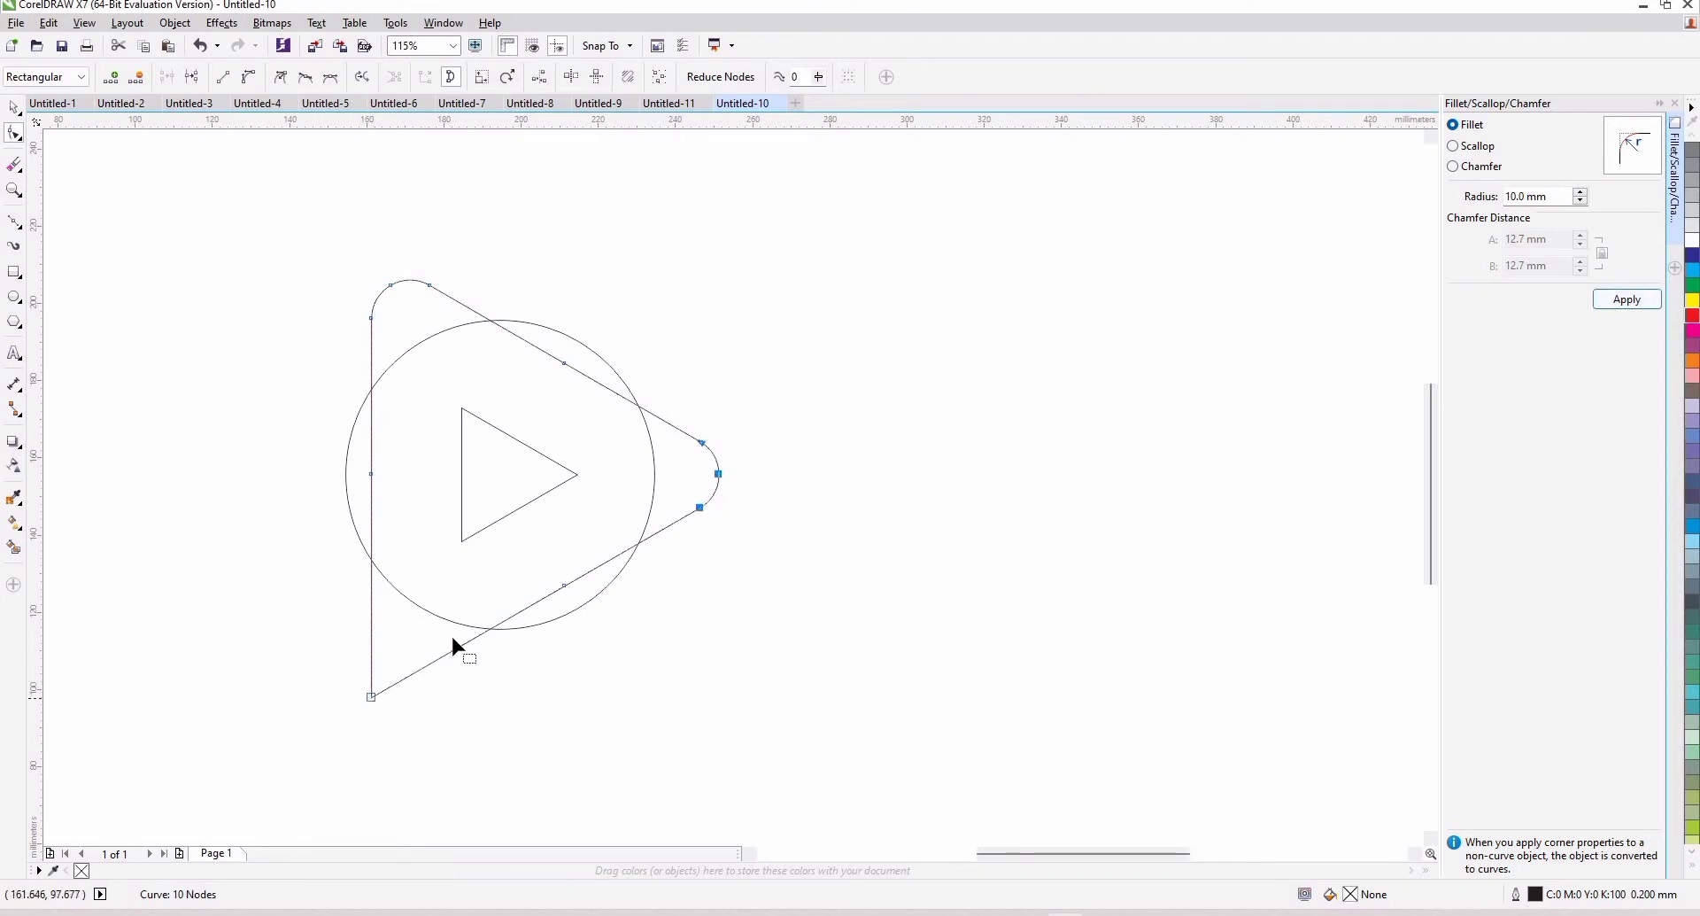
pyautogui.click(1626, 300)
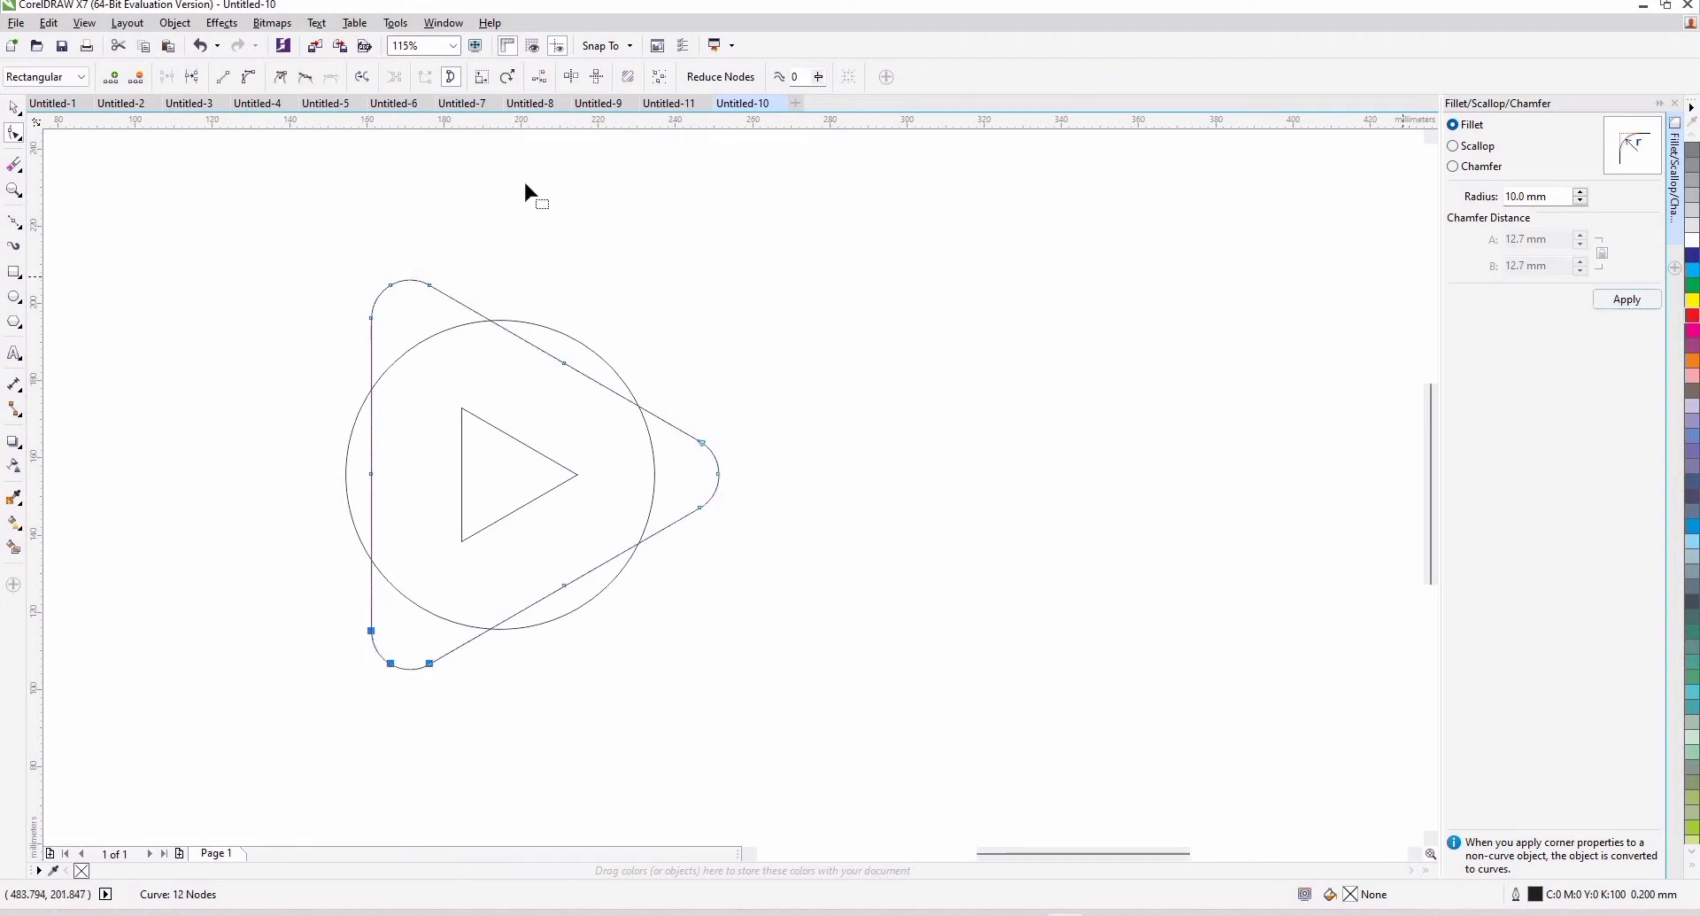
pyautogui.click(15, 108)
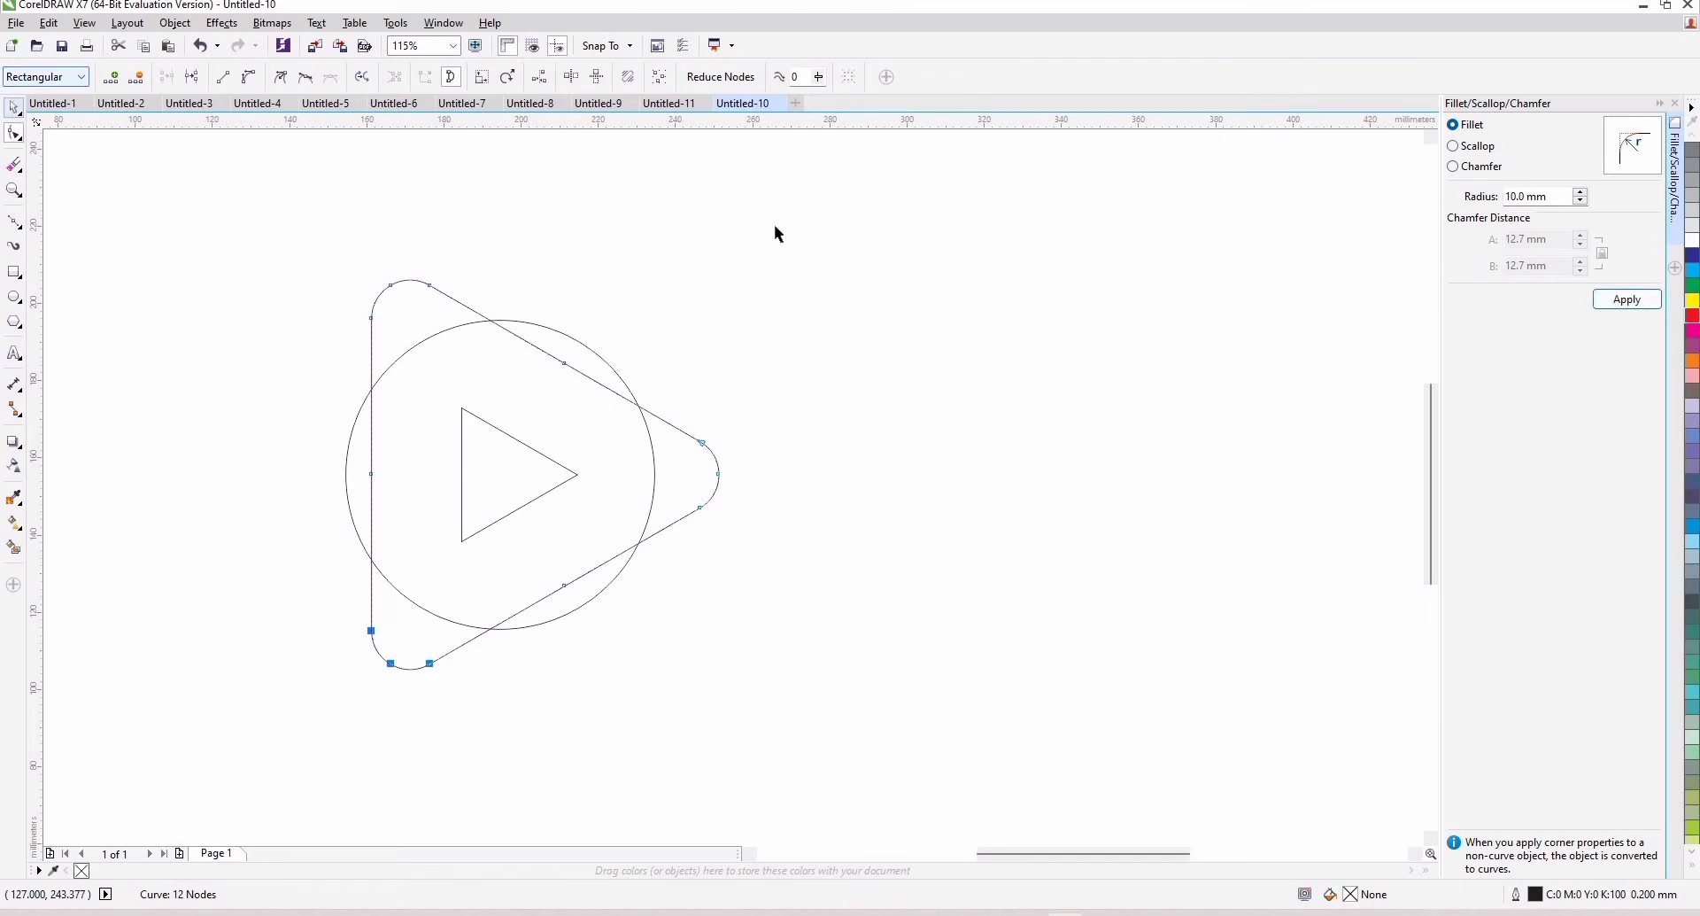
pyautogui.click(920, 390)
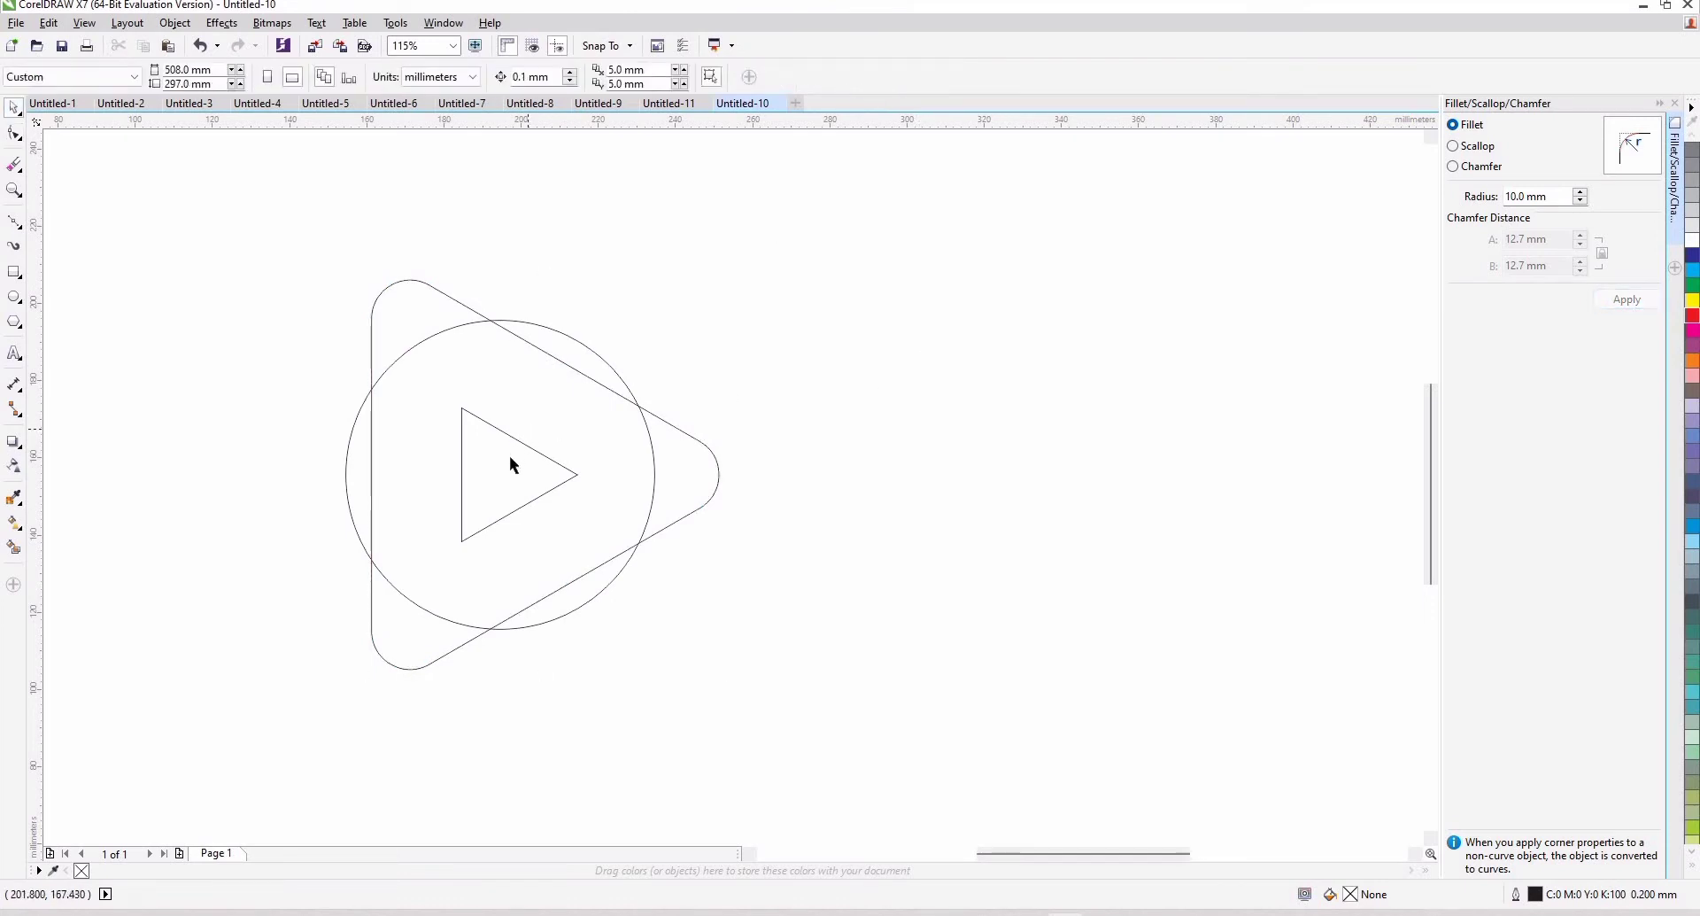
# Convert the small triangle to curves and fillet its three corners with a 5 mm radius
pyautogui.click(372, 387)
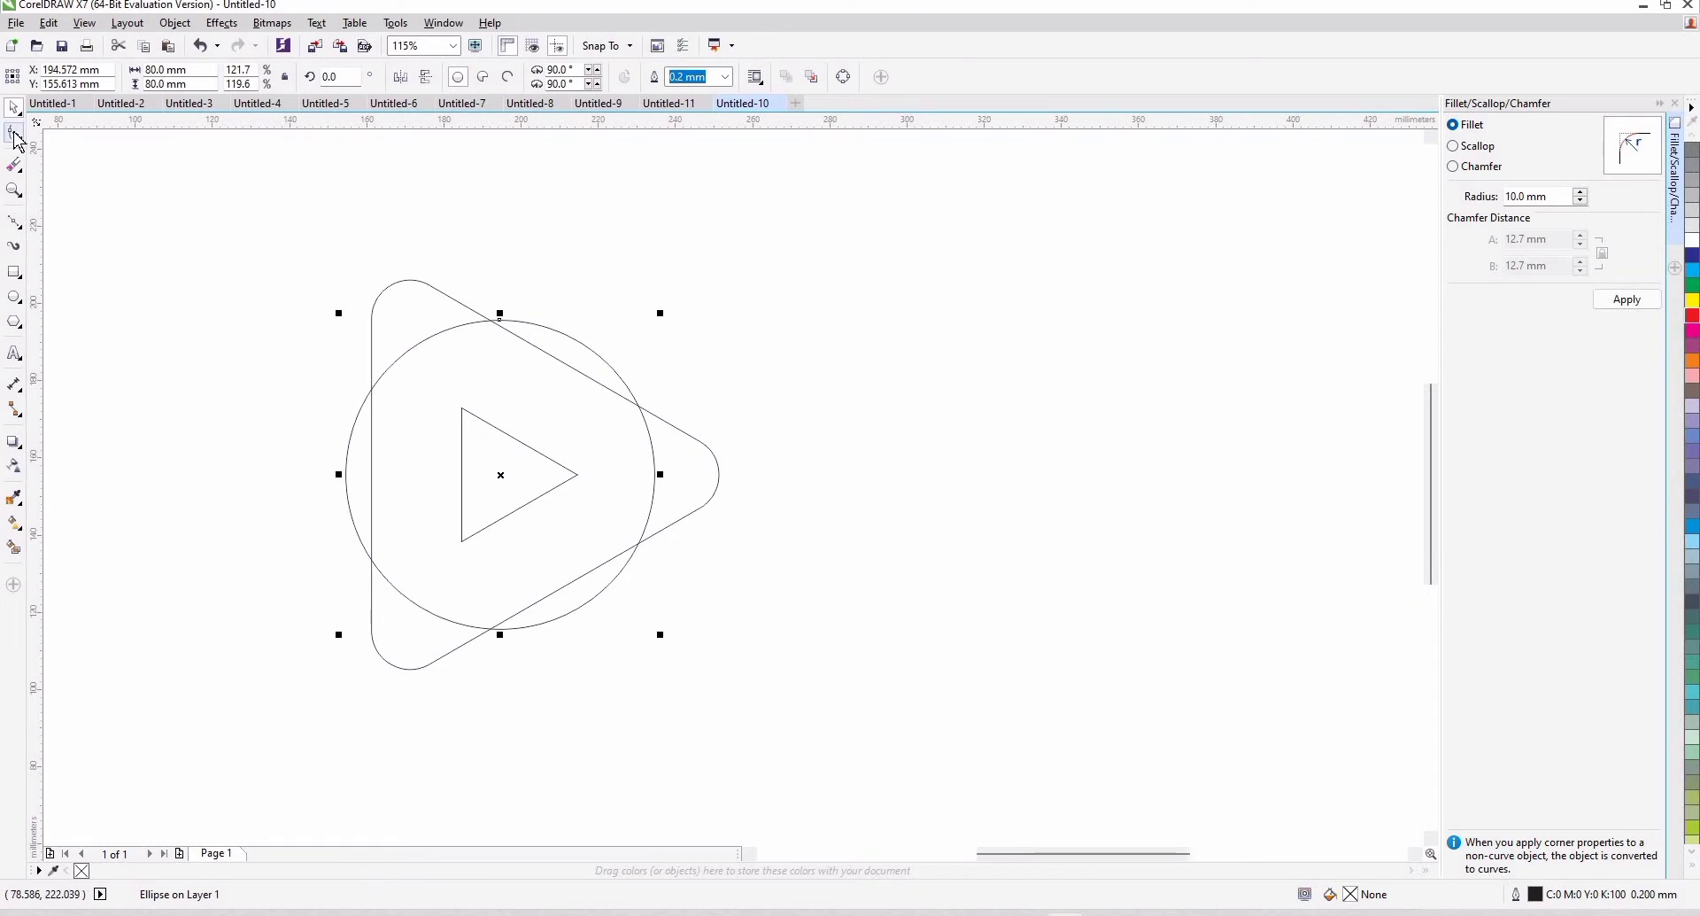
pyautogui.press('F10')
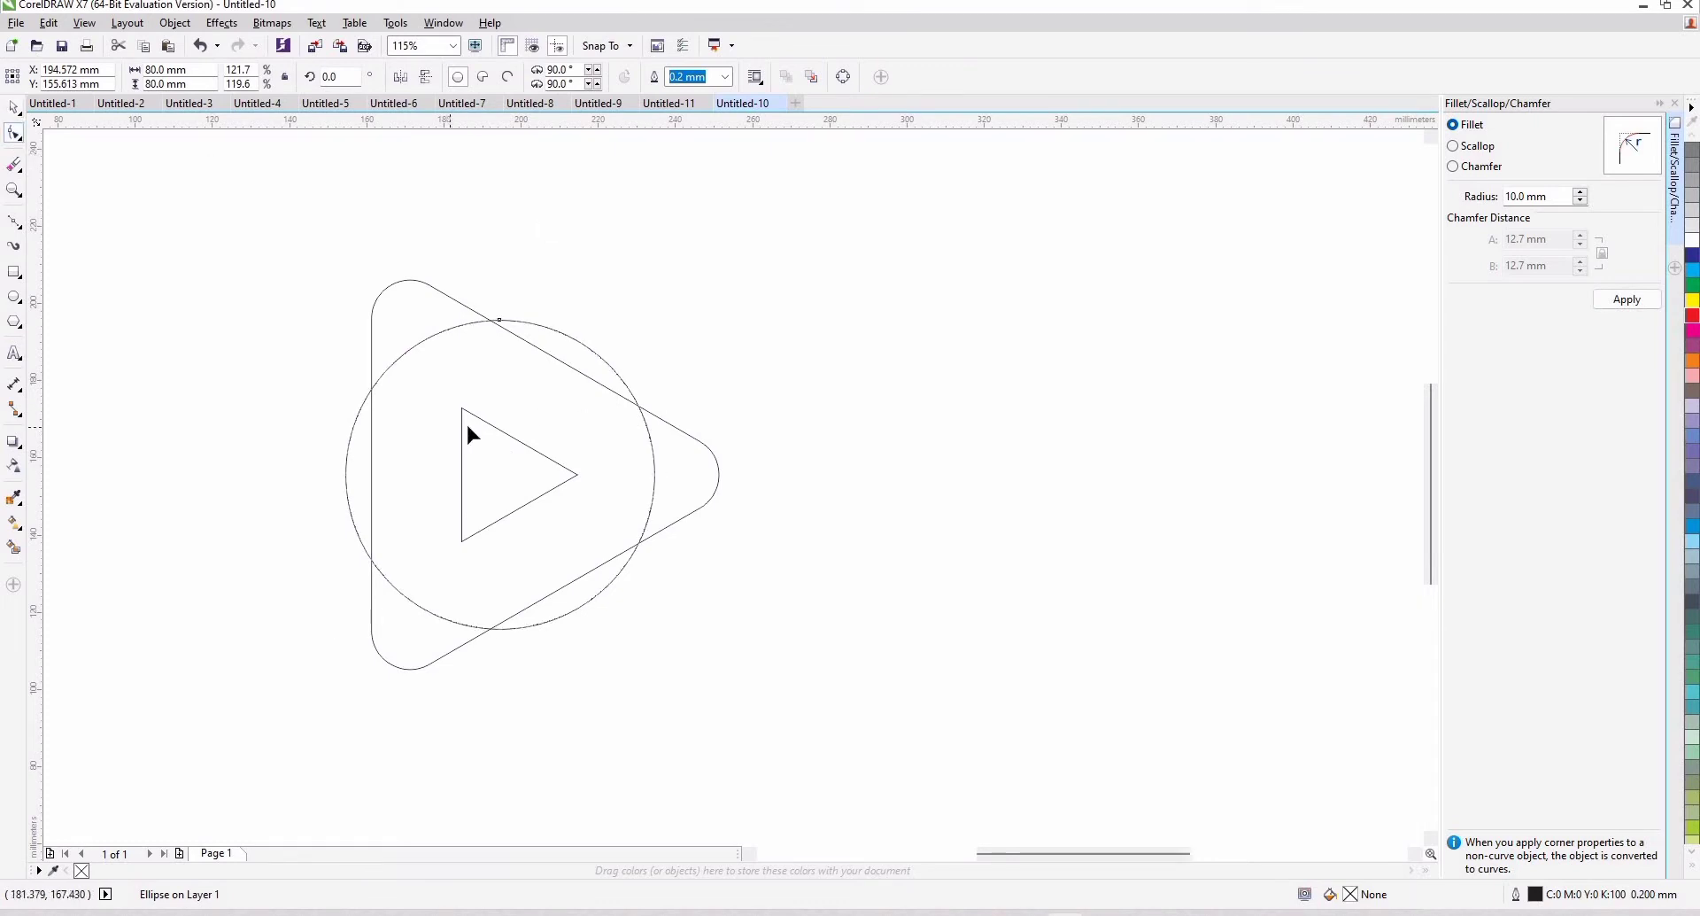
pyautogui.click(461, 425)
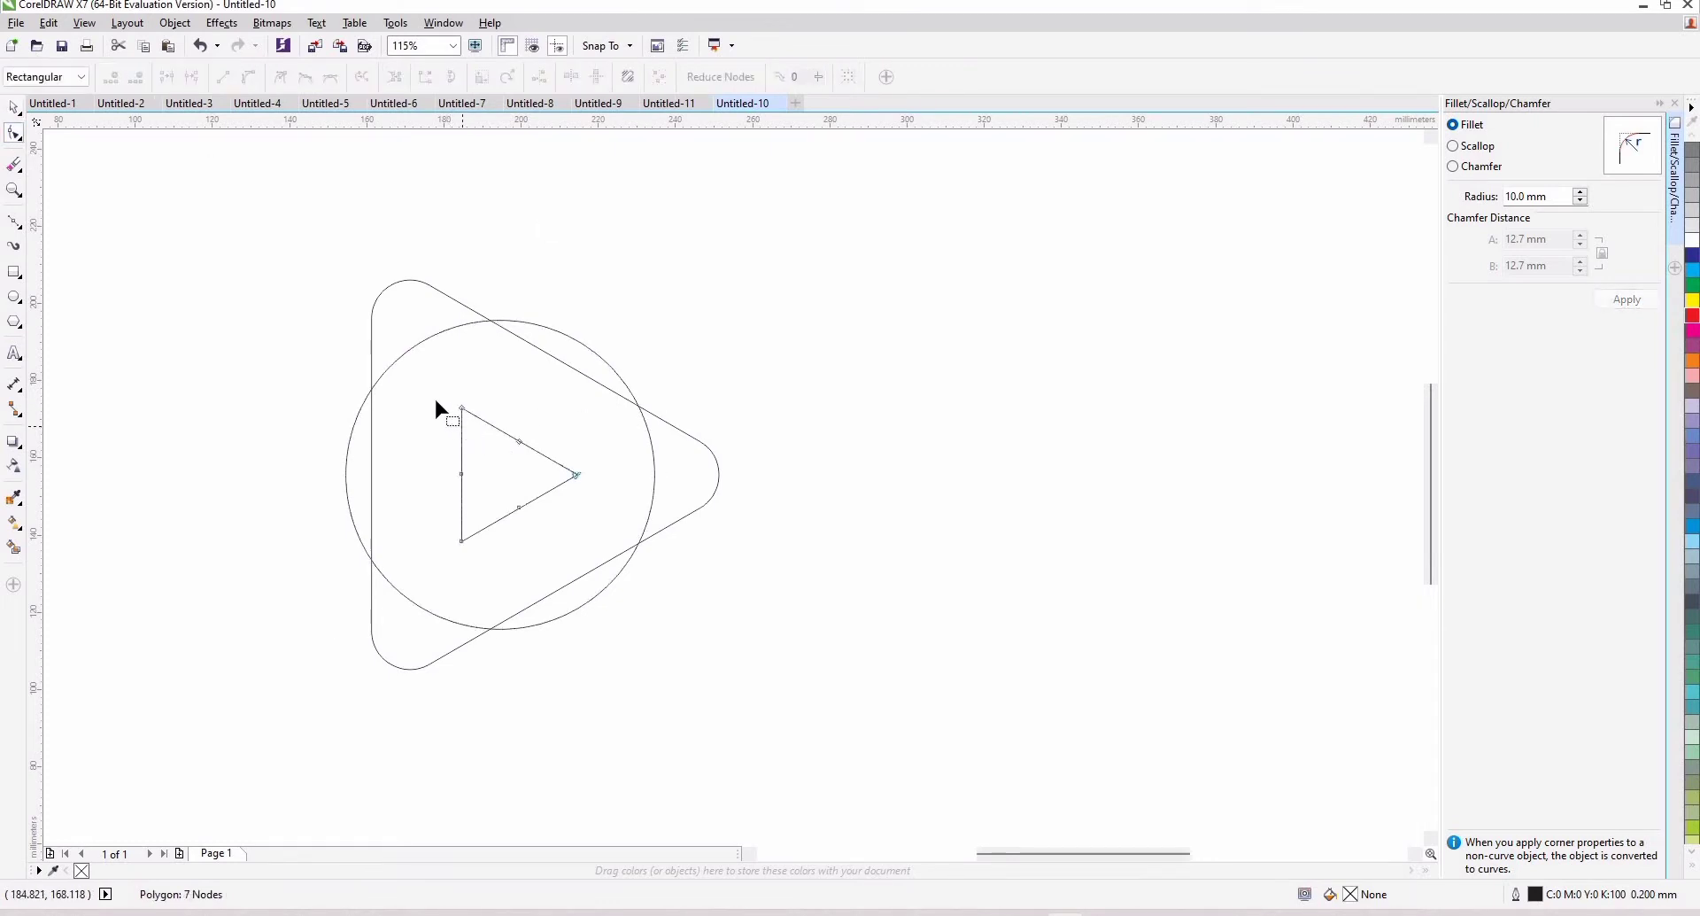
pyautogui.moveTo(431, 383); pyautogui.dragTo(586, 562)
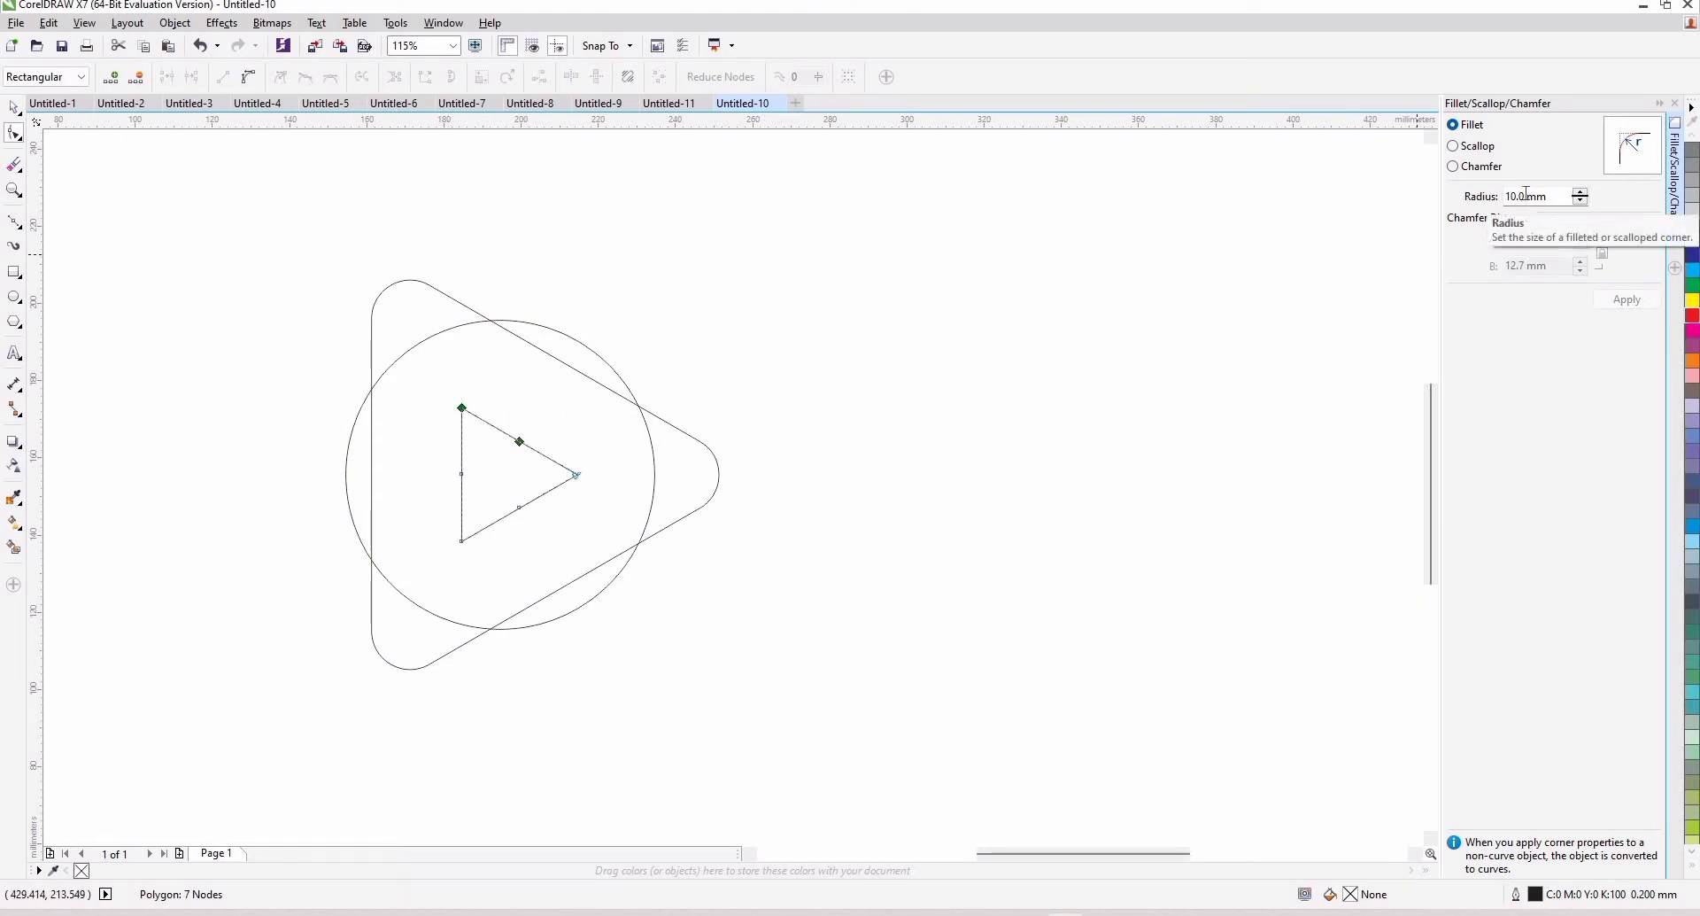
pyautogui.click(1527, 195)
pyautogui.press('BackSpace')
pyautogui.press('BackSpace')
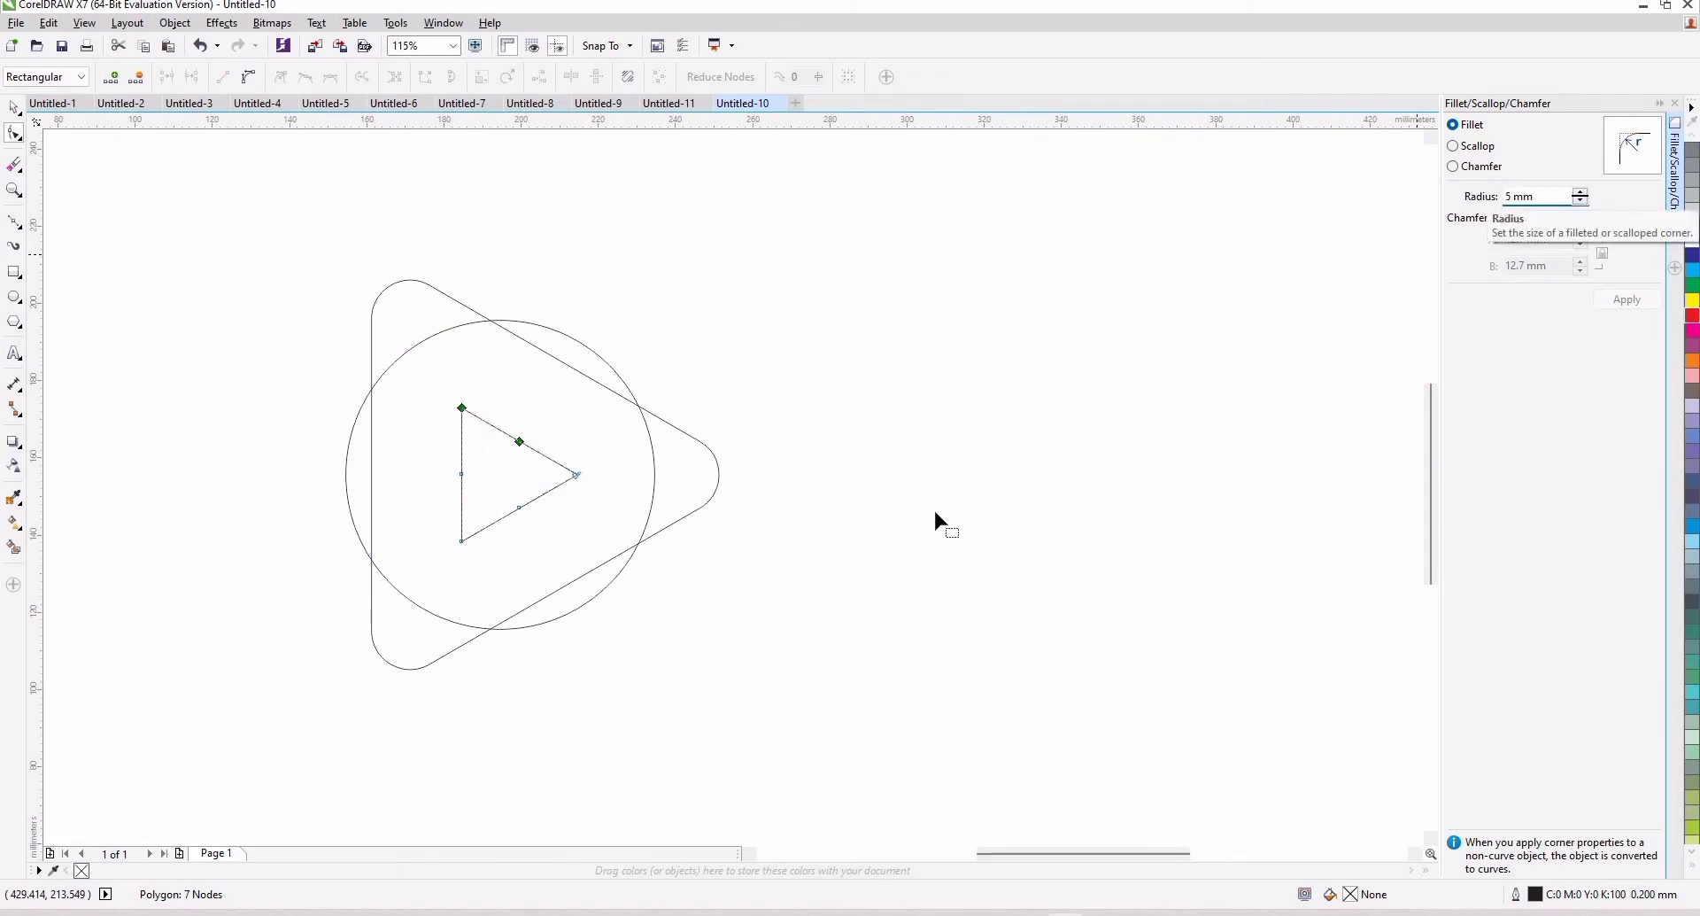
pyautogui.write('5')
pyautogui.click(576, 479)
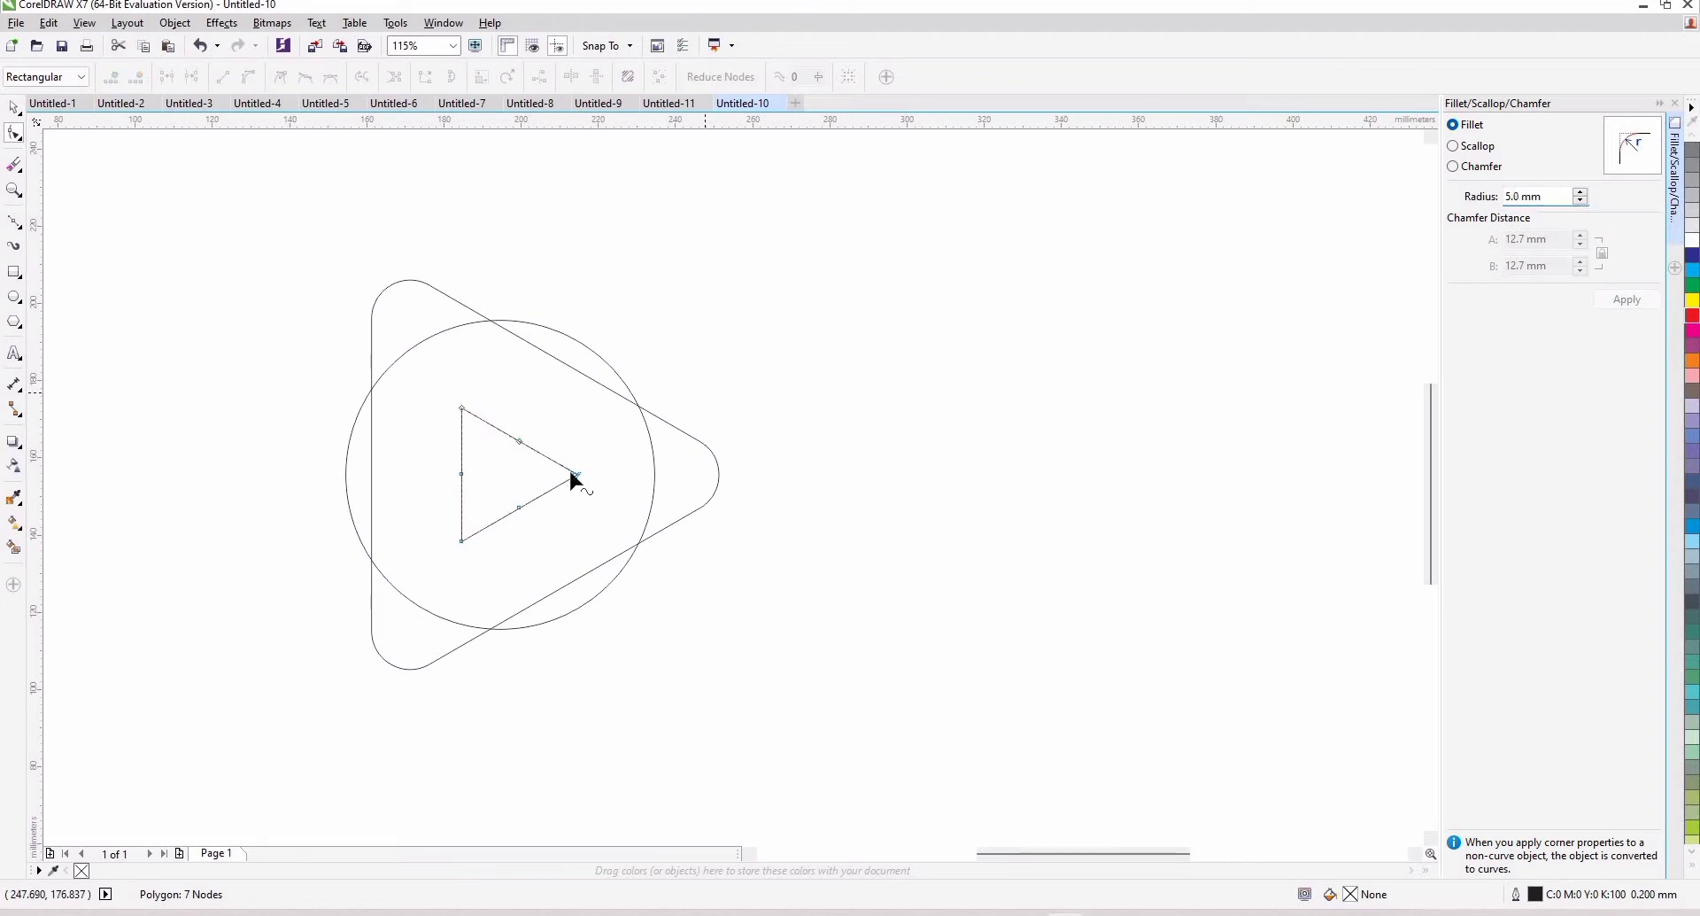
pyautogui.click(577, 476)
pyautogui.hotkey('ctrl', 'q')
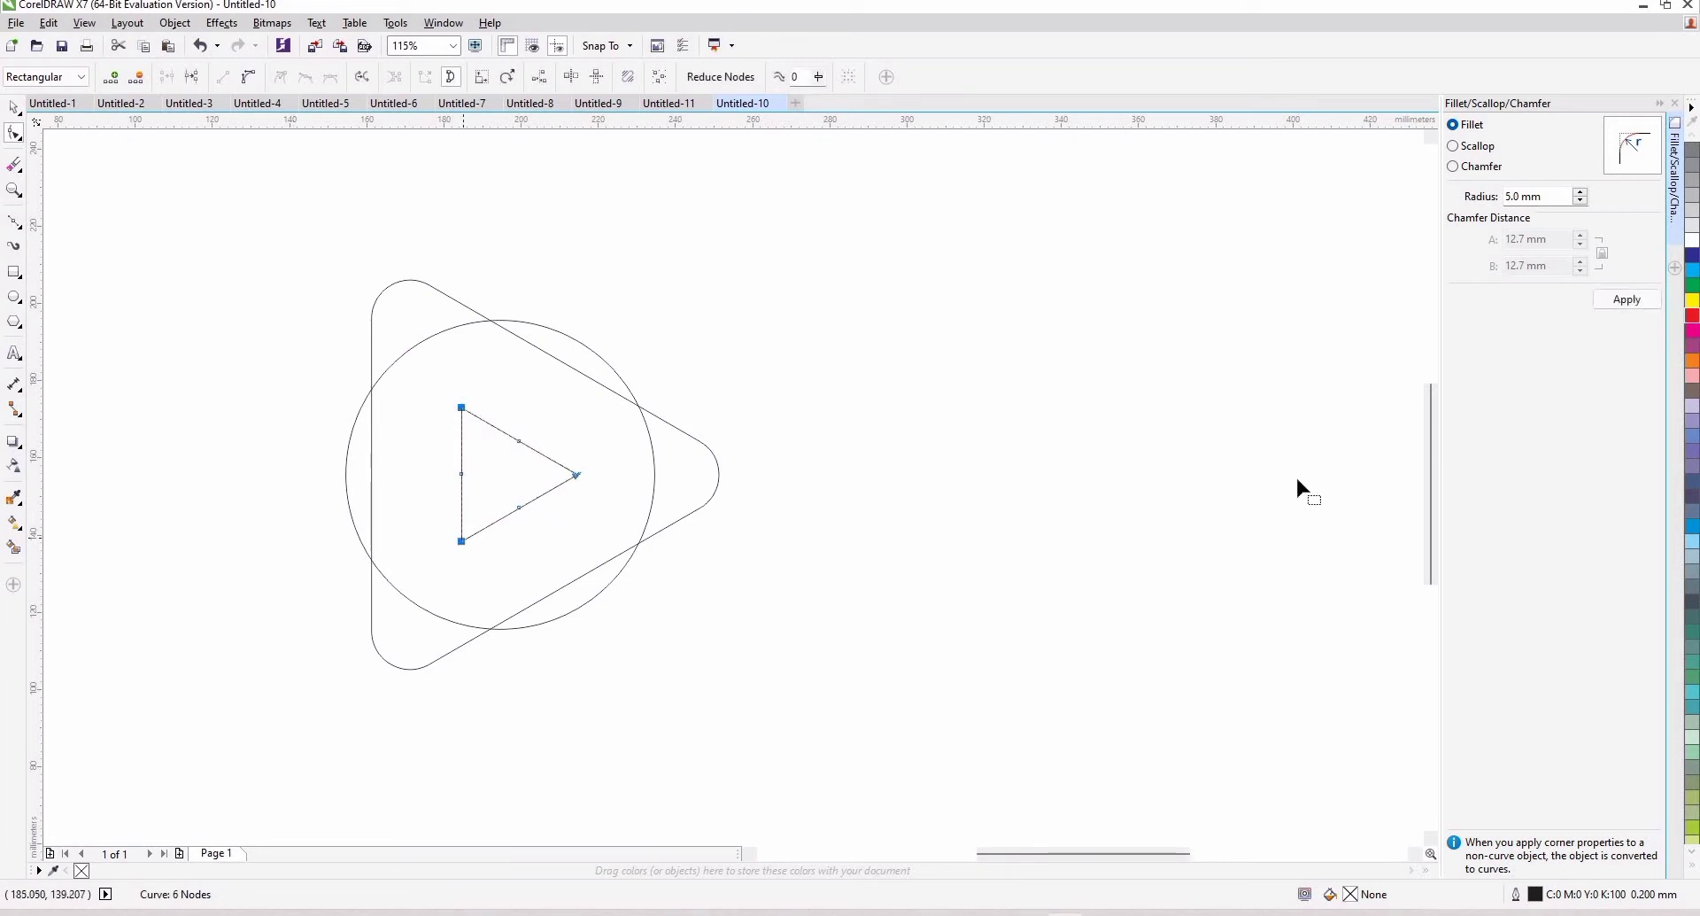
pyautogui.click(1631, 303)
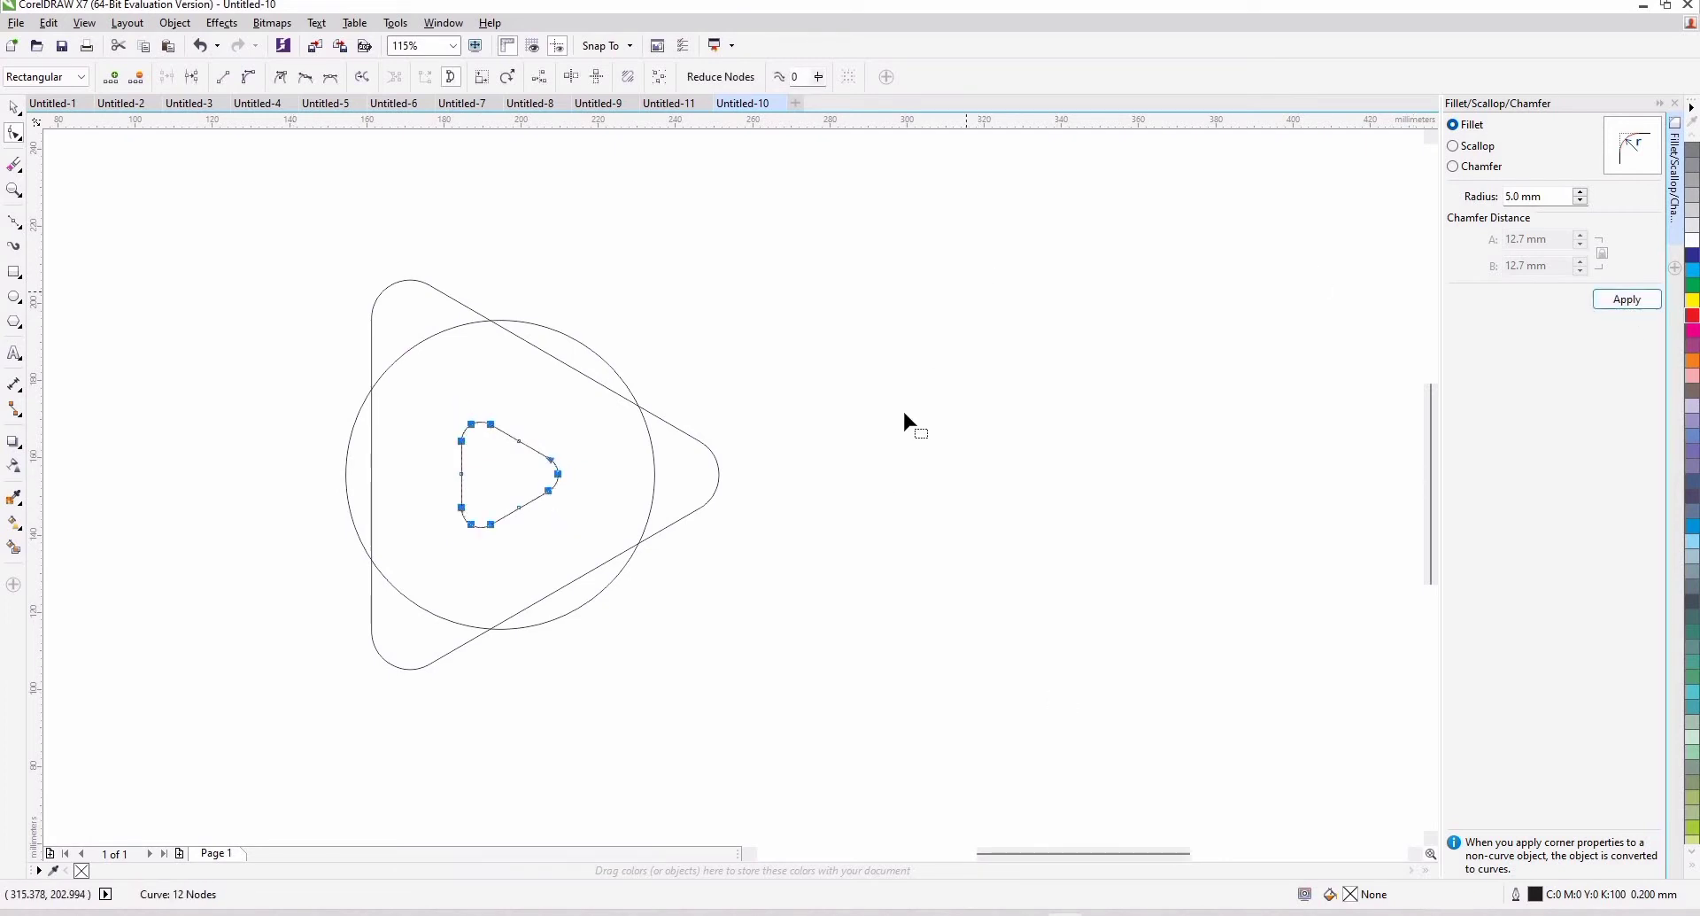
pyautogui.click(490, 270)
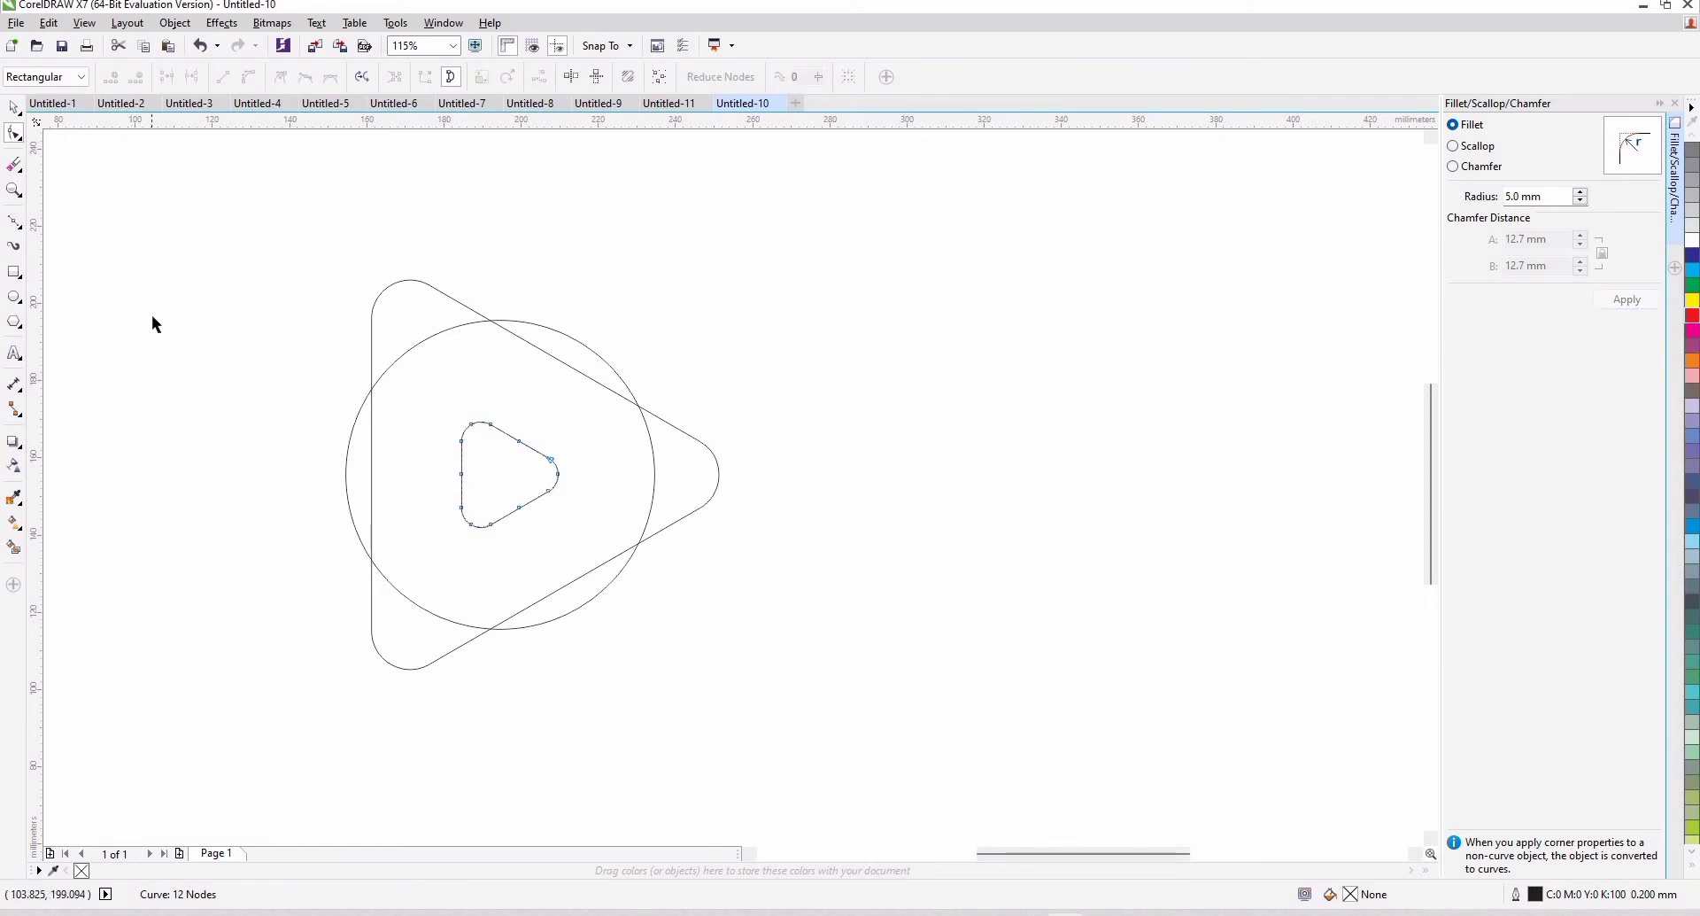
pyautogui.press('space')
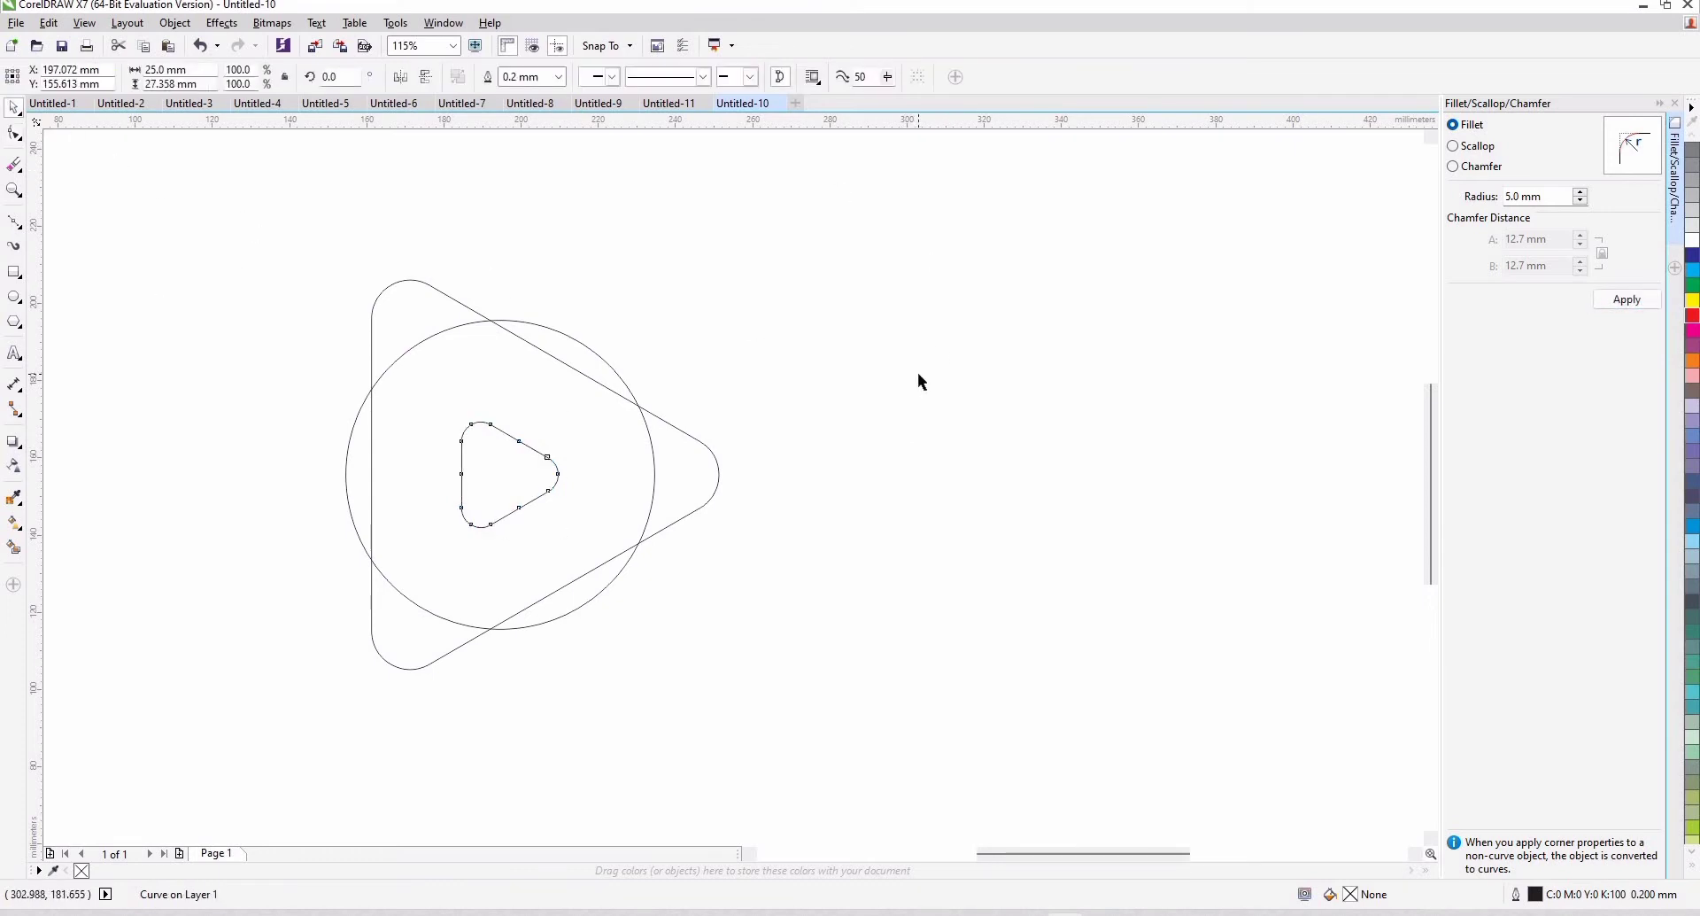
pyautogui.press('Escape')
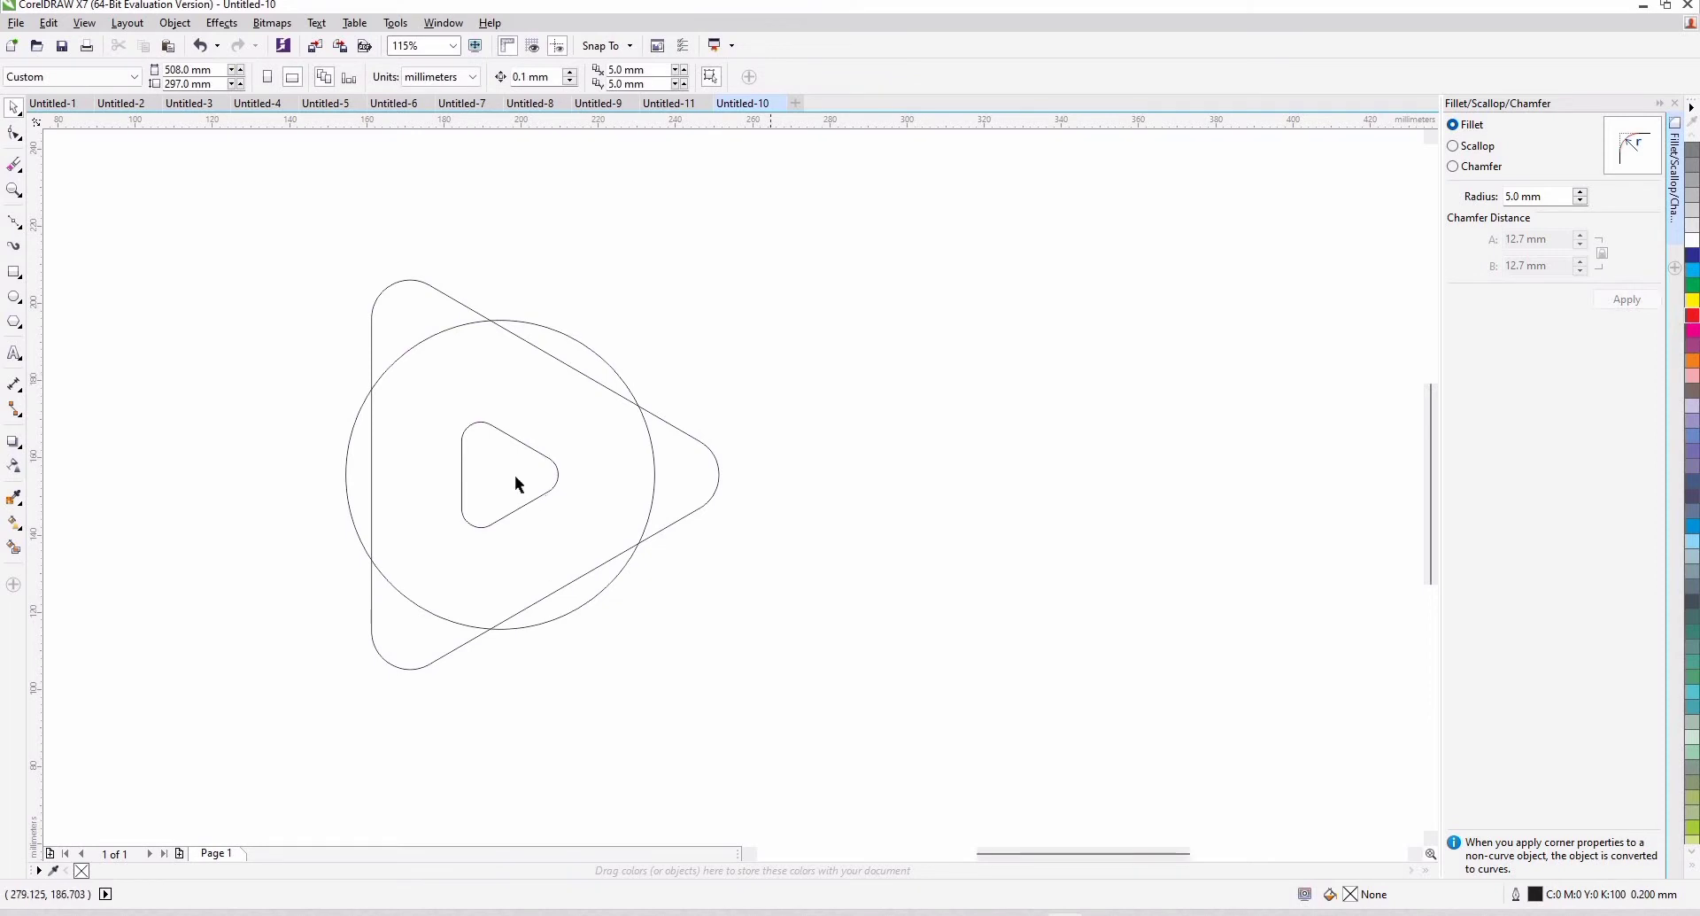
# Draw a straight line from the small triangle's upper rounded corner to the midpoint of the large triangle's vertical side
pyautogui.press('Tab')
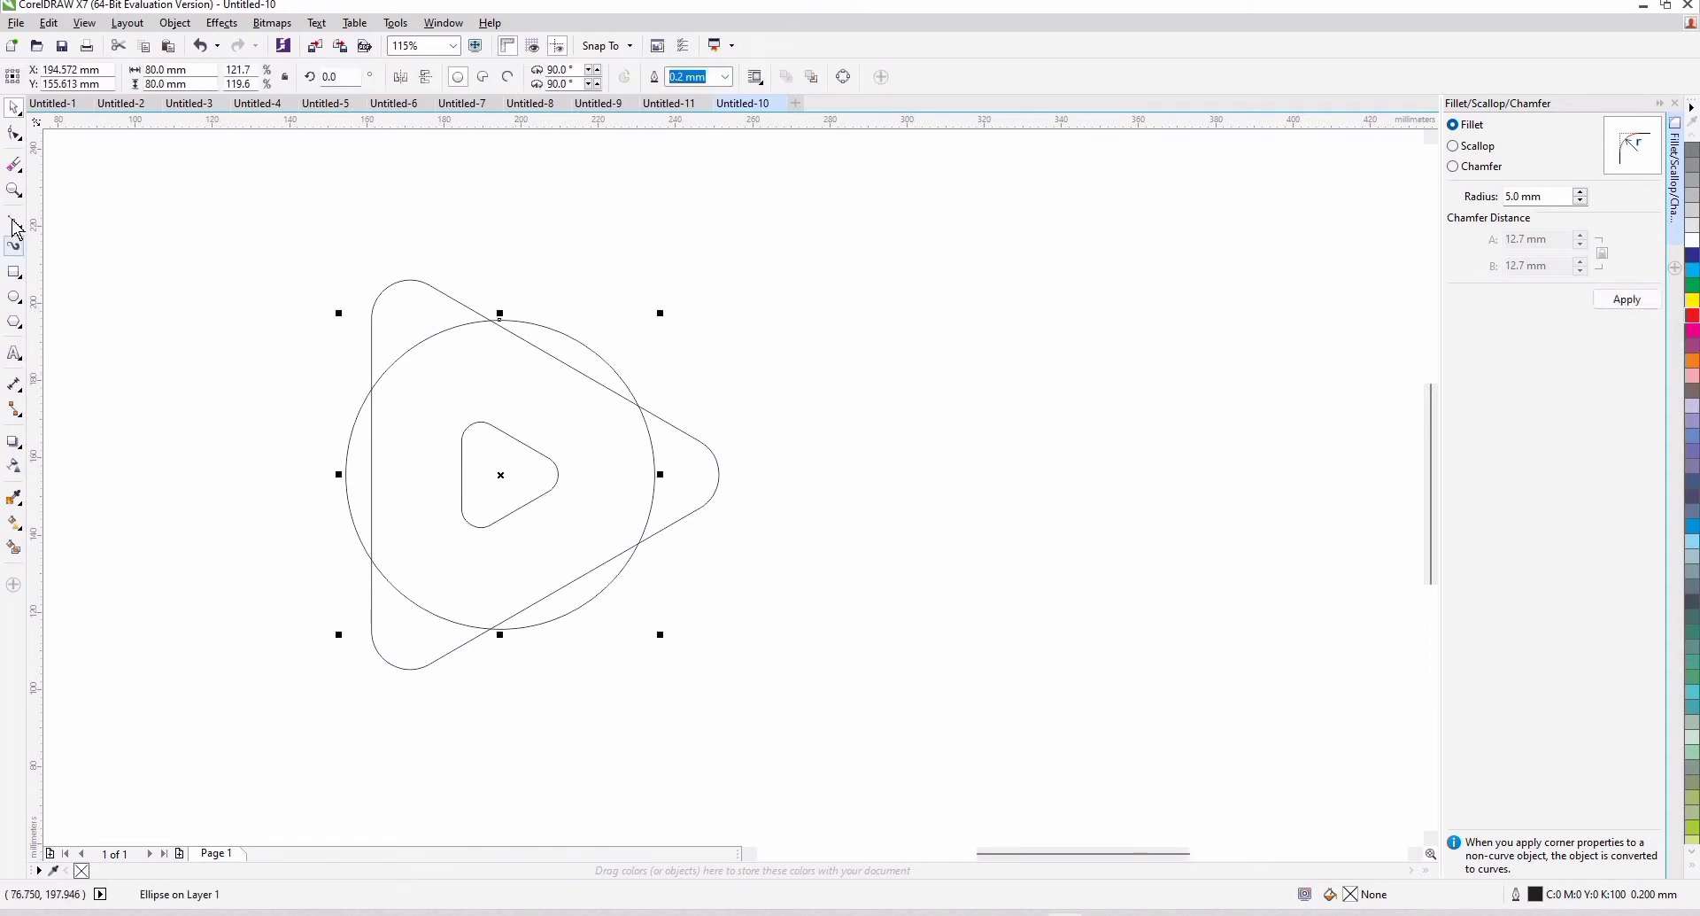
pyautogui.click(13, 221)
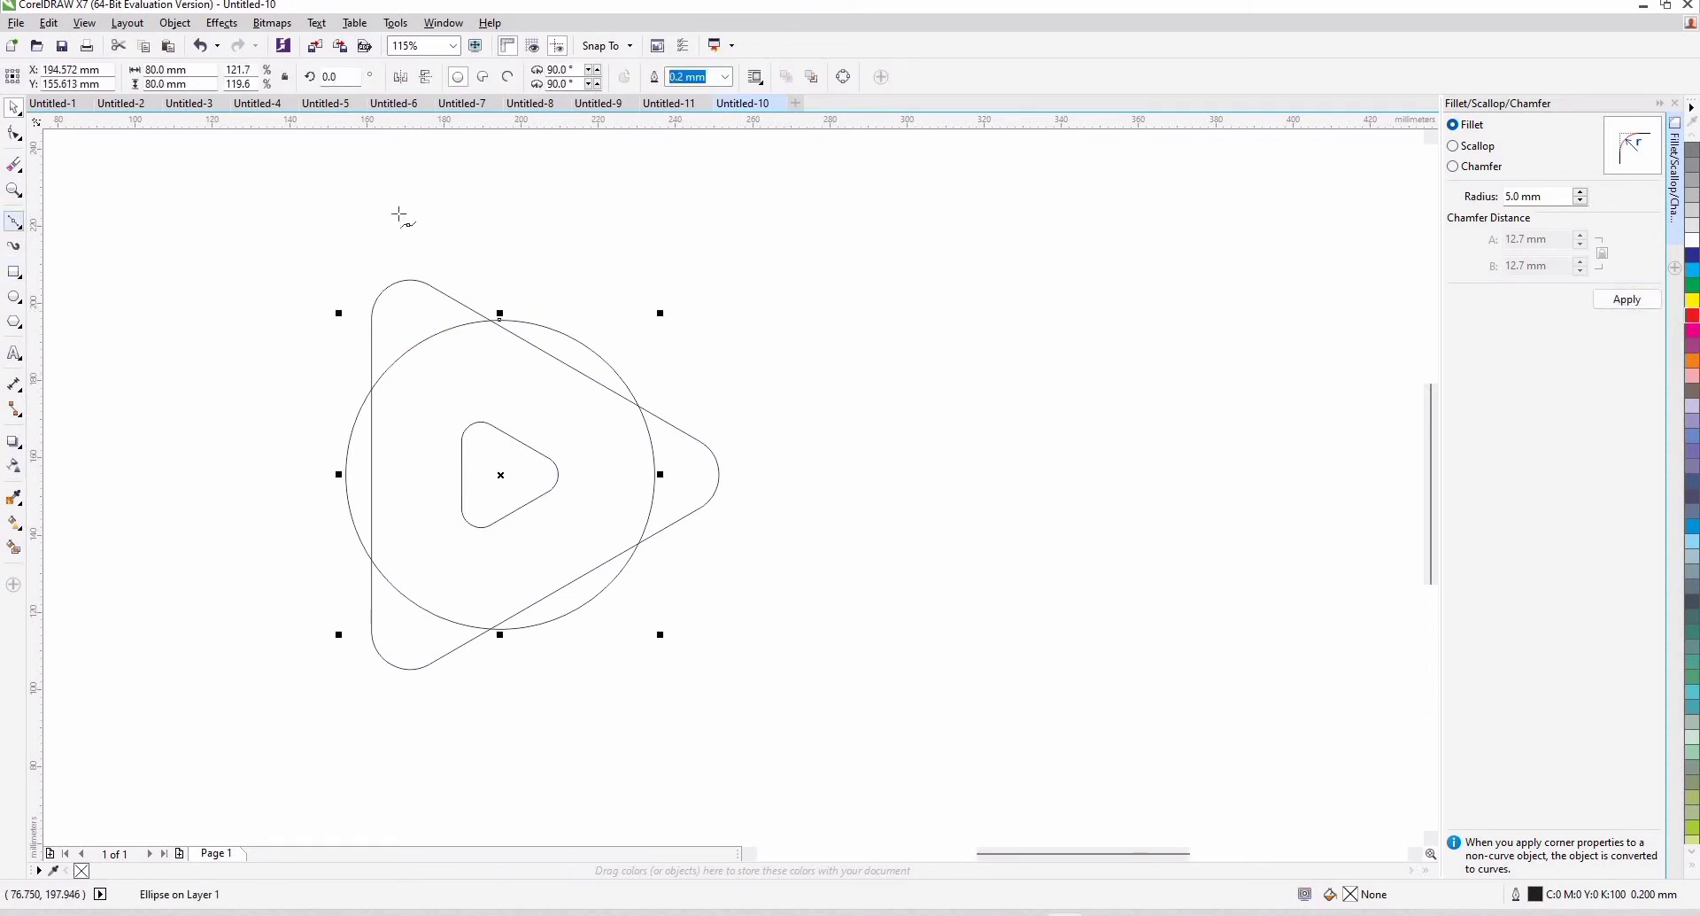
pyautogui.click(472, 424)
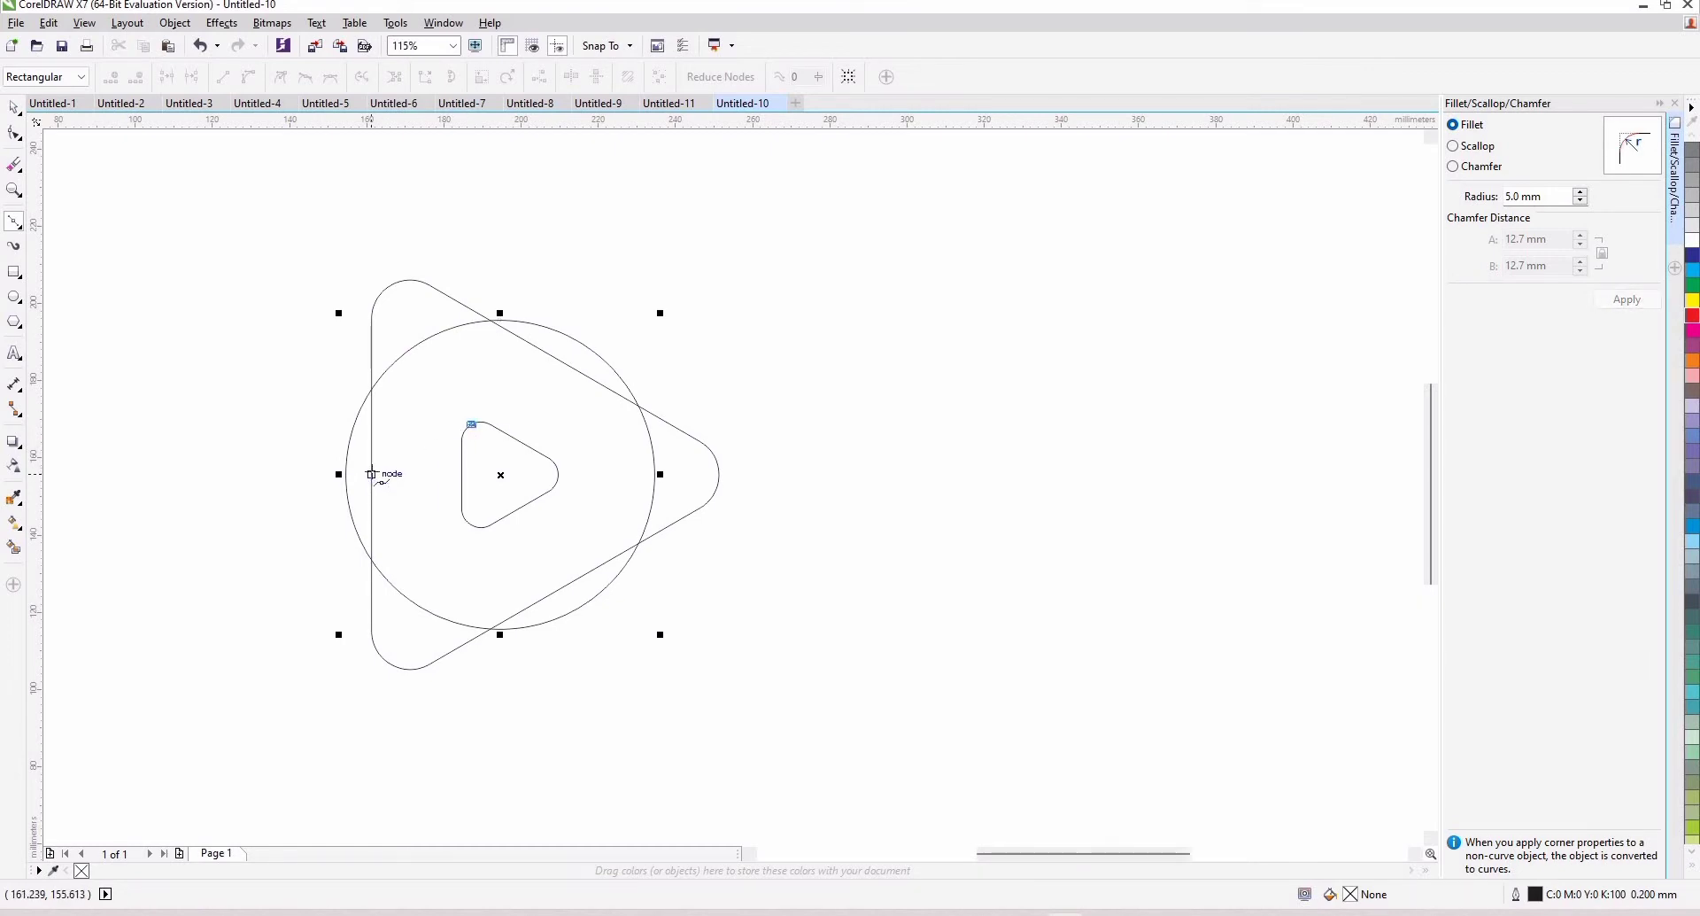
pyautogui.click(371, 475)
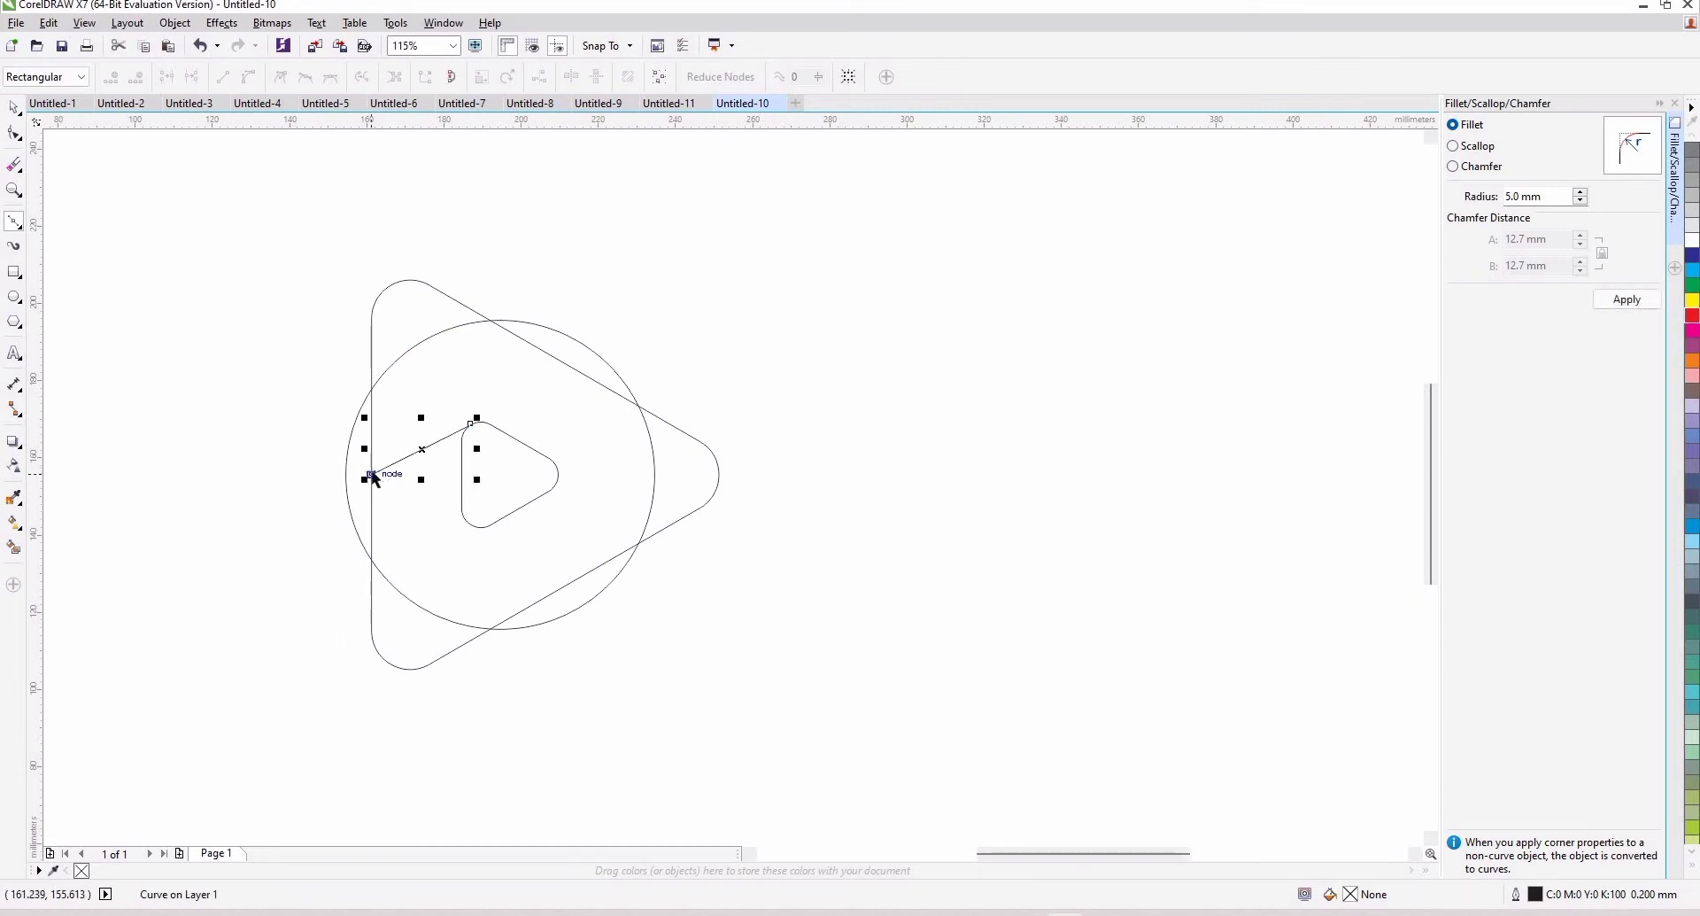
pyautogui.press('space')
pyautogui.click(242, 343)
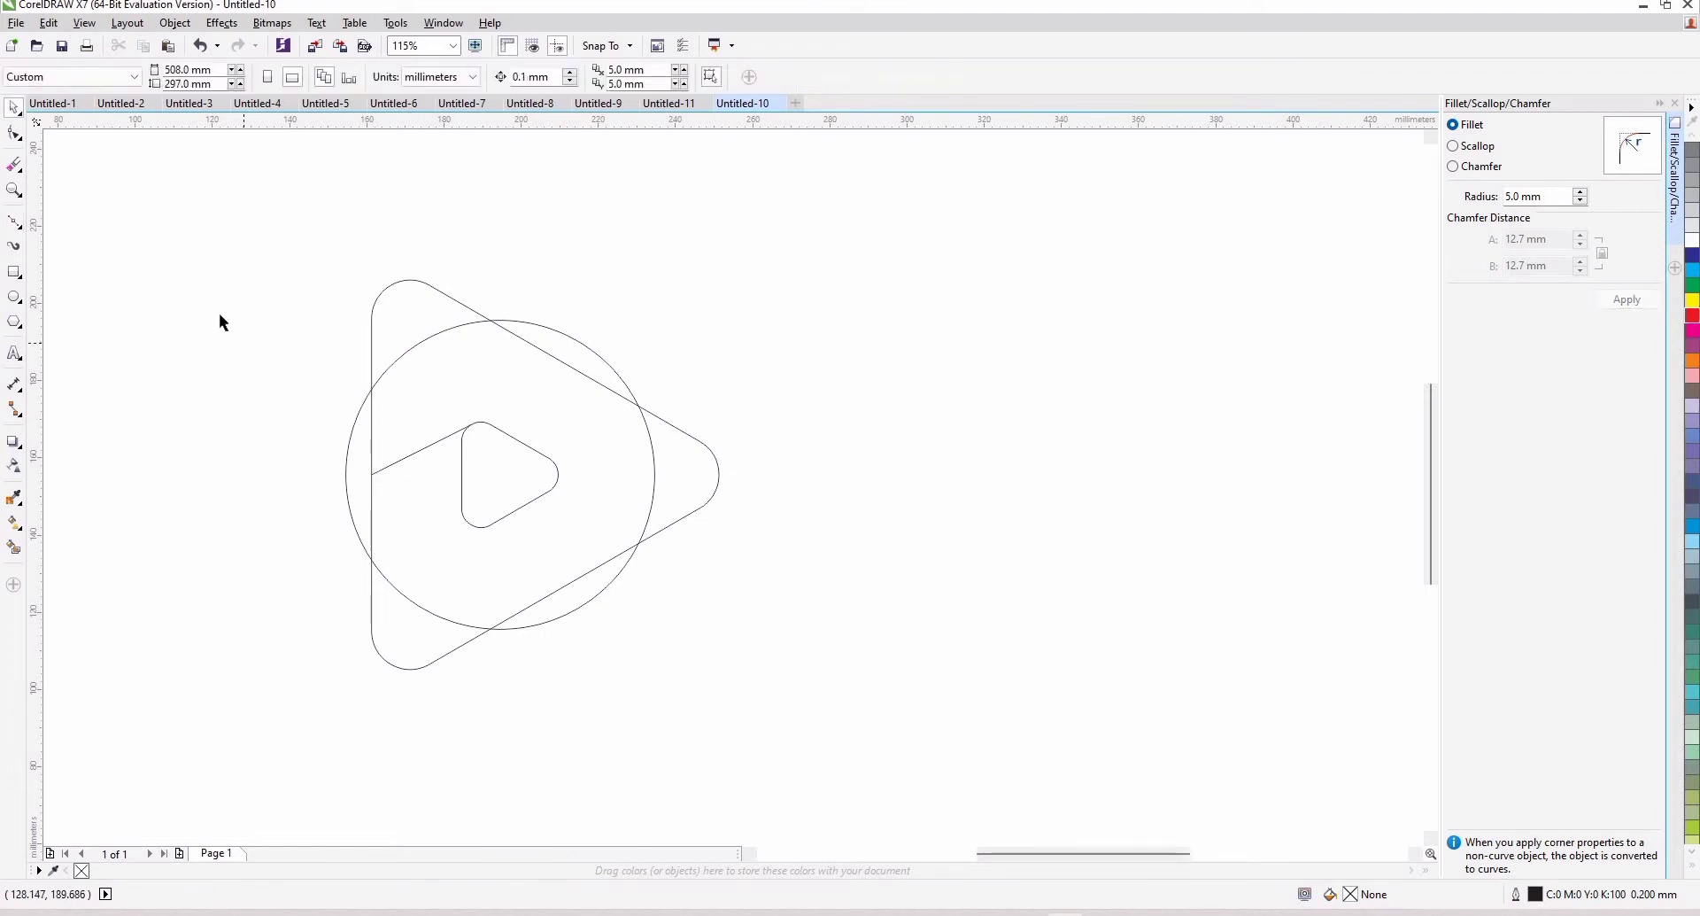
# Place the line's rotation center on the circle's center and make two rotated copies, one for each remaining side of the large triangle
pyautogui.hotkey('ctrl', 'z')
pyautogui.click(432, 444)
pyautogui.click(434, 447)
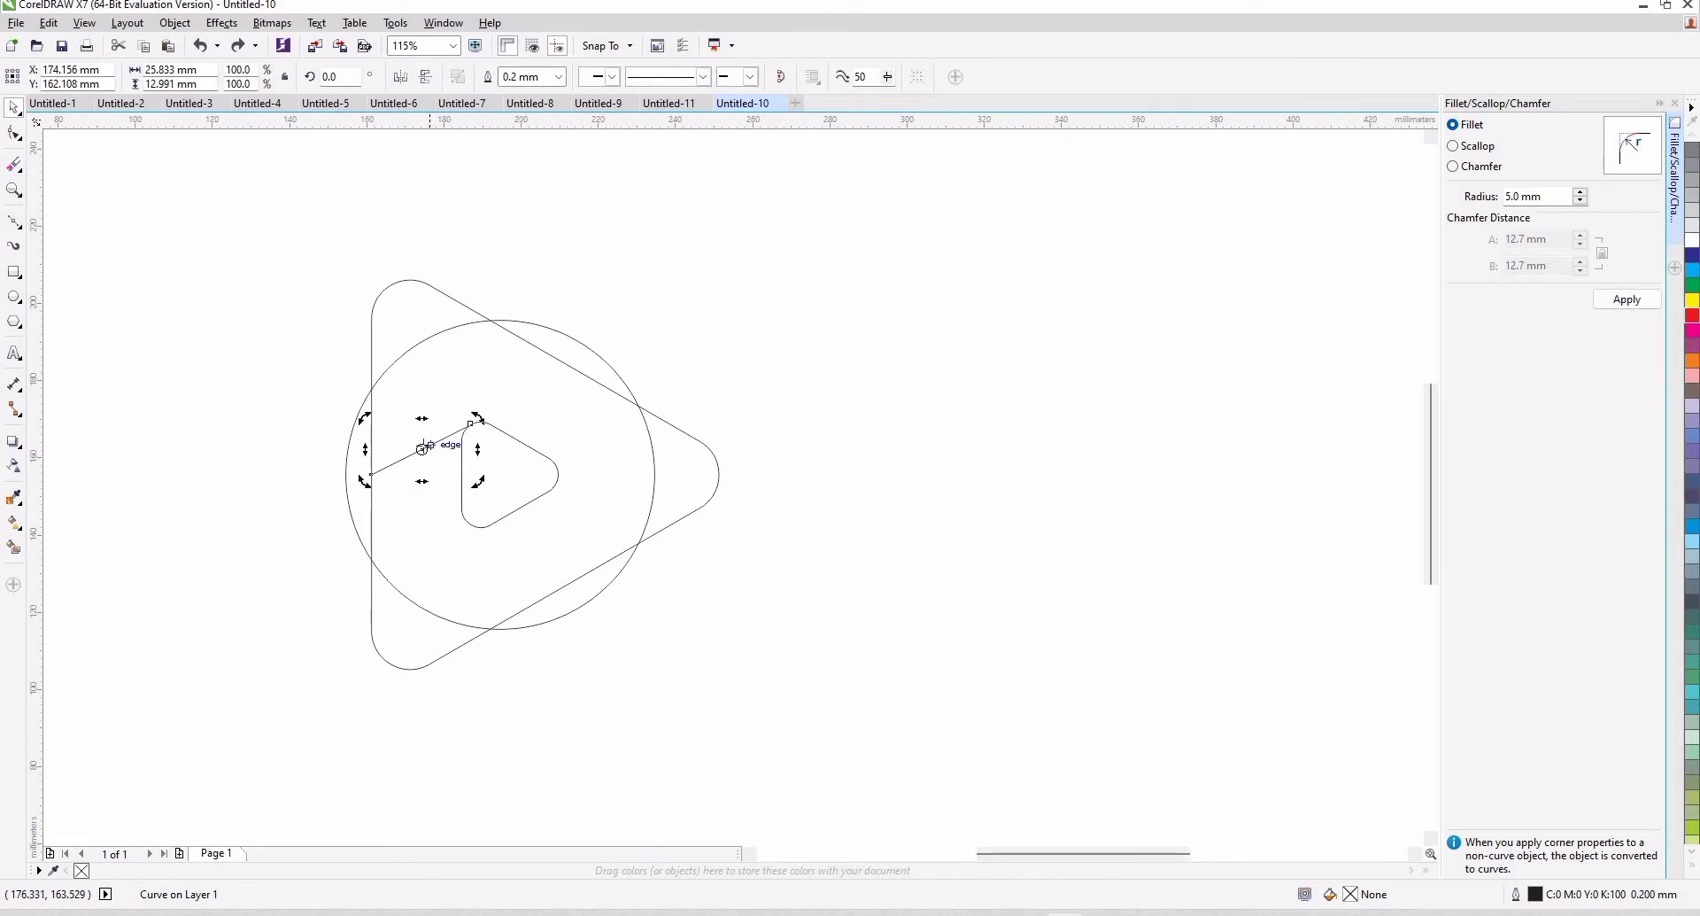
pyautogui.moveTo(423, 448); pyautogui.dragTo(501, 474)
pyautogui.moveTo(365, 440); pyautogui.dragTo(514, 562)
pyautogui.hotkey('ctrl', 'r')
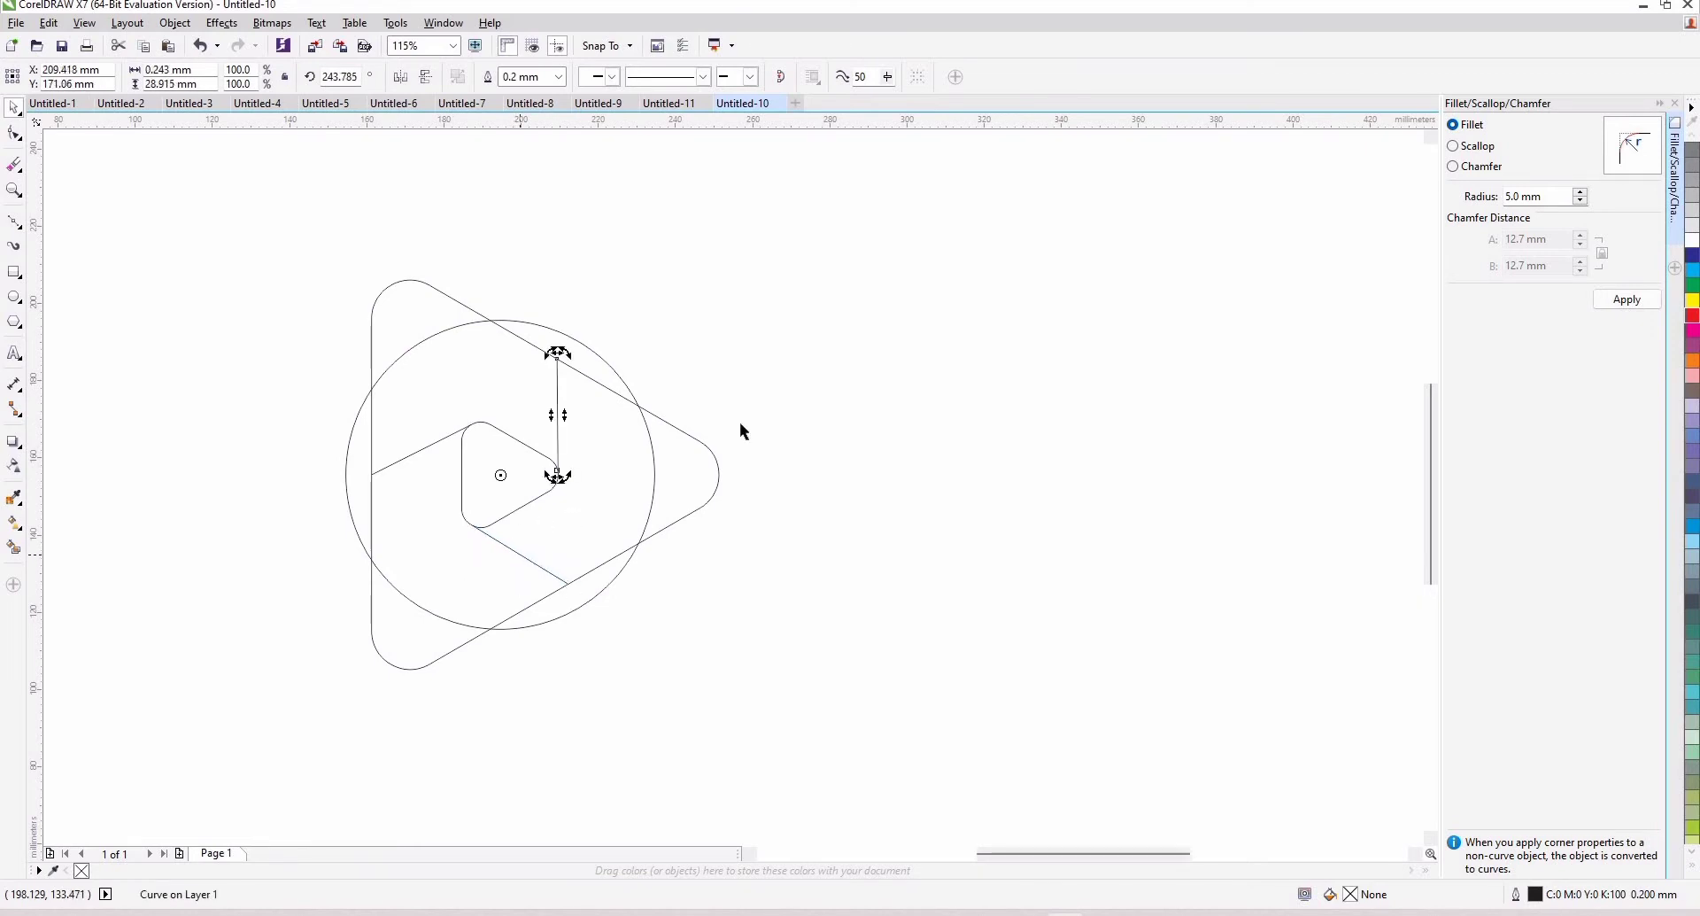
pyautogui.click(497, 528)
pyautogui.hotkey('ctrl', 'z')
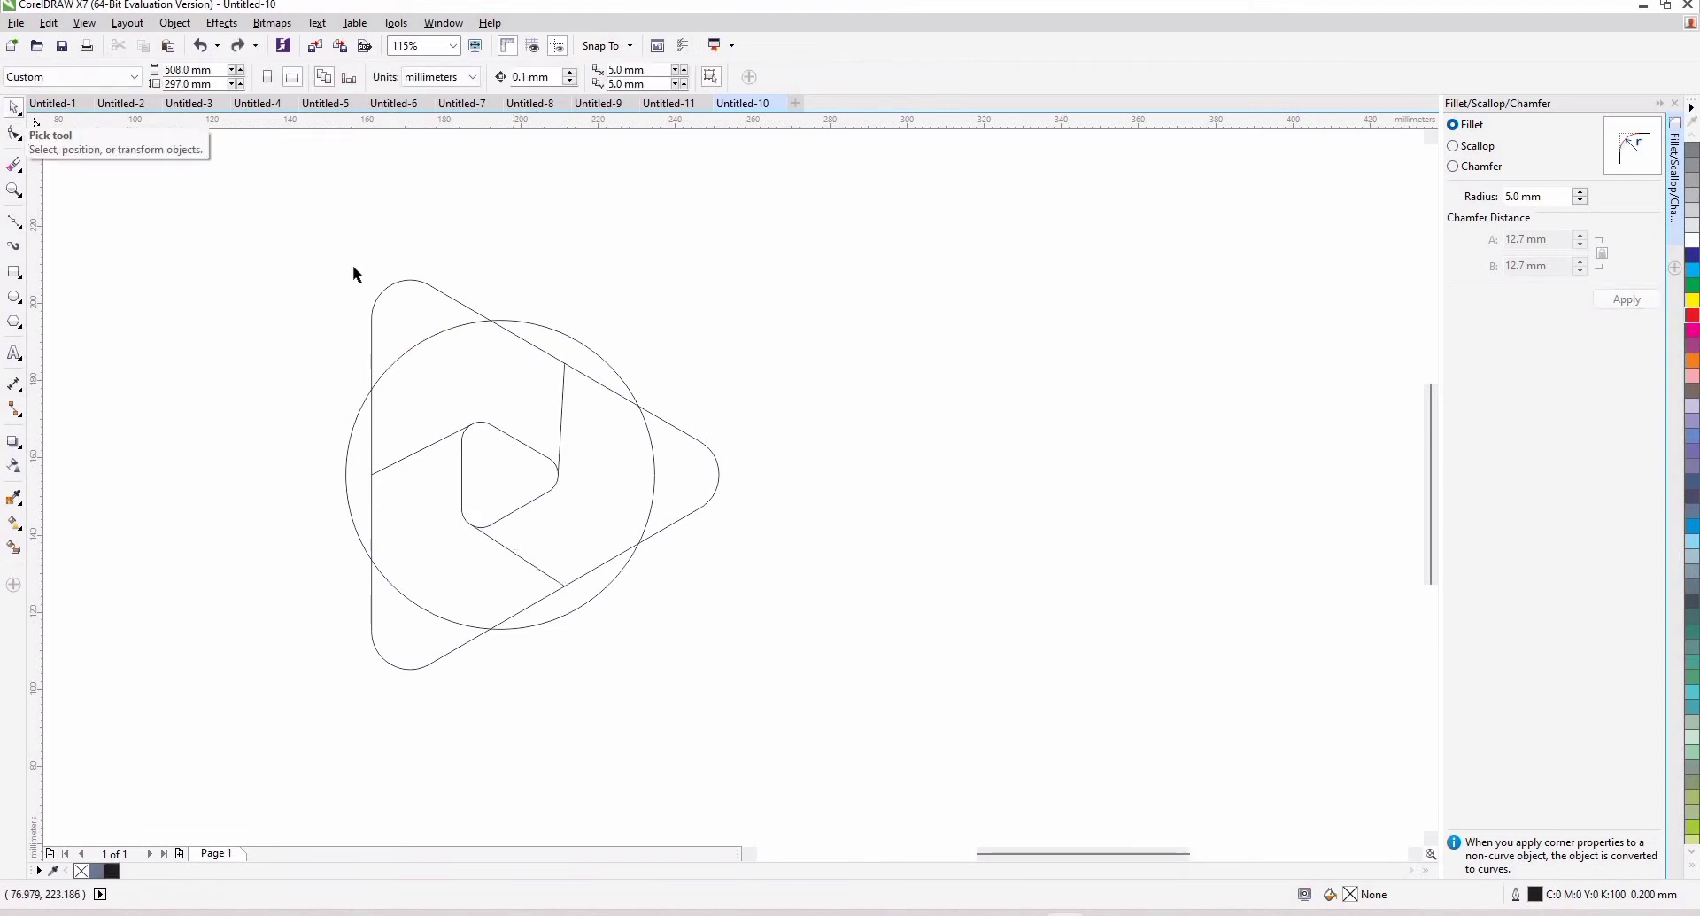
# Smart Fill the upper-left blade and the circle sliver outside the large triangle's vertical side with blue C:40 M:20 Y:0 K:40
pyautogui.click(476, 406)
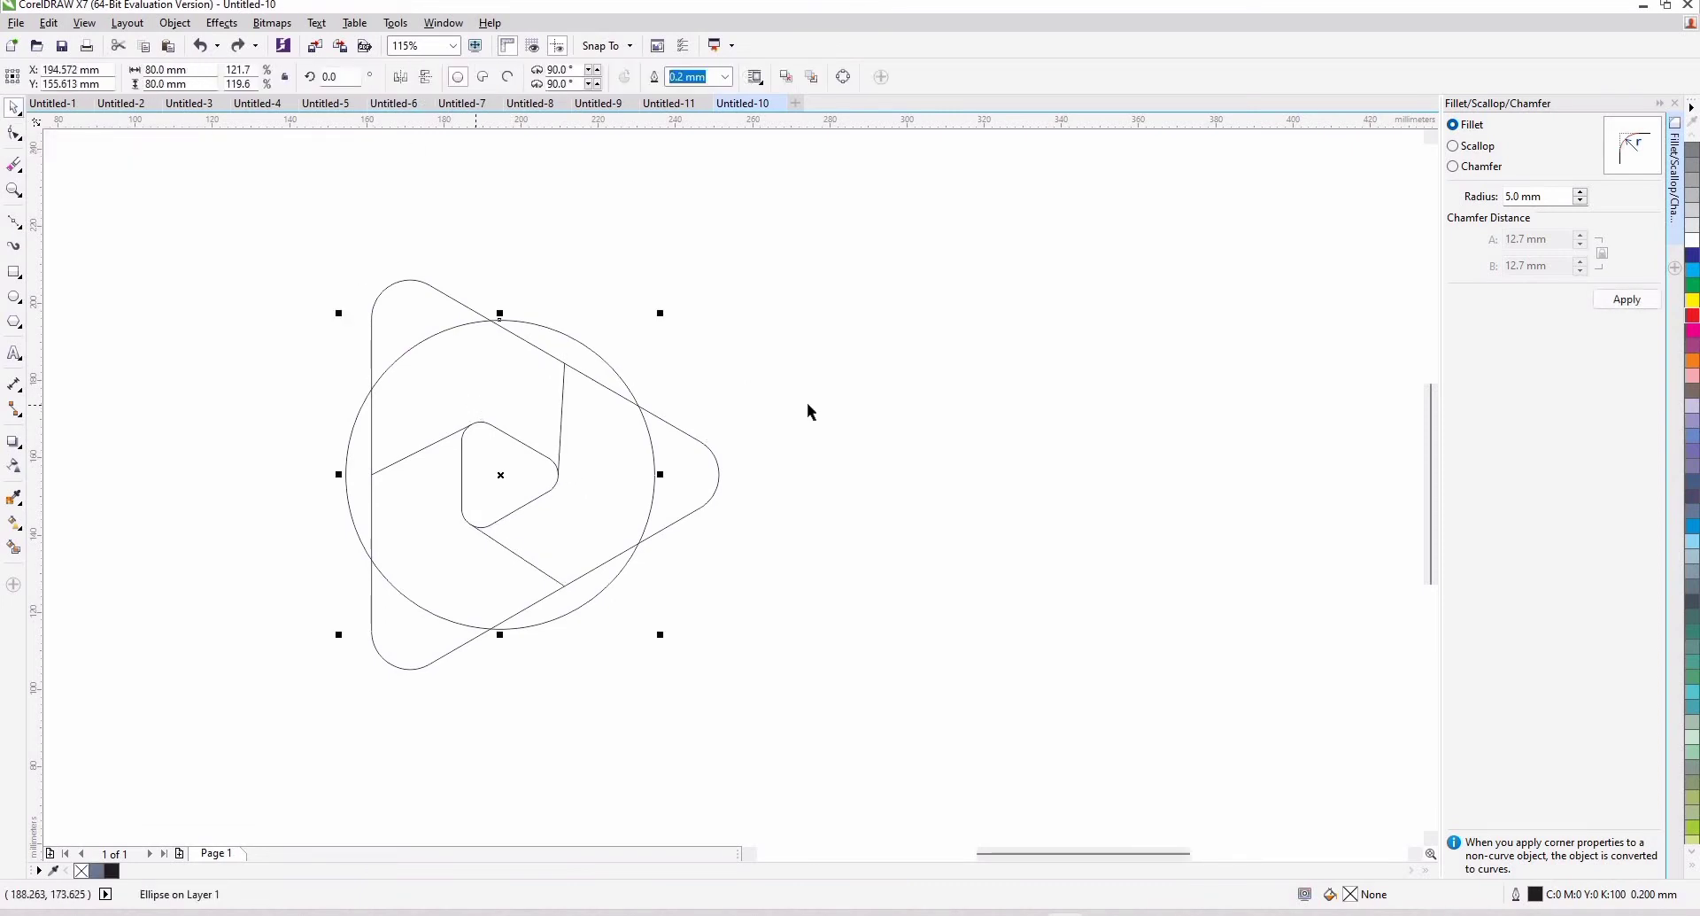
pyautogui.press('Escape')
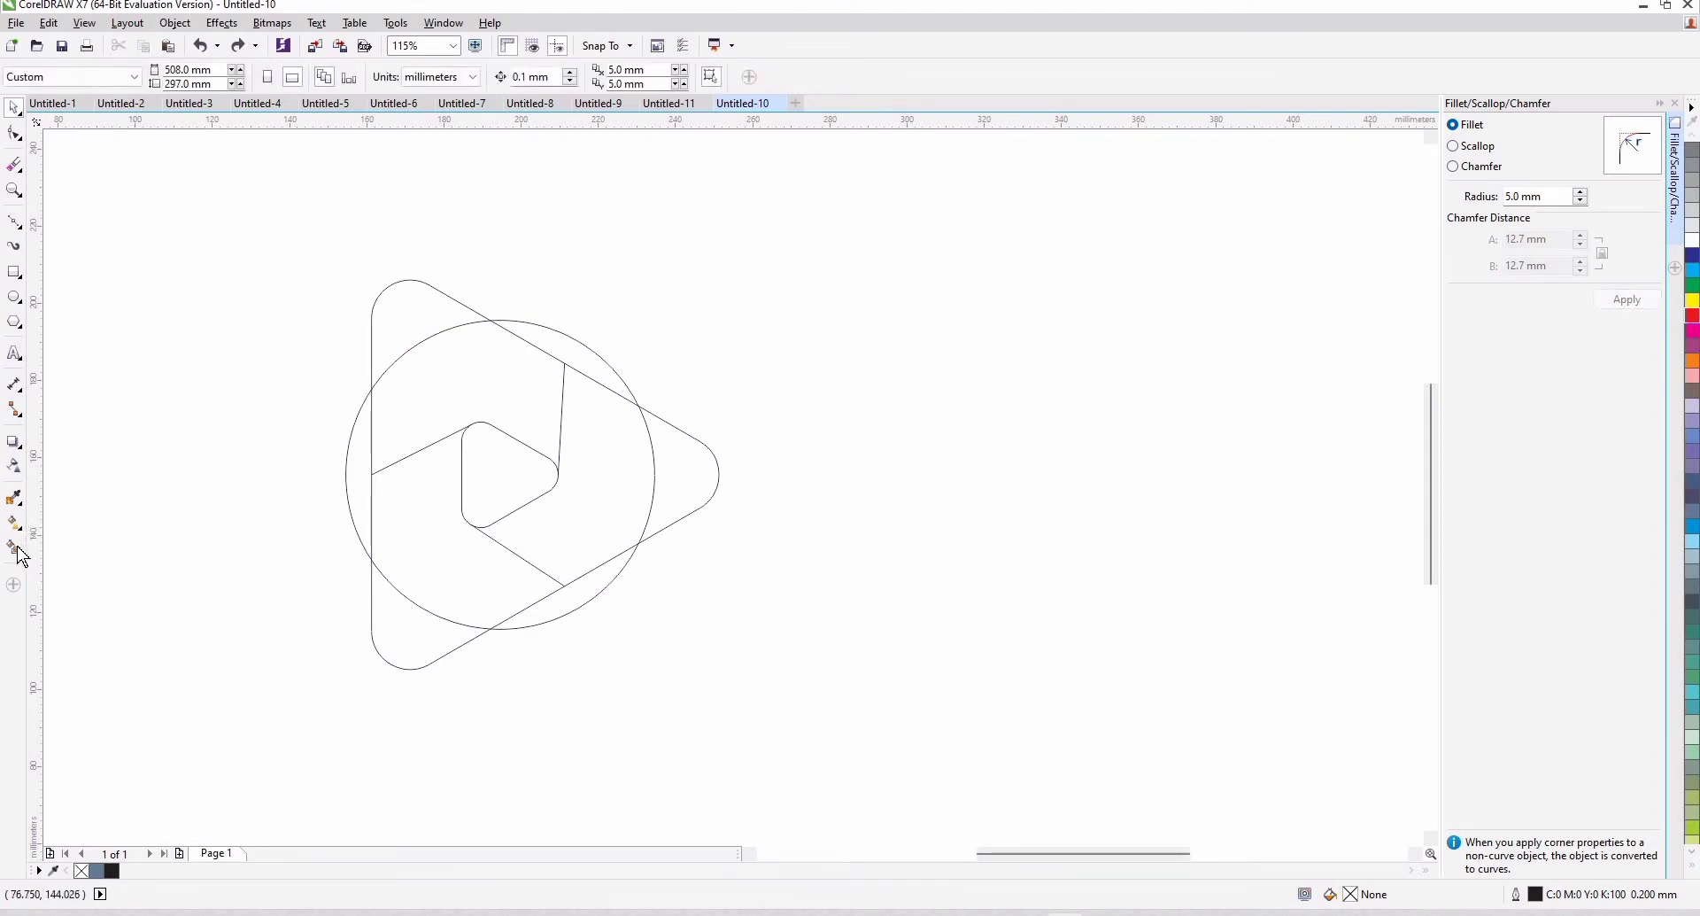
pyautogui.click(18, 547)
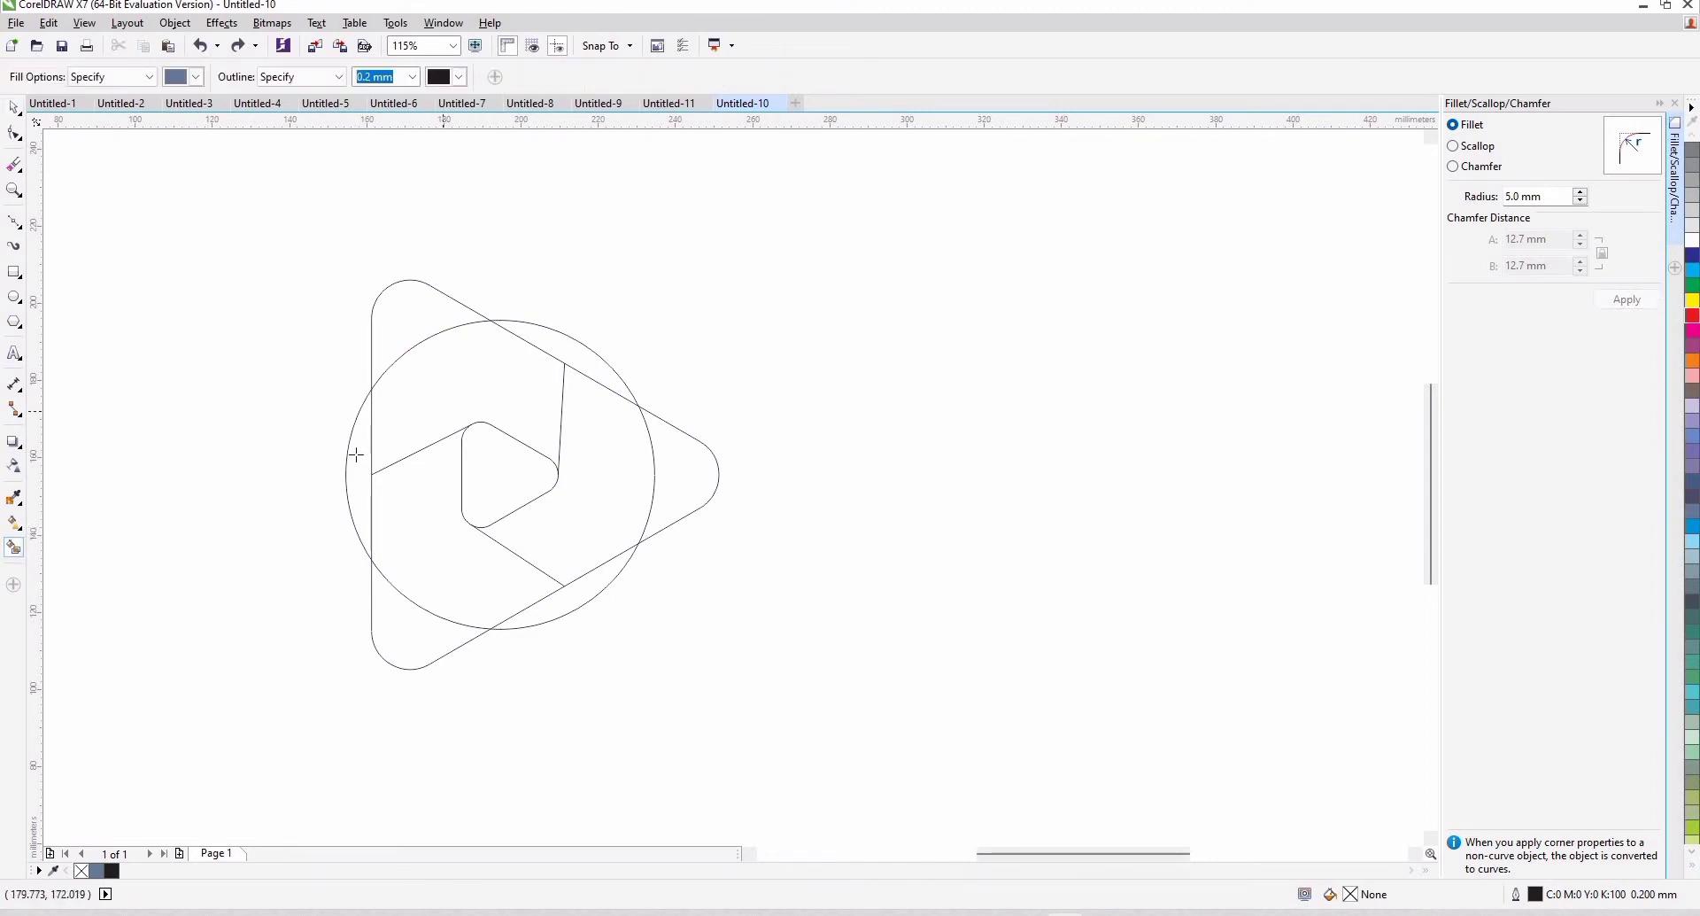
pyautogui.click(356, 457)
pyautogui.click(356, 457)
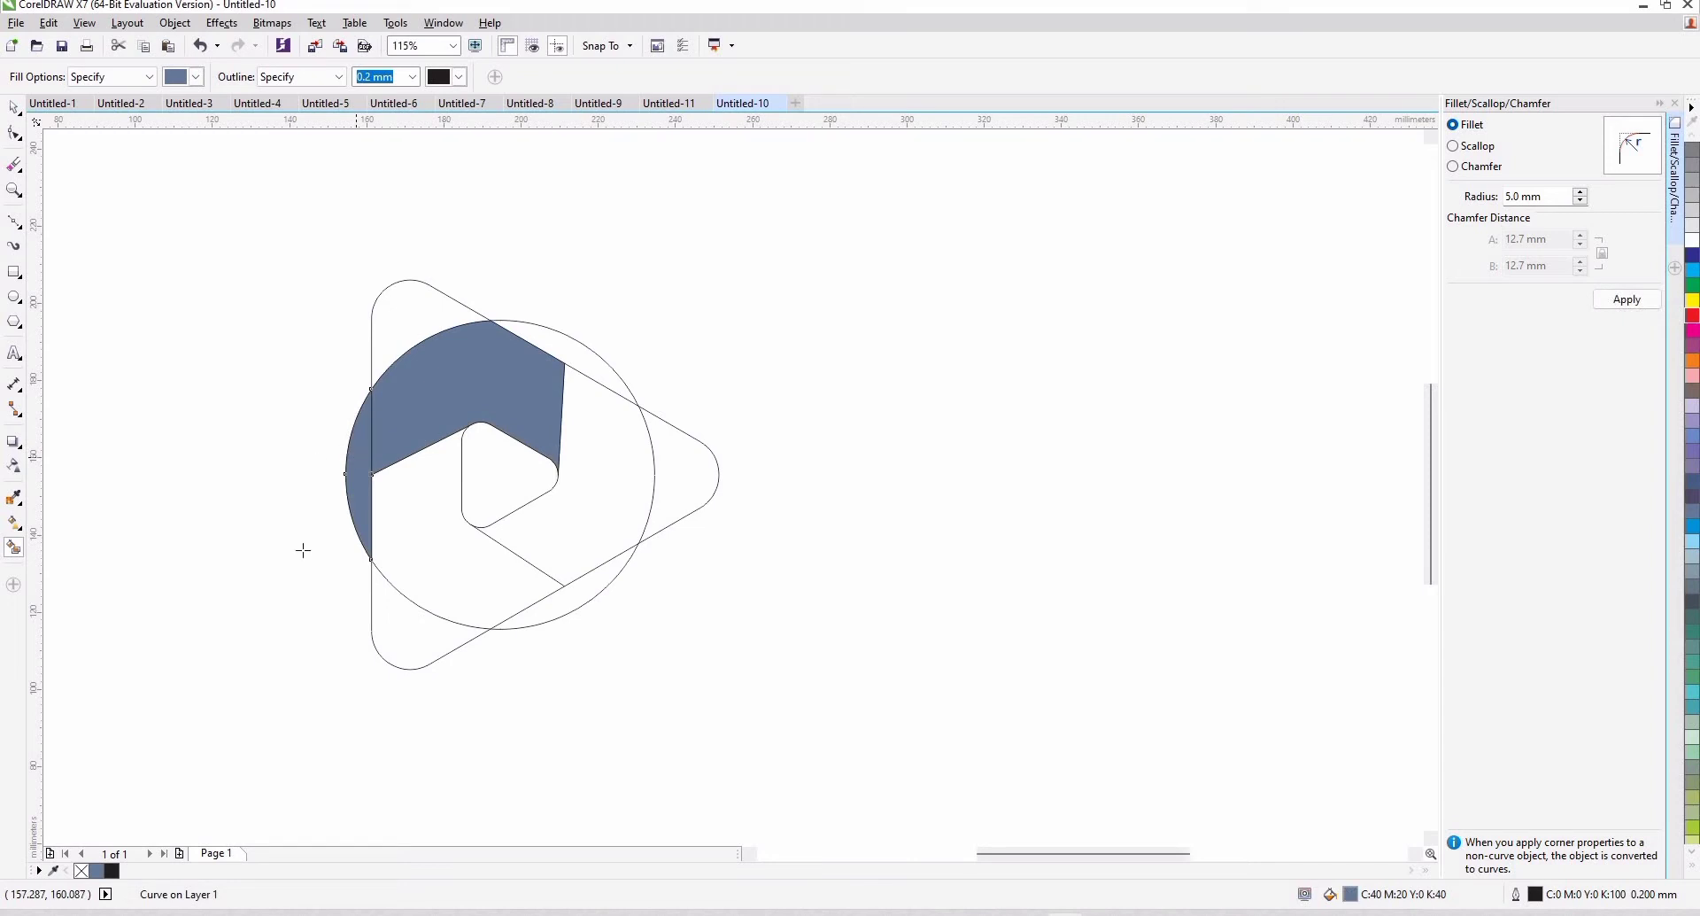
# Weld the filled upper-left blade and the adjoining circle sliver into a single shape
pyautogui.press('space')
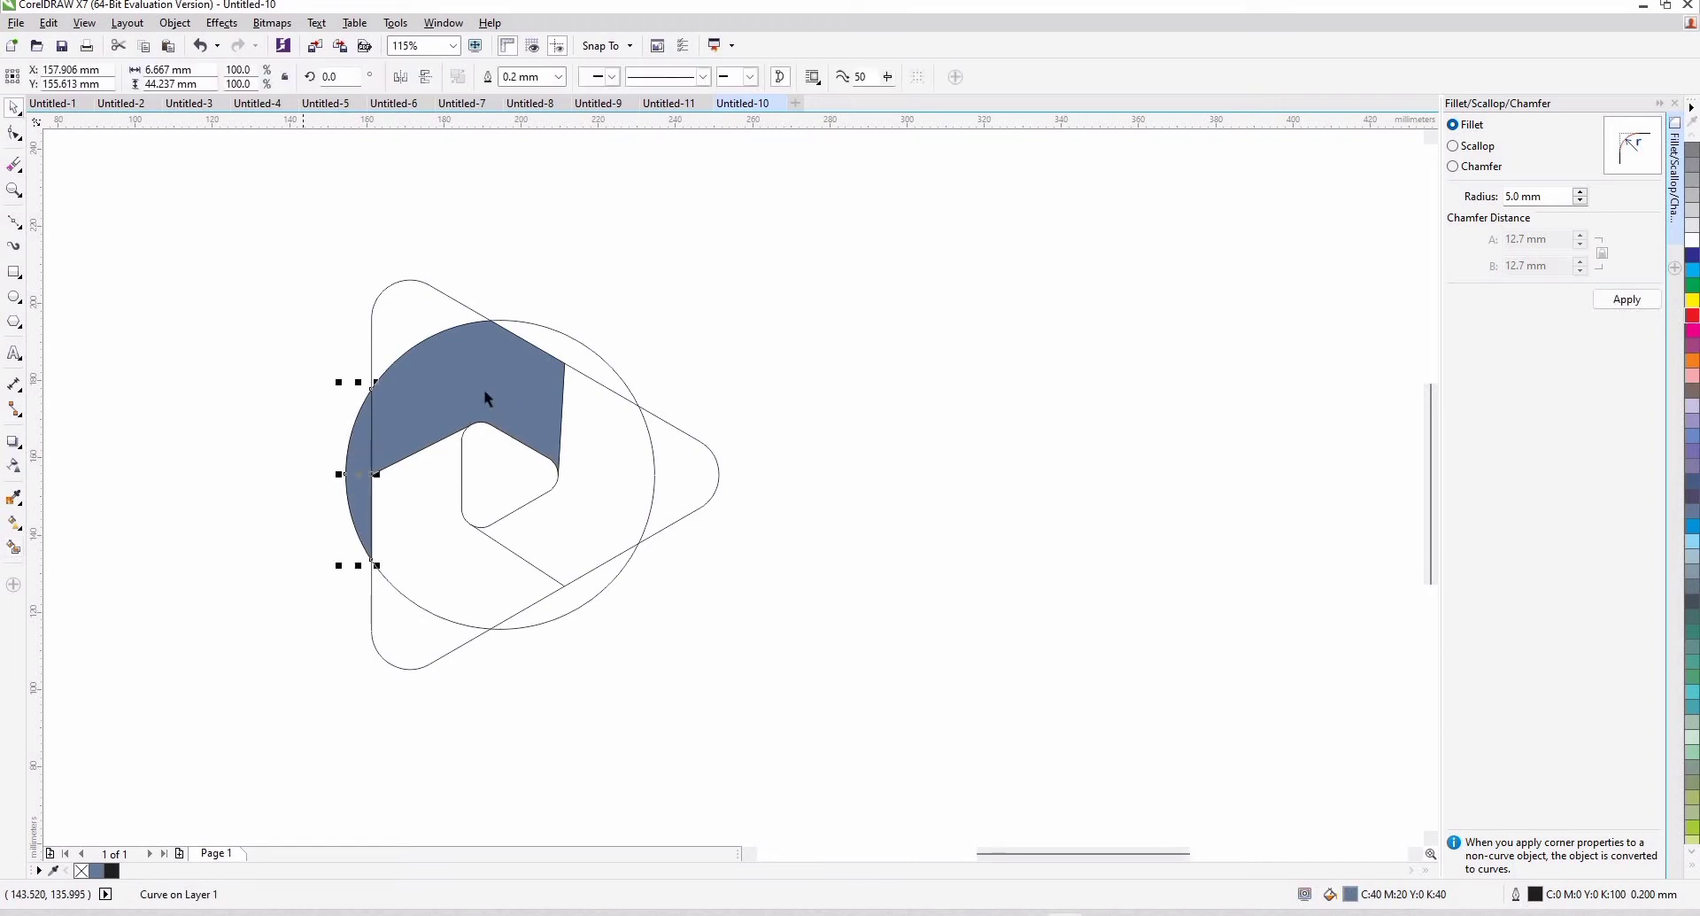
pyautogui.keyDown('shift'); pyautogui.click(482, 388); pyautogui.keyUp('shift')
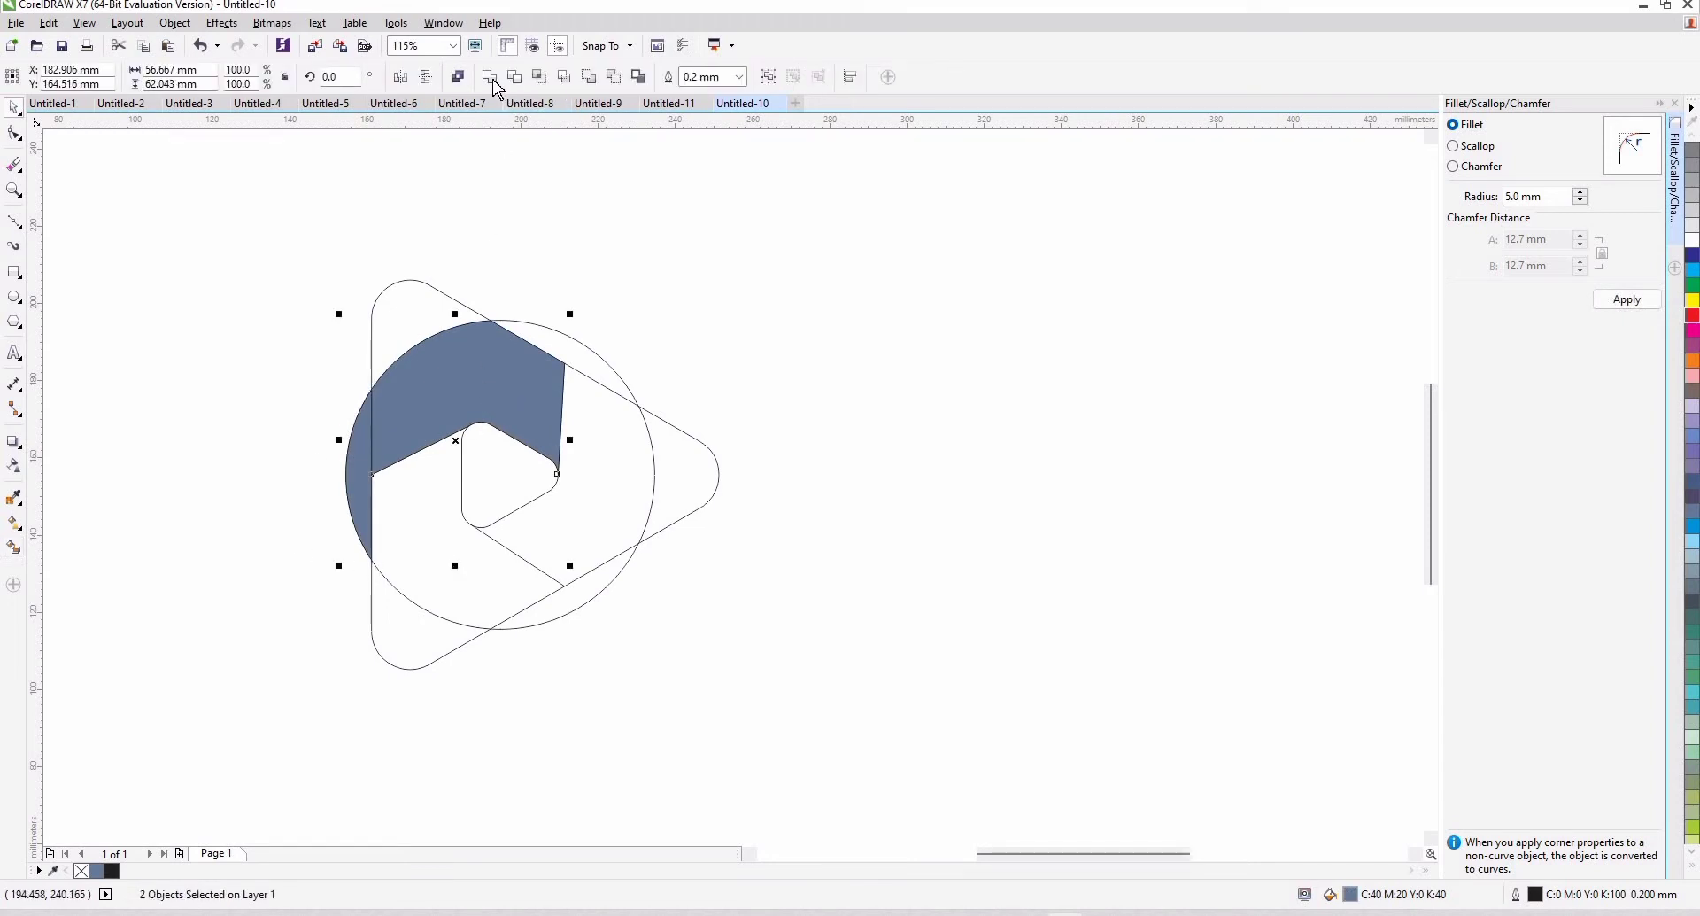
pyautogui.click(492, 80)
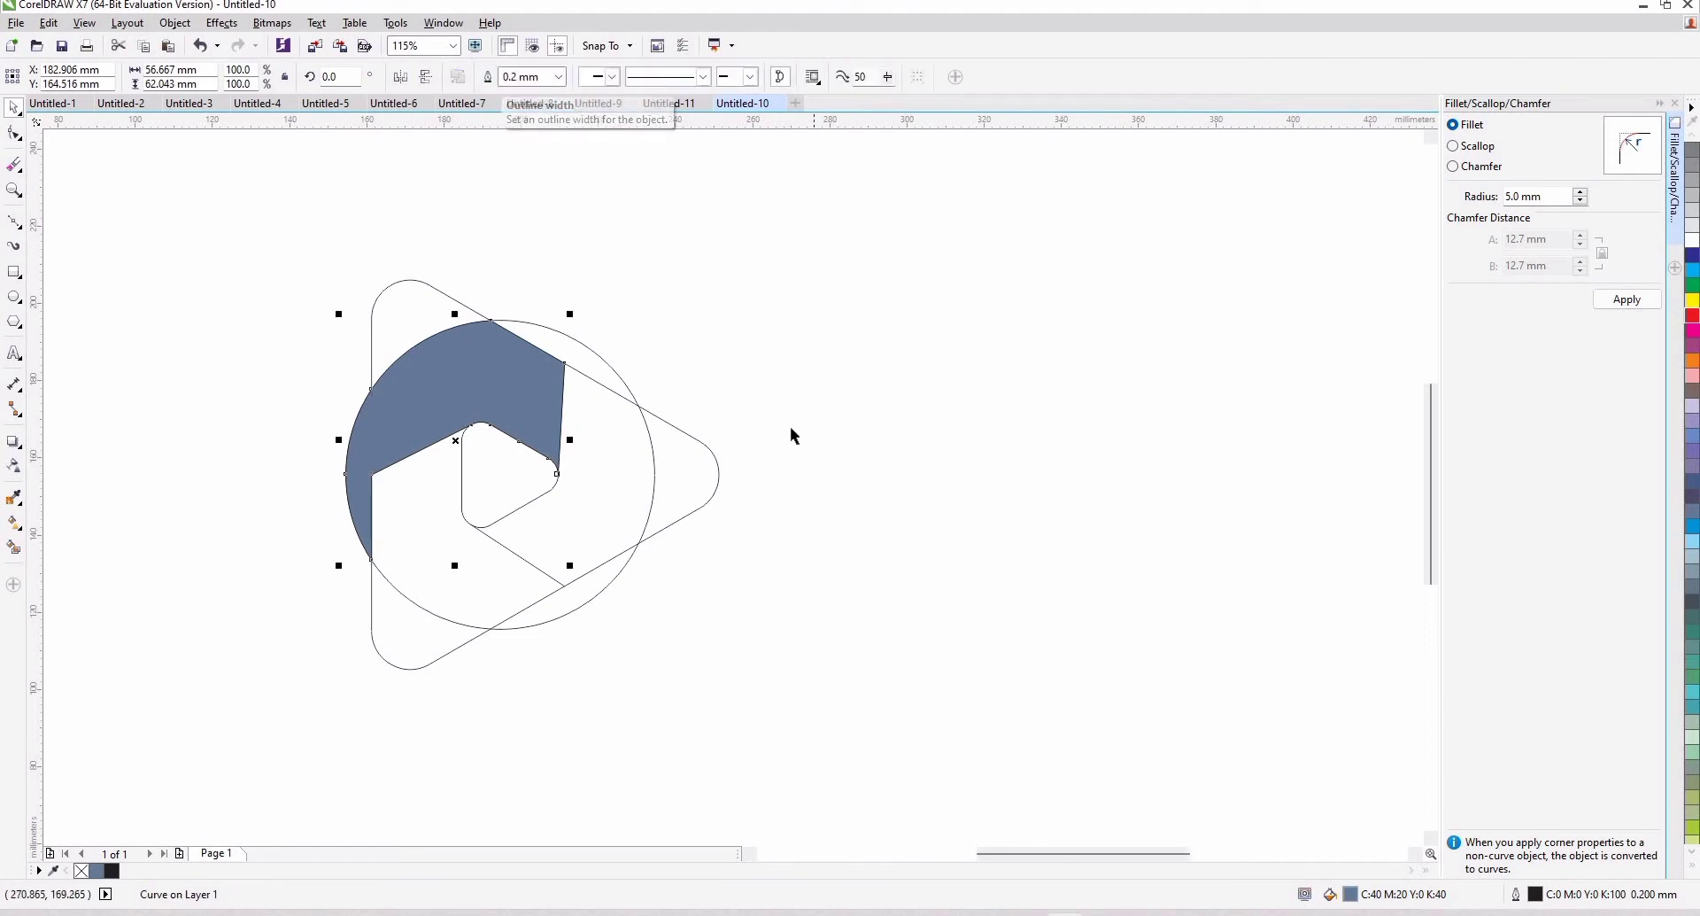
pyautogui.click(386, 503)
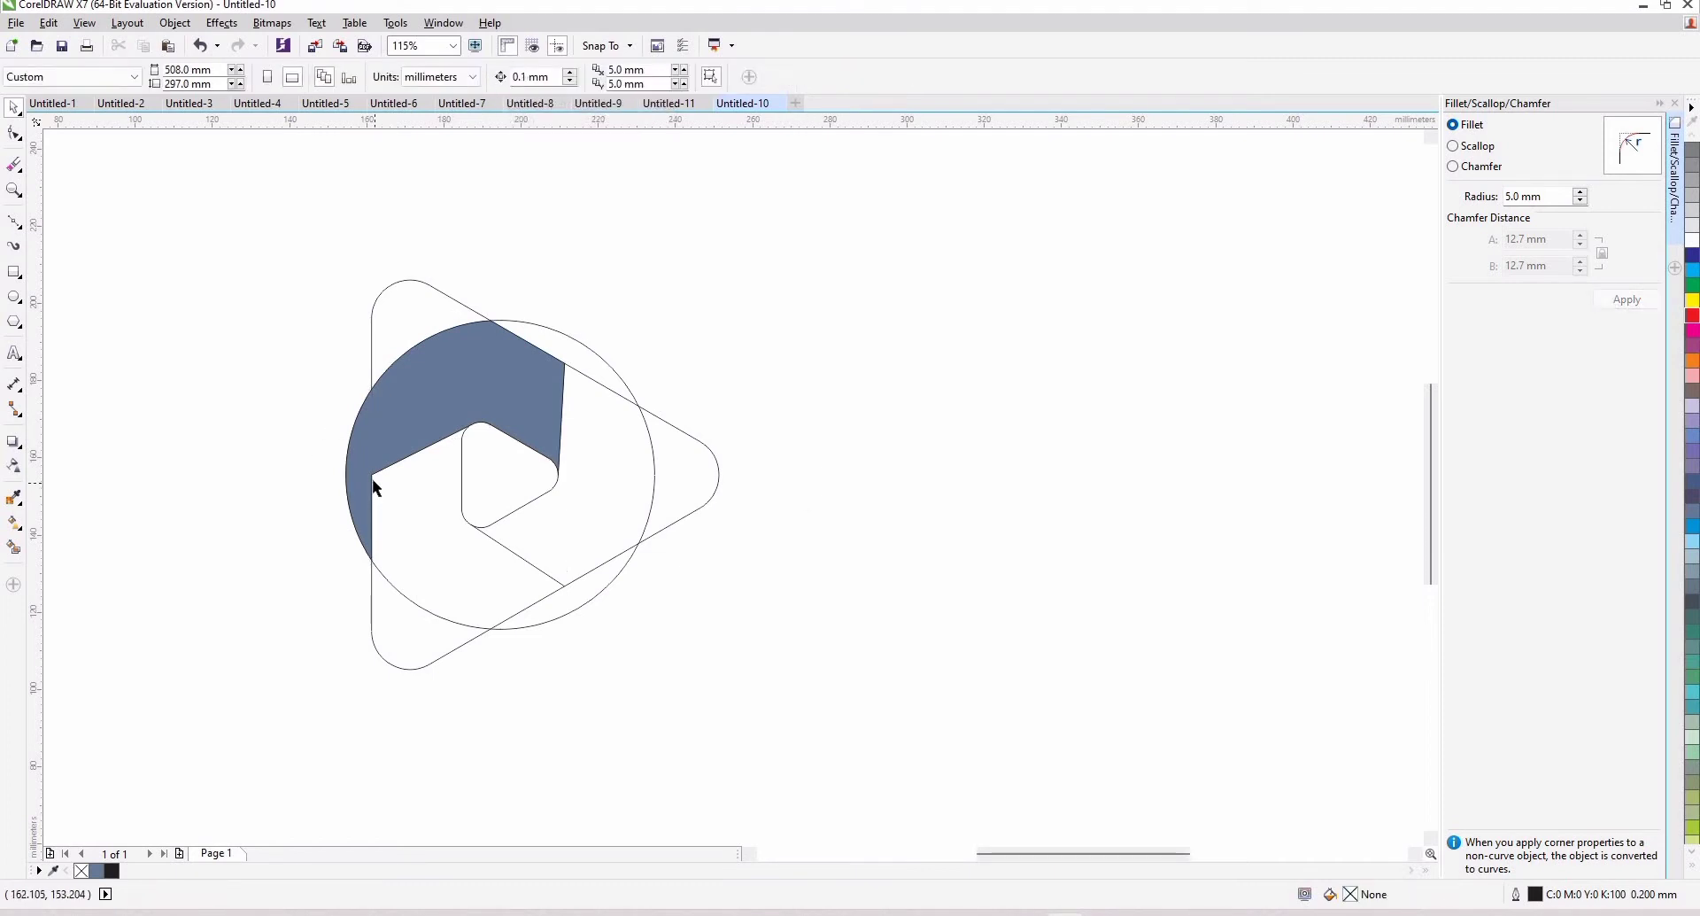
pyautogui.click(384, 422)
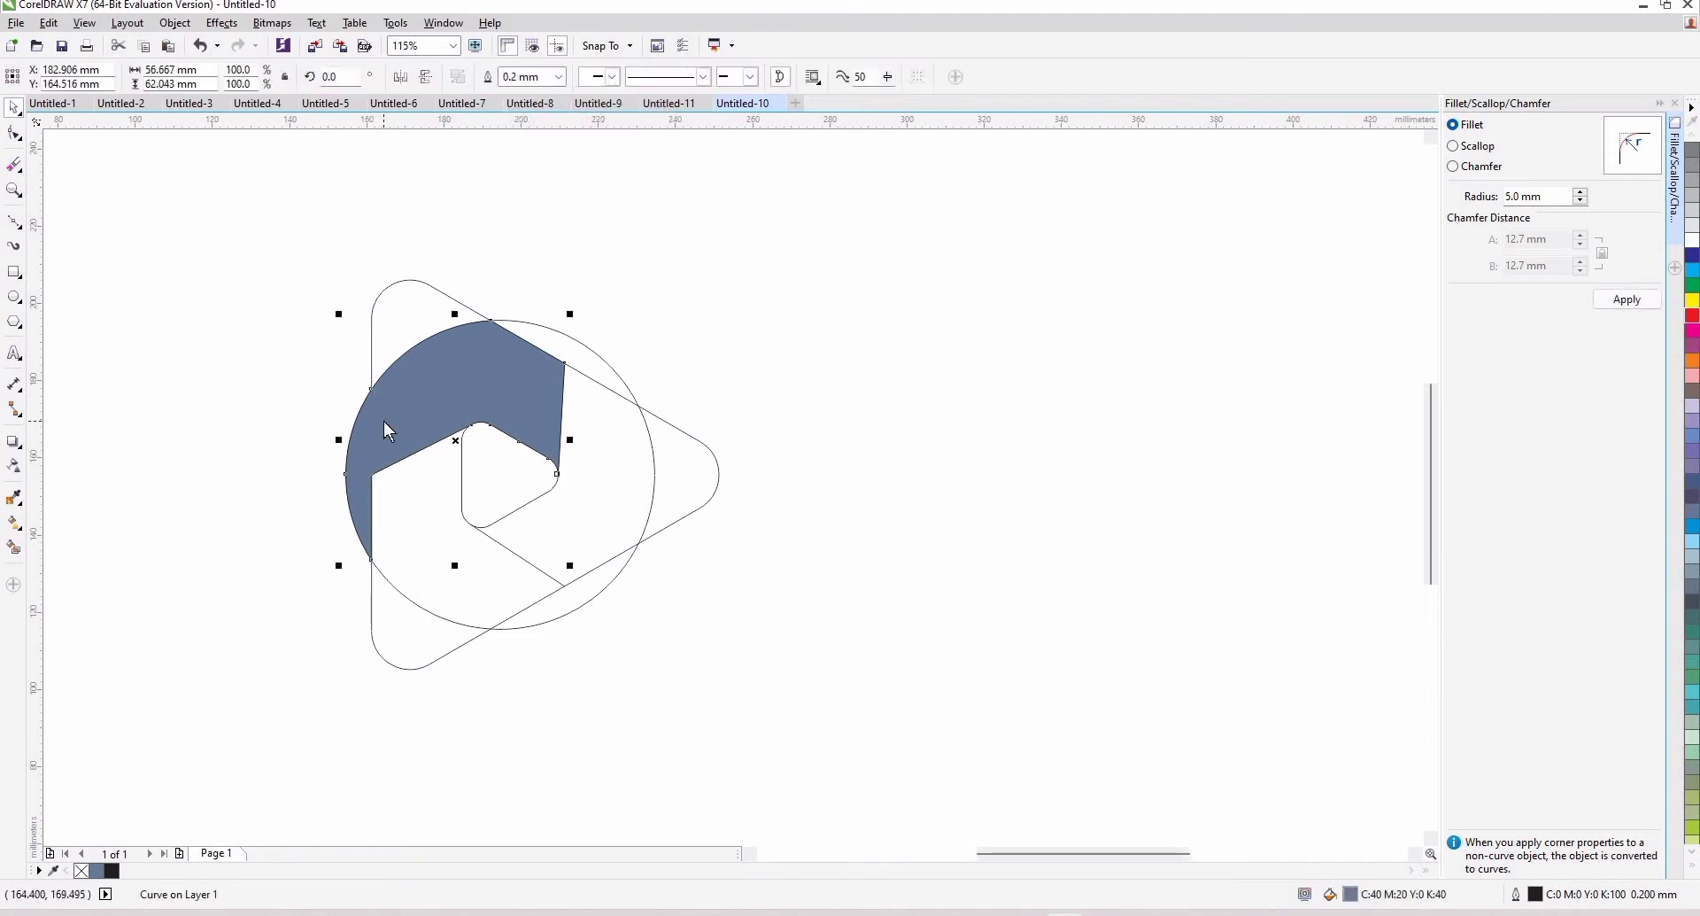
pyautogui.rightClick(384, 421)
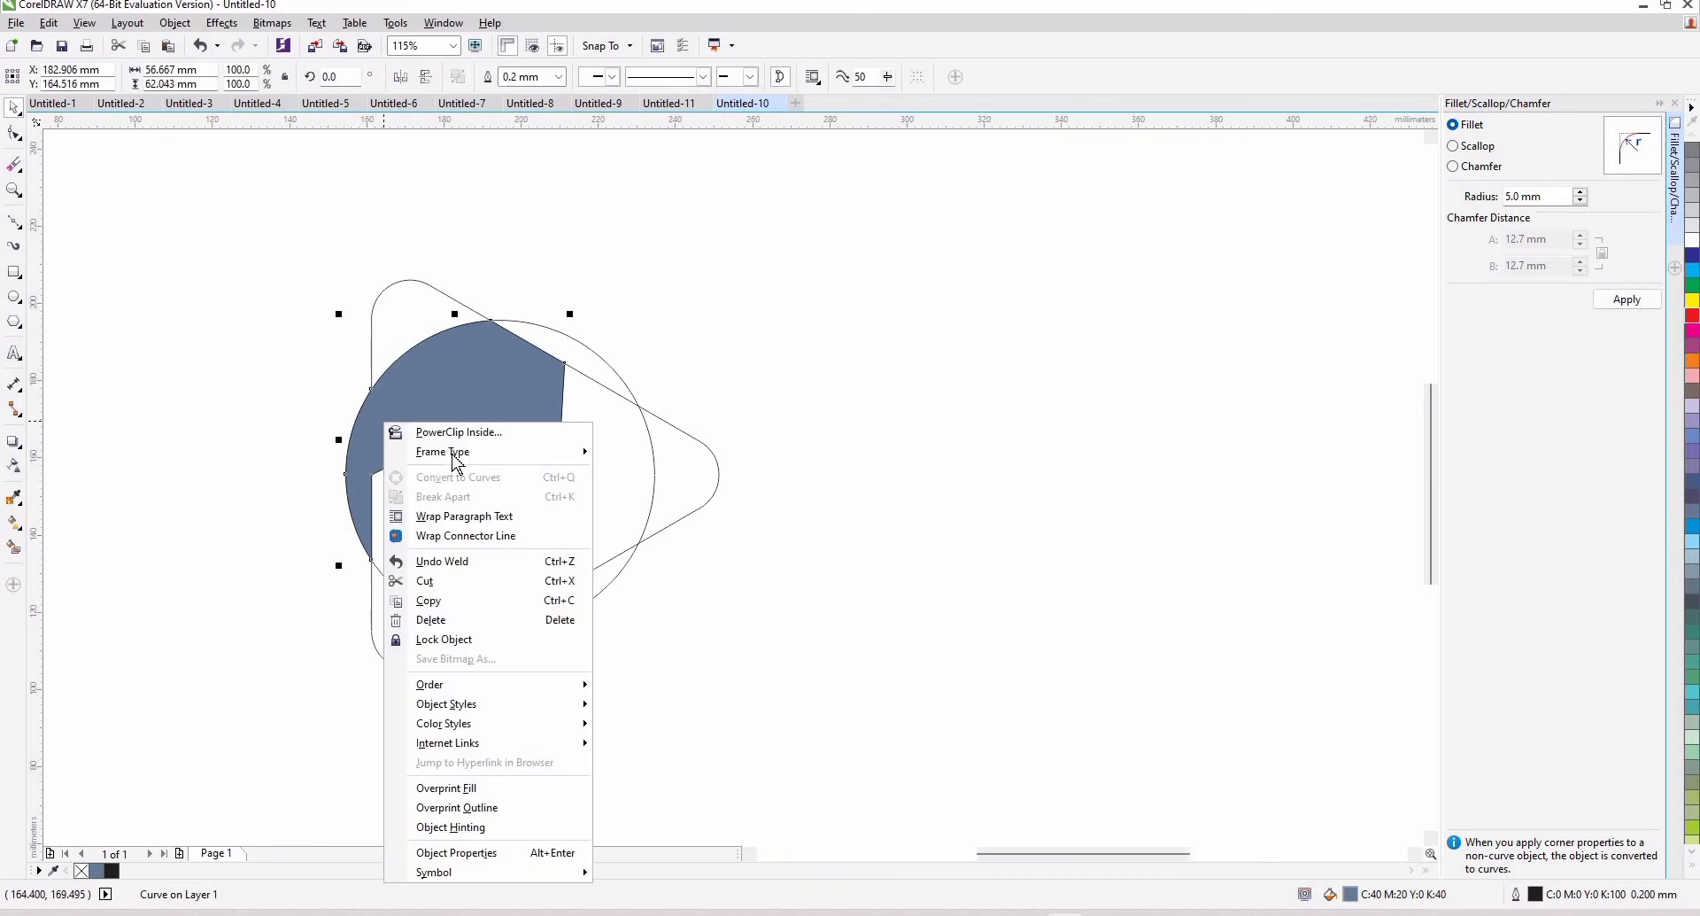
pyautogui.click(830, 583)
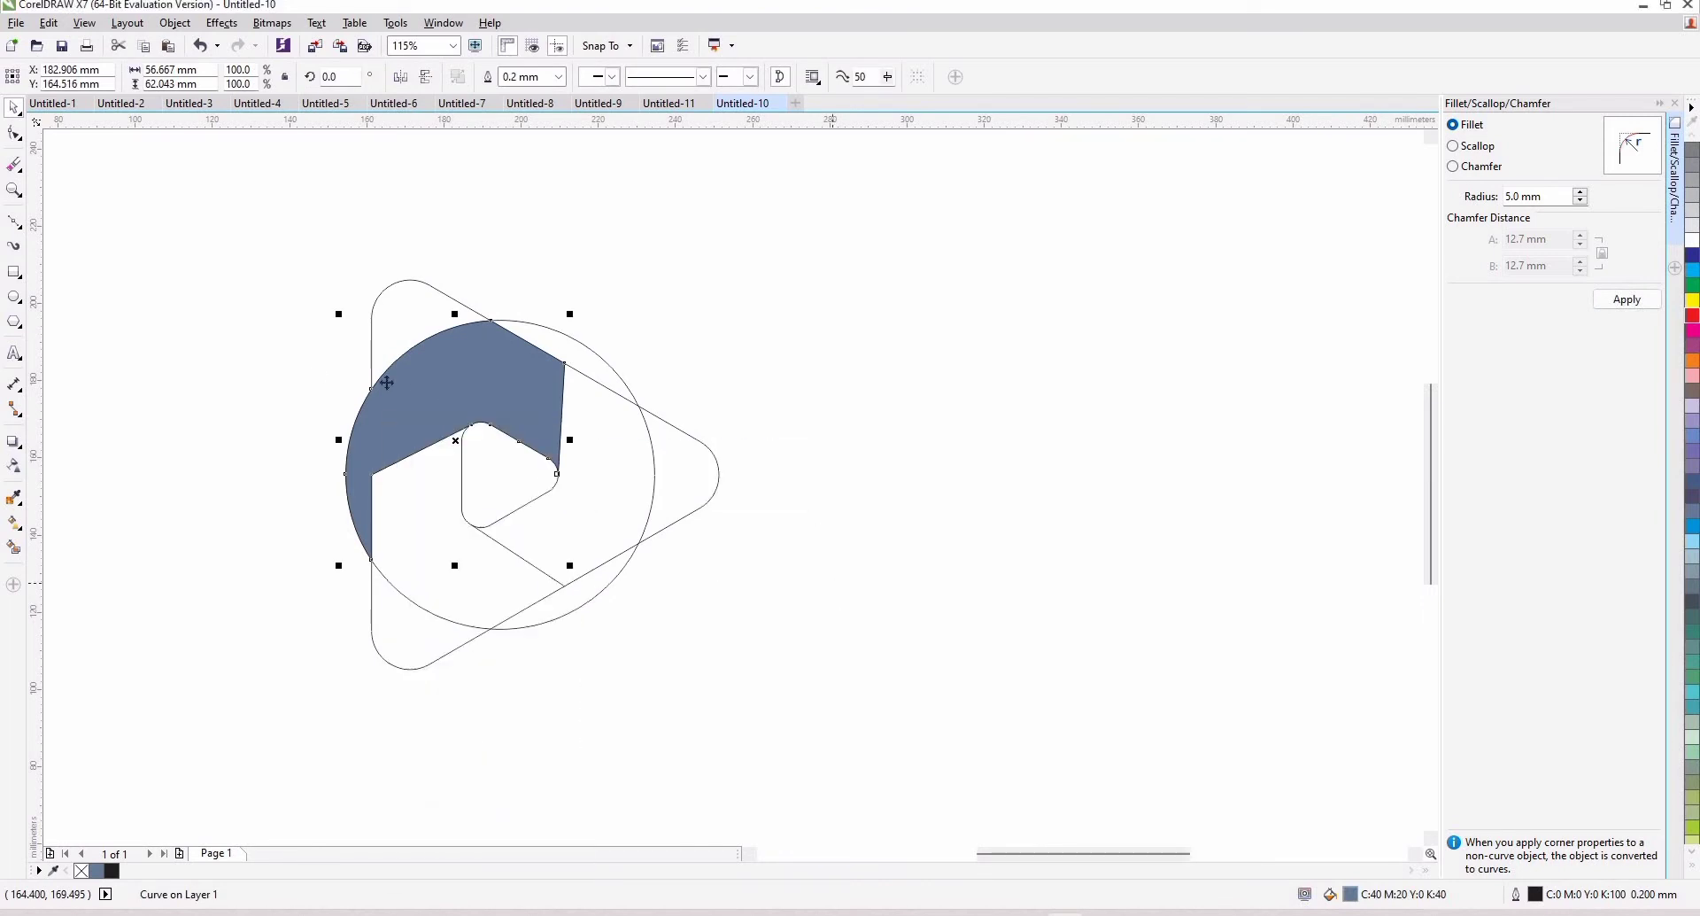
# Fillet the welded blade's inner corner at the vertical side's midpoint and its outer corner at the upper slanted side with a 5 mm radius
pyautogui.click(16, 139)
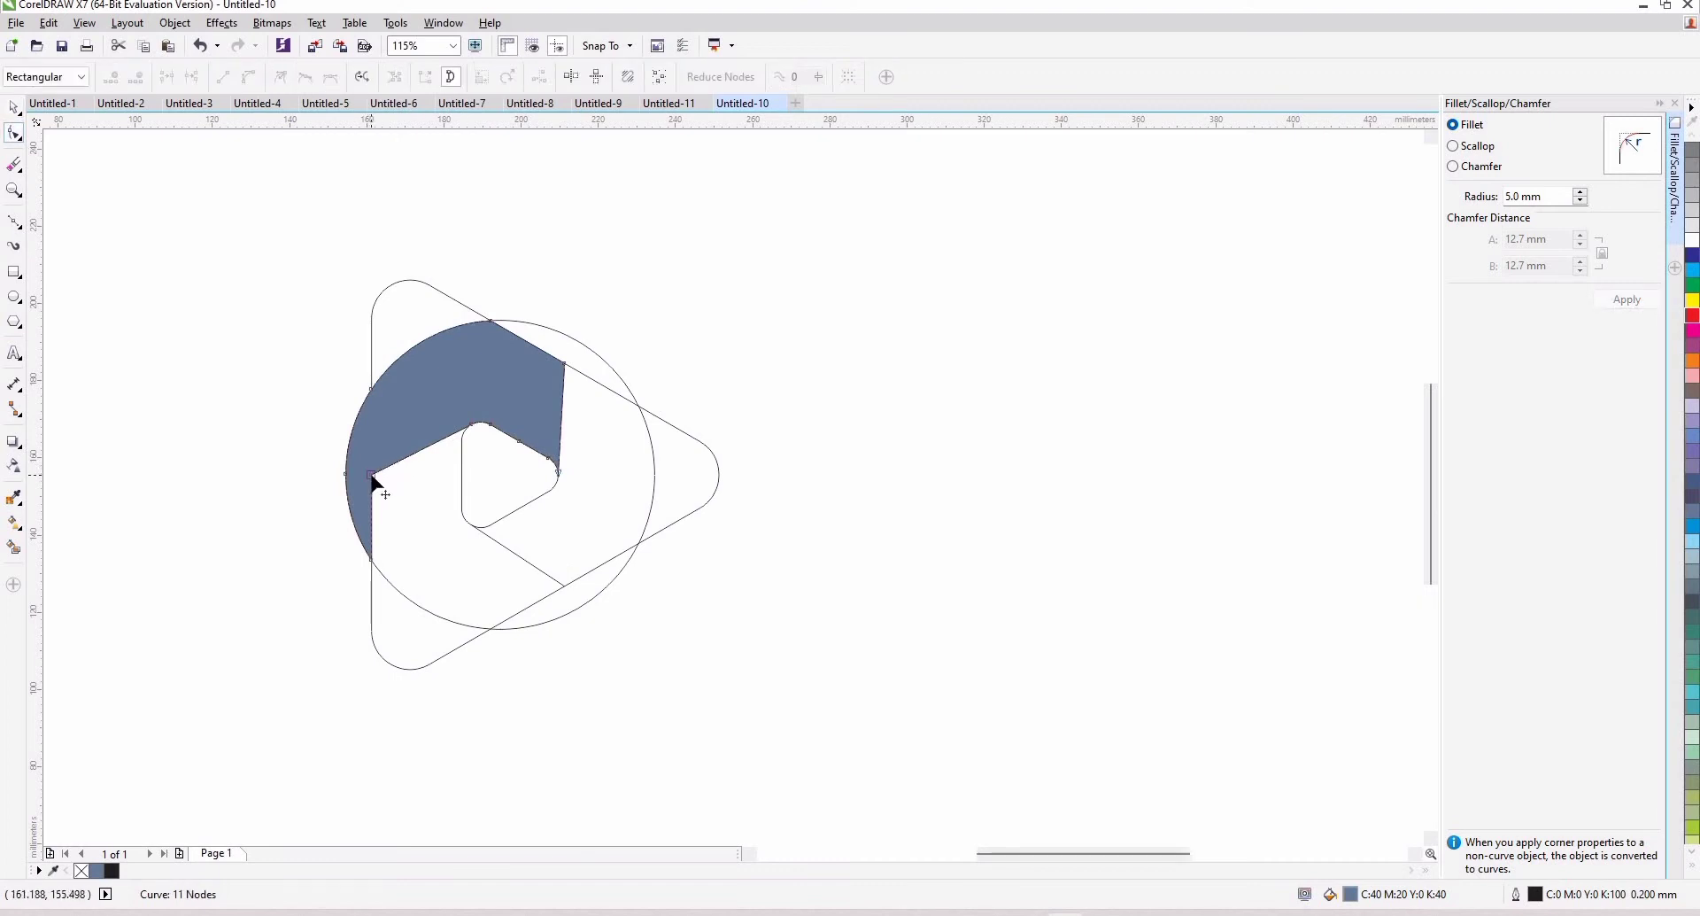
pyautogui.click(373, 478)
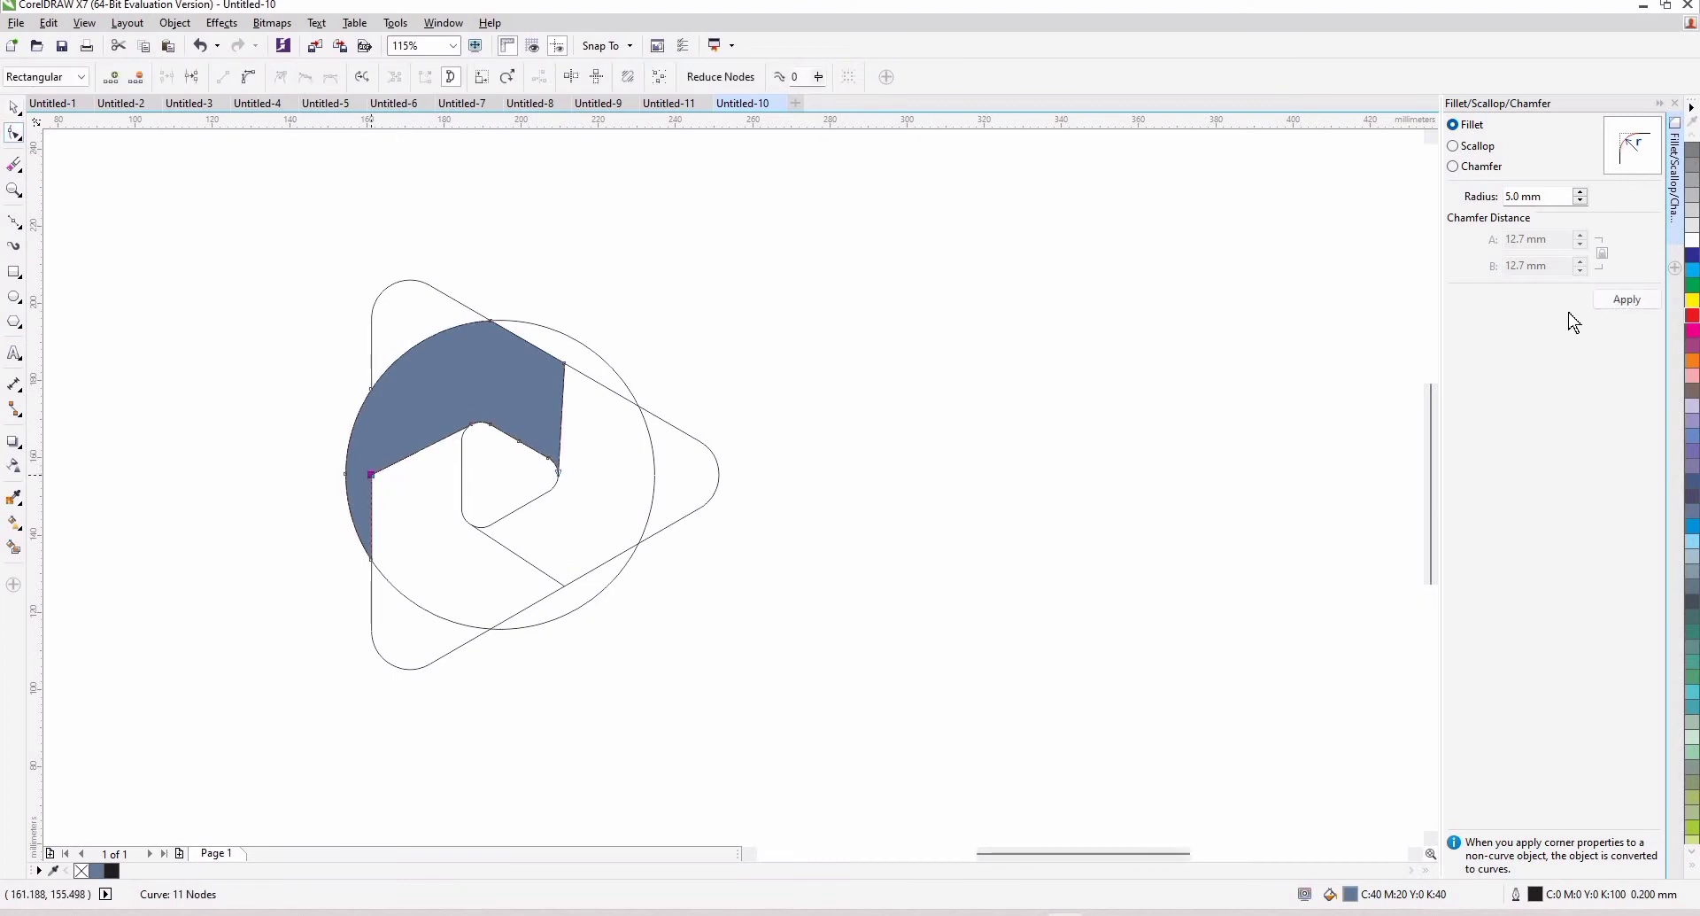
pyautogui.click(1628, 299)
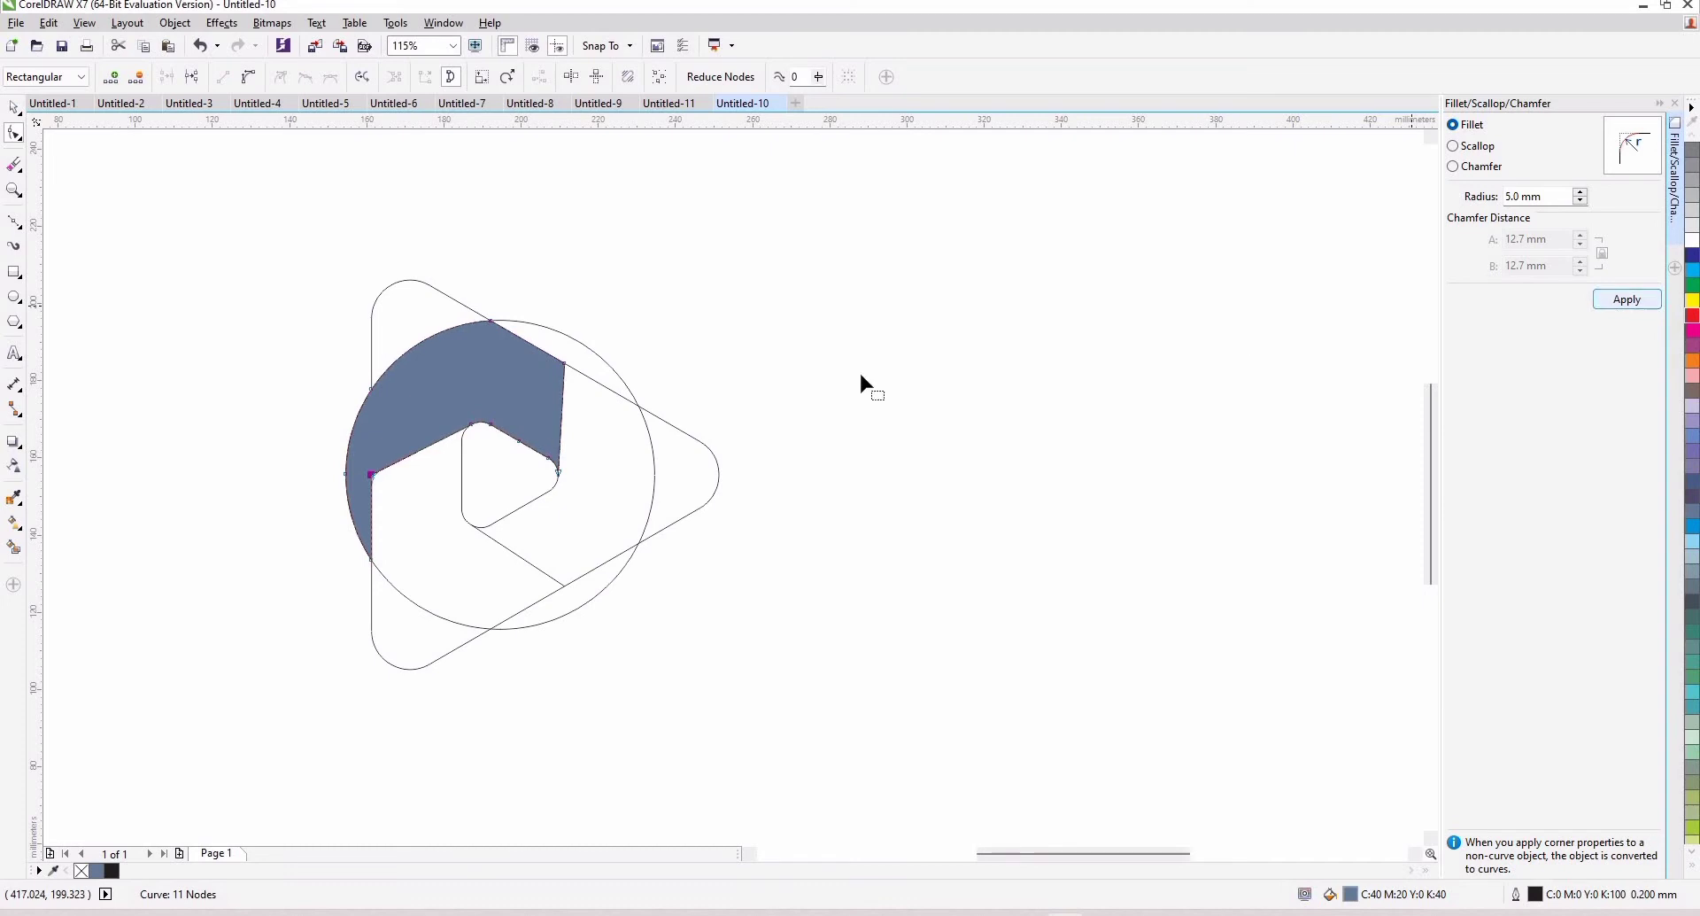
pyautogui.click(568, 366)
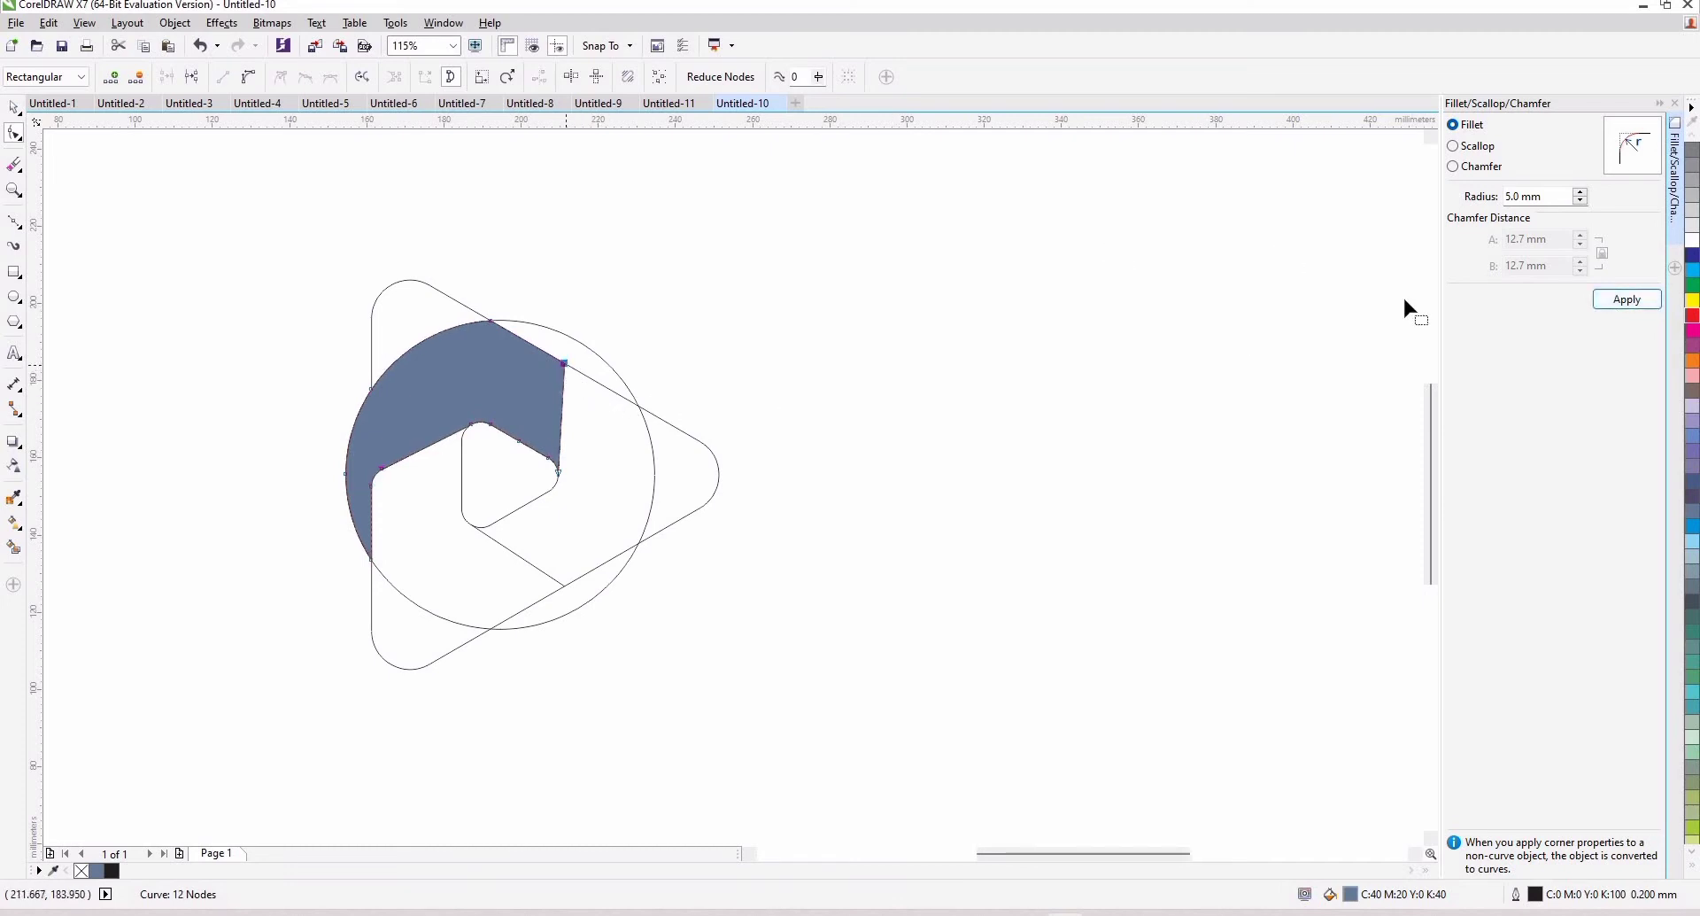
pyautogui.click(1607, 303)
pyautogui.press('space')
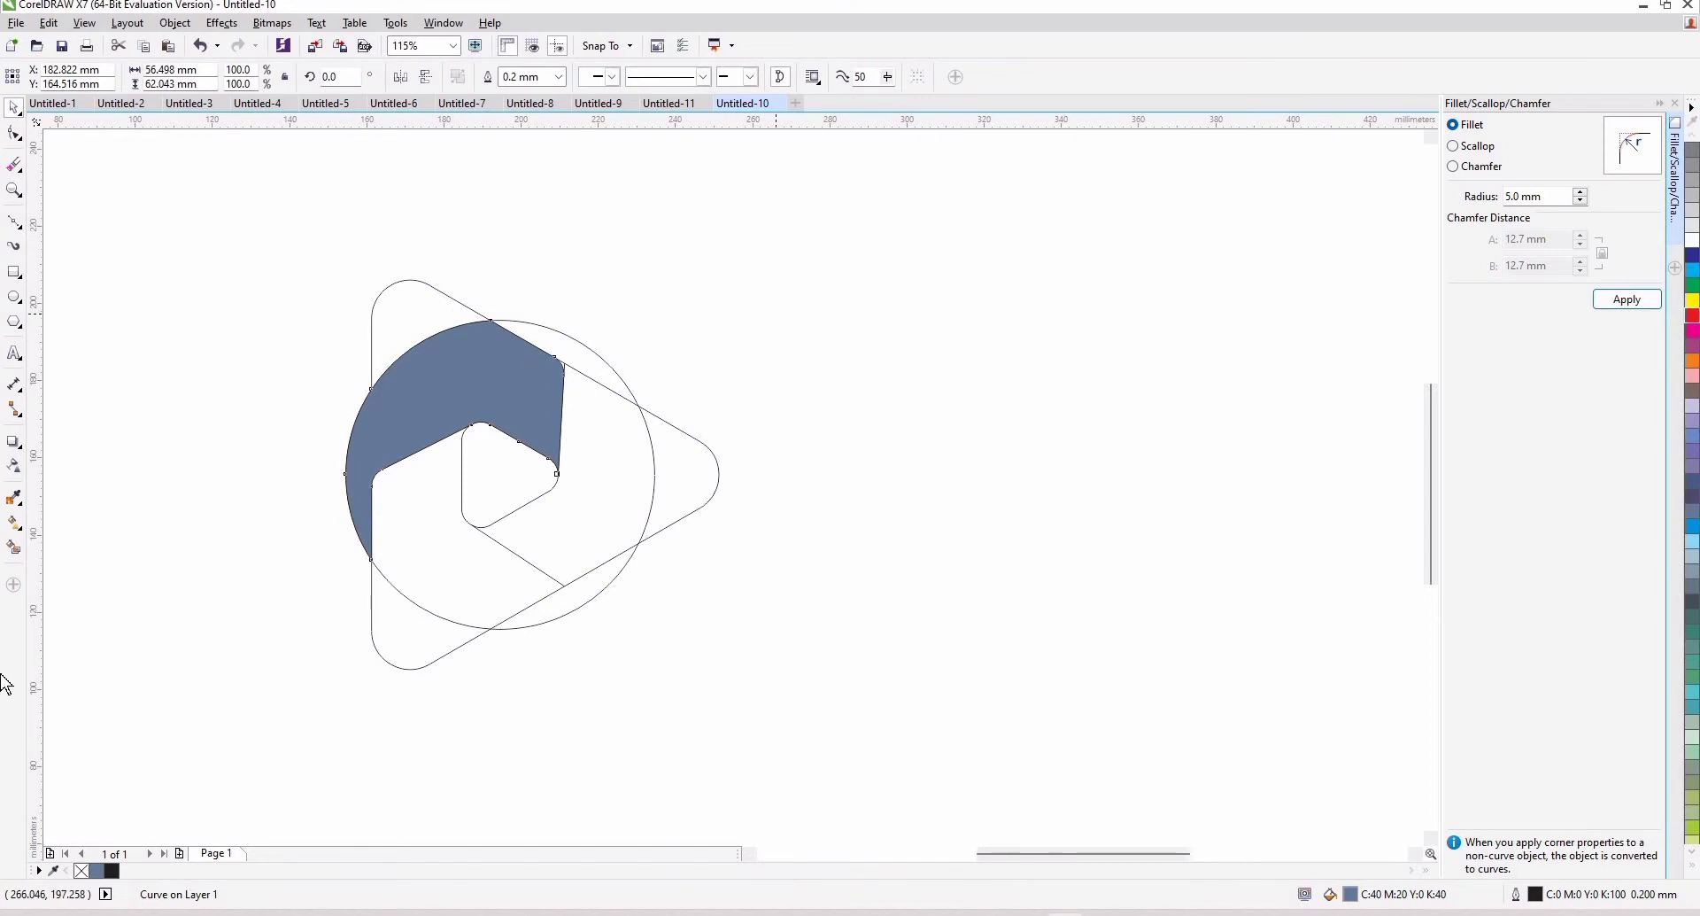
pyautogui.press('Escape')
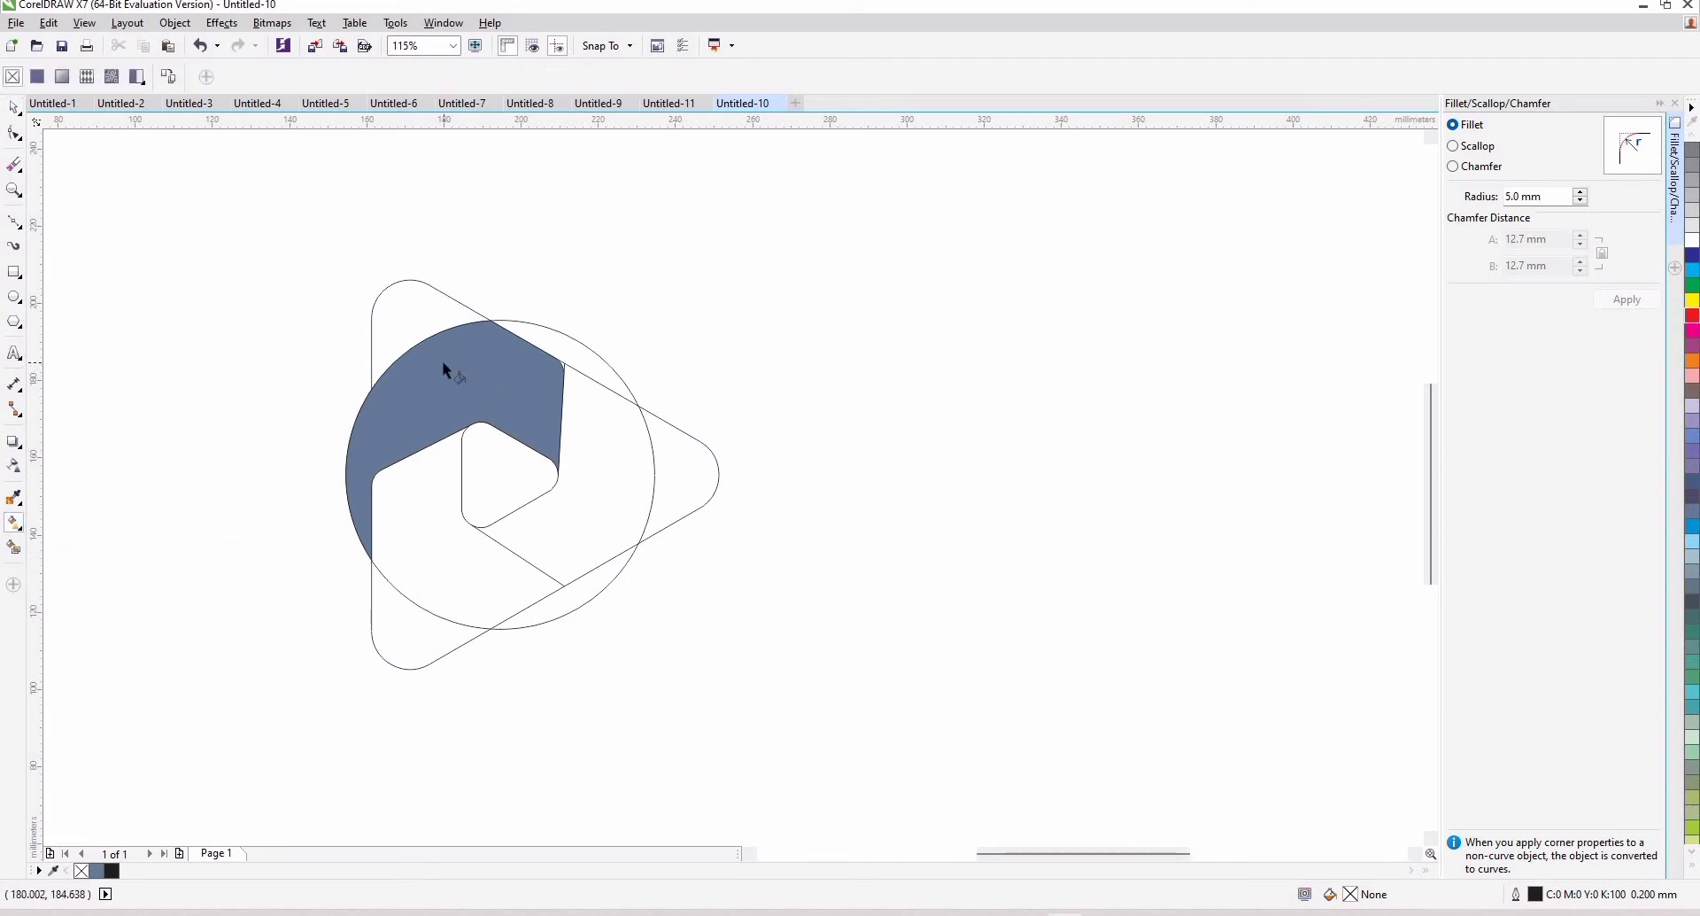
# Apply a linear fountain fill across the welded blade, ending in black beyond its straight edge
pyautogui.click(406, 413)
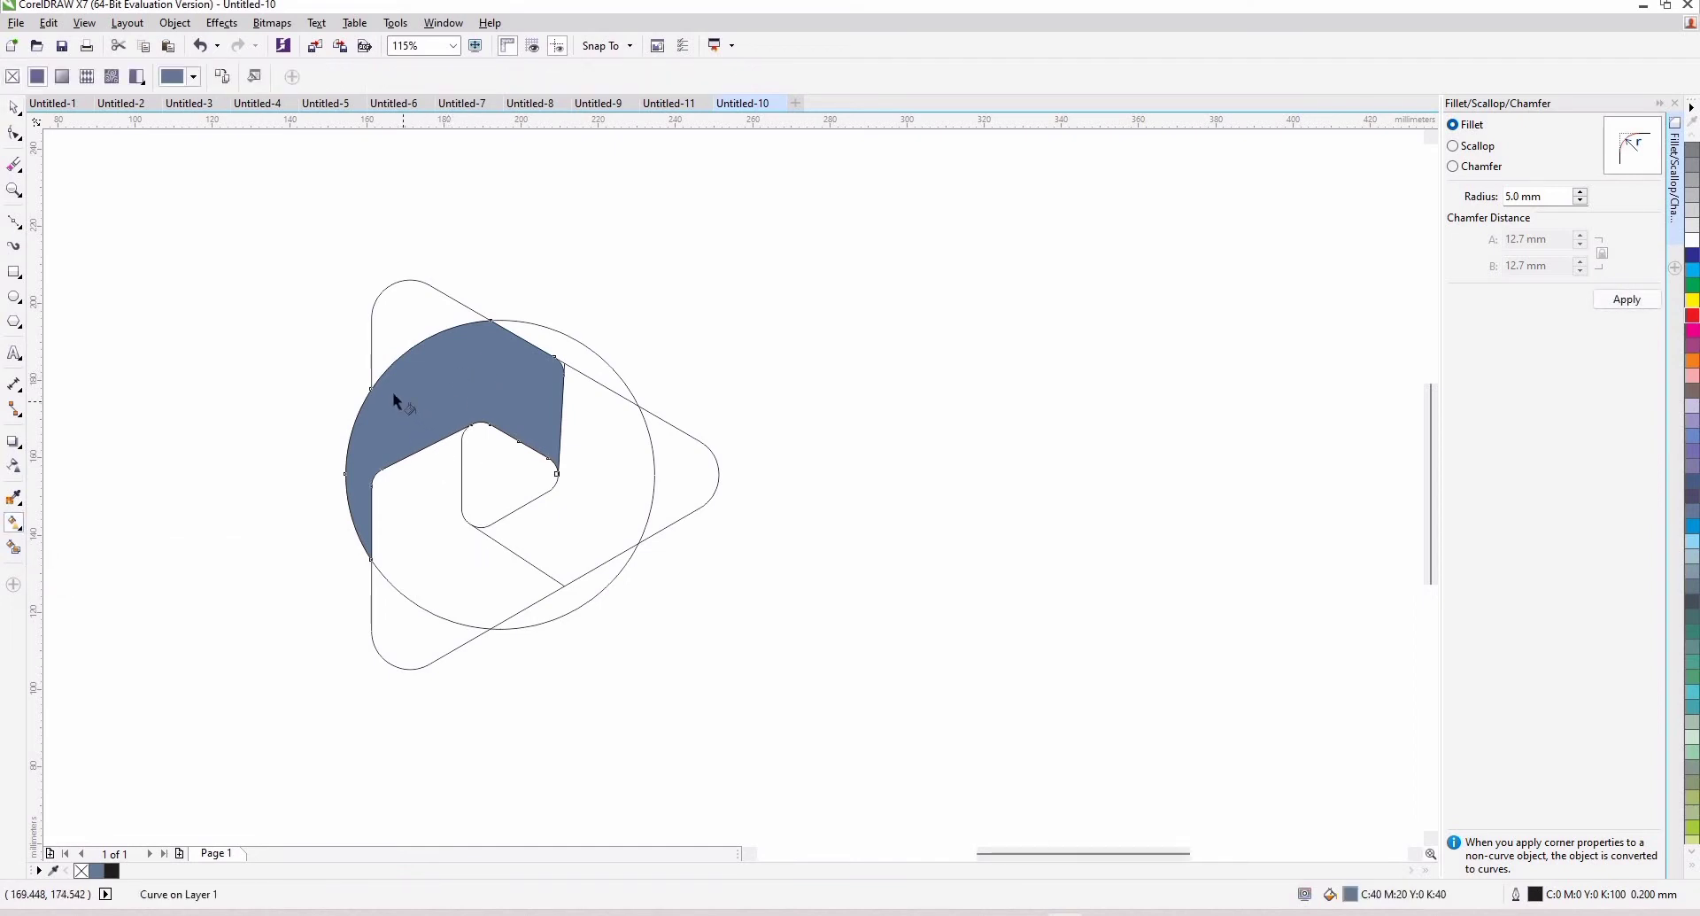
pyautogui.moveTo(417, 458); pyautogui.dragTo(638, 405)
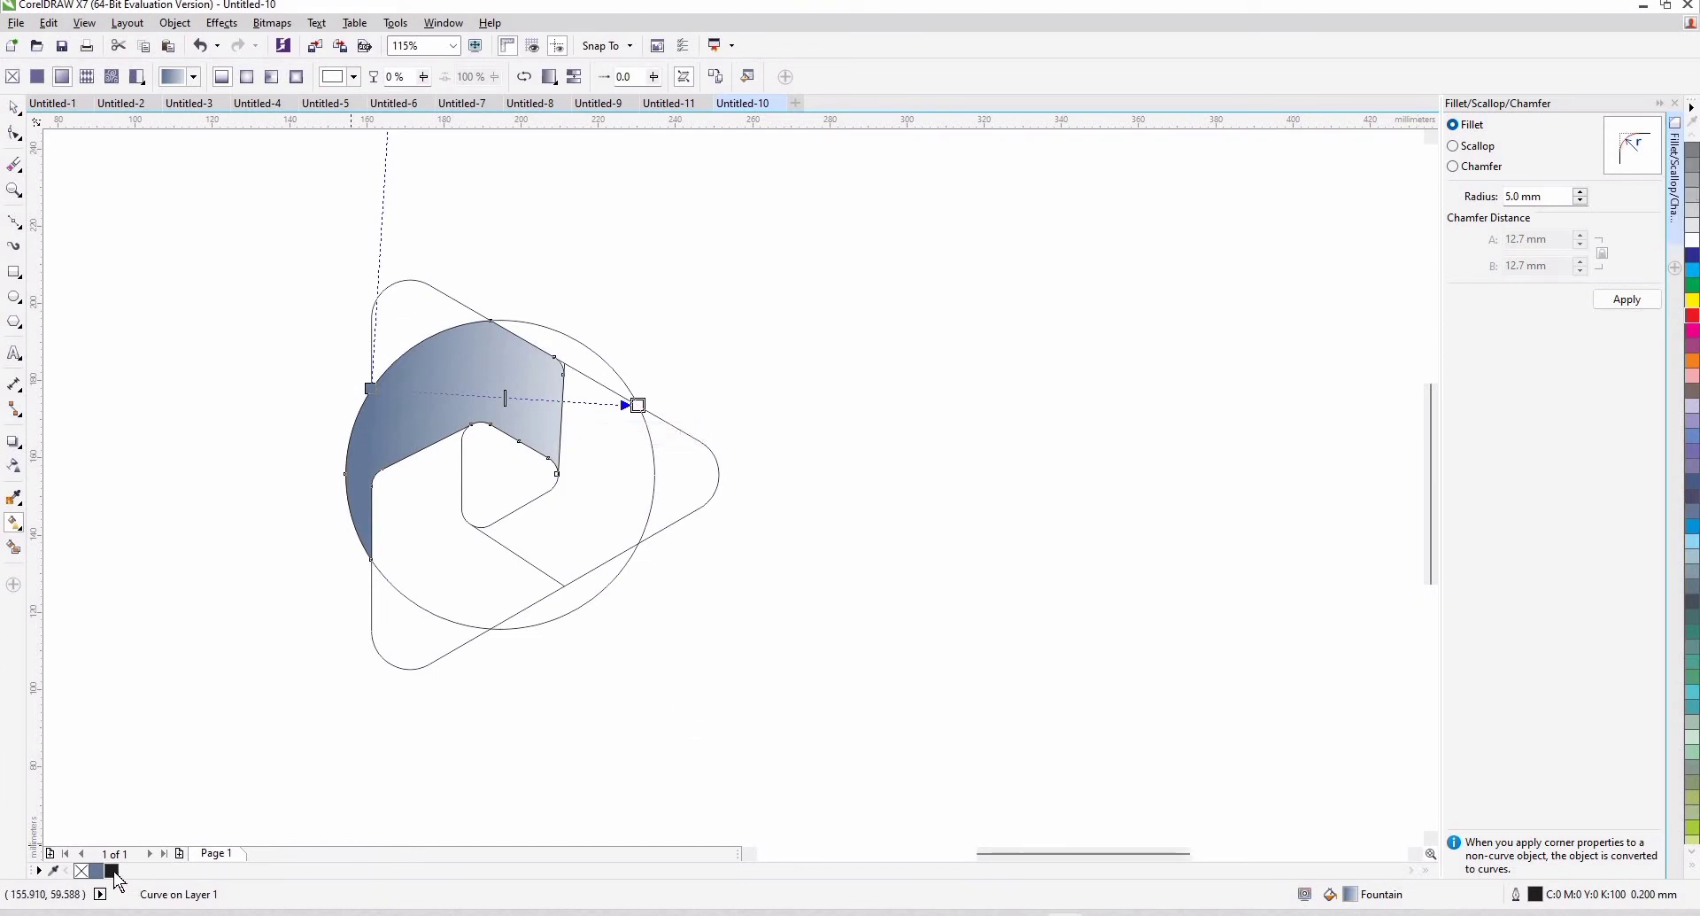
pyautogui.click(113, 871)
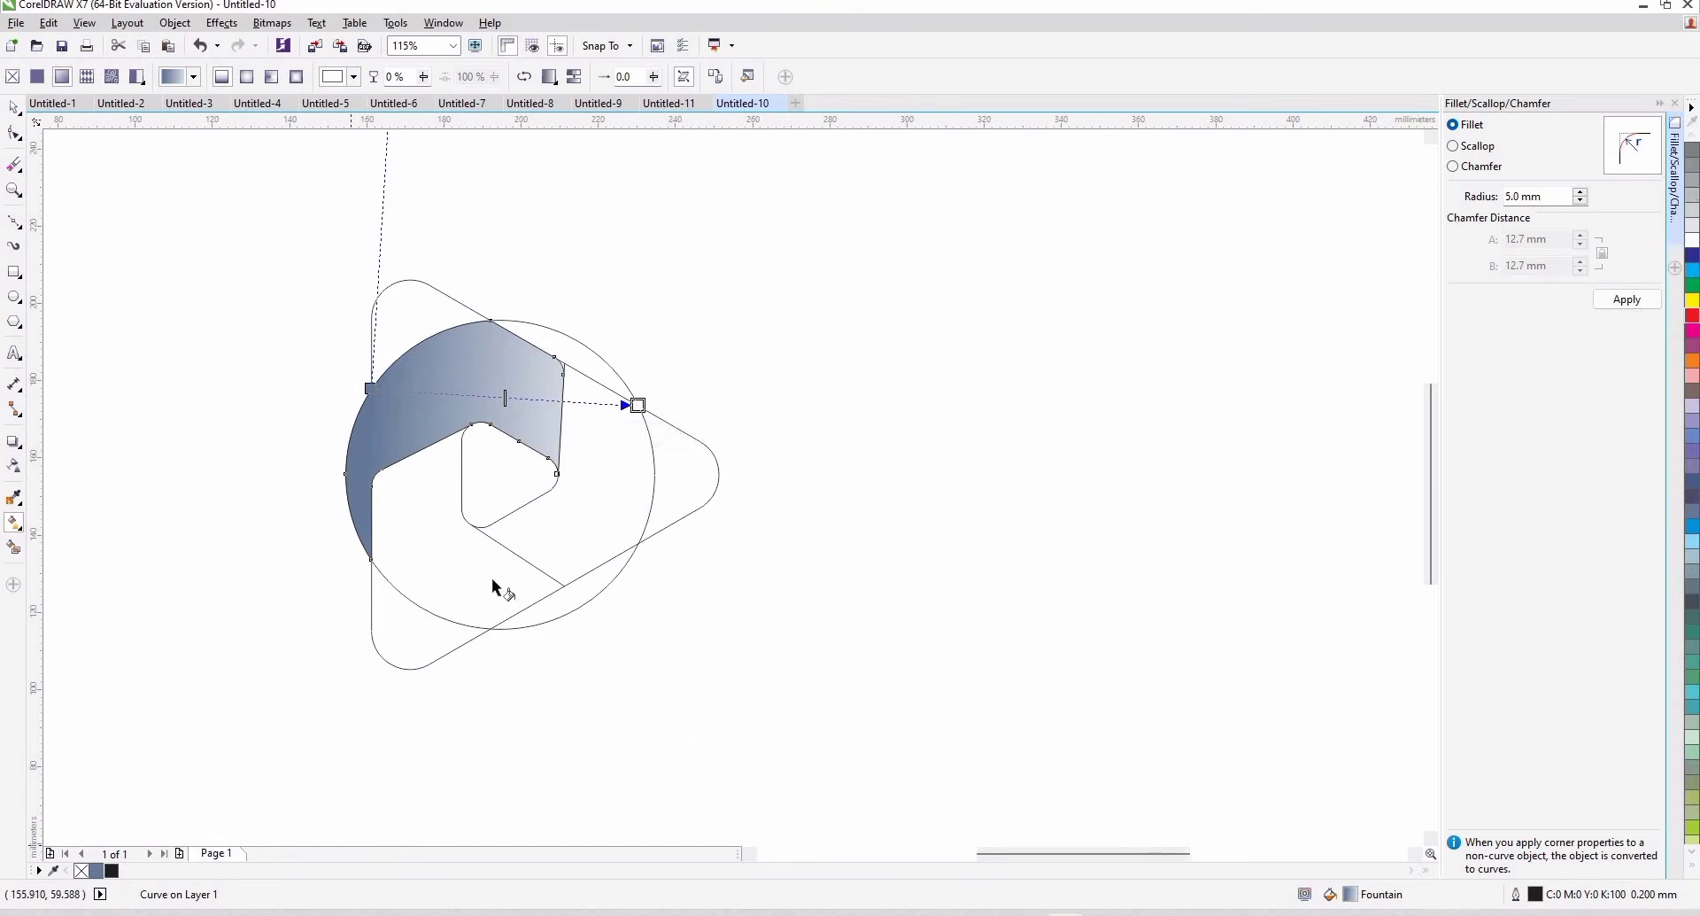
# Recolor the fountain fill's start node, trying yellow and golden orange before settling on magenta
pyautogui.click(371, 389)
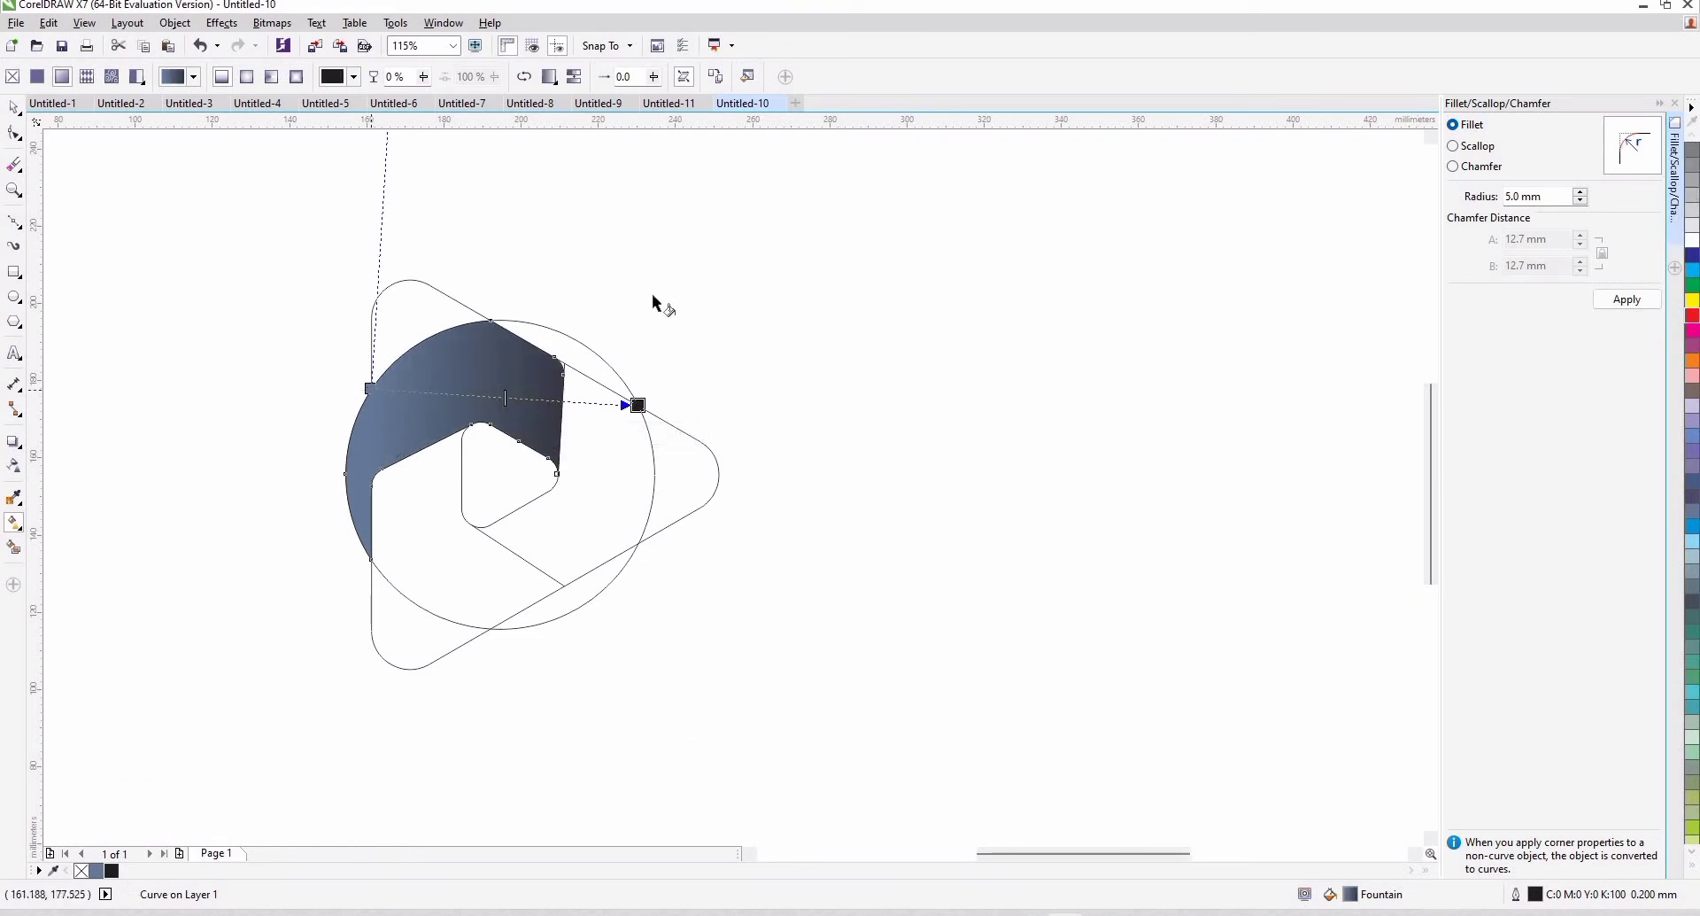
pyautogui.click(1694, 302)
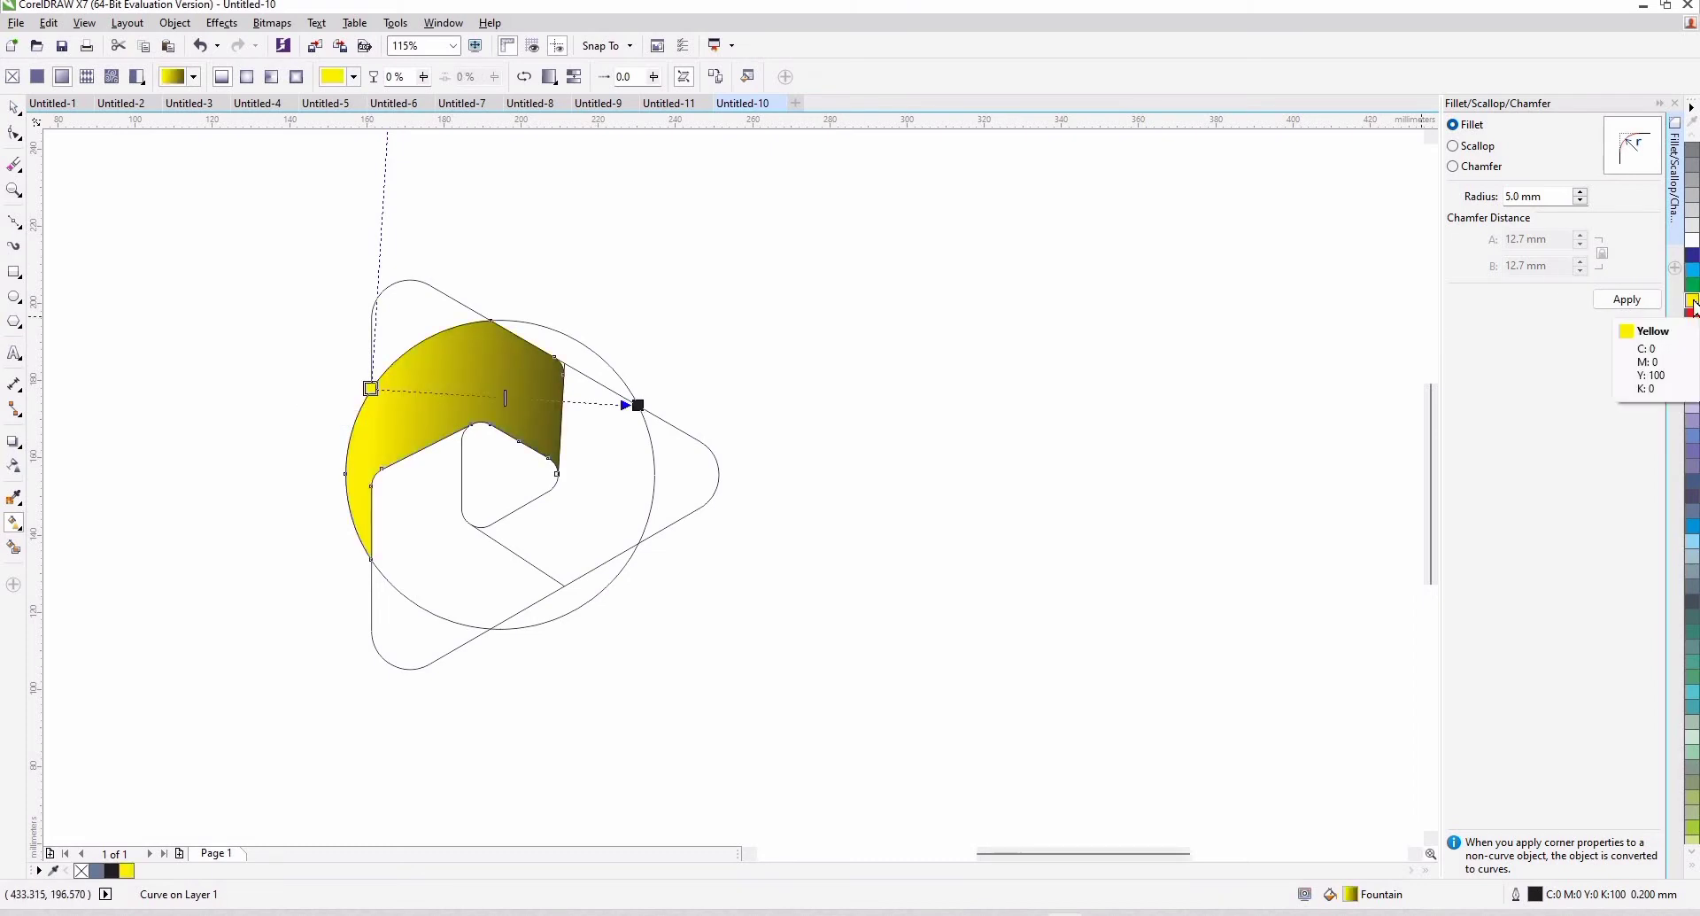
pyautogui.click(1694, 305)
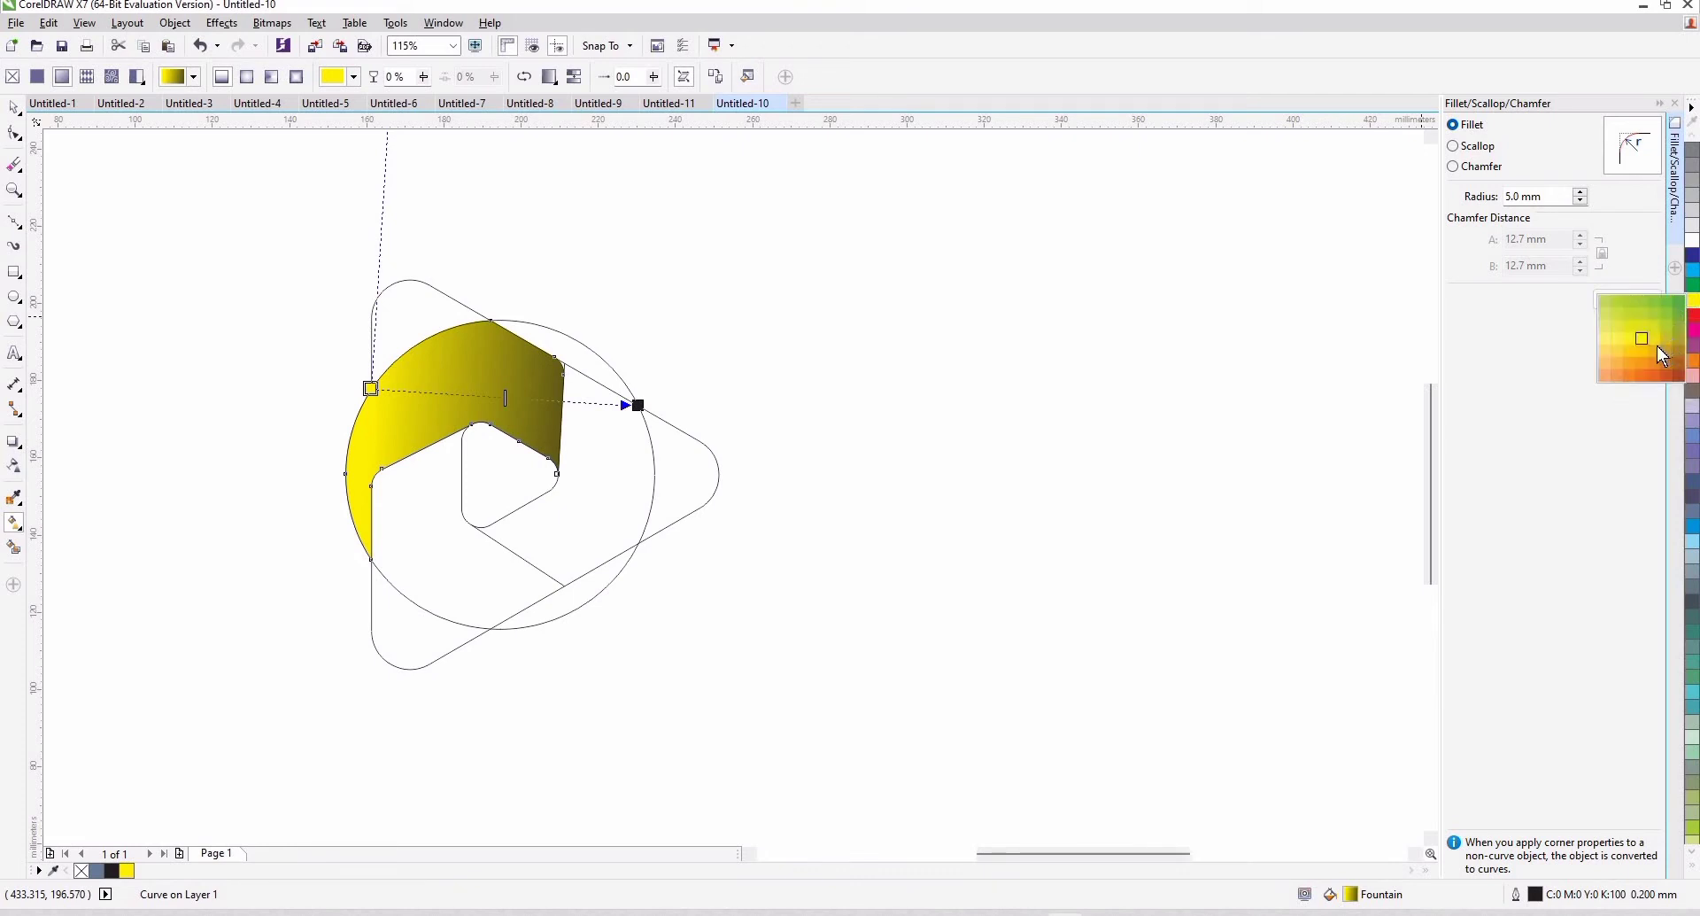
pyautogui.click(1660, 356)
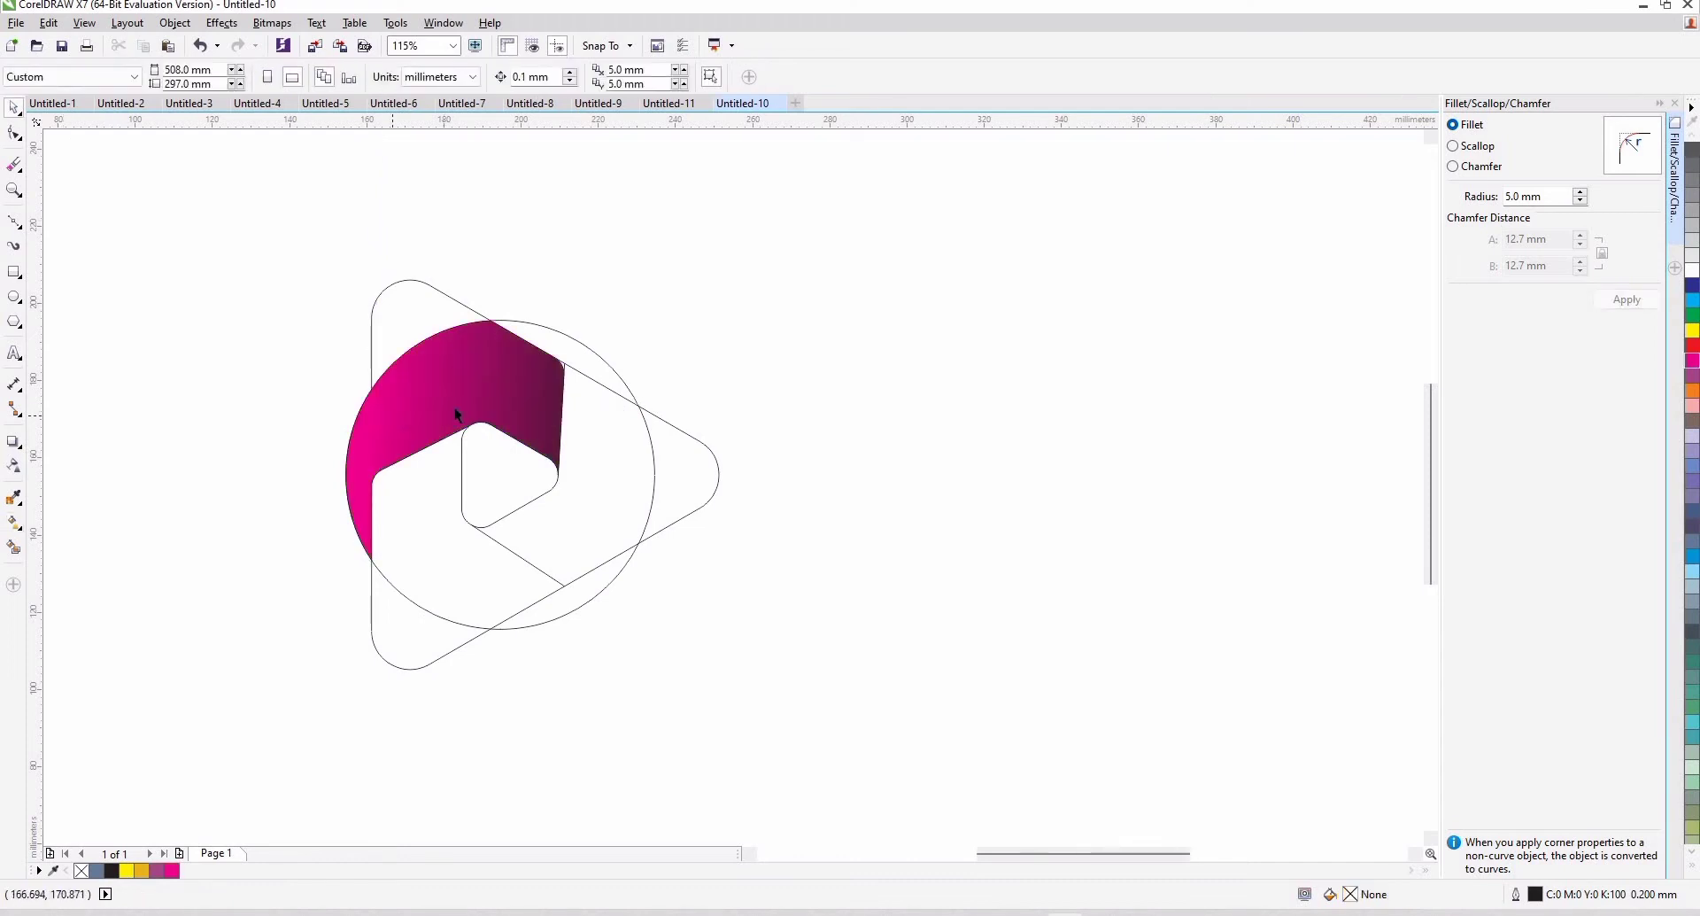
pyautogui.click(454, 407)
# Shorten the blade's magenta-to-black gradient by moving its black end node closer to the blade
pyautogui.click(15, 530)
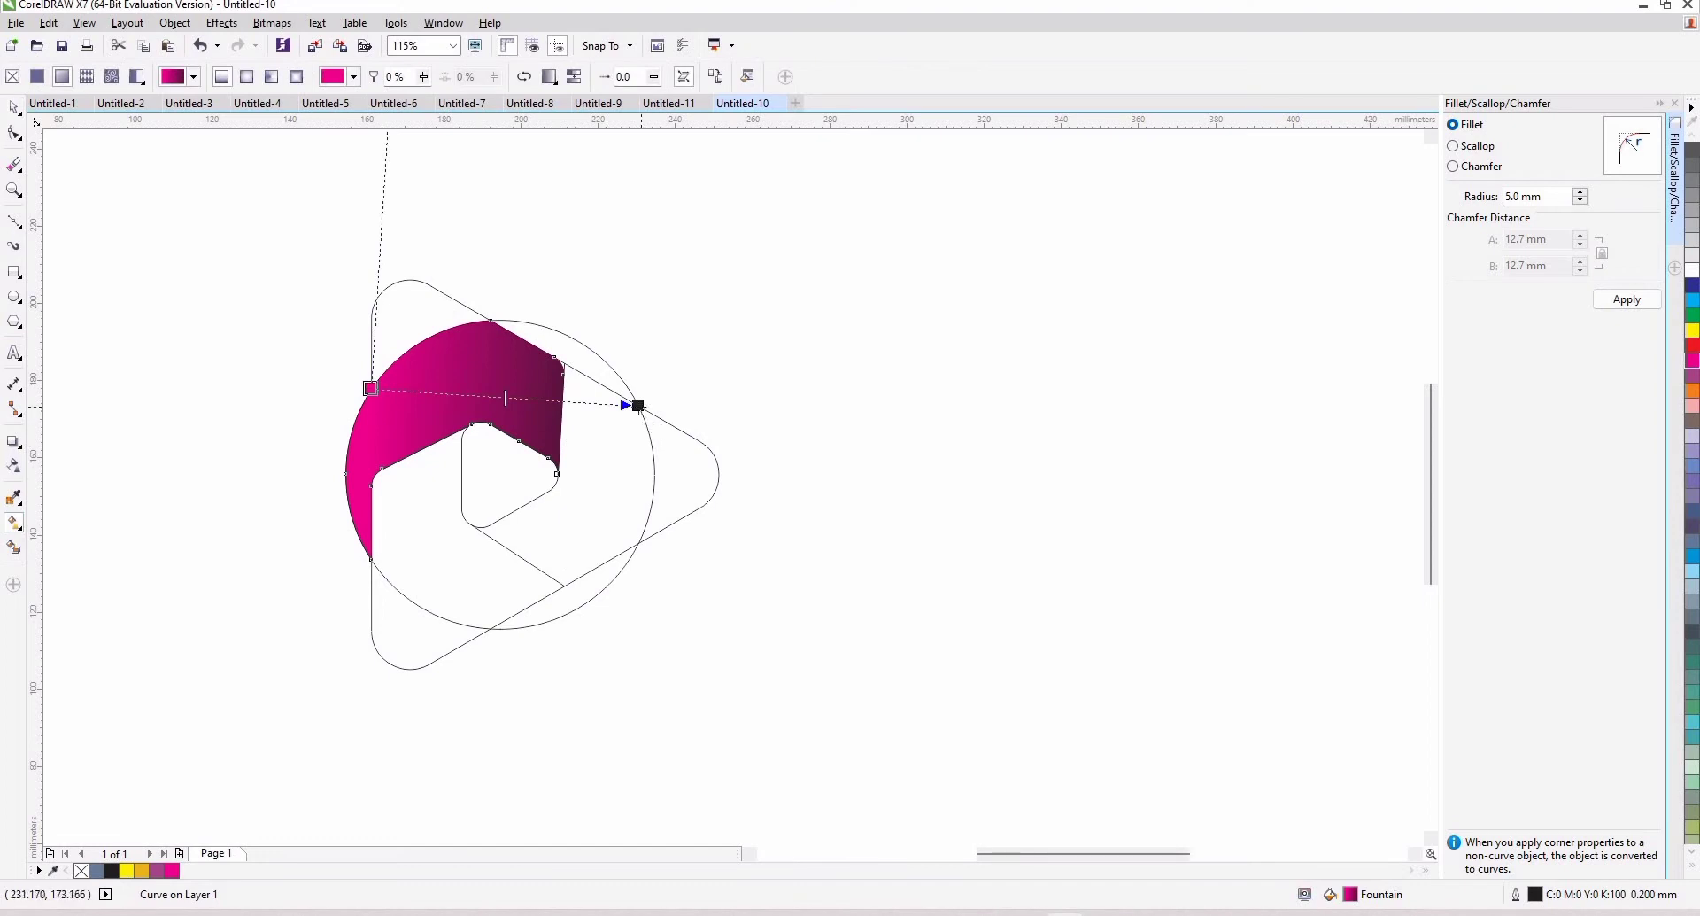
pyautogui.moveTo(636, 404); pyautogui.dragTo(611, 395)
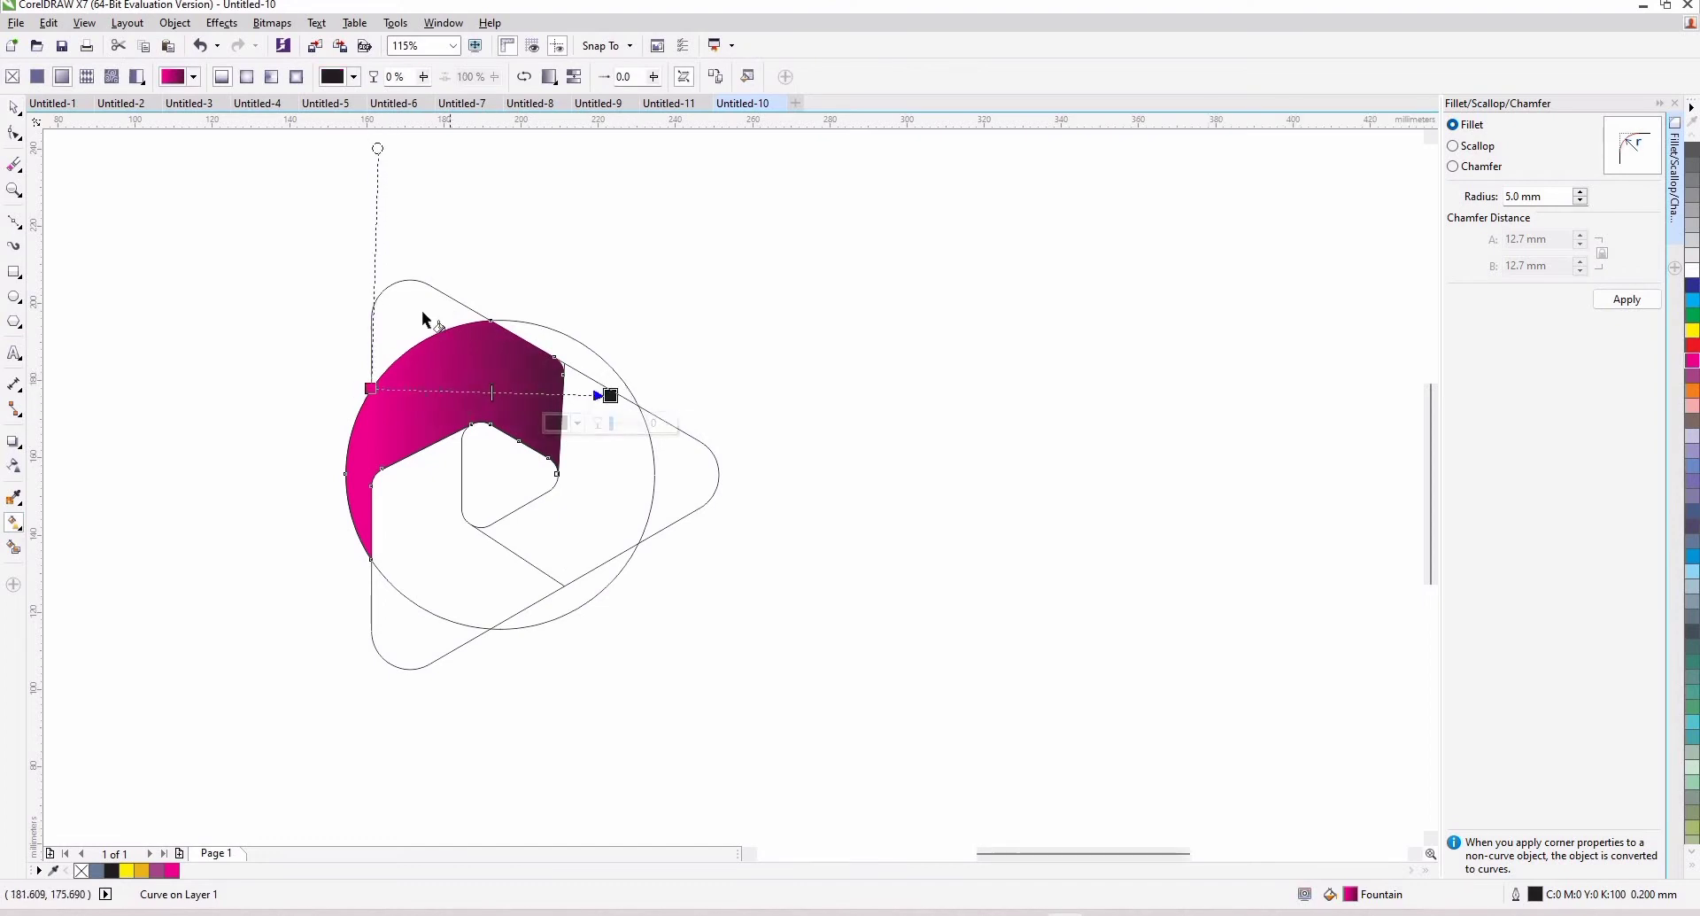
pyautogui.click(14, 110)
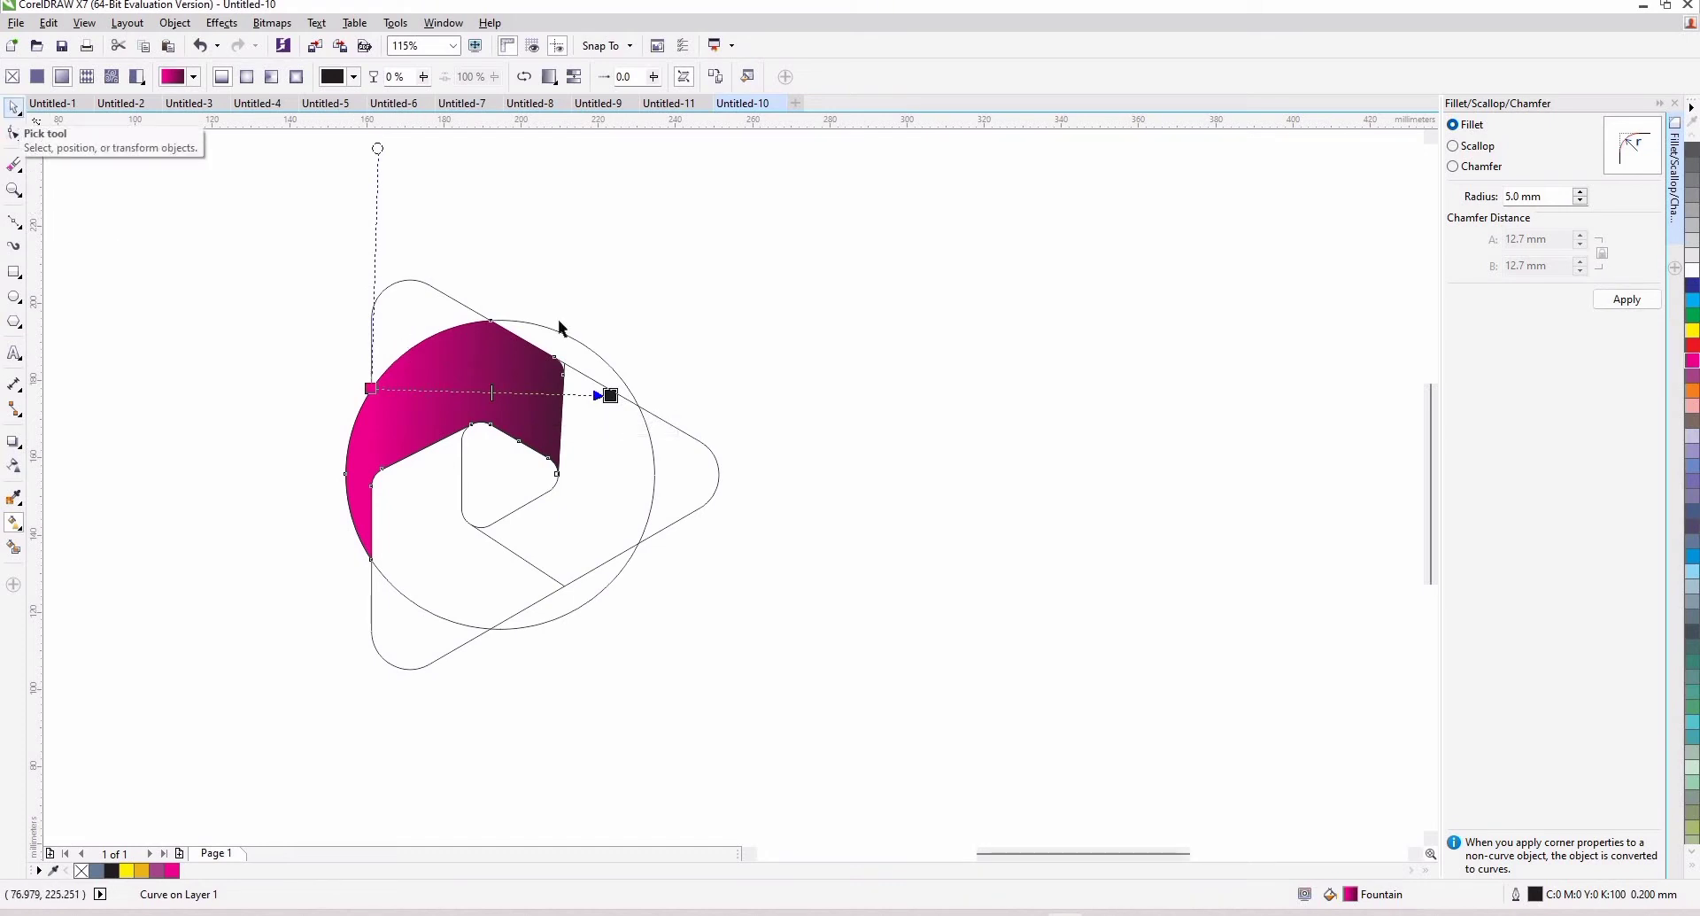
# Place the blade's rotation center on the circle's center and make two copies, each rotated about 120 degrees further, to complete the ring
pyautogui.click(453, 438)
pyautogui.moveTo(455, 441); pyautogui.dragTo(502, 474)
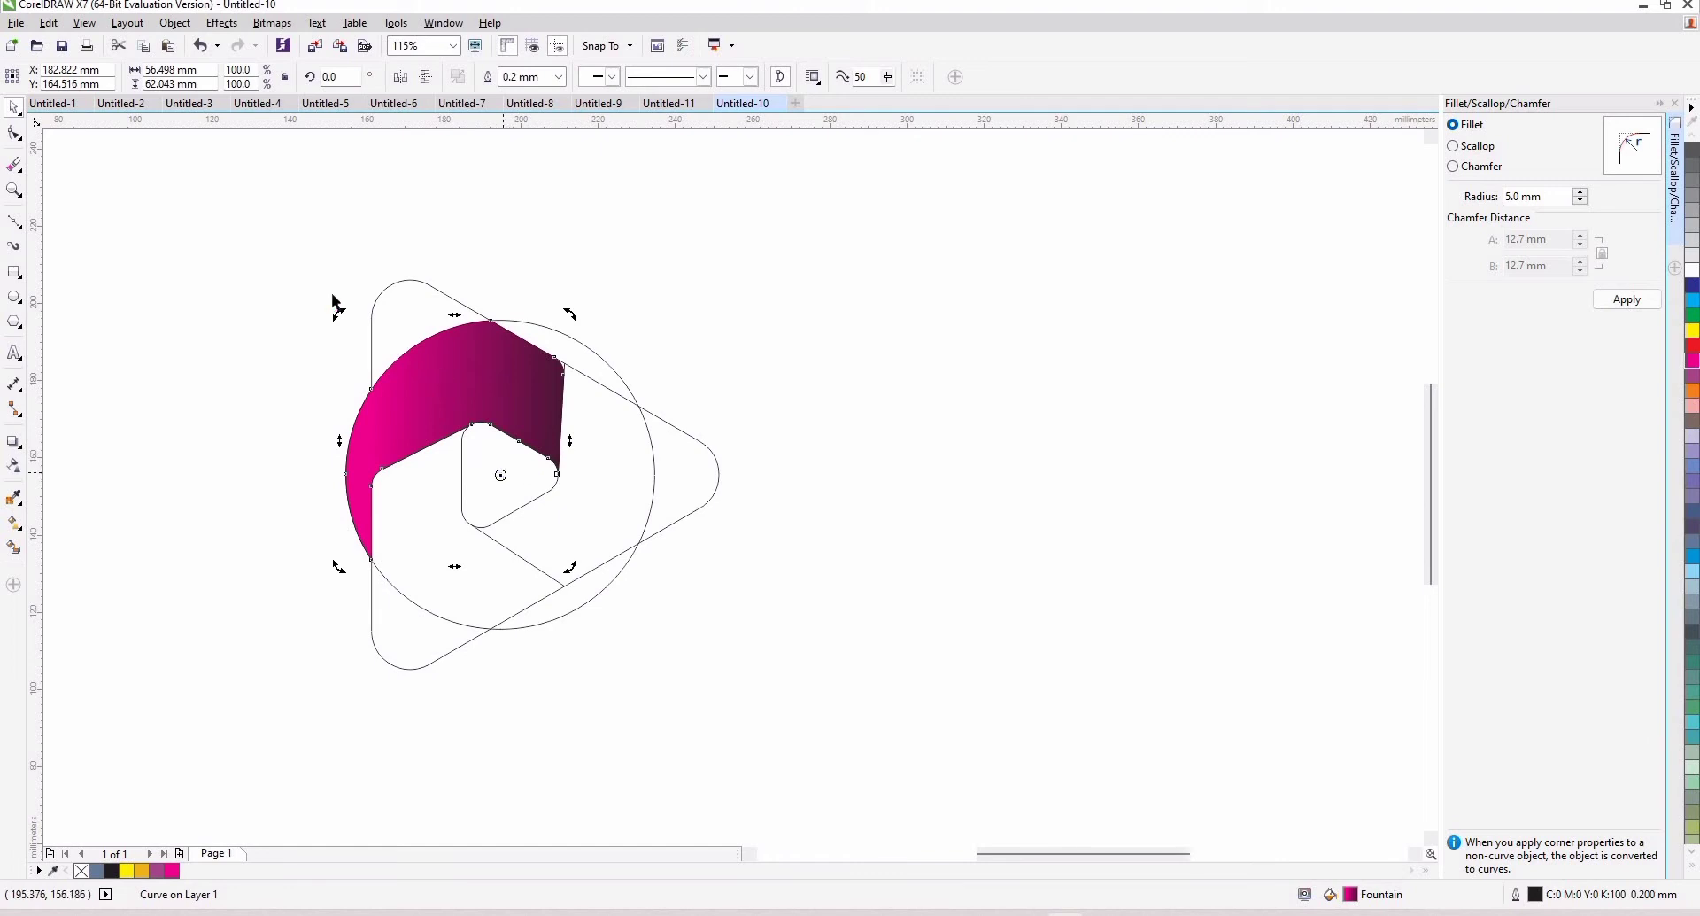
pyautogui.moveTo(340, 314); pyautogui.dragTo(479, 555)
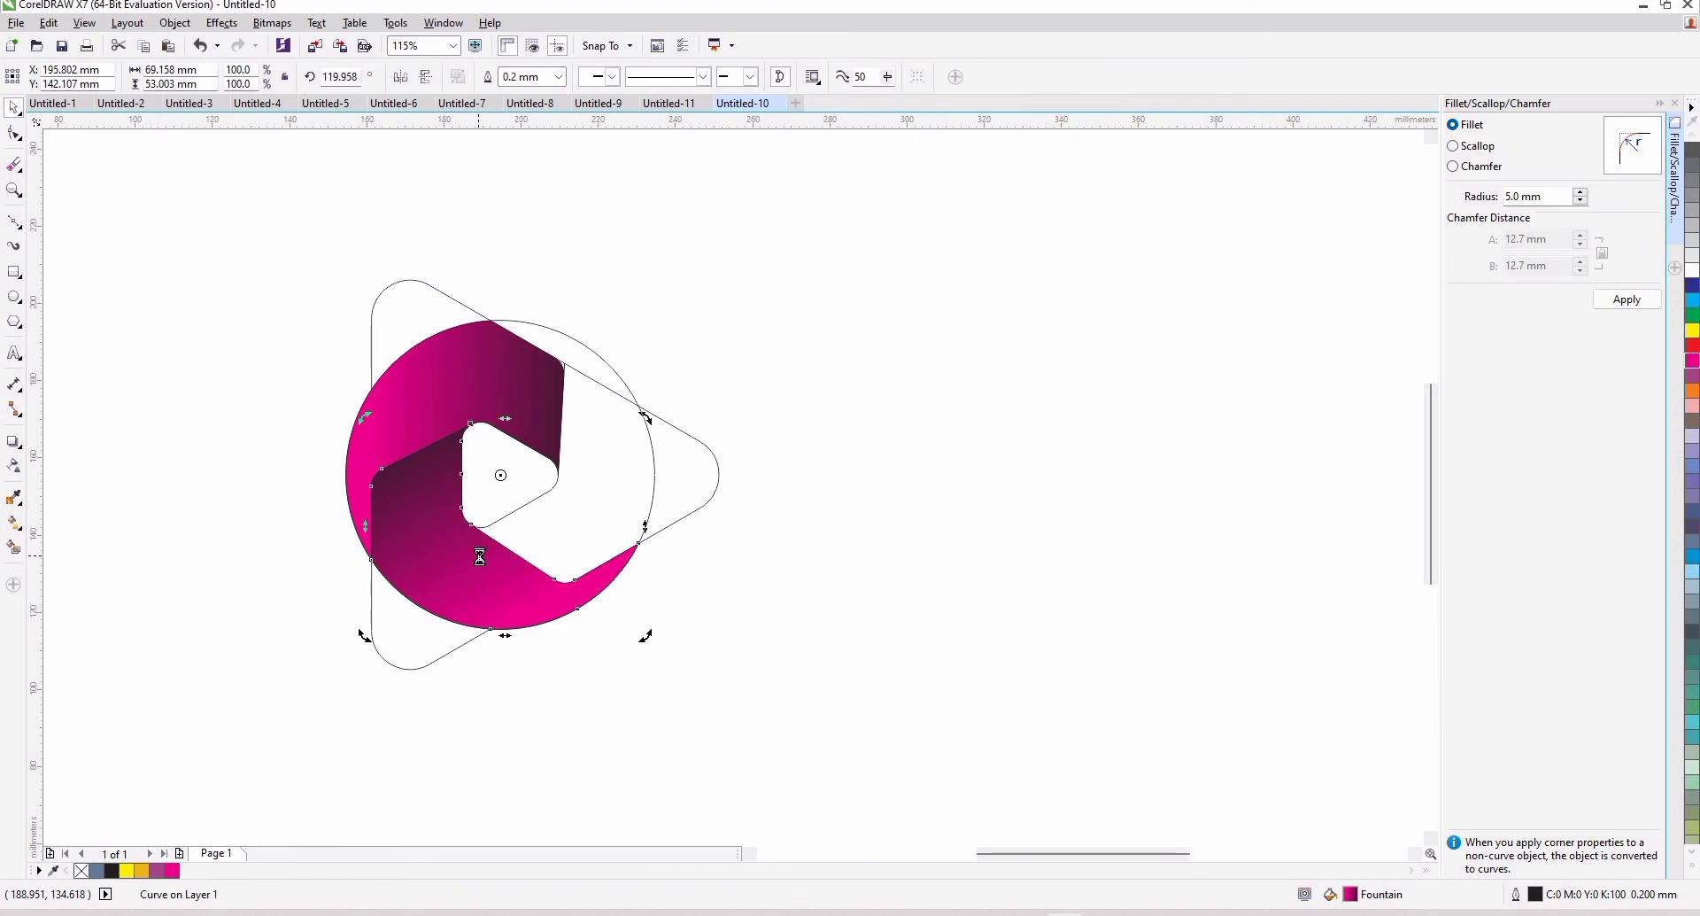
pyautogui.hotkey('ctrl', 'r')
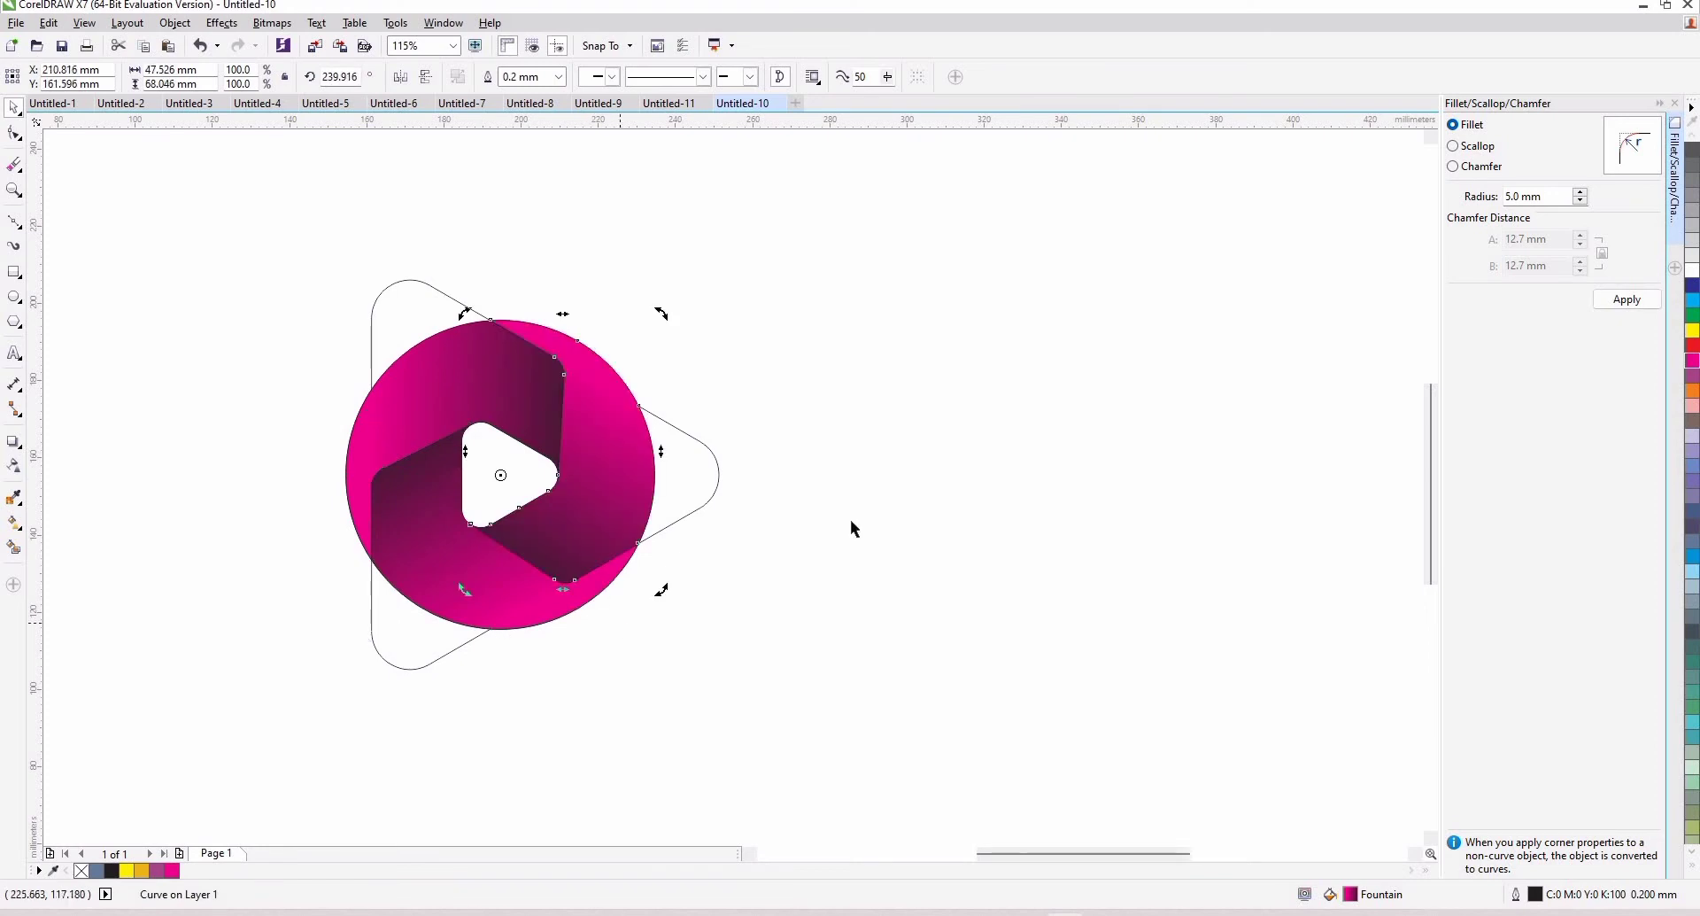
pyautogui.click(1070, 460)
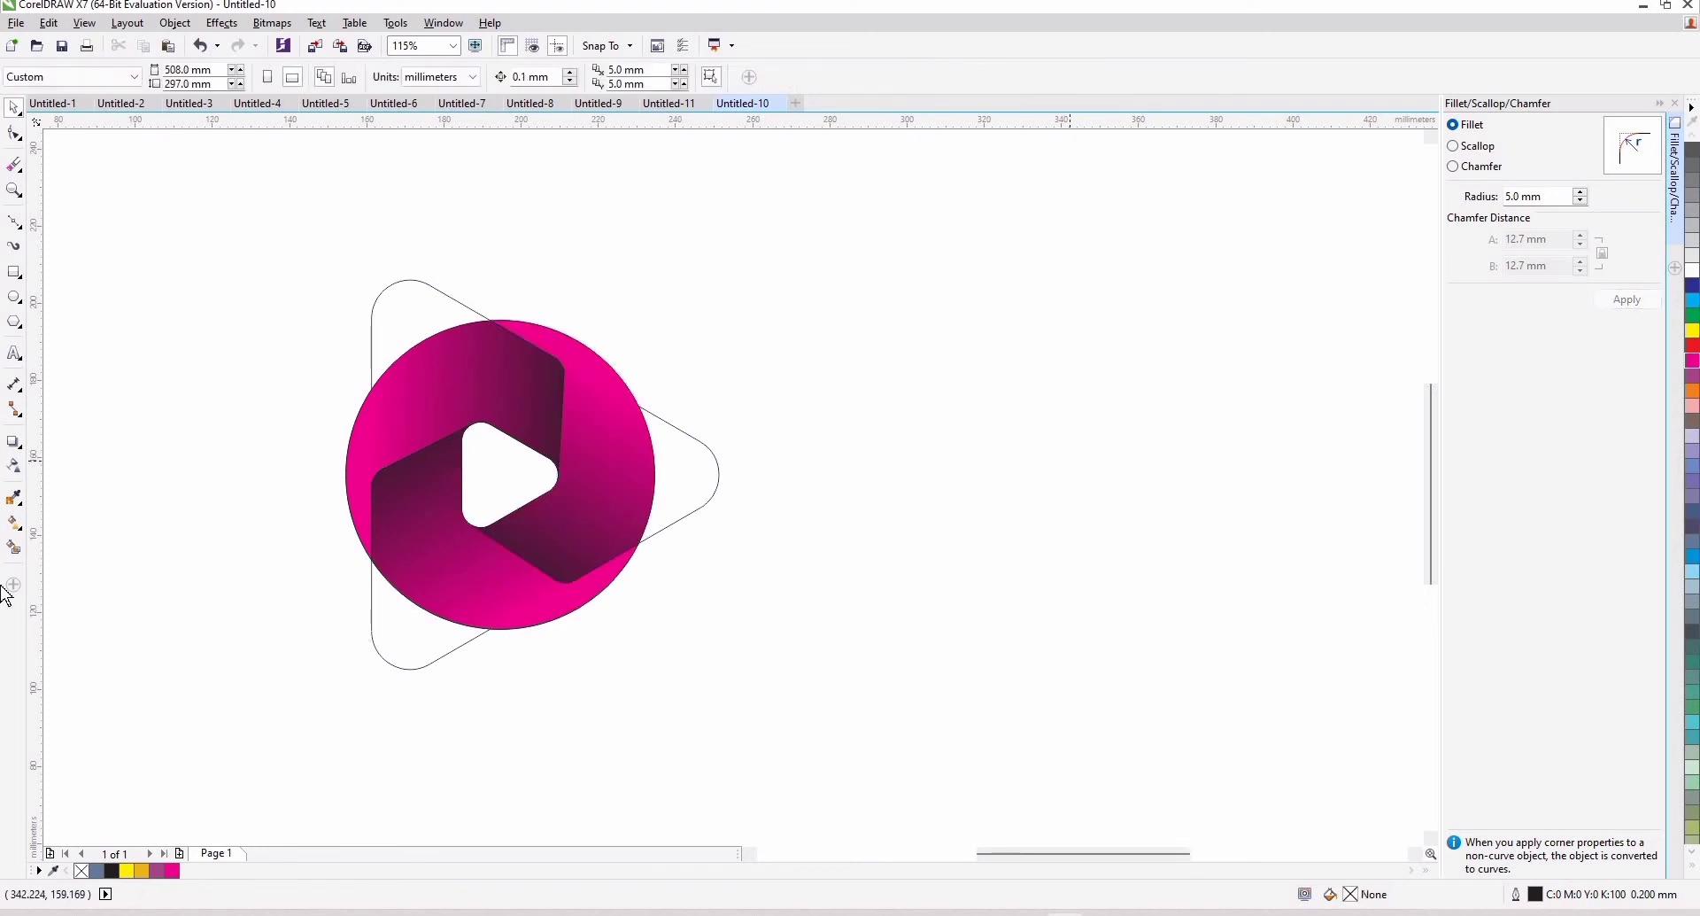
# Add a drop shadow with no offset behind the group of three blades
pyautogui.click(623, 453)
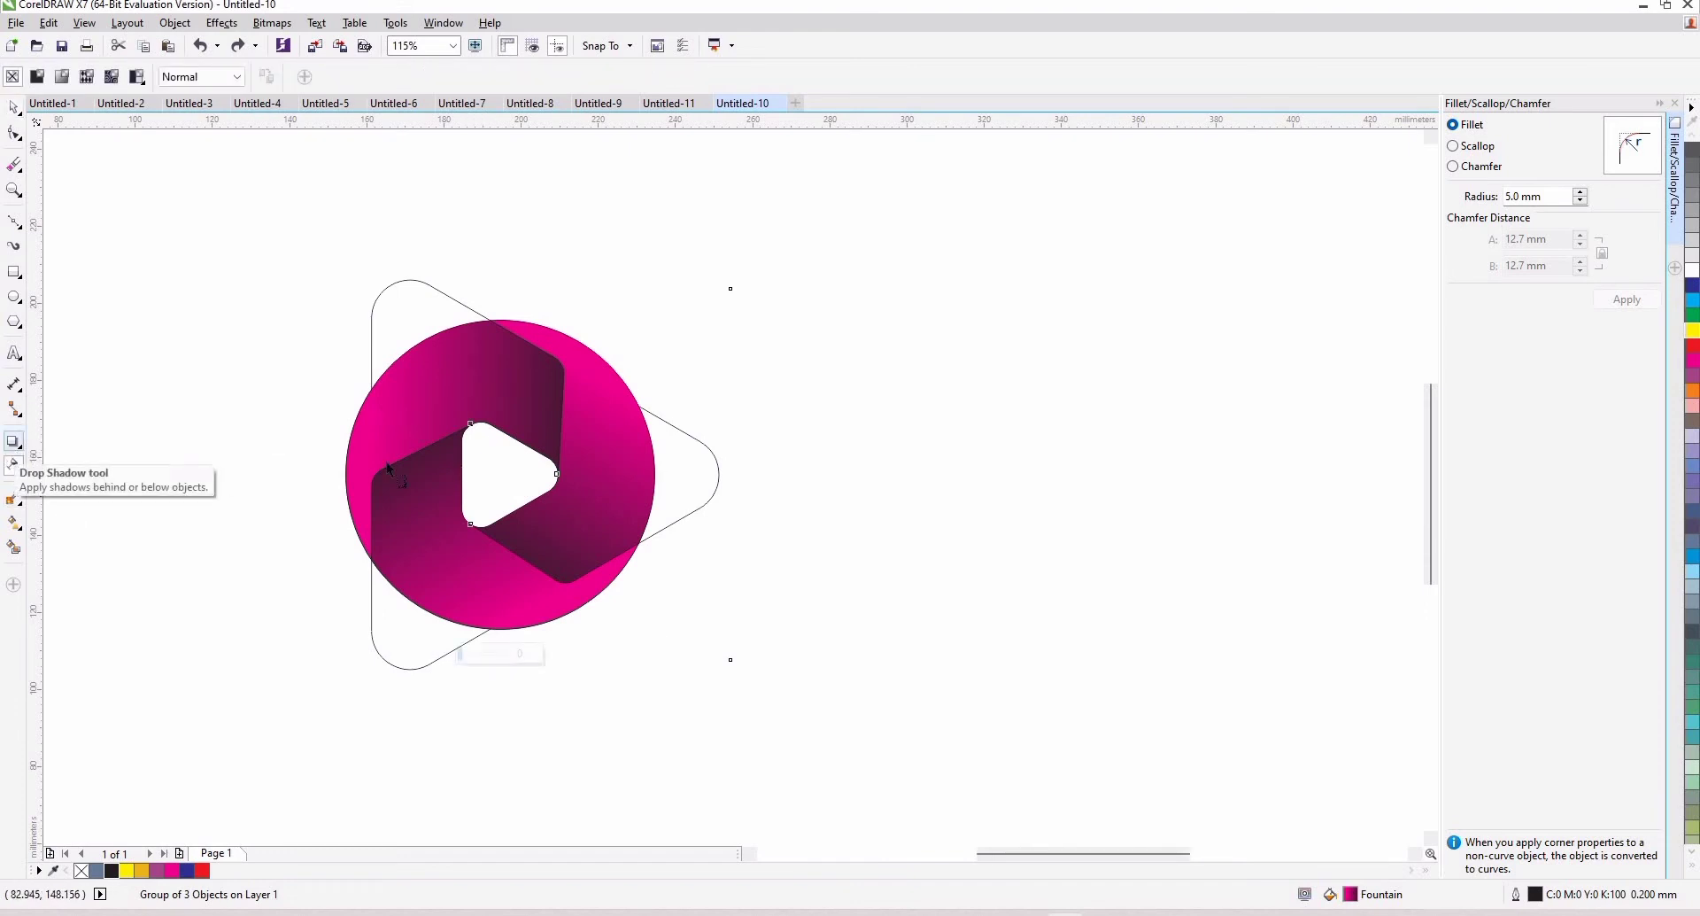
pyautogui.click(13, 446)
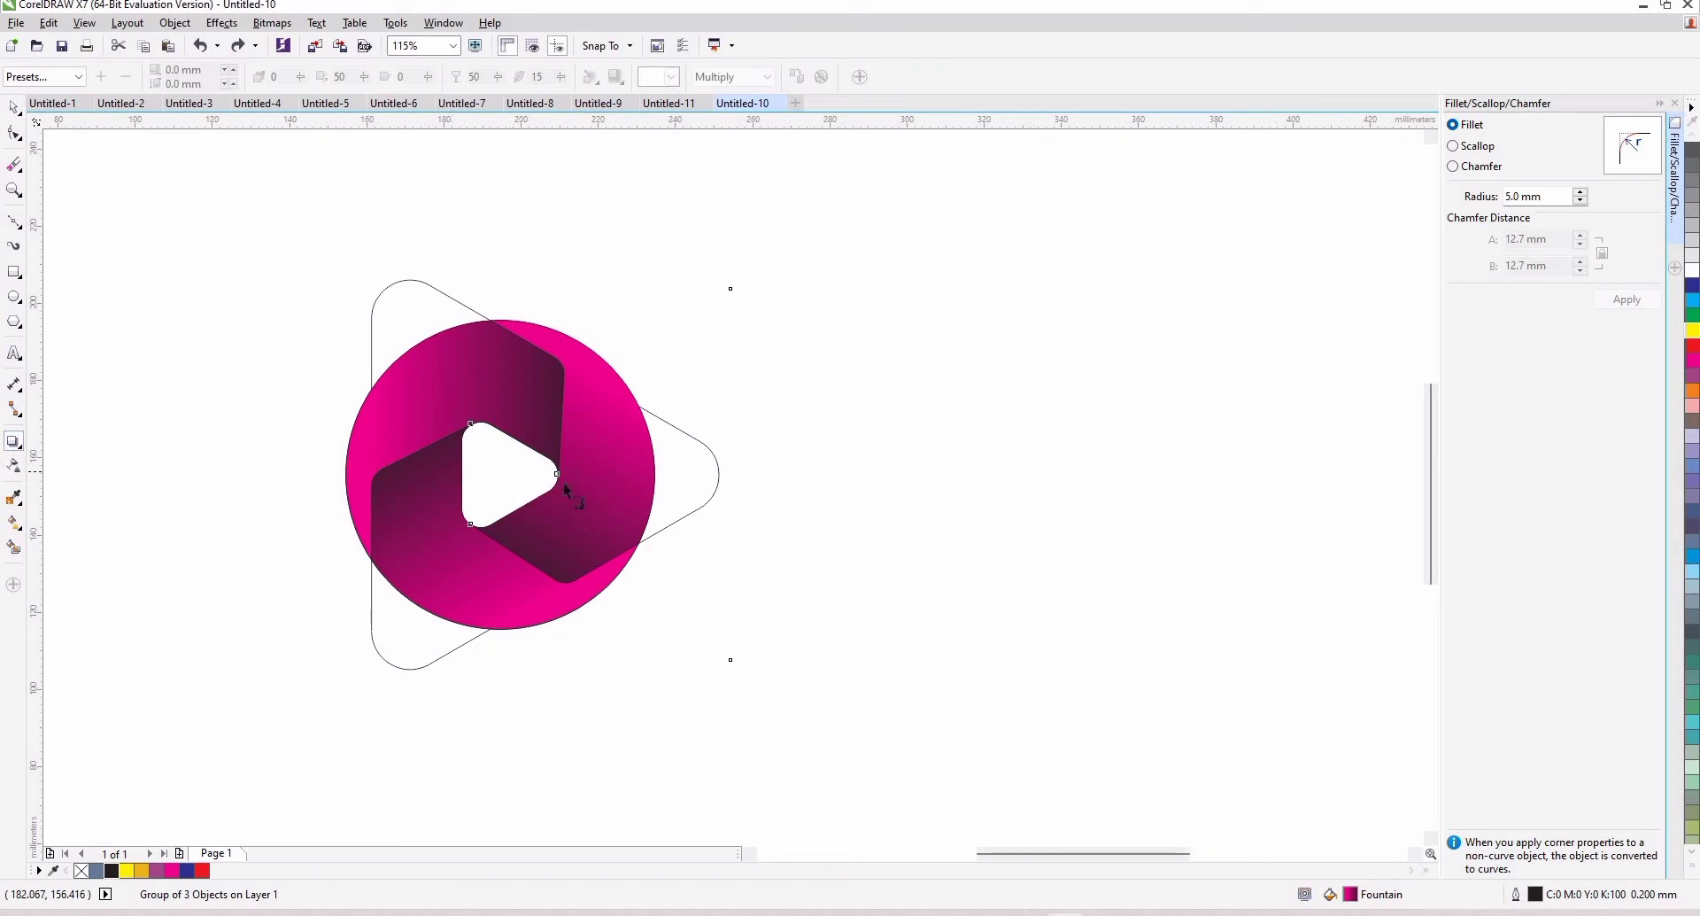
pyautogui.moveTo(657, 480); pyautogui.dragTo(657, 476)
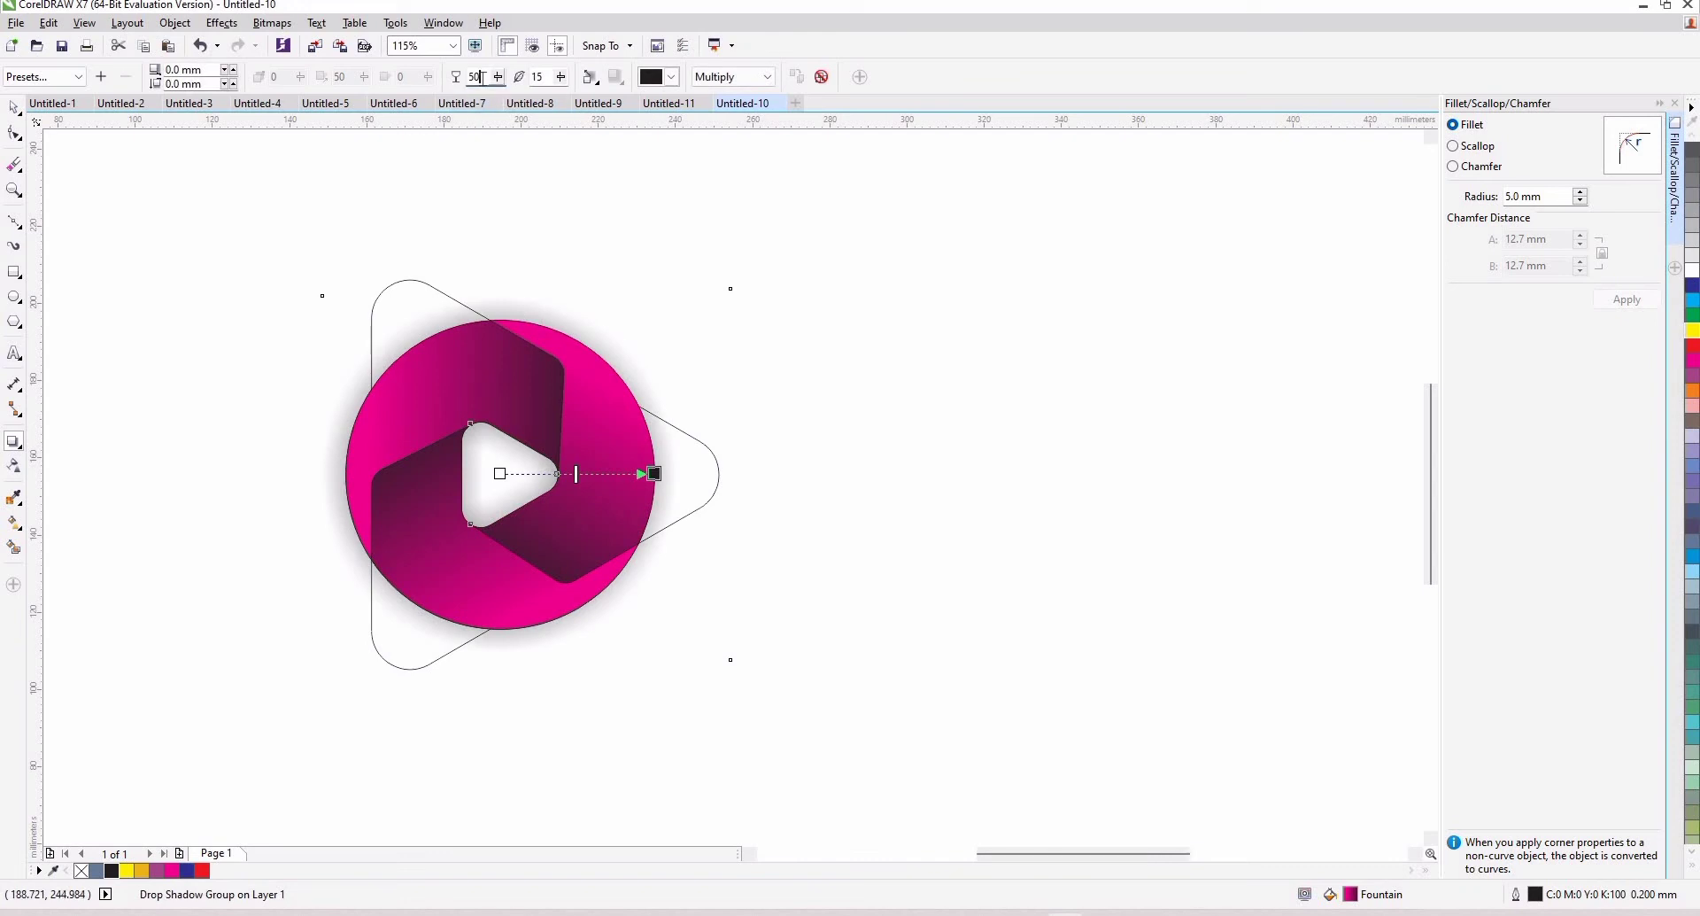
# Set the drop shadow's opacity to 80 and its feathering to 20
pyautogui.press('BackSpace')
pyautogui.press('BackSpace')
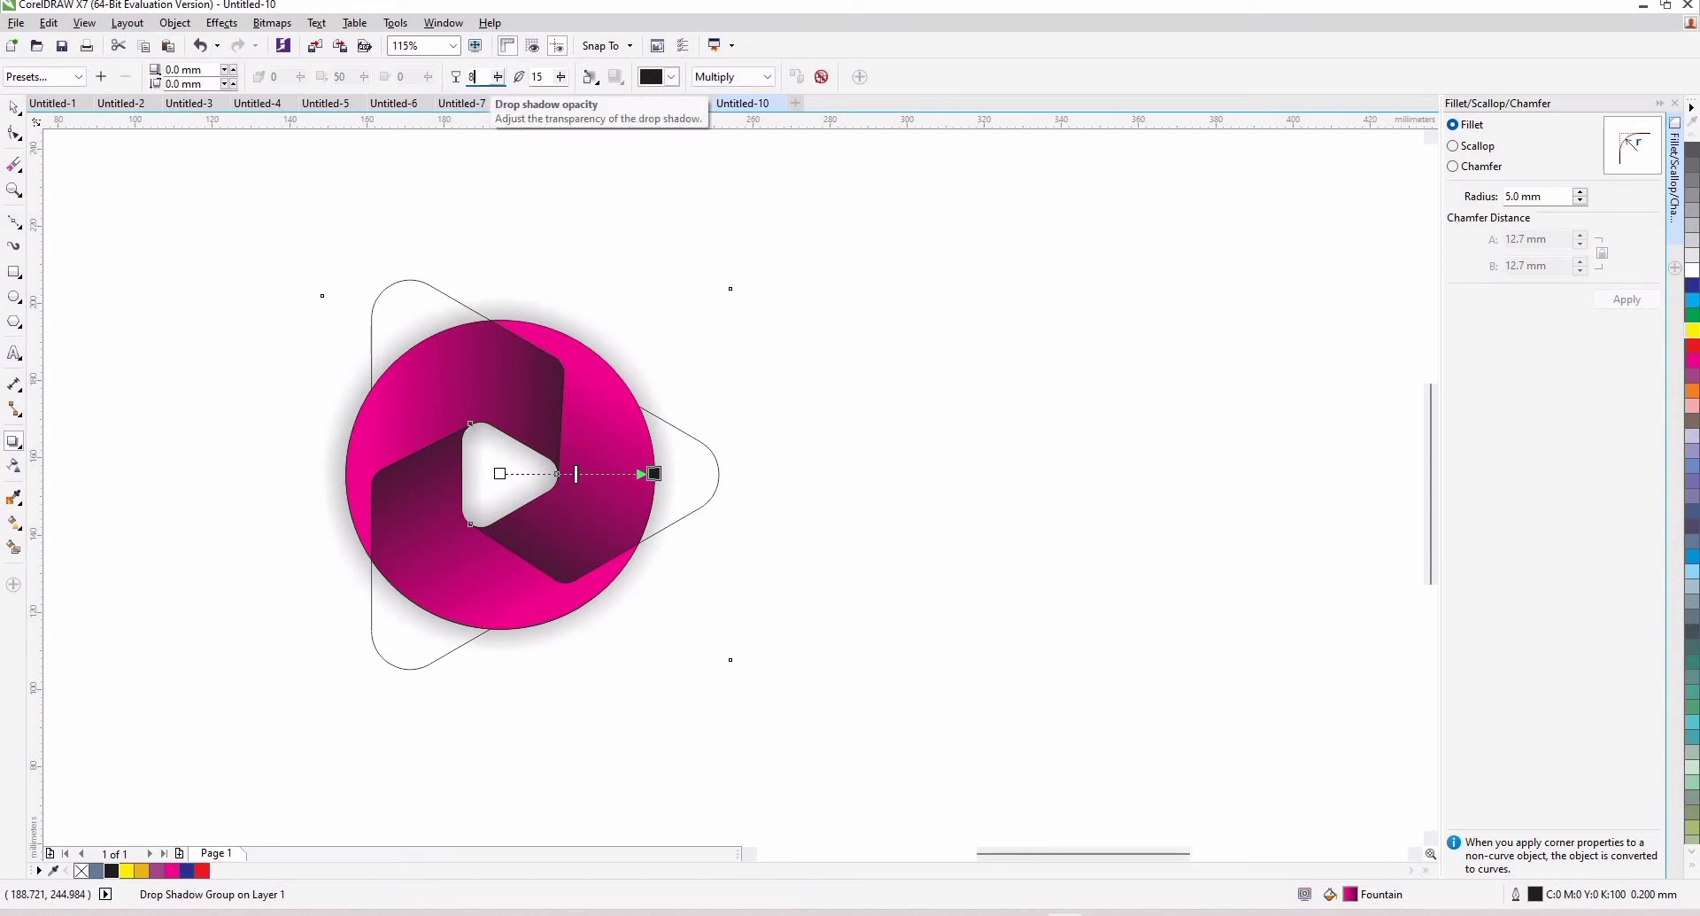
pyautogui.click(549, 76)
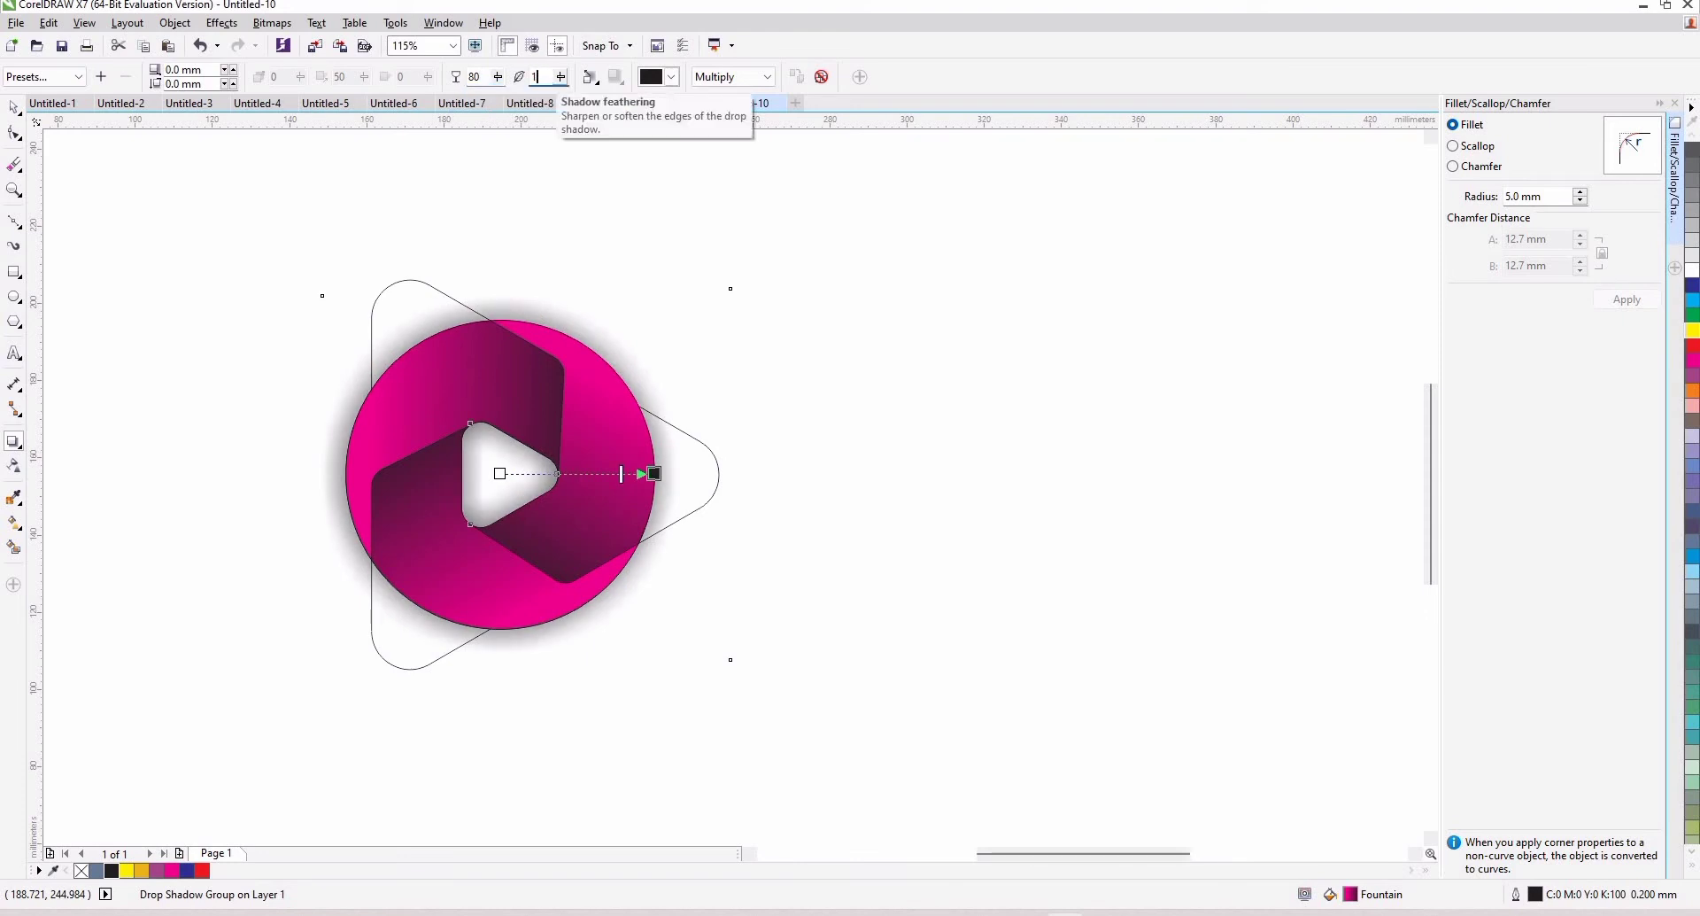
pyautogui.write('20')
pyautogui.press('Return')
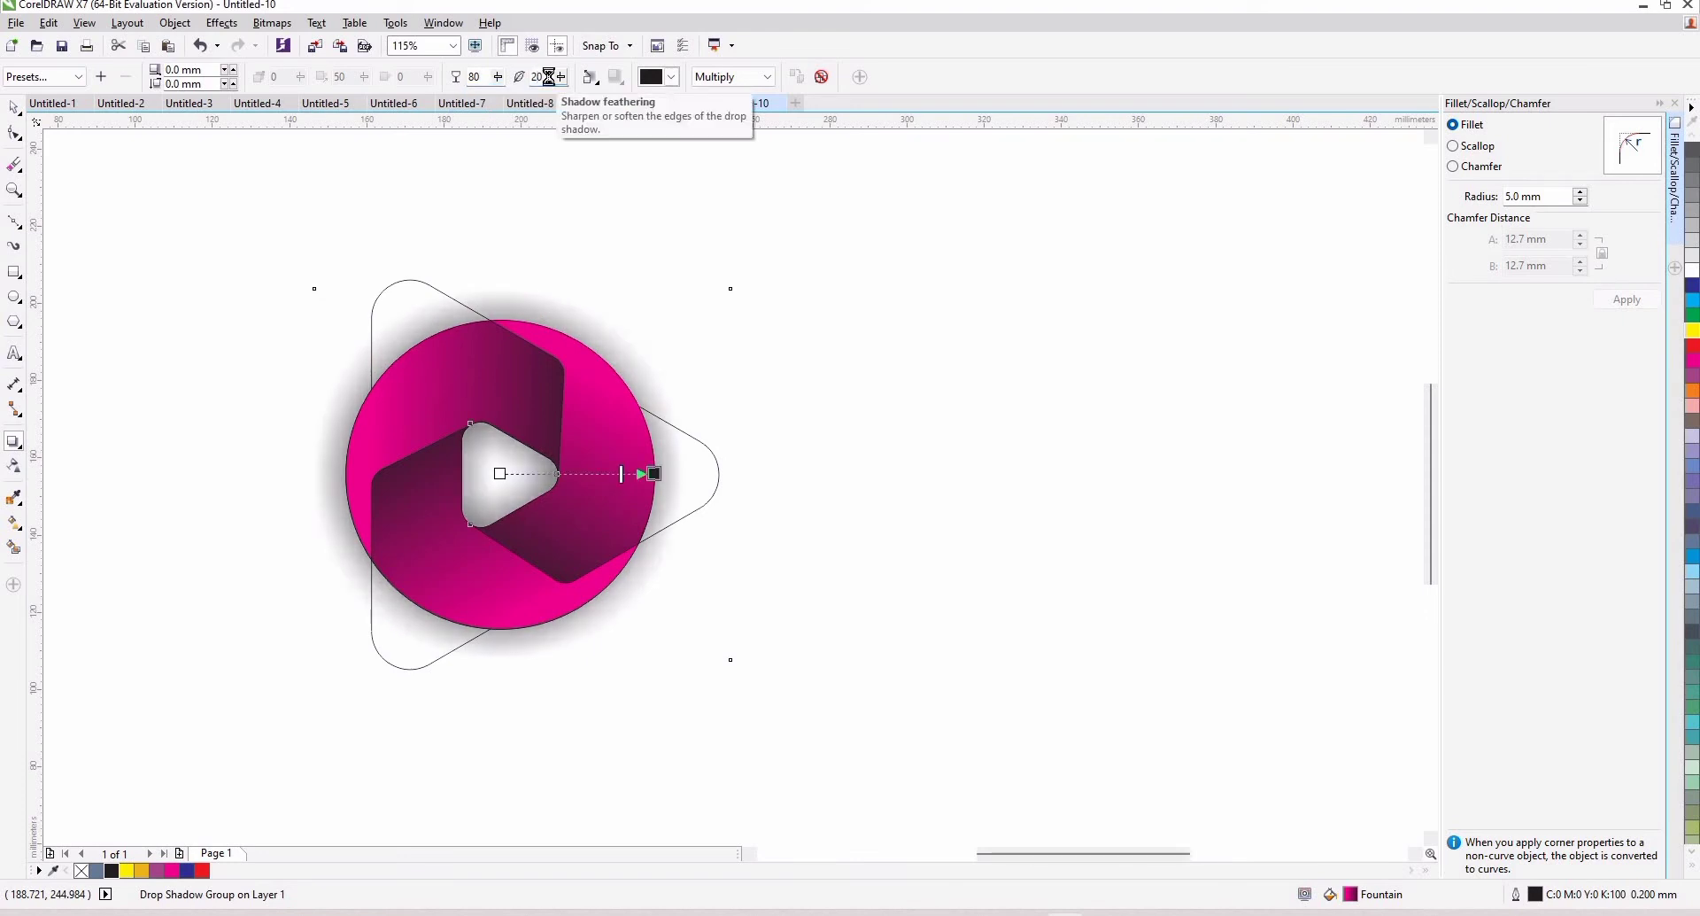
pyautogui.click(797, 427)
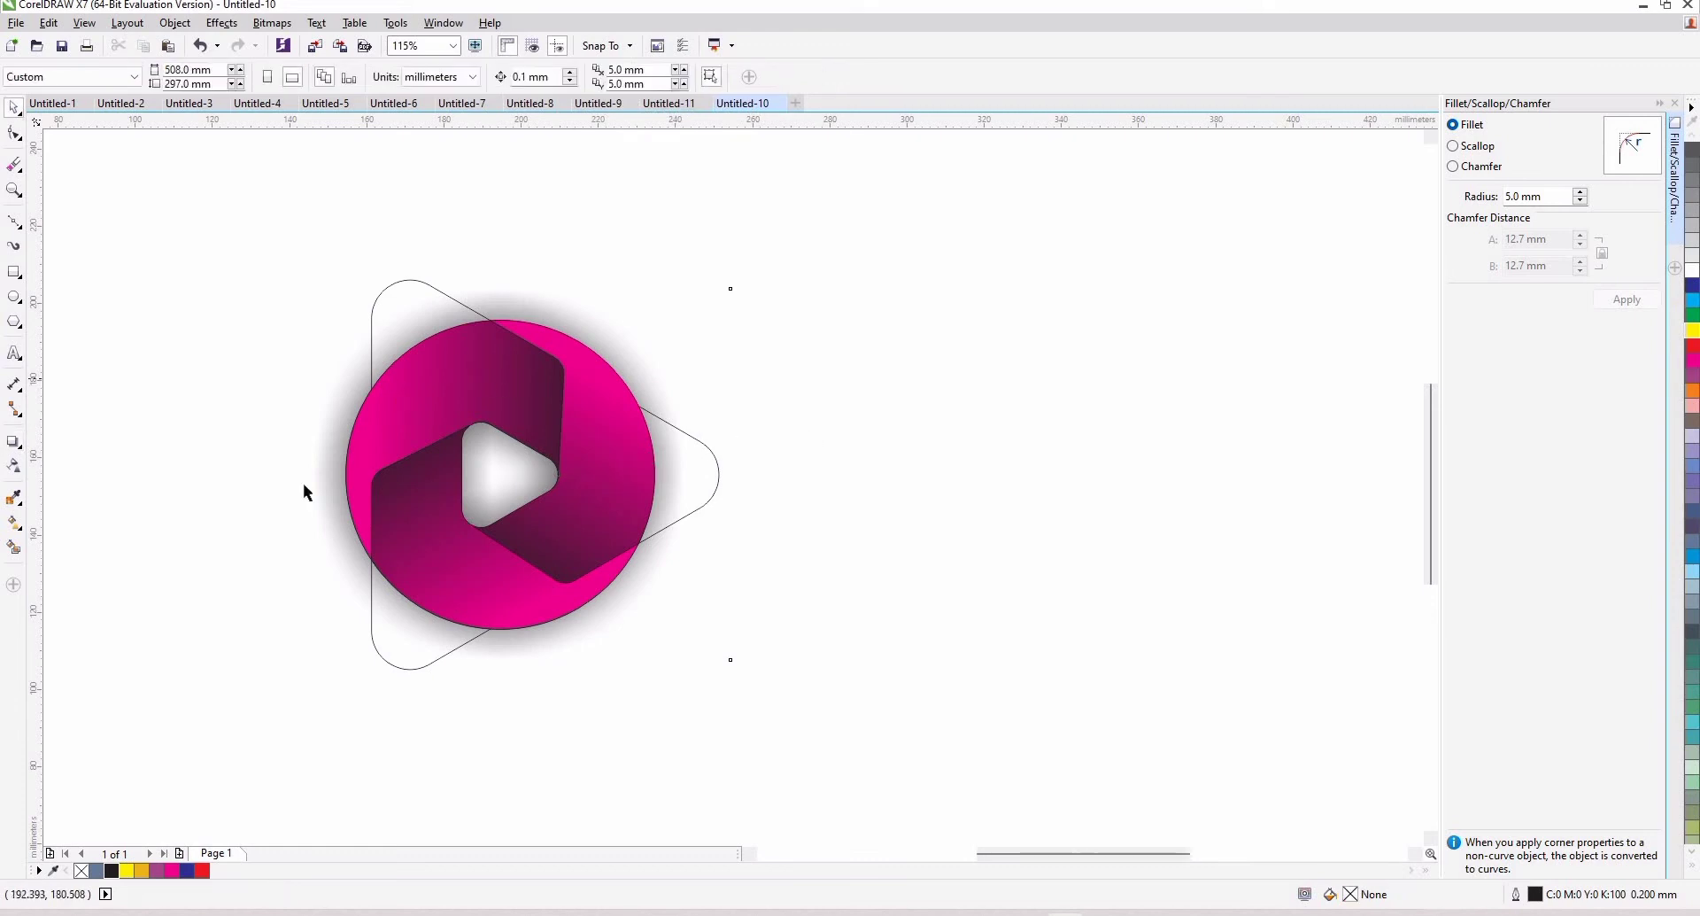
# Paste the text "CTRL+K" beside the logo and move the shadowed blade group away from the construction outlines
pyautogui.hotkey('ctrl', 'v')
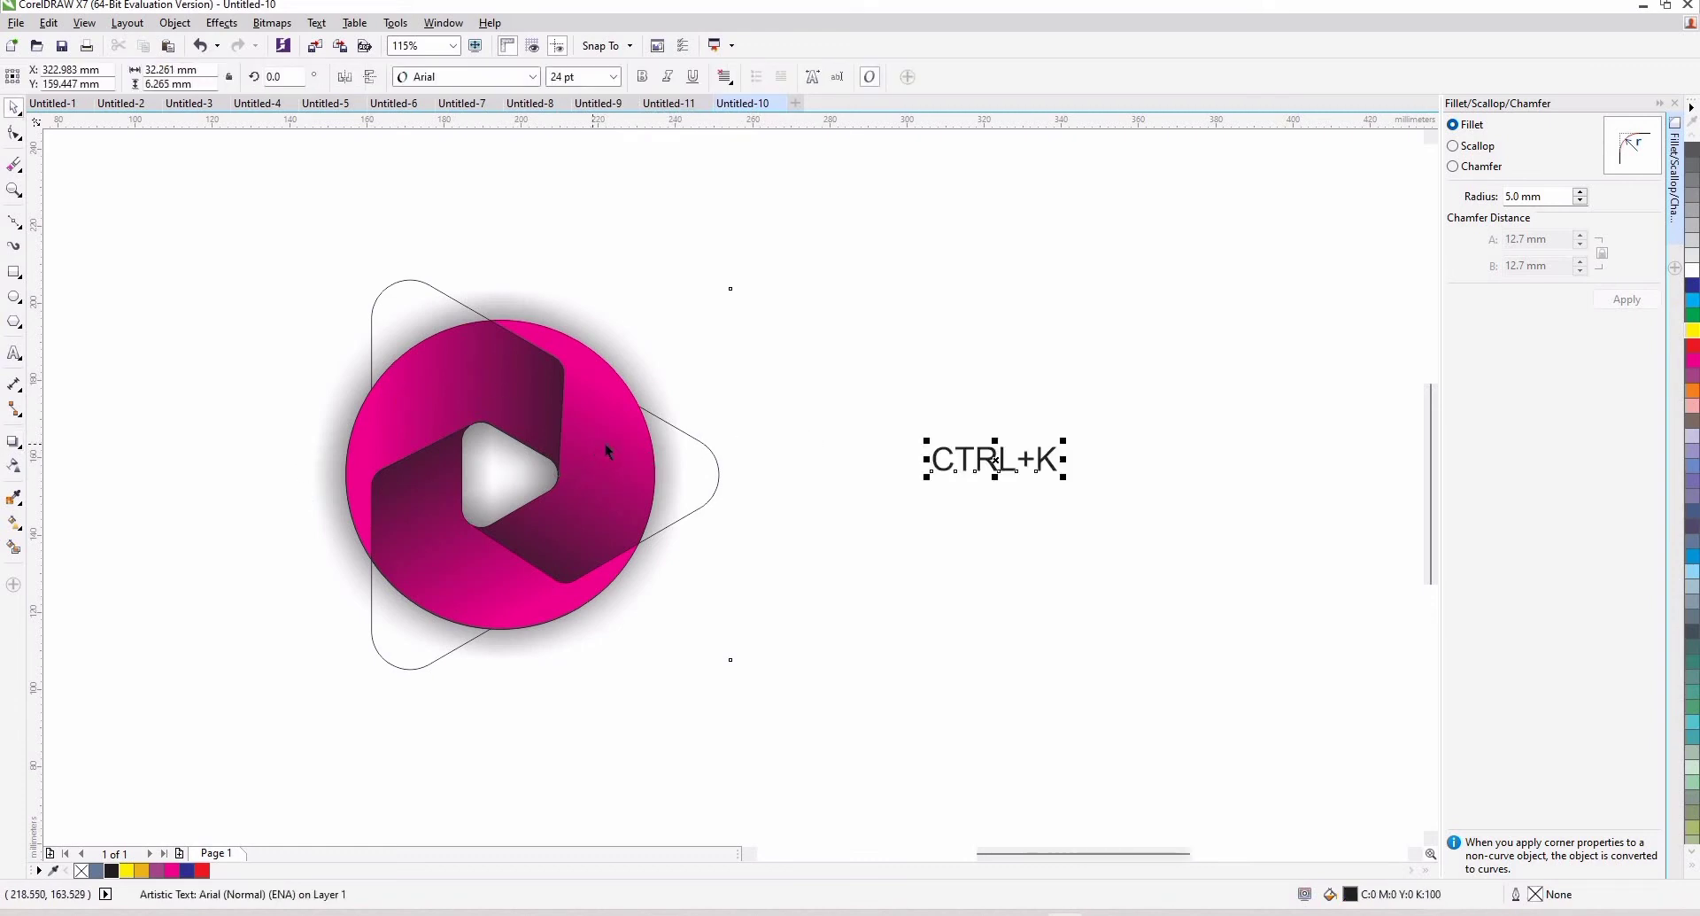
pyautogui.click(608, 460)
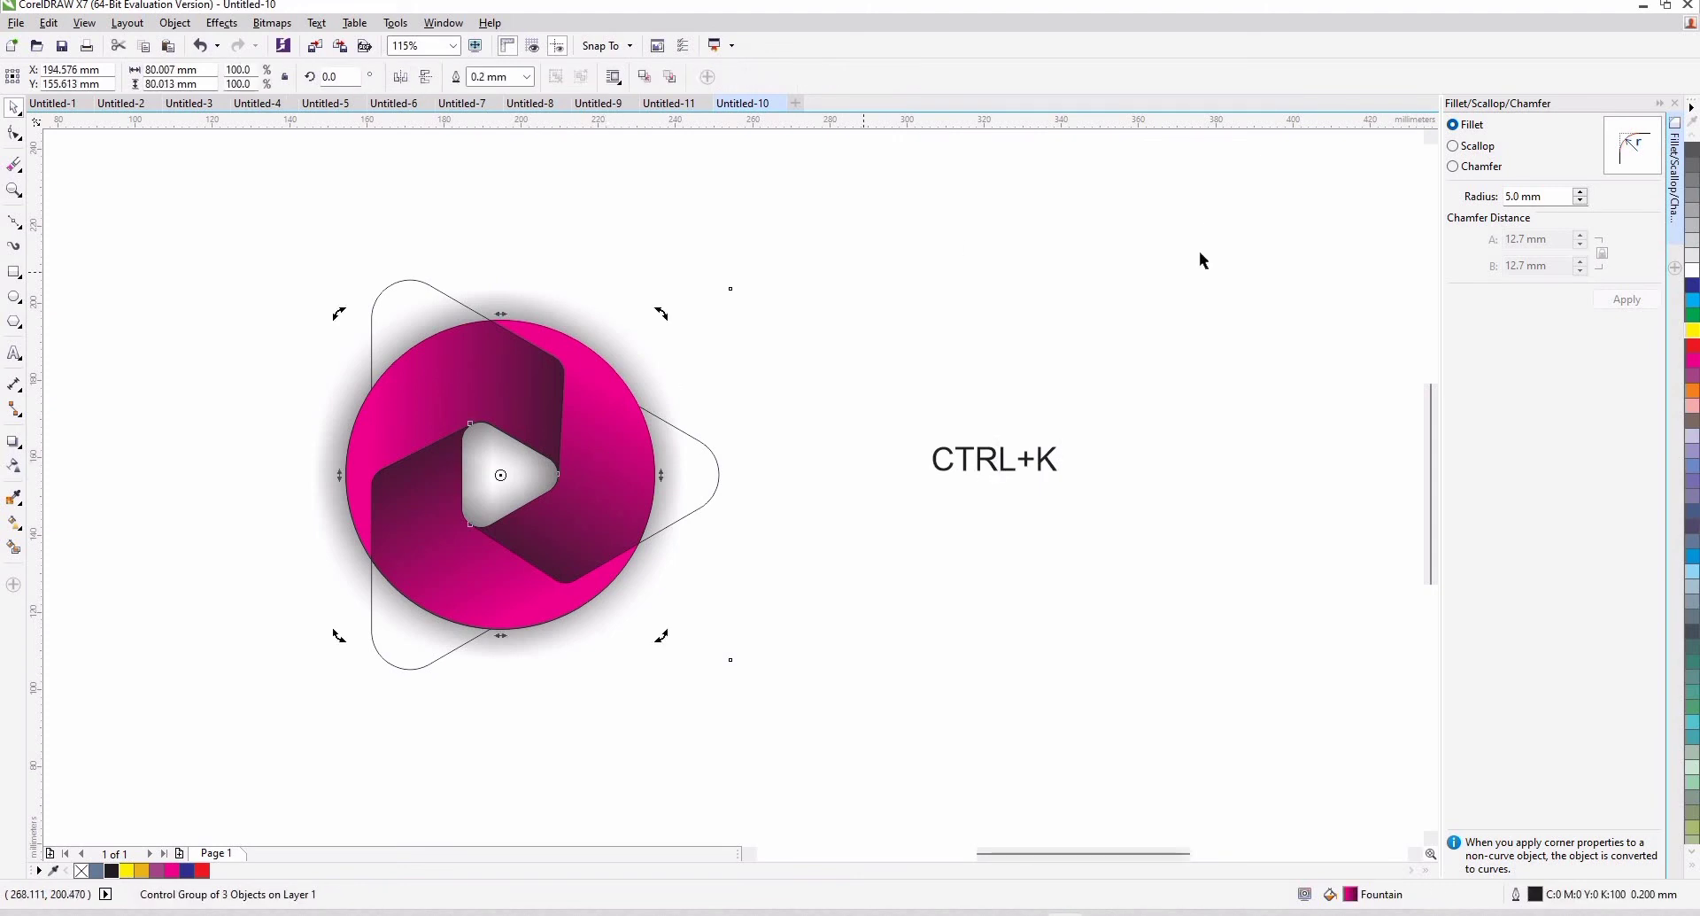
pyautogui.press('Escape')
pyautogui.moveTo(670, 461); pyautogui.dragTo(864, 420)
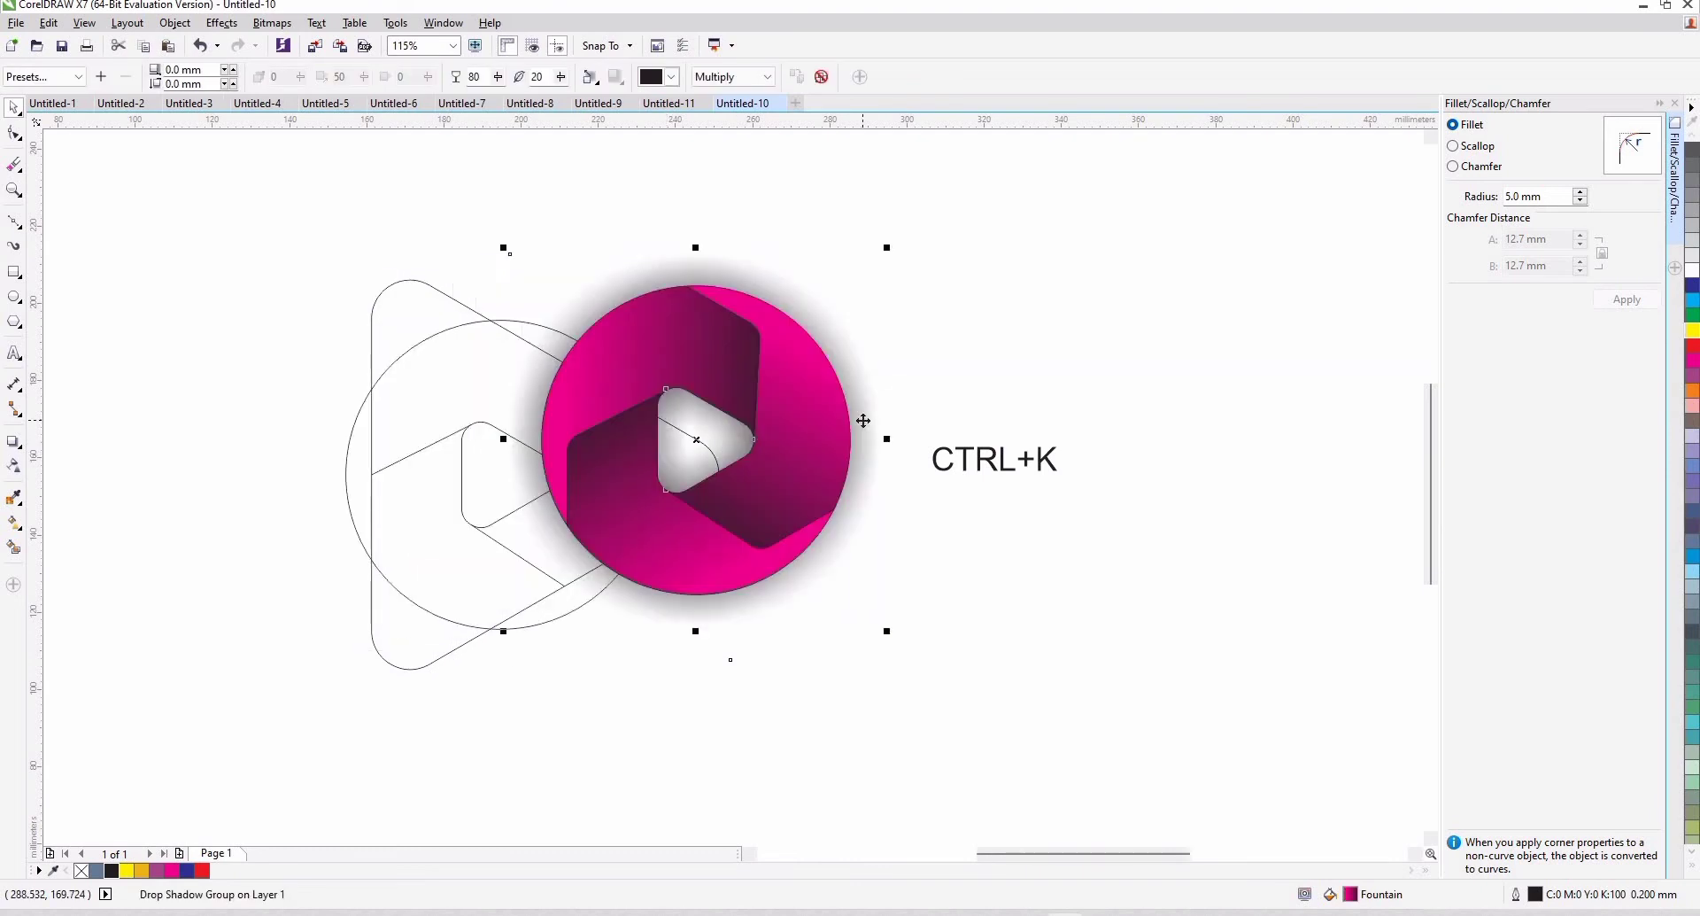
# Undo the last move of the shadowed blade group and break the drop shadow apart from the blades
pyautogui.hotkey('ctrl', 'z')
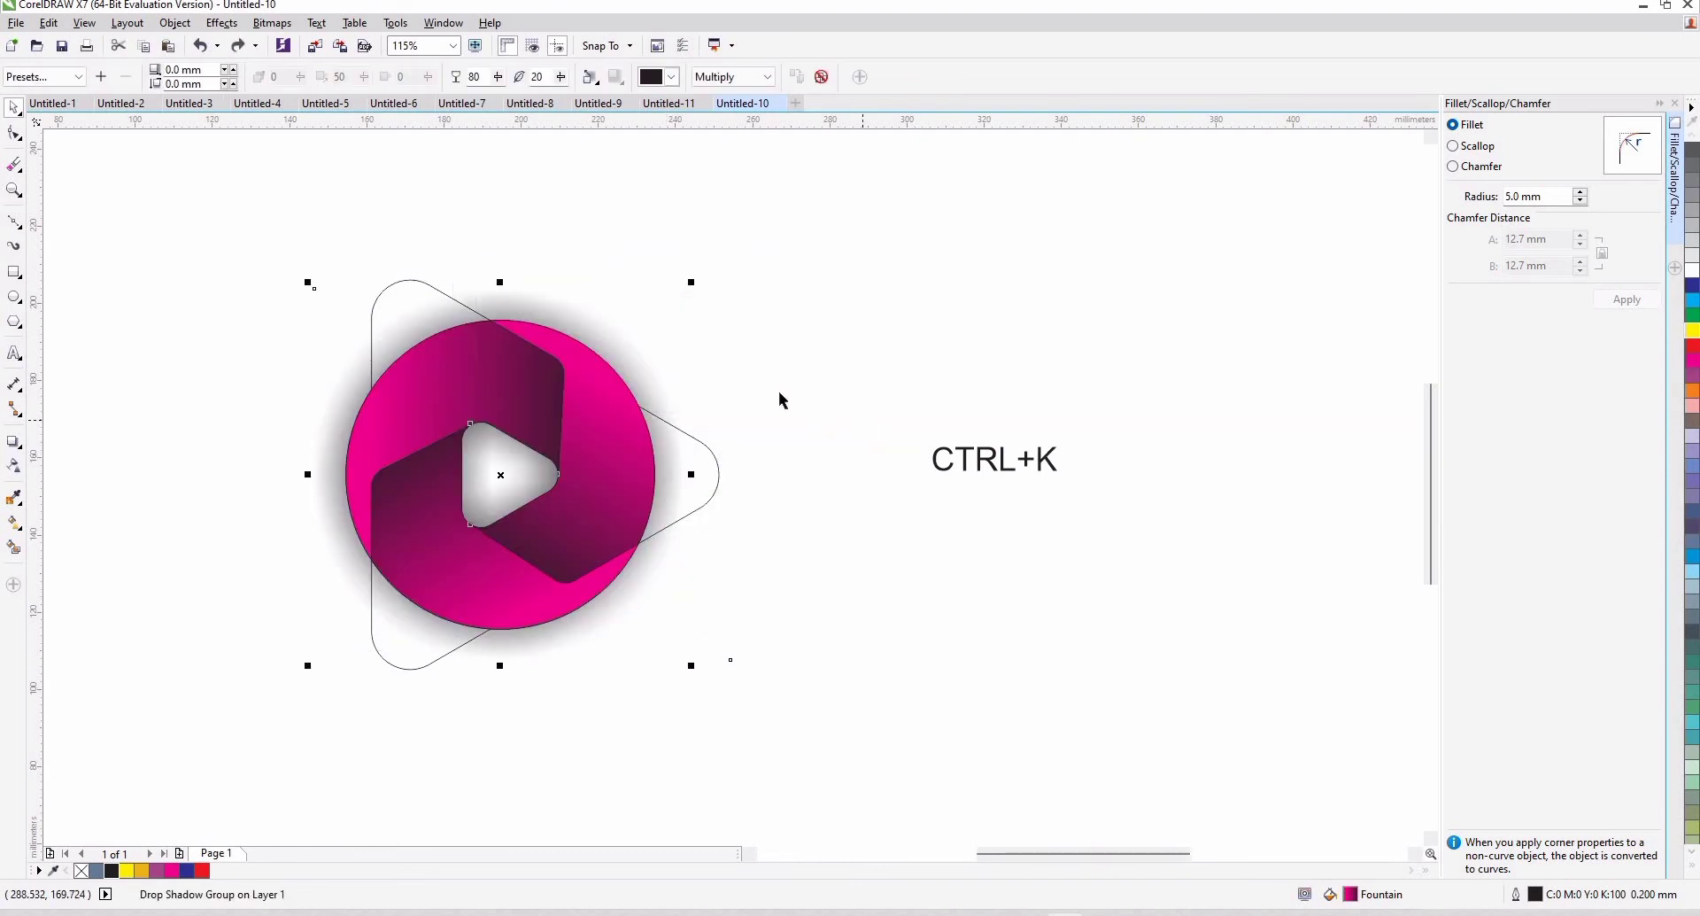
pyautogui.hotkey('ctrl', 'k')
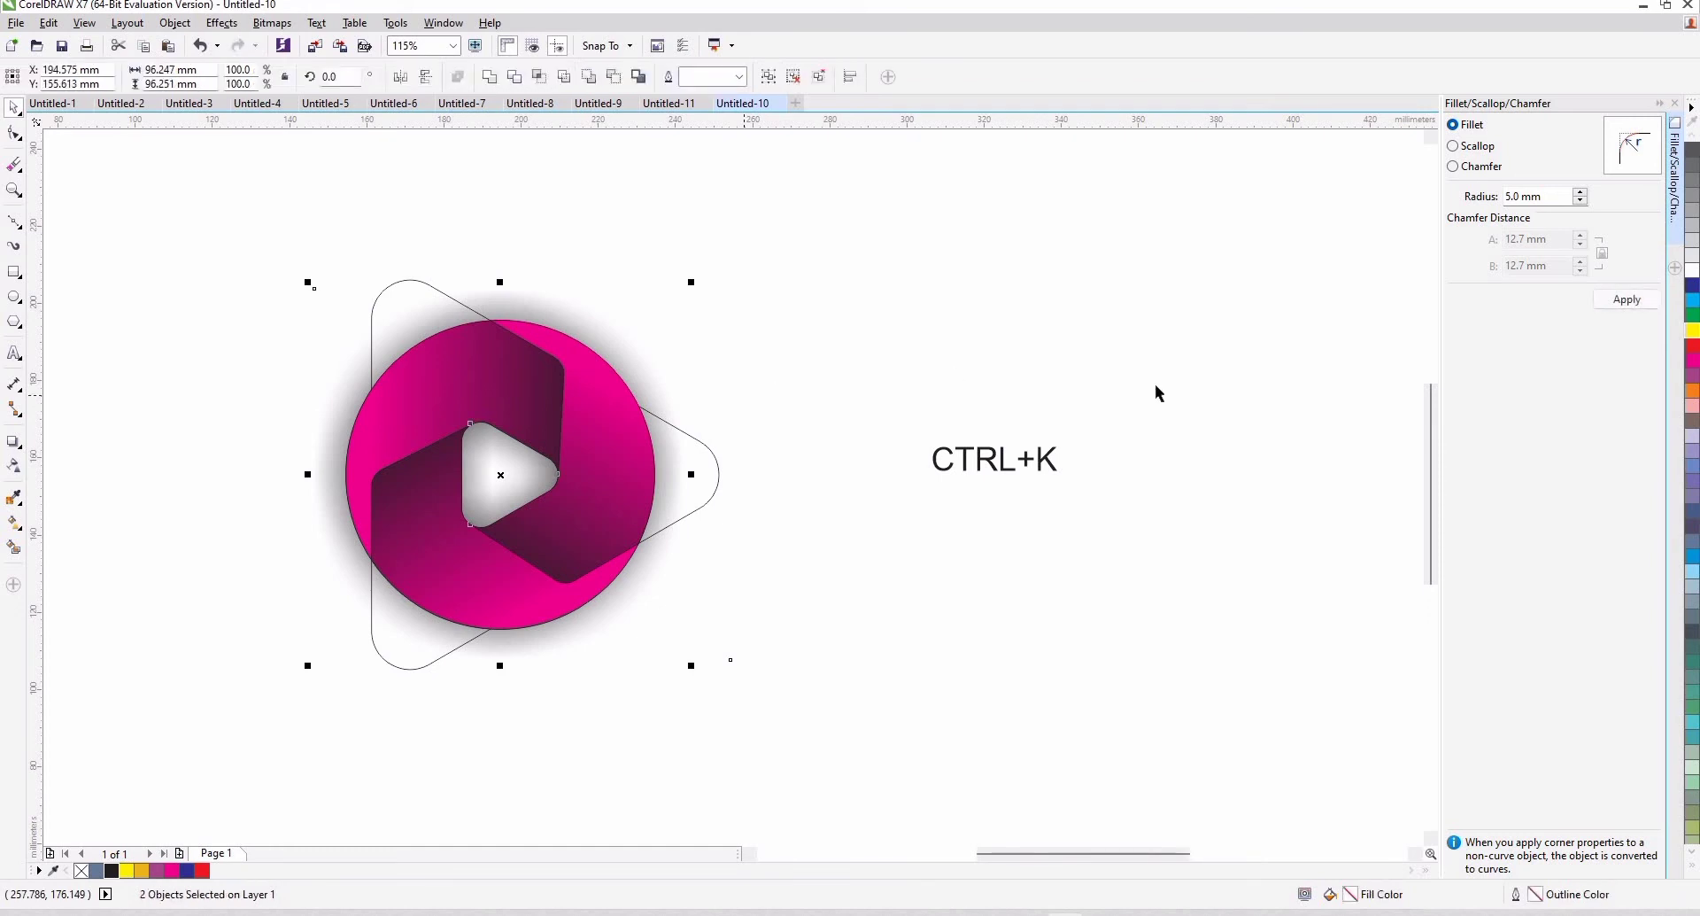
pyautogui.click(721, 455)
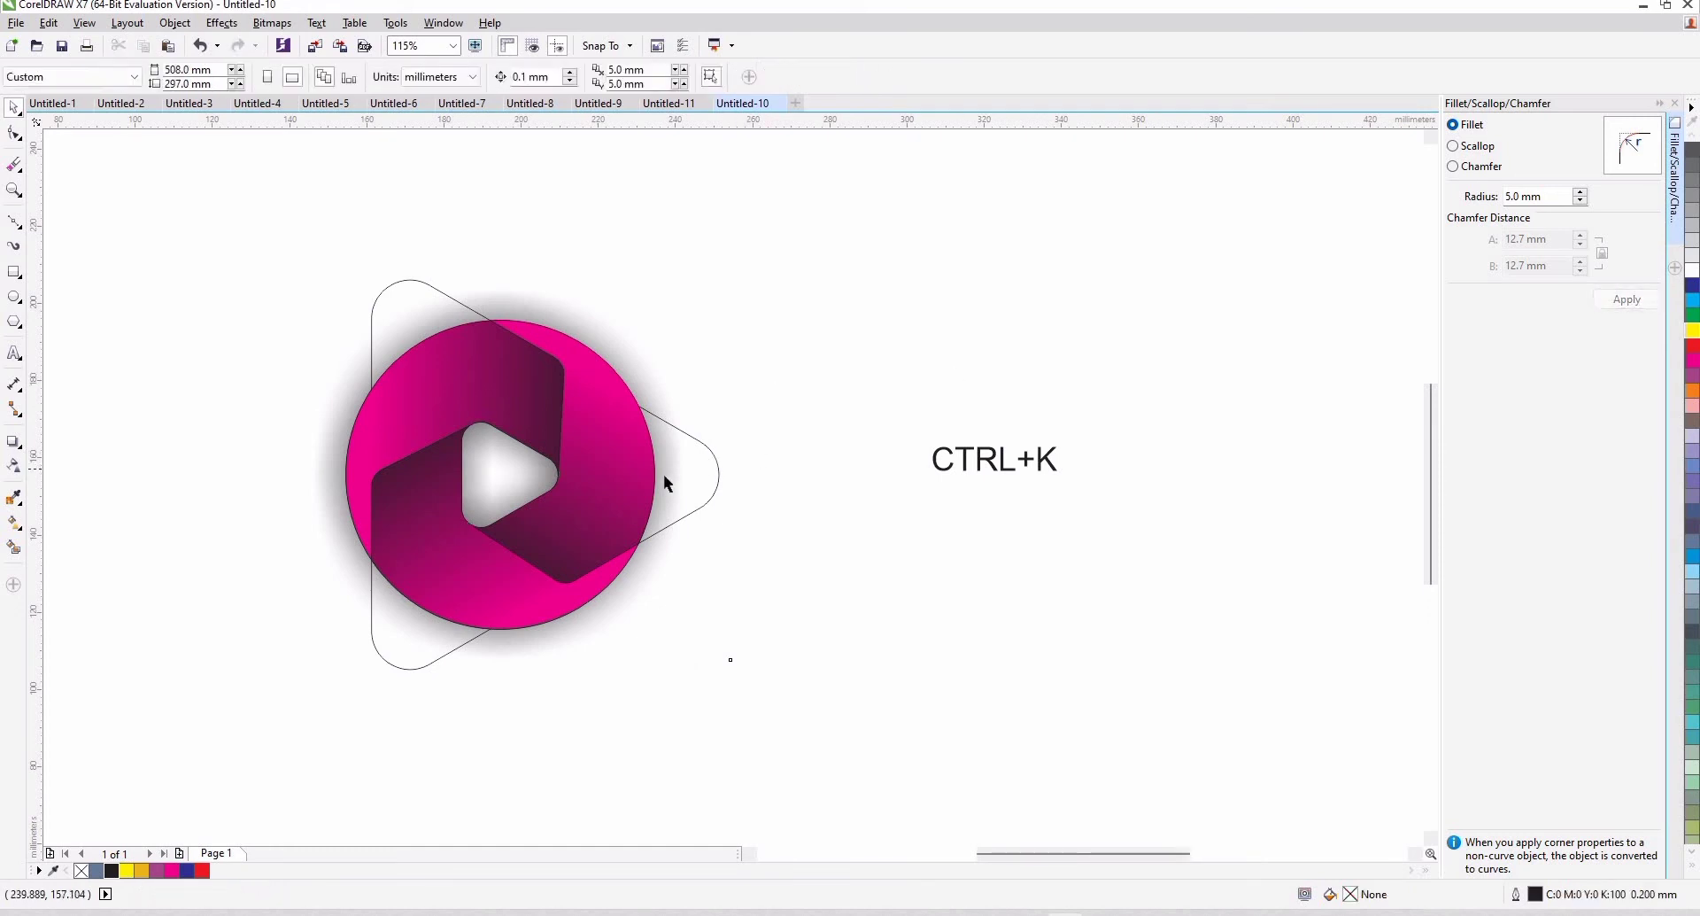
# Move the separated shadow out from behind the blades into the empty area and delete the "CTRL+K" text
pyautogui.moveTo(662, 475); pyautogui.dragTo(1104, 427)
pyautogui.click(740, 472)
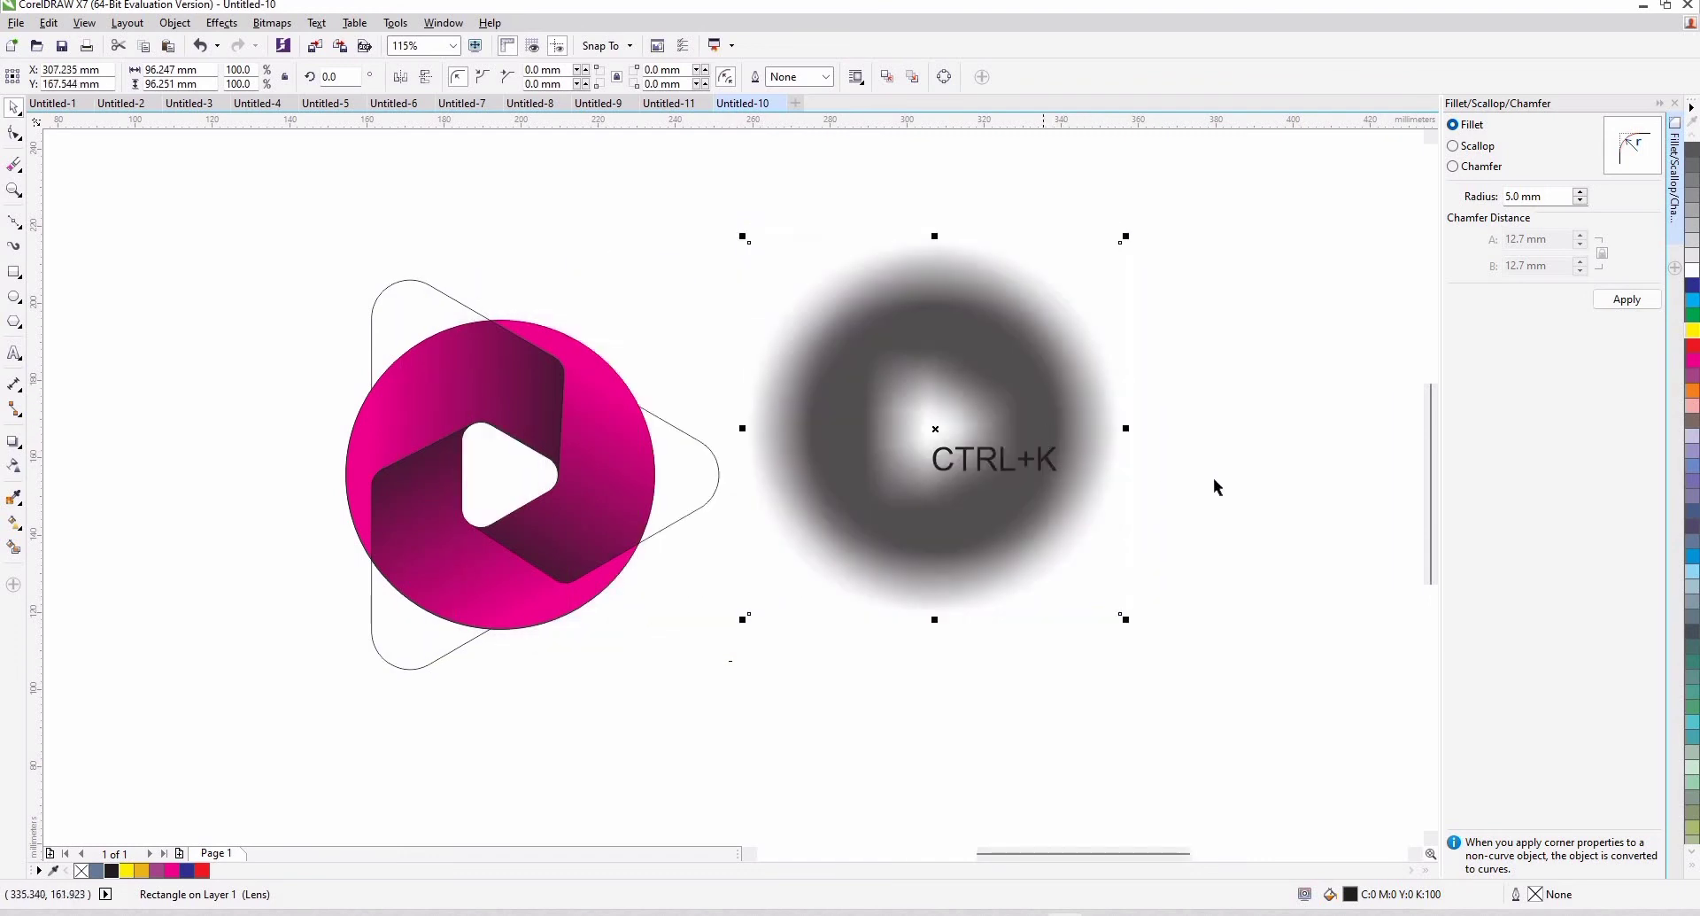
pyautogui.press('Escape')
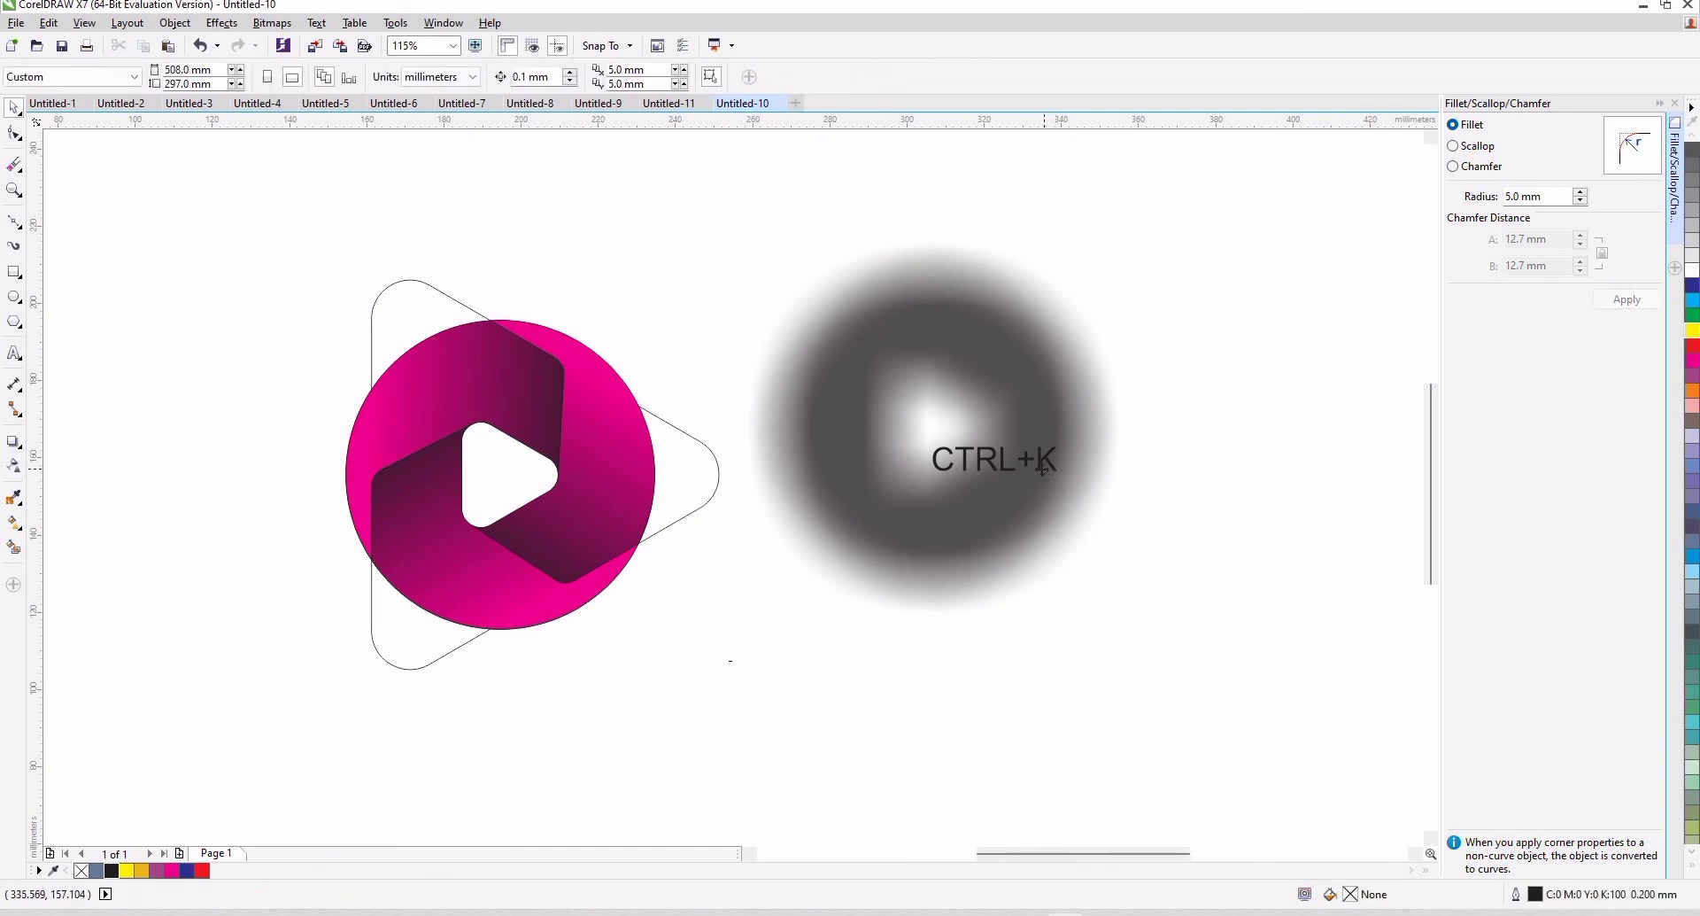
pyautogui.click(1043, 470)
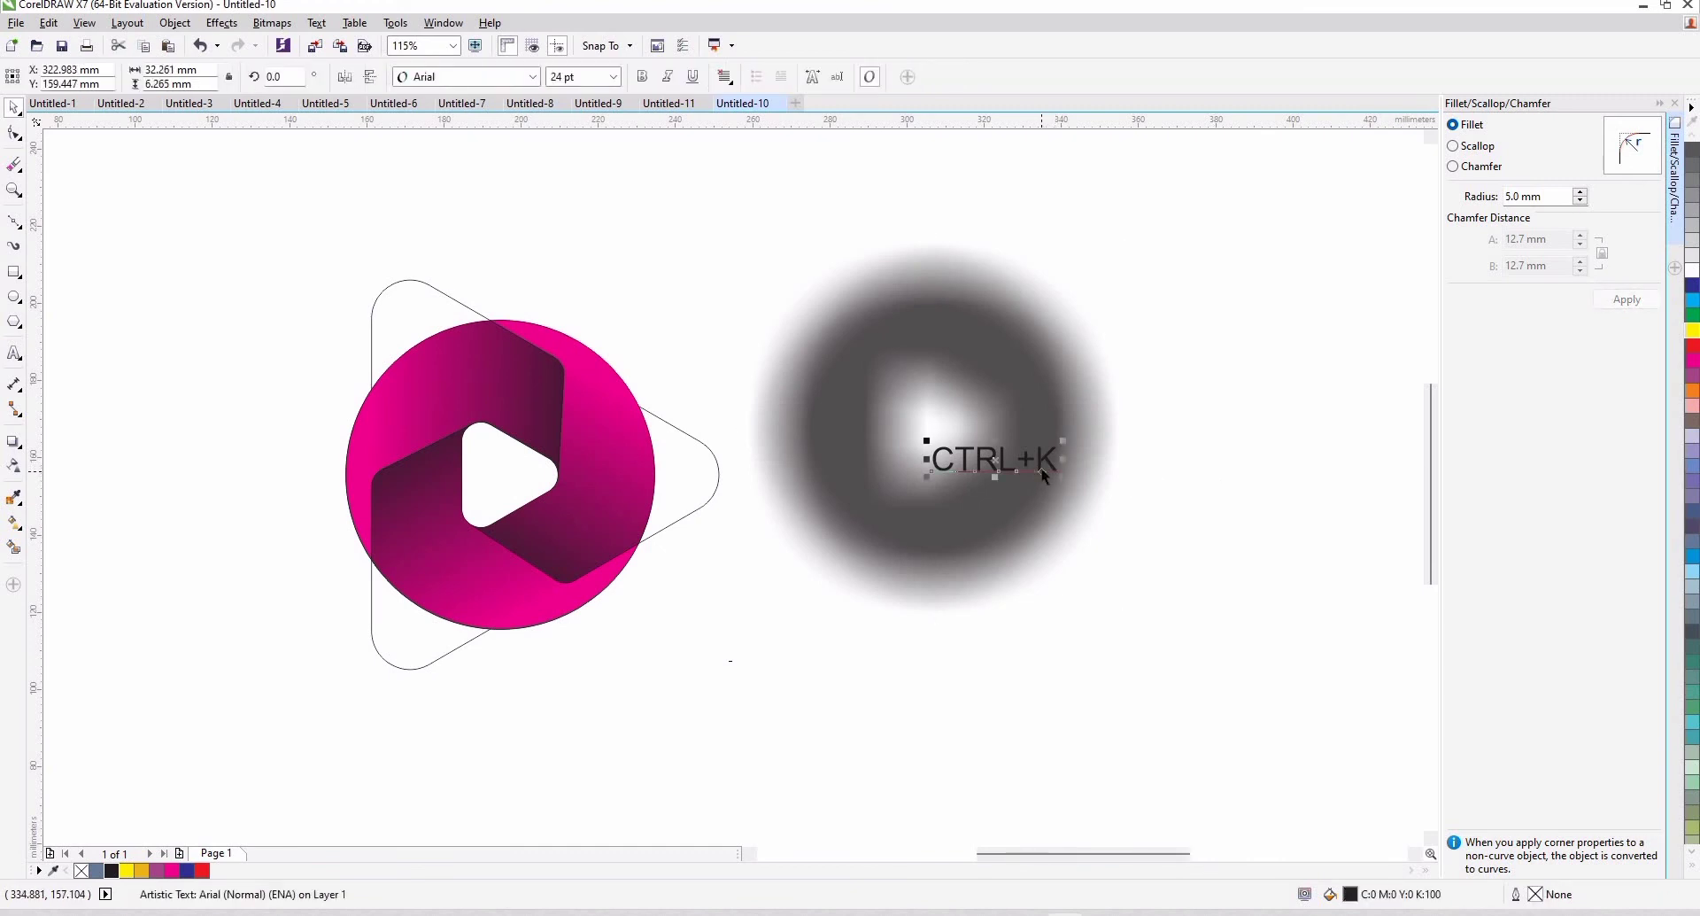
pyautogui.press('Delete')
# PowerClip the separated shadow inside the large rounded triangle behind the blades
pyautogui.moveTo(945, 474)
pyautogui.mouseDown()
pyautogui.moveTo(949, 490)
pyautogui.moveTo(935, 456)
pyautogui.mouseUp()
pyautogui.rightClick(936, 457)
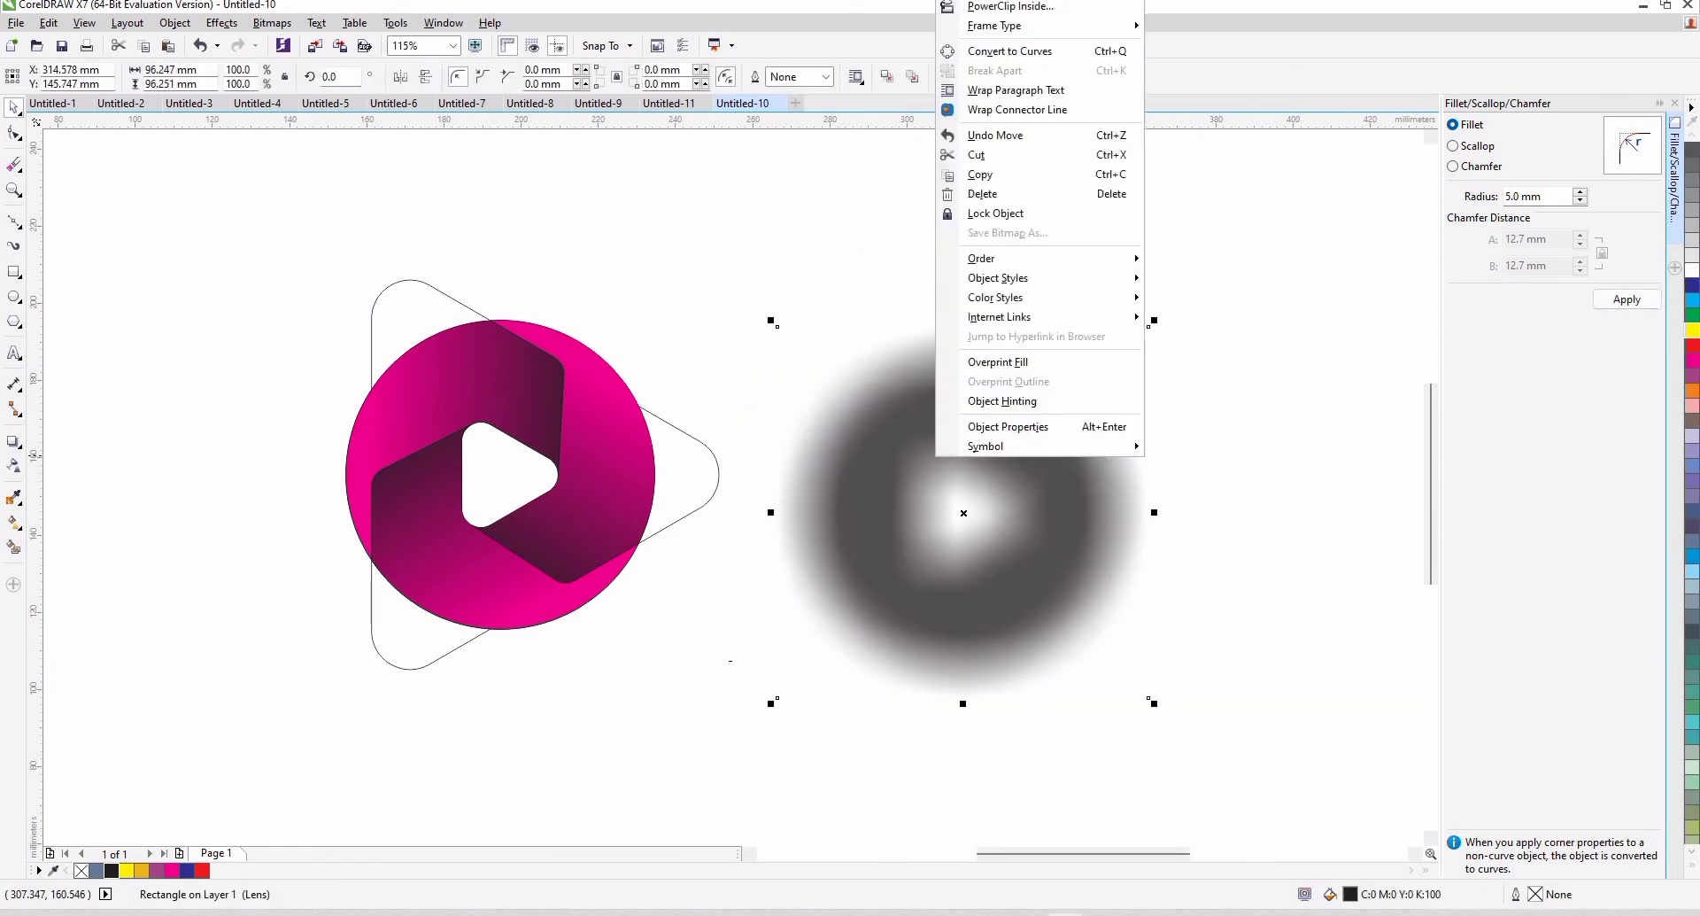
pyautogui.click(1030, 10)
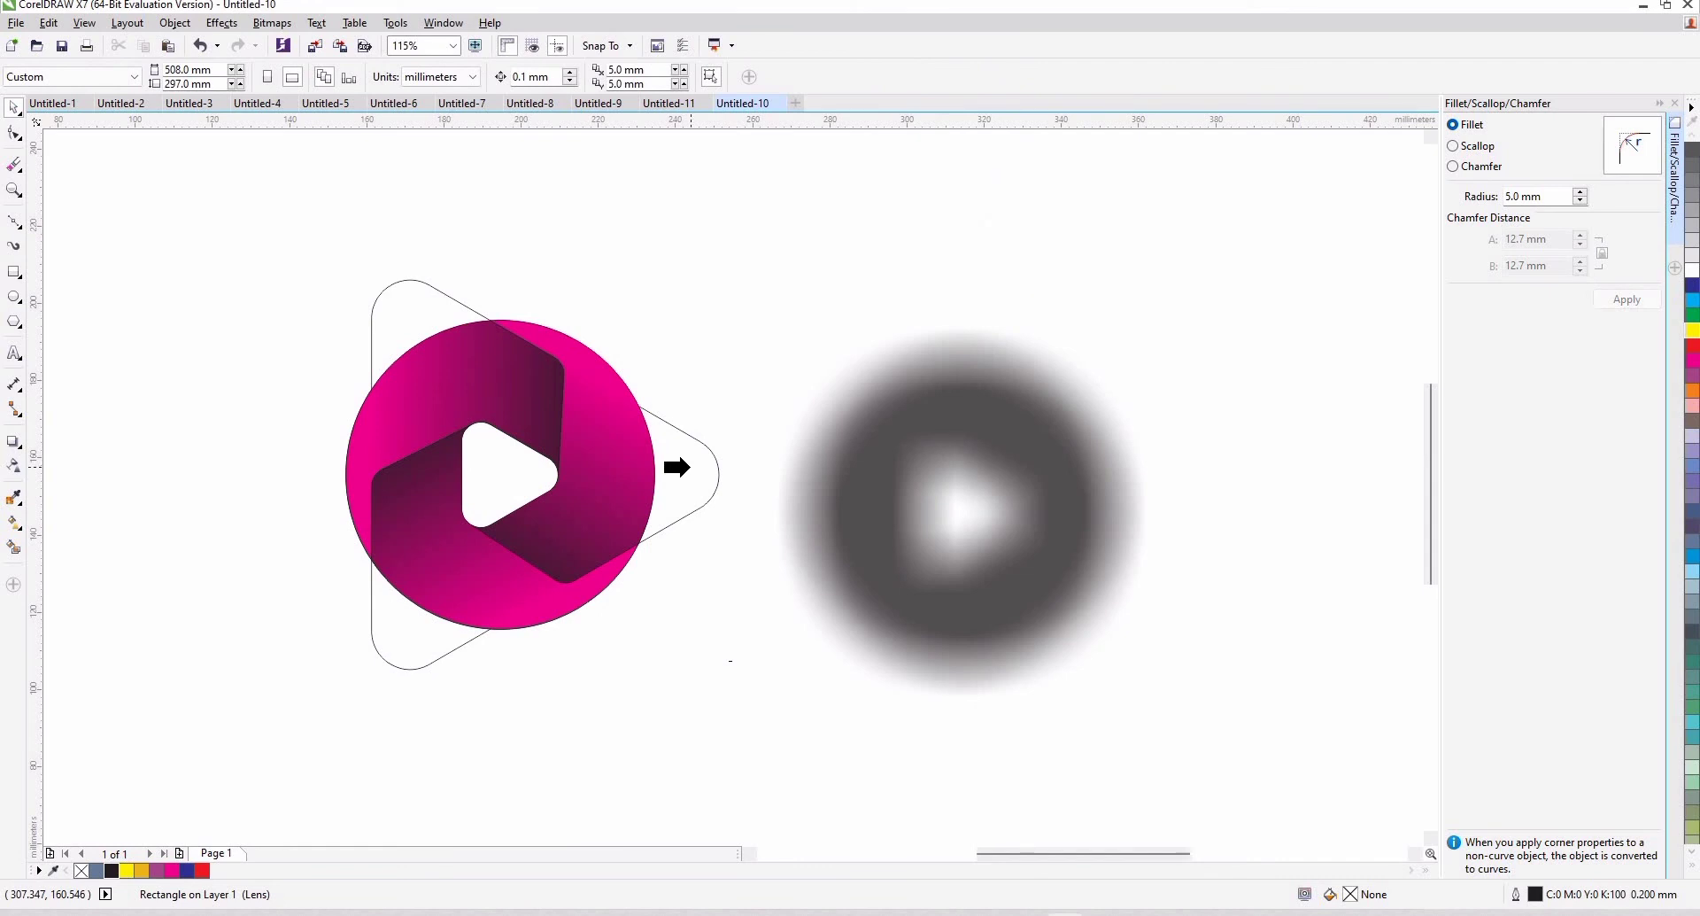
pyautogui.click(690, 467)
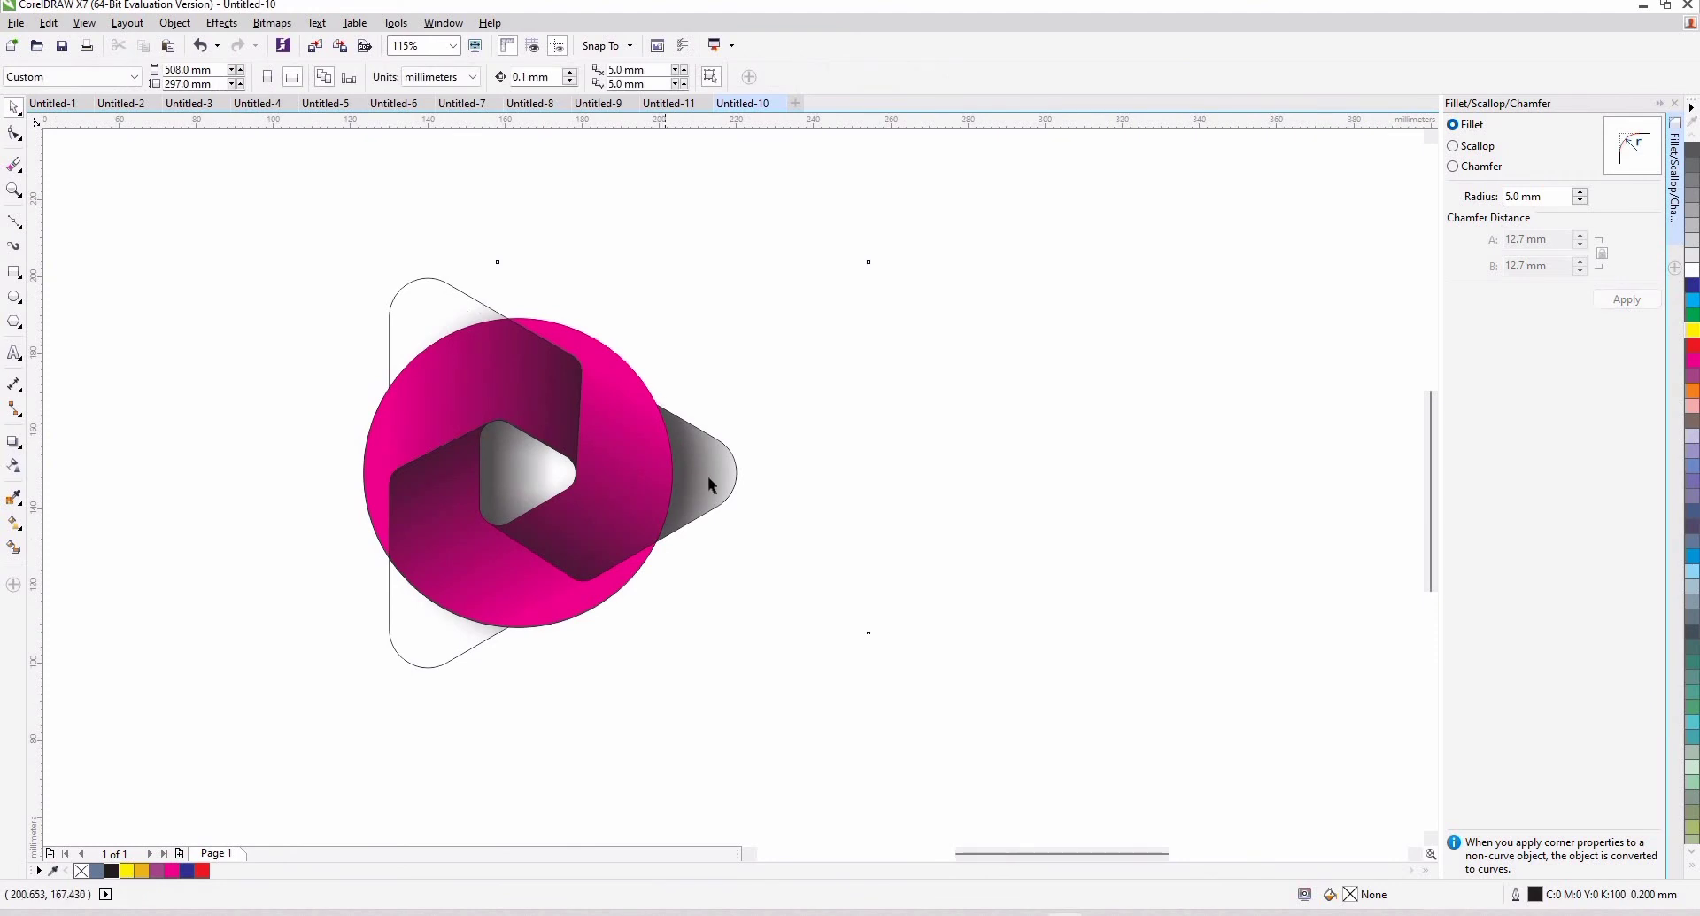
# Edit the triangle's PowerClip contents to center the shadow under the blade ring, and fill the triangle with magenta
pyautogui.click(708, 476)
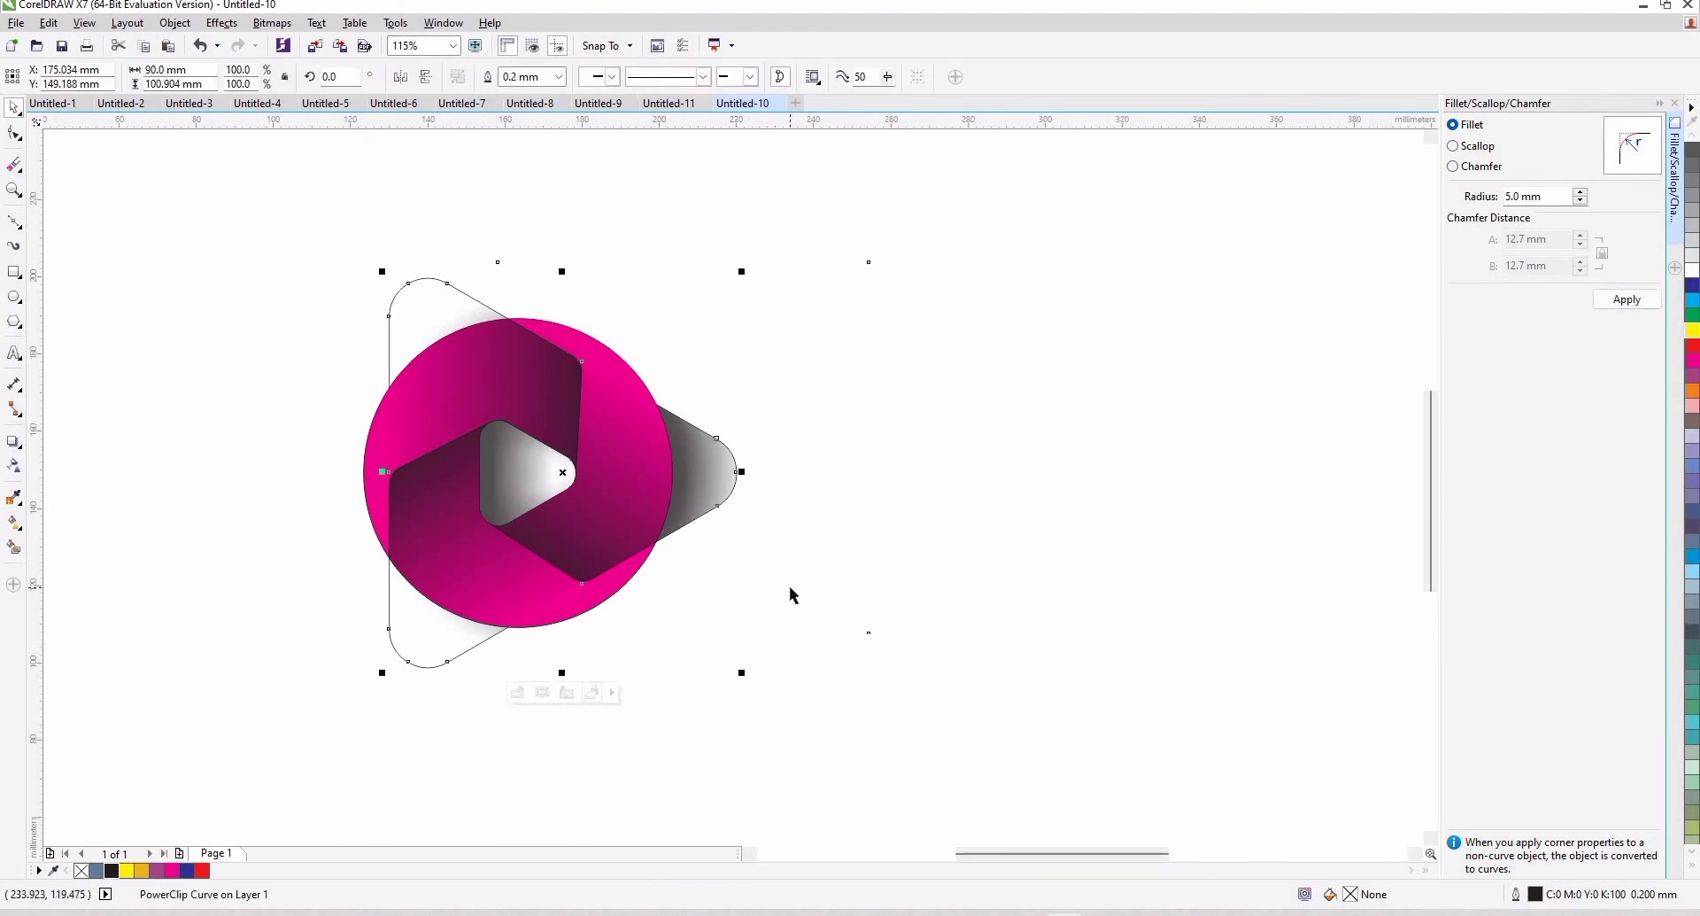
pyautogui.doubleClick(709, 482)
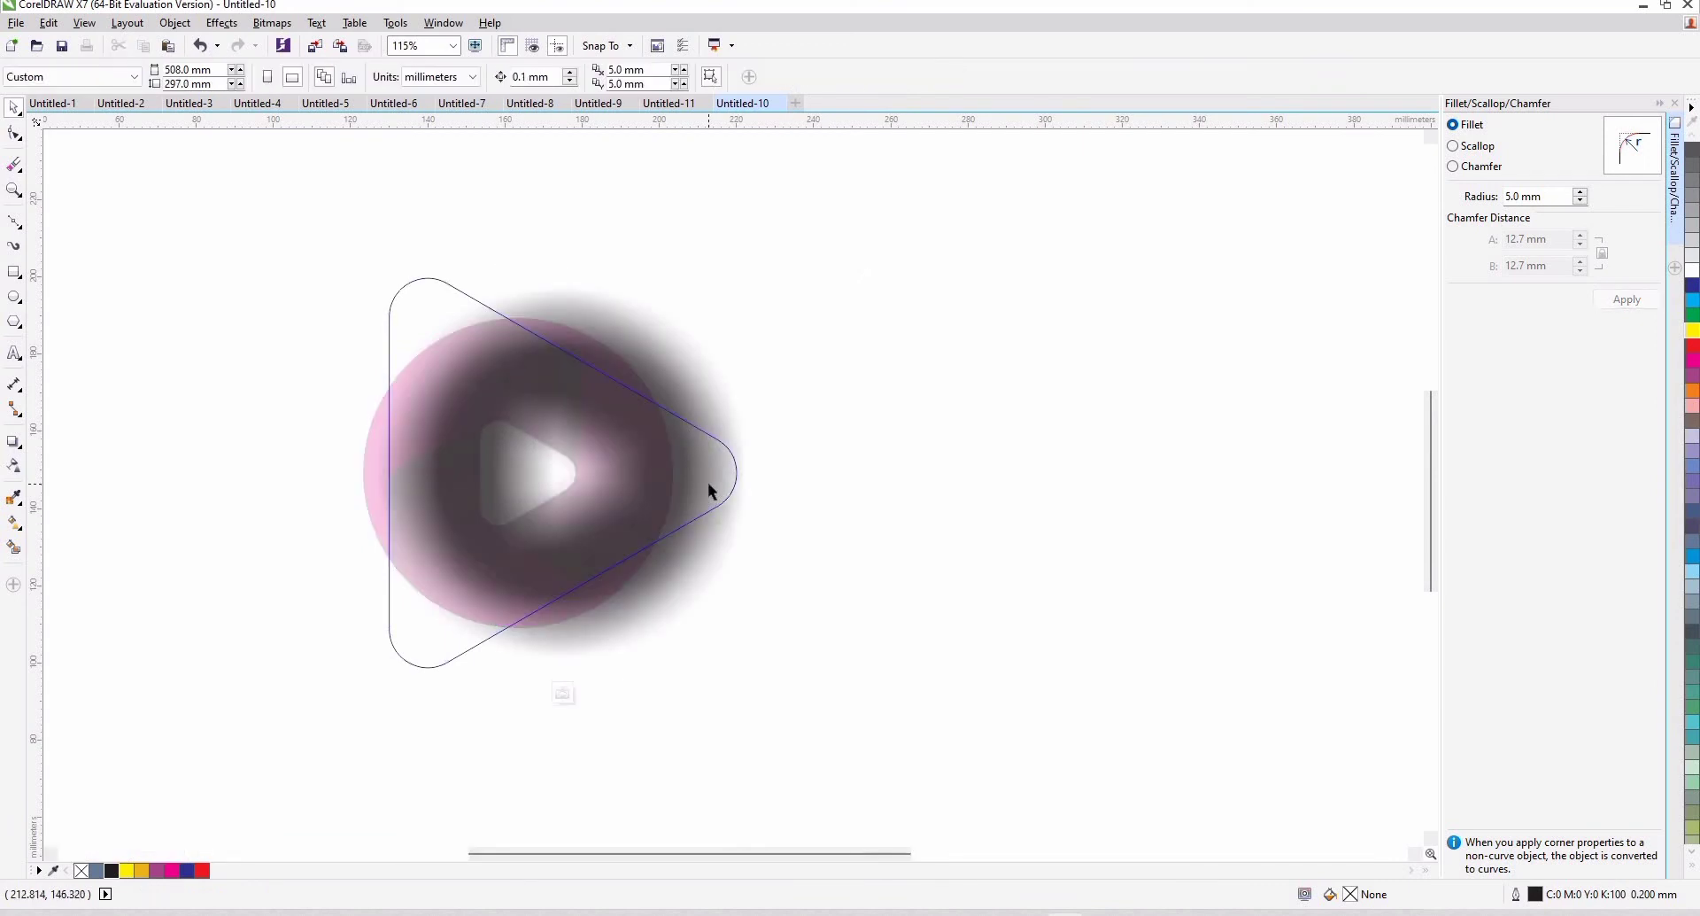
pyautogui.click(520, 472)
pyautogui.moveTo(521, 470)
pyautogui.mouseDown()
pyautogui.moveTo(552, 468)
pyautogui.moveTo(533, 475)
pyautogui.mouseUp()
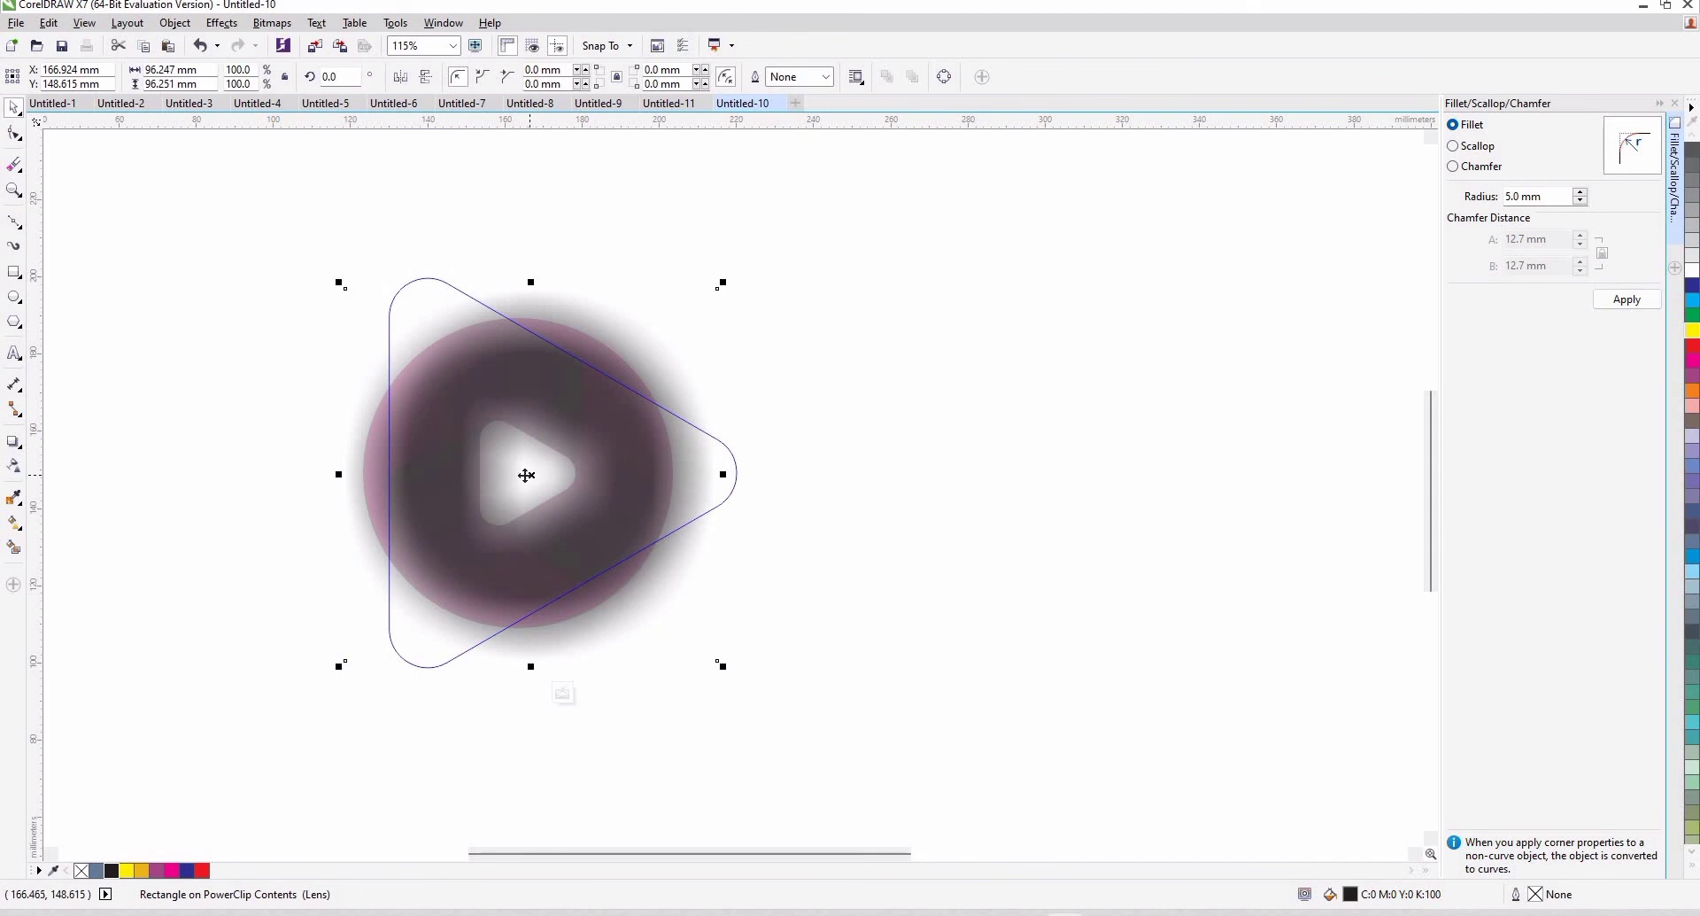
pyautogui.click(530, 474)
pyautogui.click(876, 414)
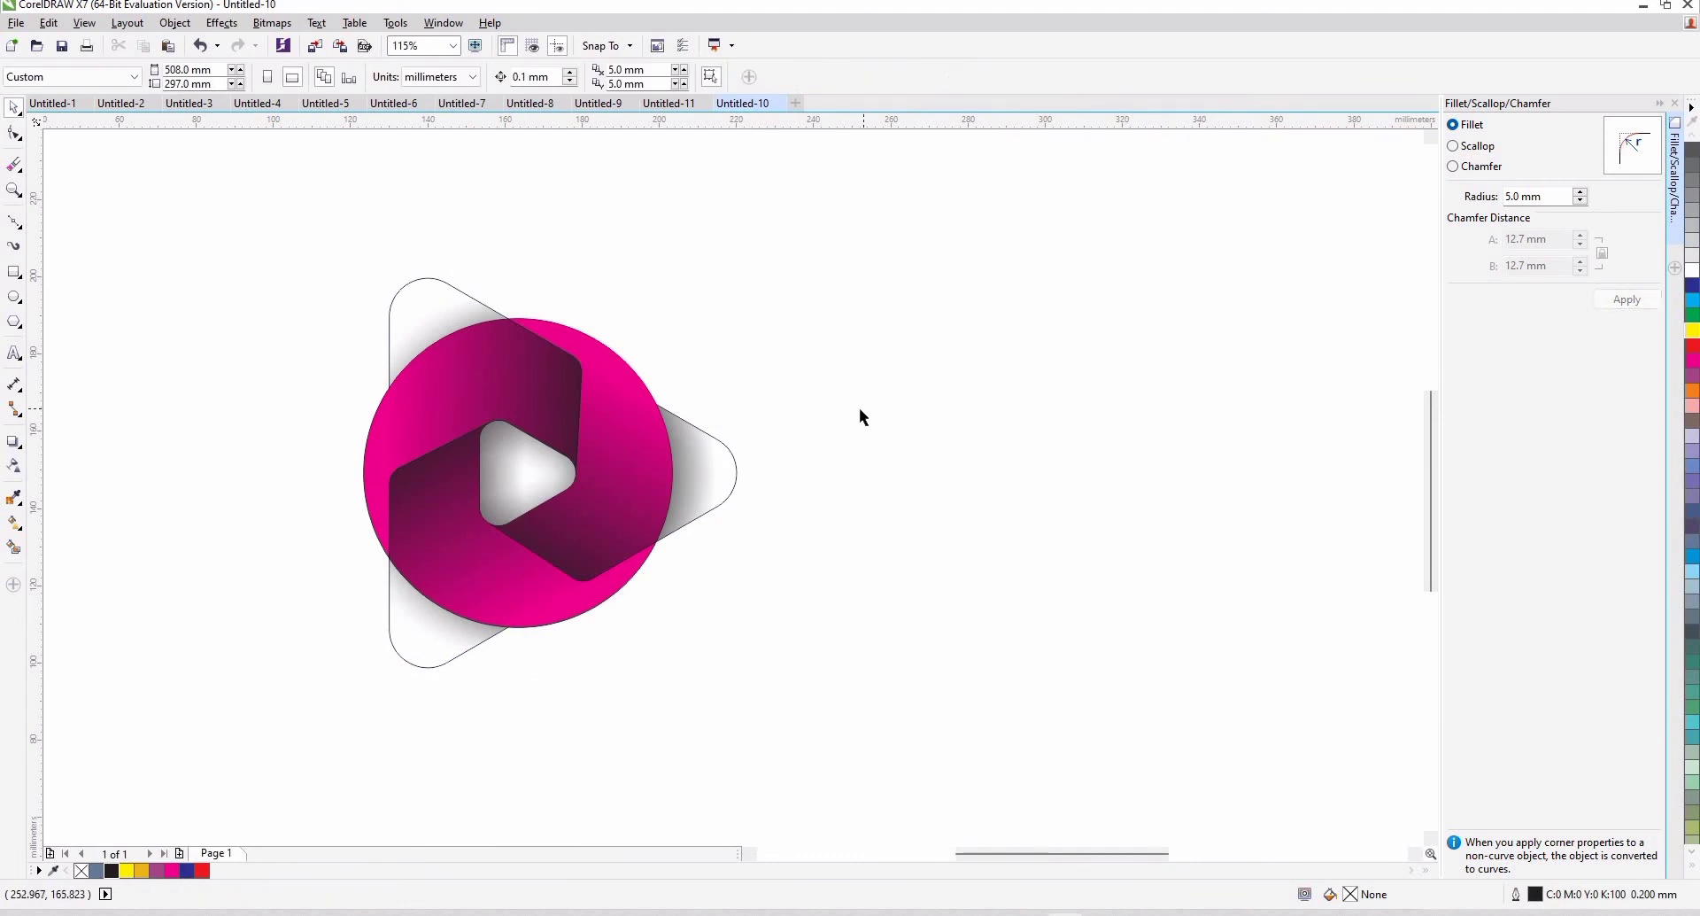
pyautogui.click(709, 464)
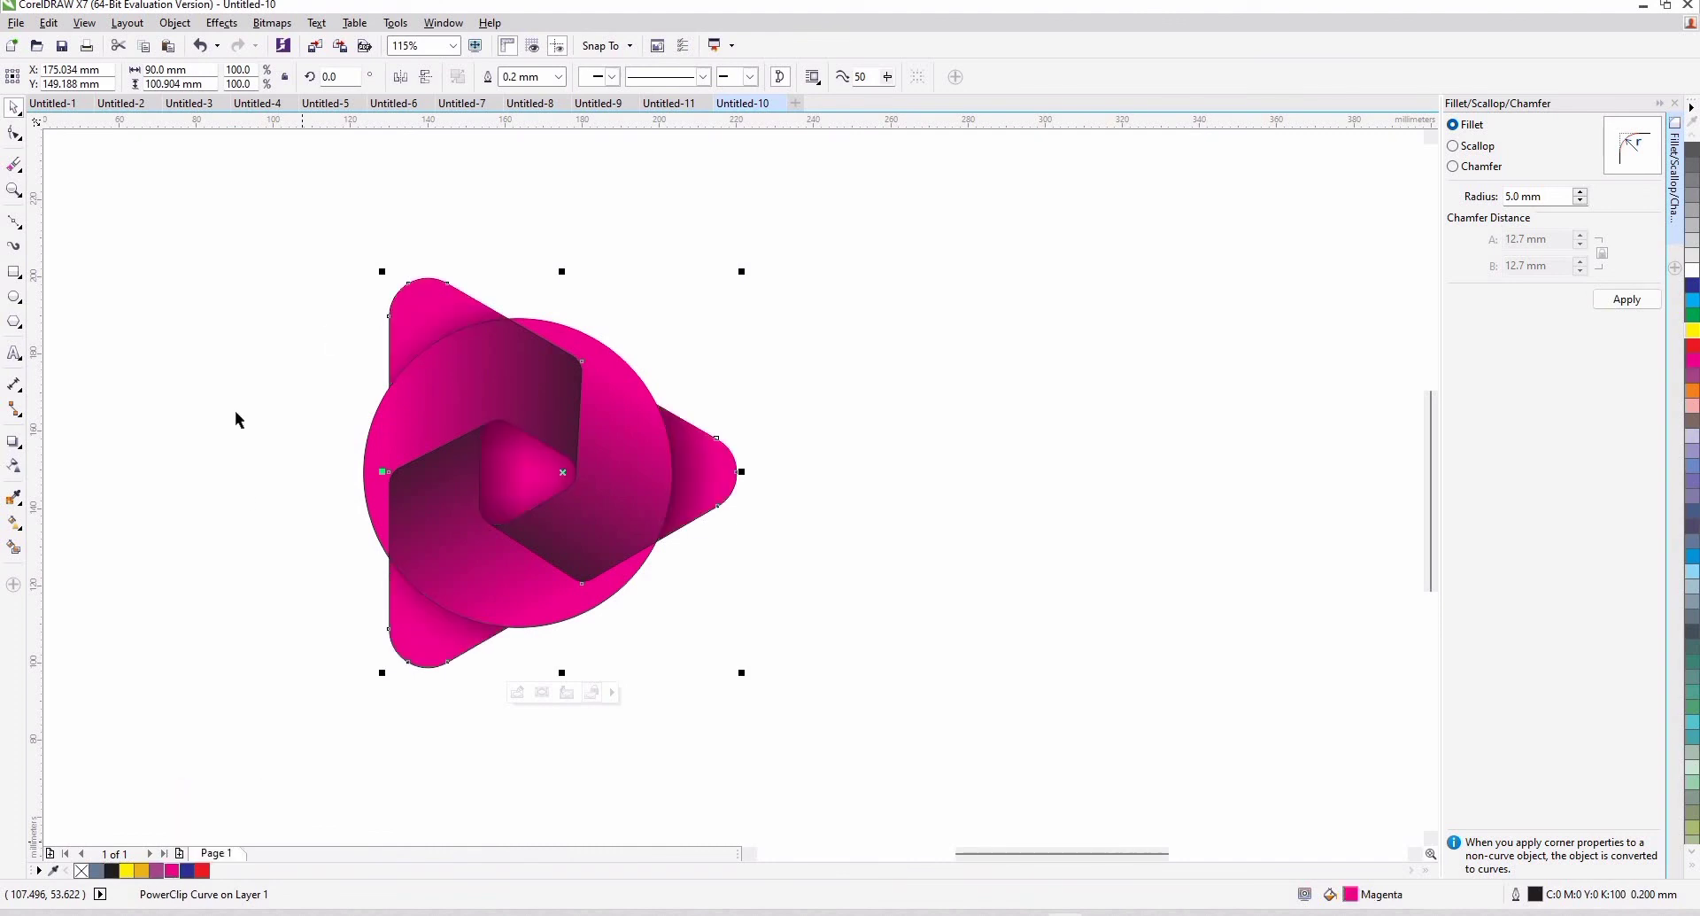
# Draw a square about 33 mm wide over the small rounded triangular opening at the logo's center
pyautogui.click(16, 275)
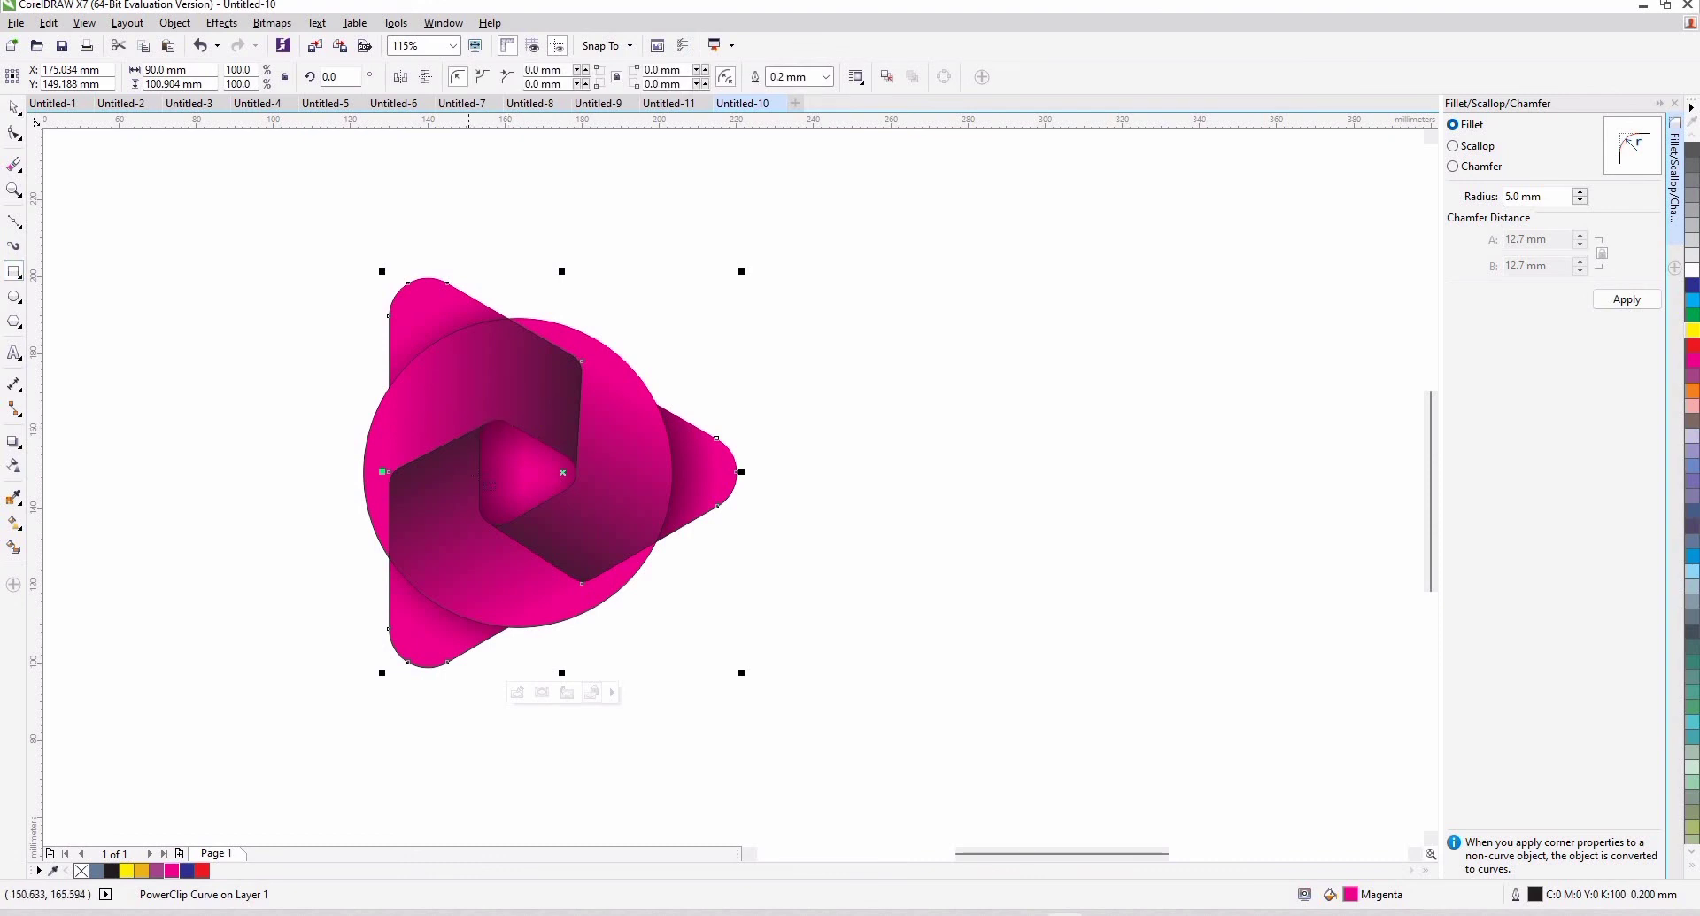
pyautogui.moveTo(470, 407); pyautogui.dragTo(596, 534)
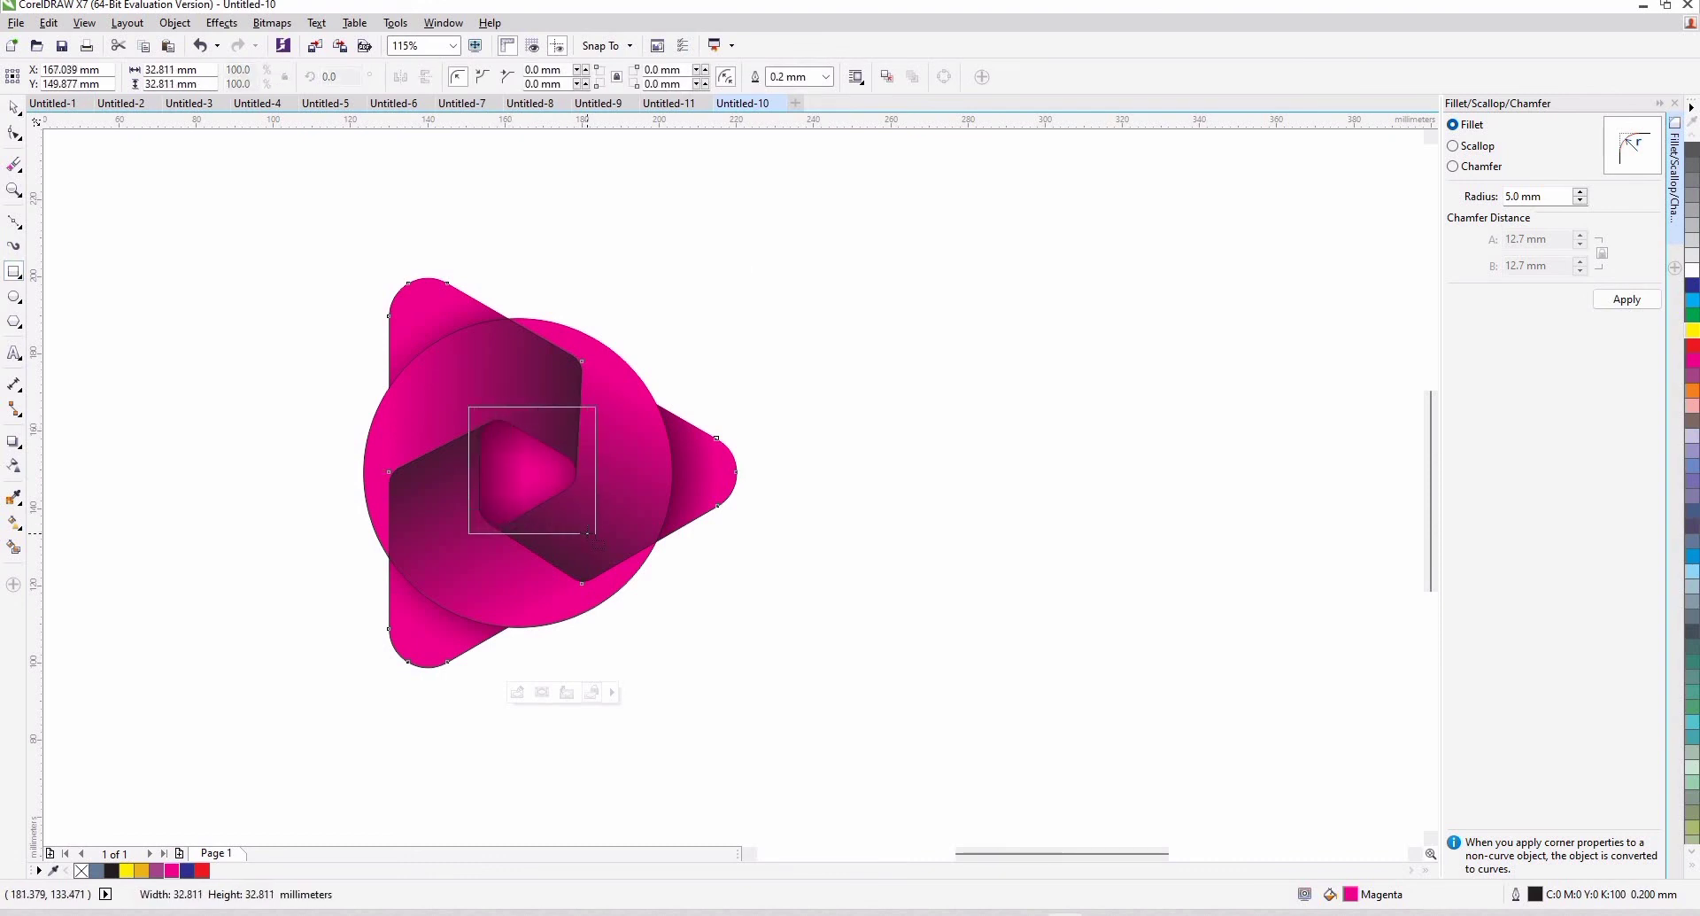
pyautogui.click(533, 471)
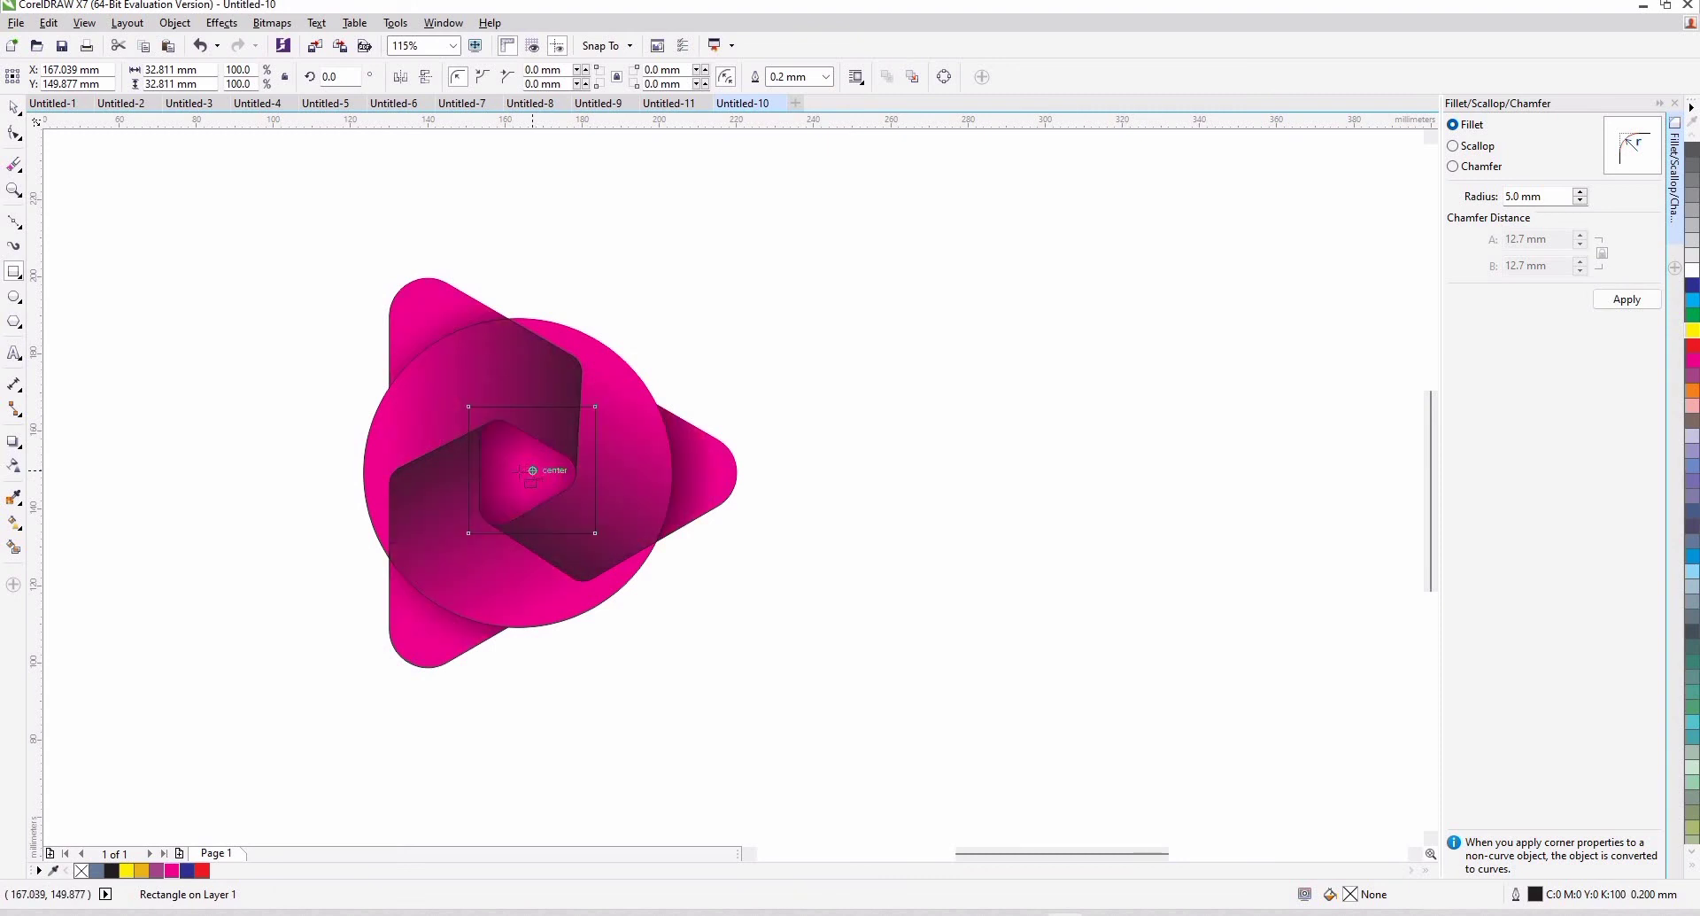
pyautogui.moveTo(532, 470); pyautogui.dragTo(515, 472)
pyautogui.hotkey('ctrl', 'z')
pyautogui.press('space')
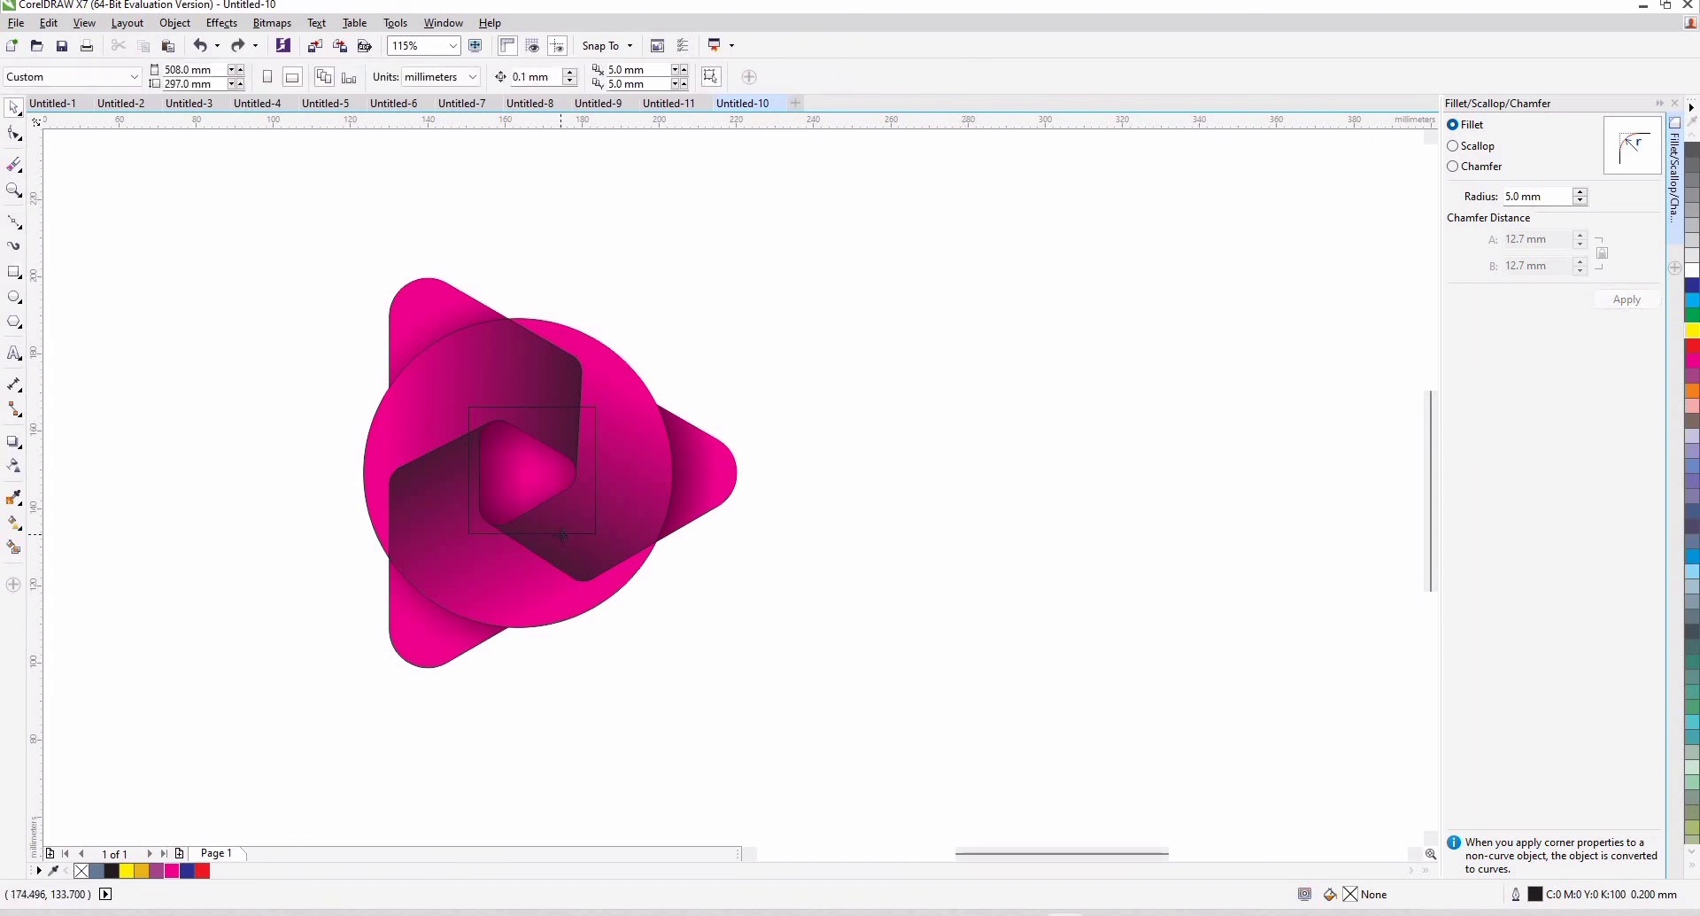
pyautogui.click(538, 485)
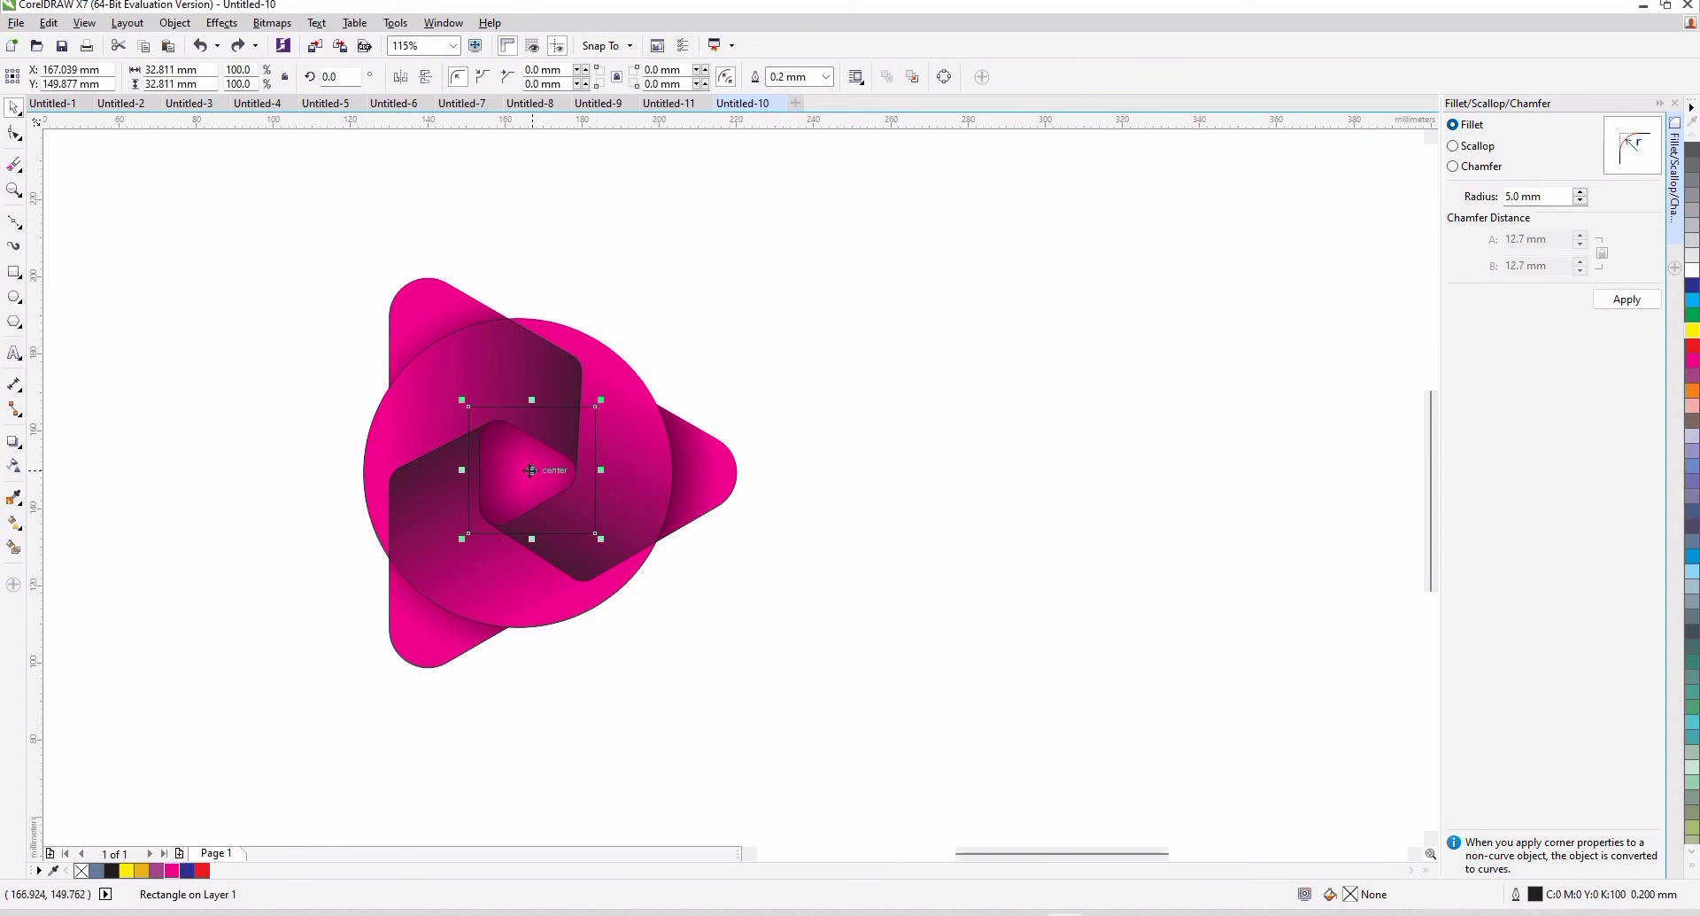
pyautogui.moveTo(531, 470); pyautogui.dragTo(532, 472)
pyautogui.click(927, 409)
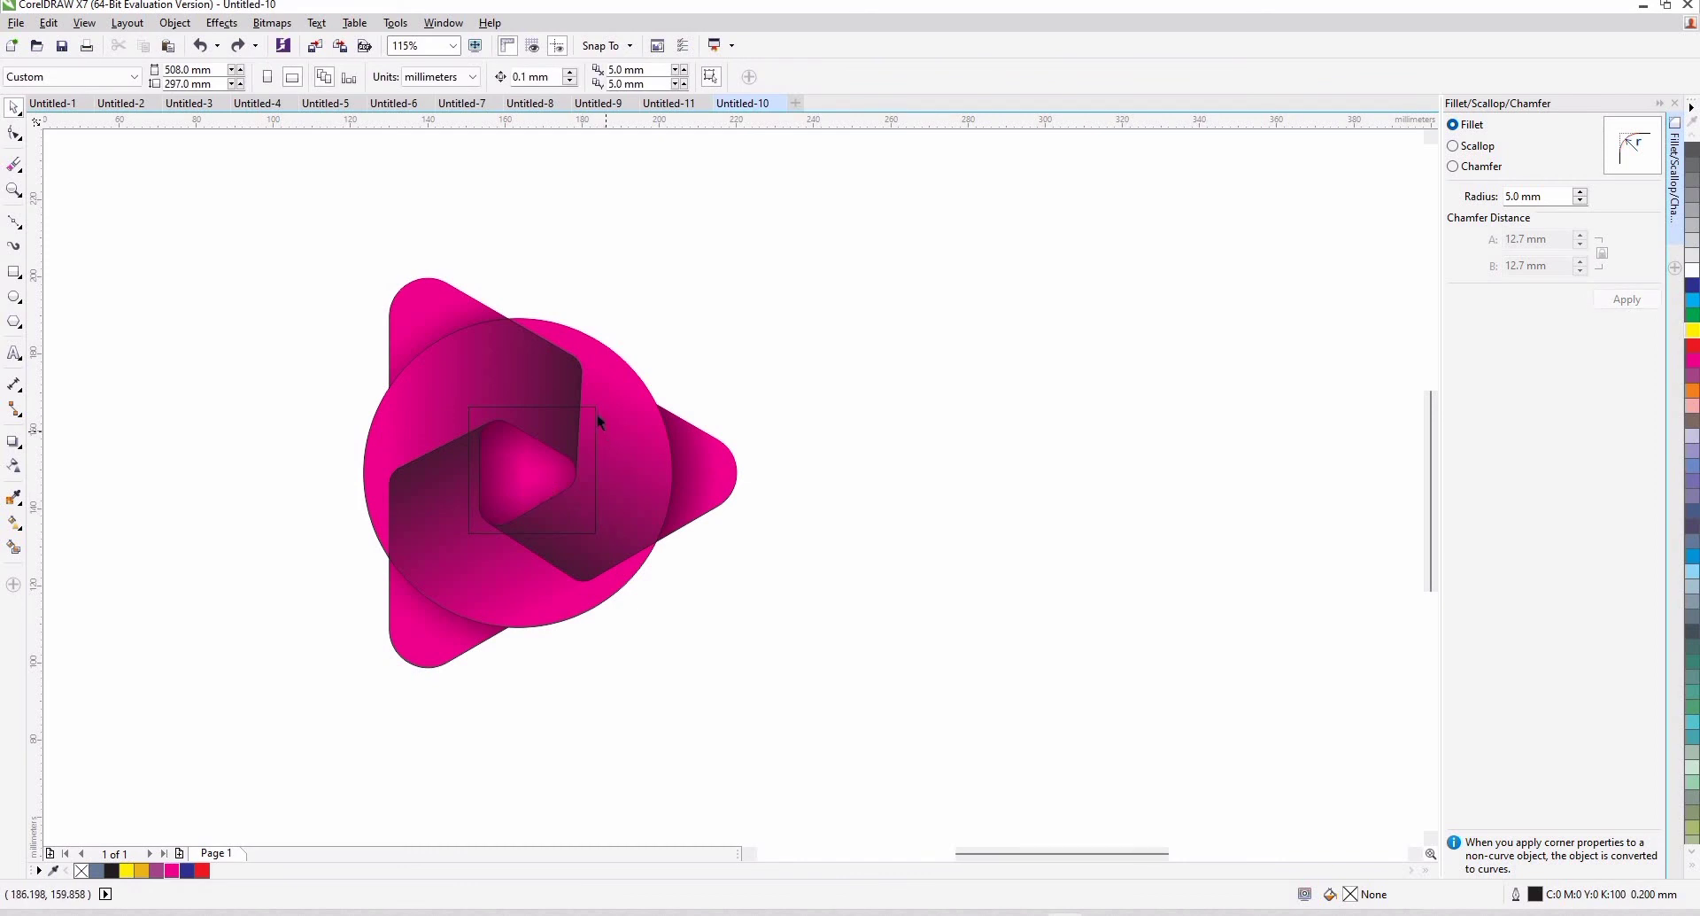
# Fill the central square with the golden yellow C:7 M:29 Y:100 K:0
pyautogui.press('Tab')
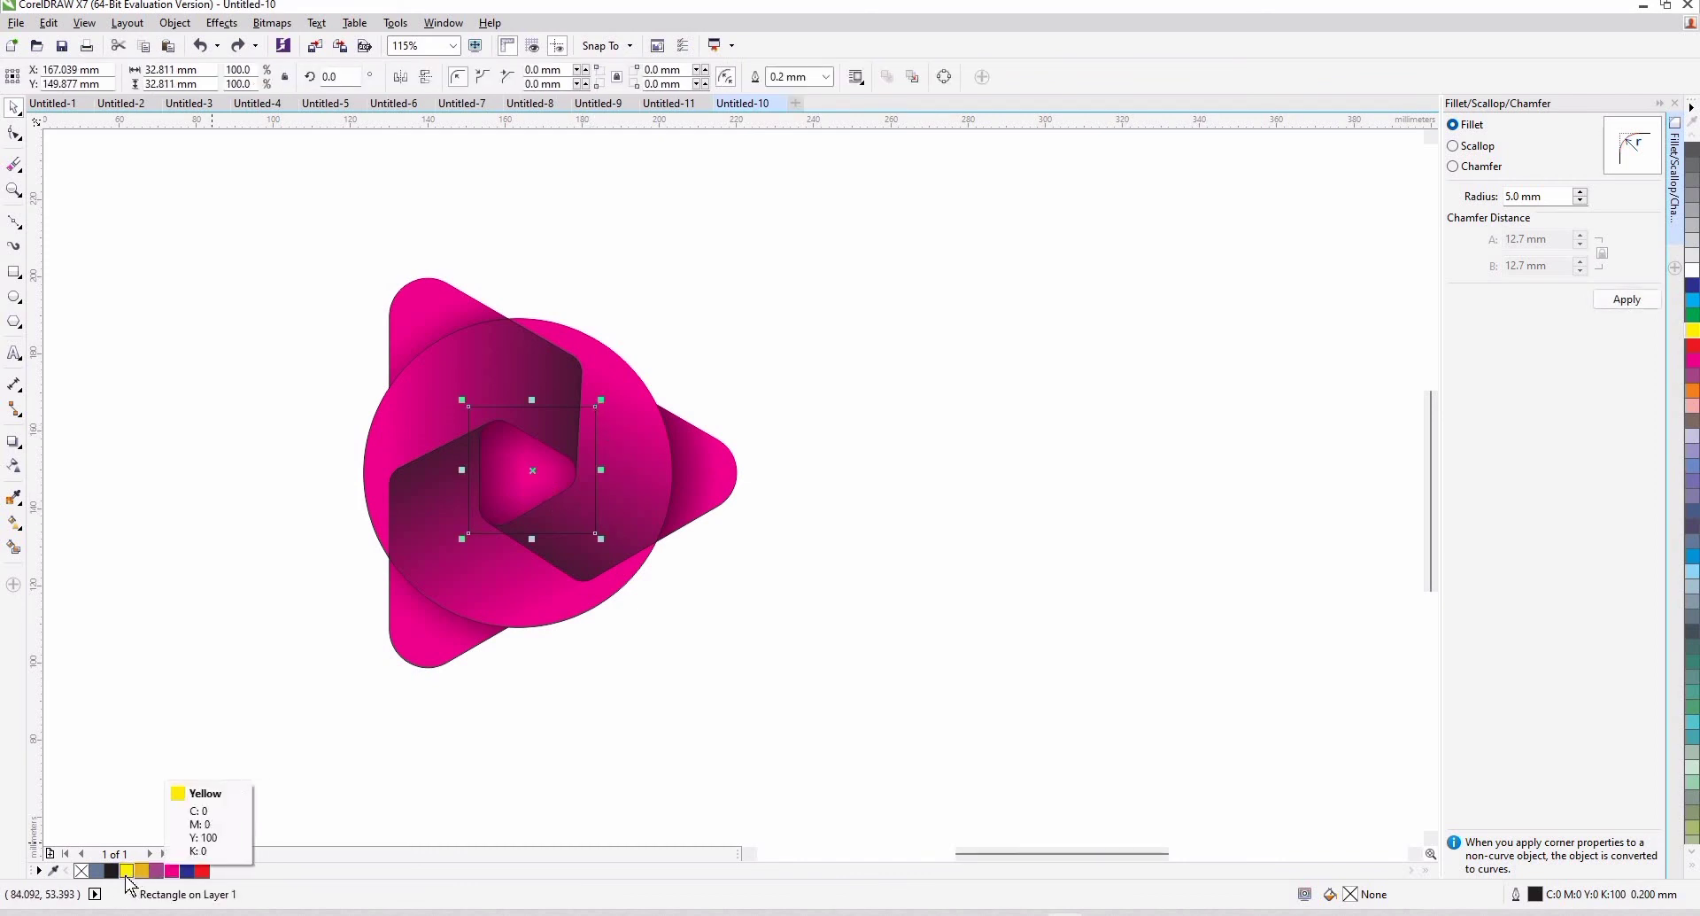
pyautogui.click(128, 874)
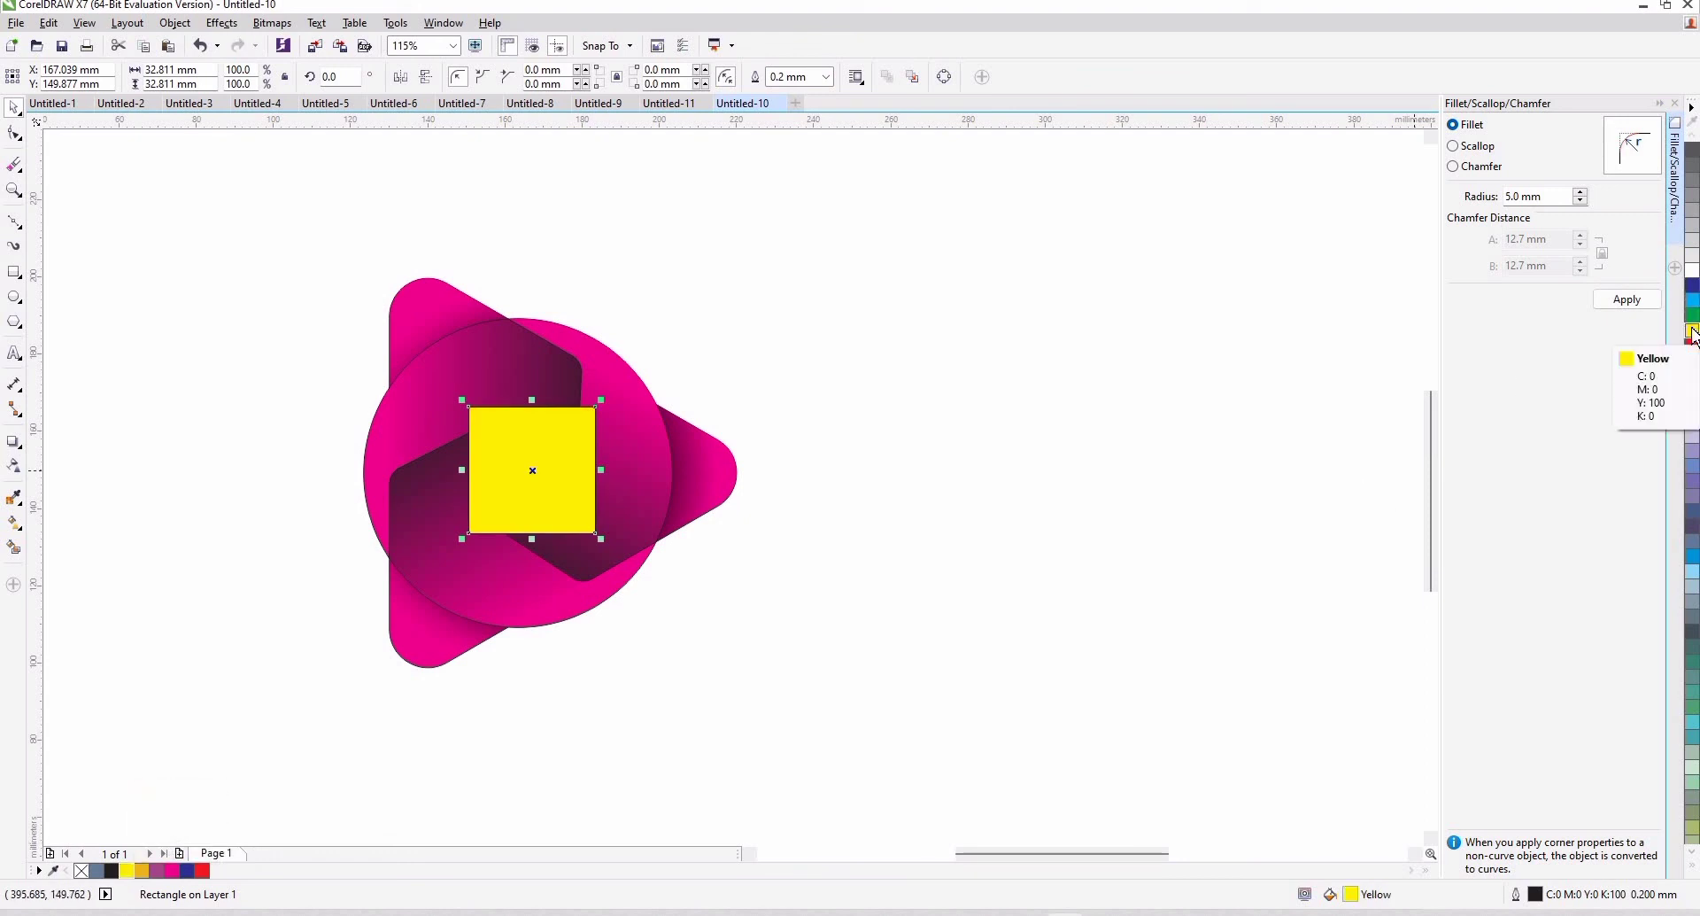
pyautogui.moveTo(1694, 334); pyautogui.dragTo(1659, 389)
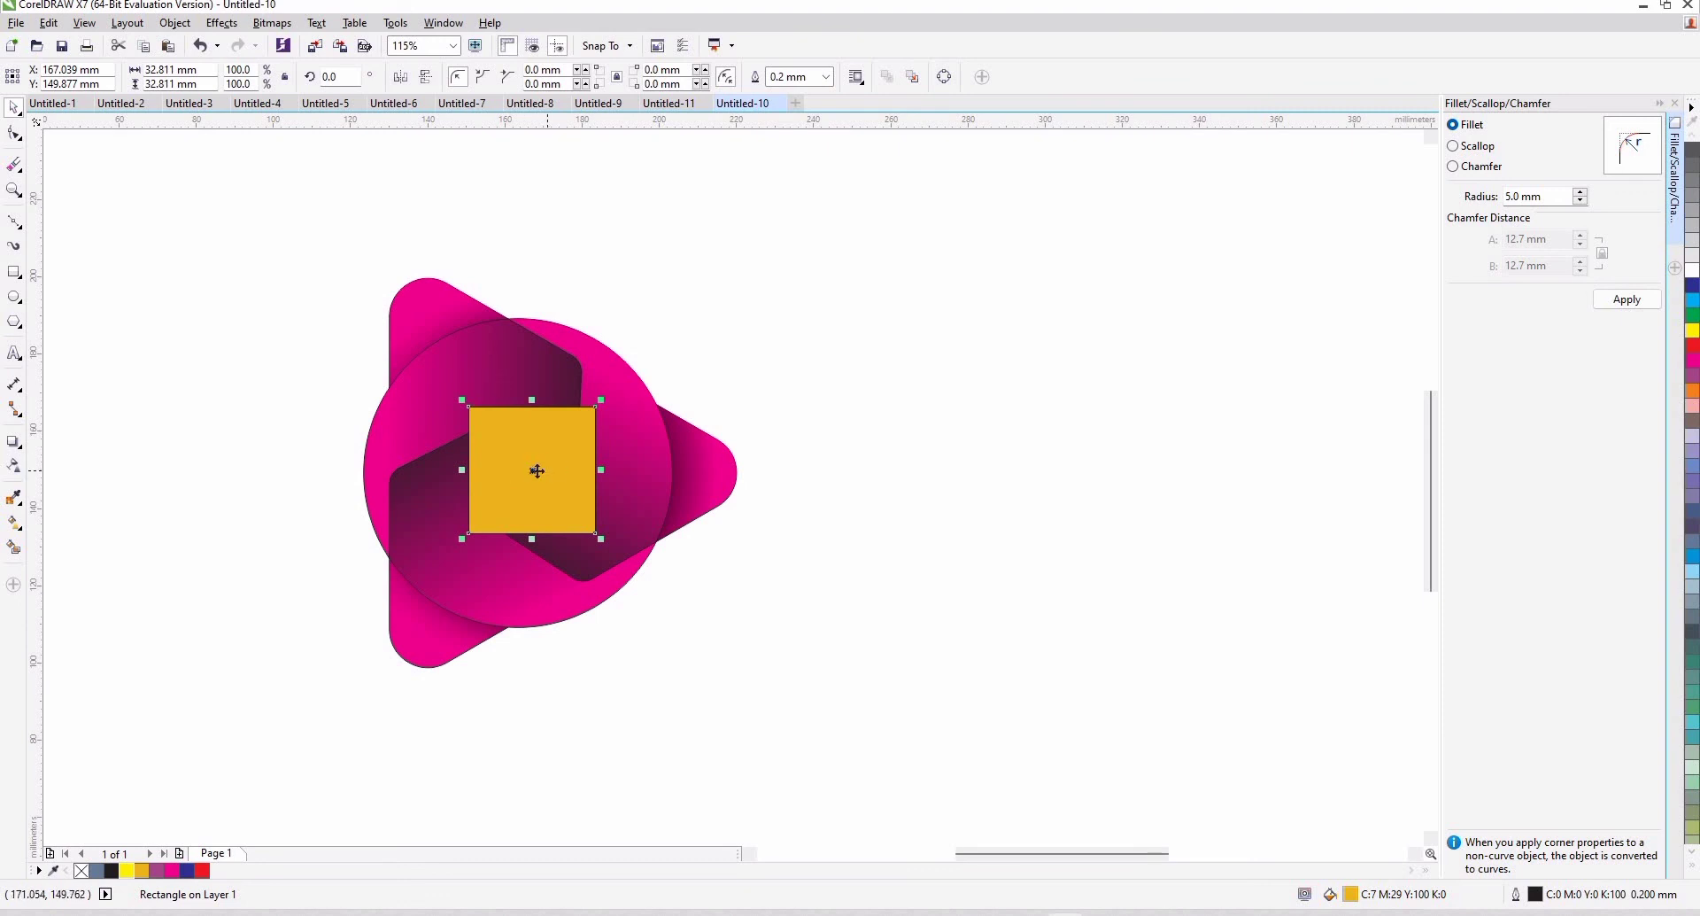
# Move the golden square beside the logo and PowerClip it inside the large magenta triangle
pyautogui.moveTo(538, 470); pyautogui.dragTo(918, 454)
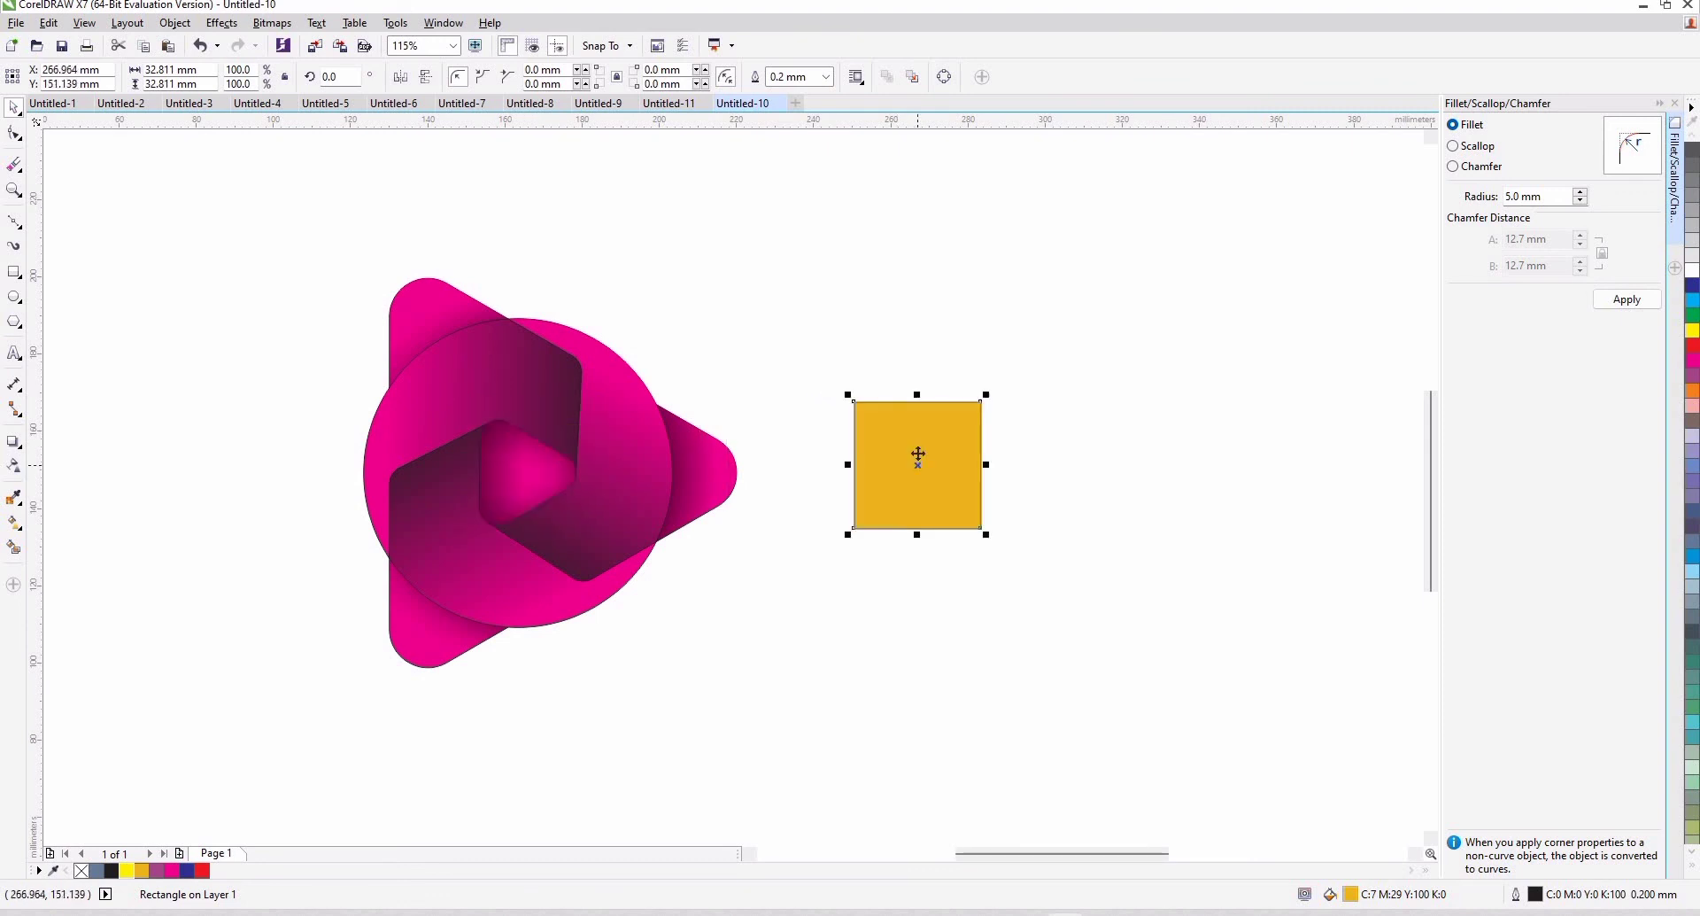
pyautogui.rightClick(917, 454)
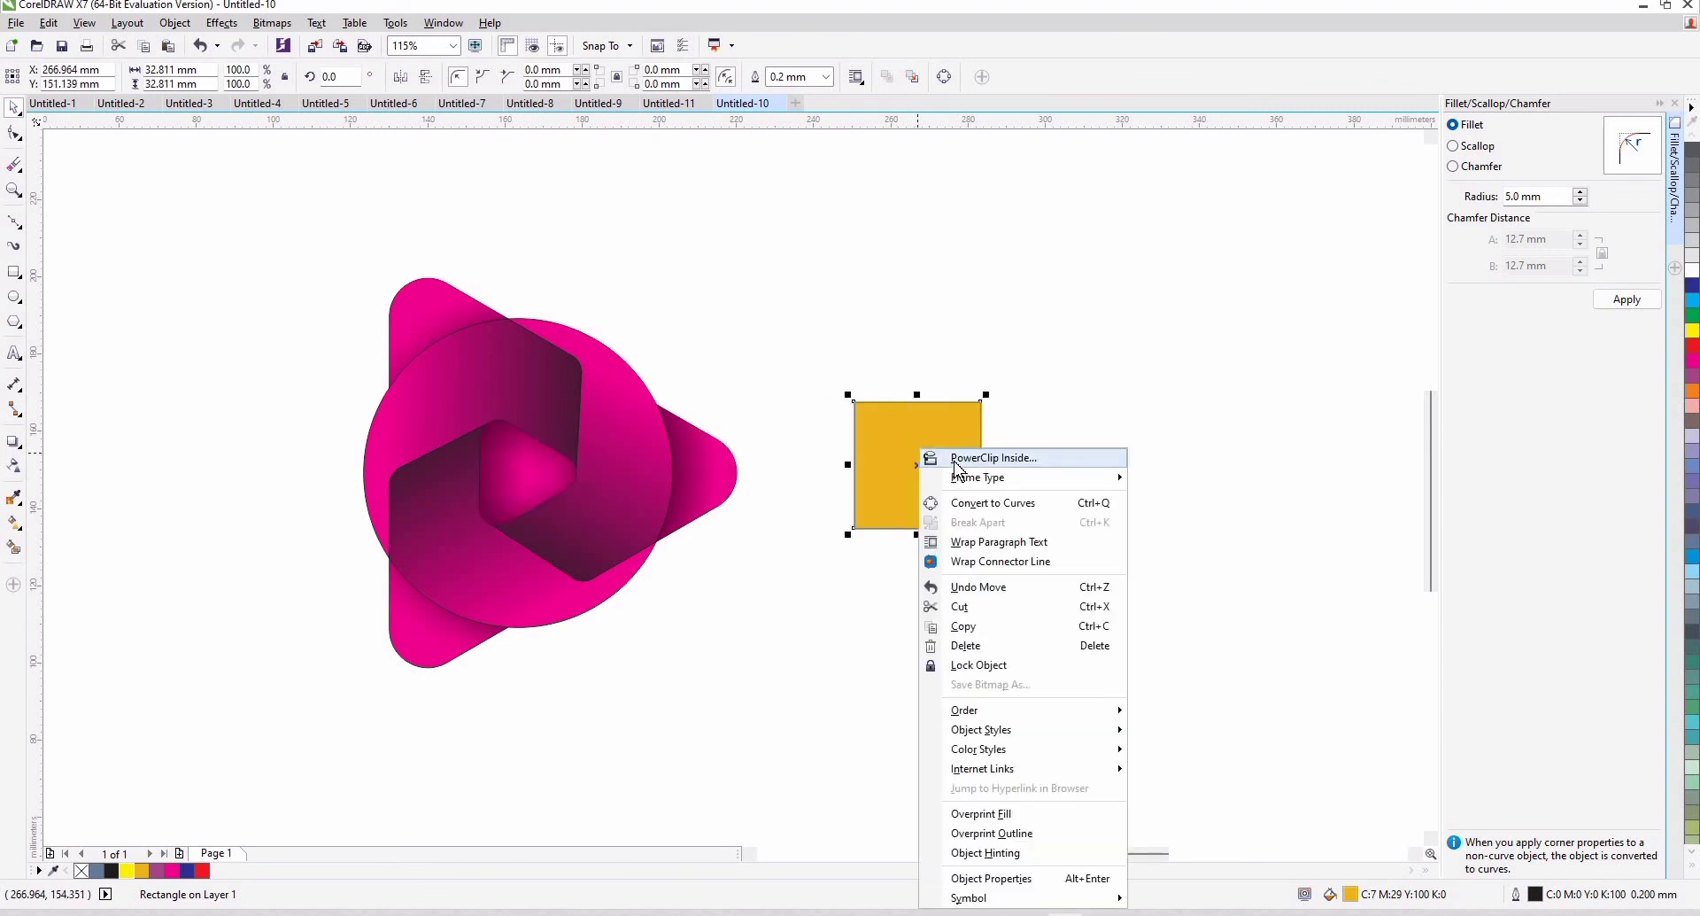
pyautogui.click(704, 479)
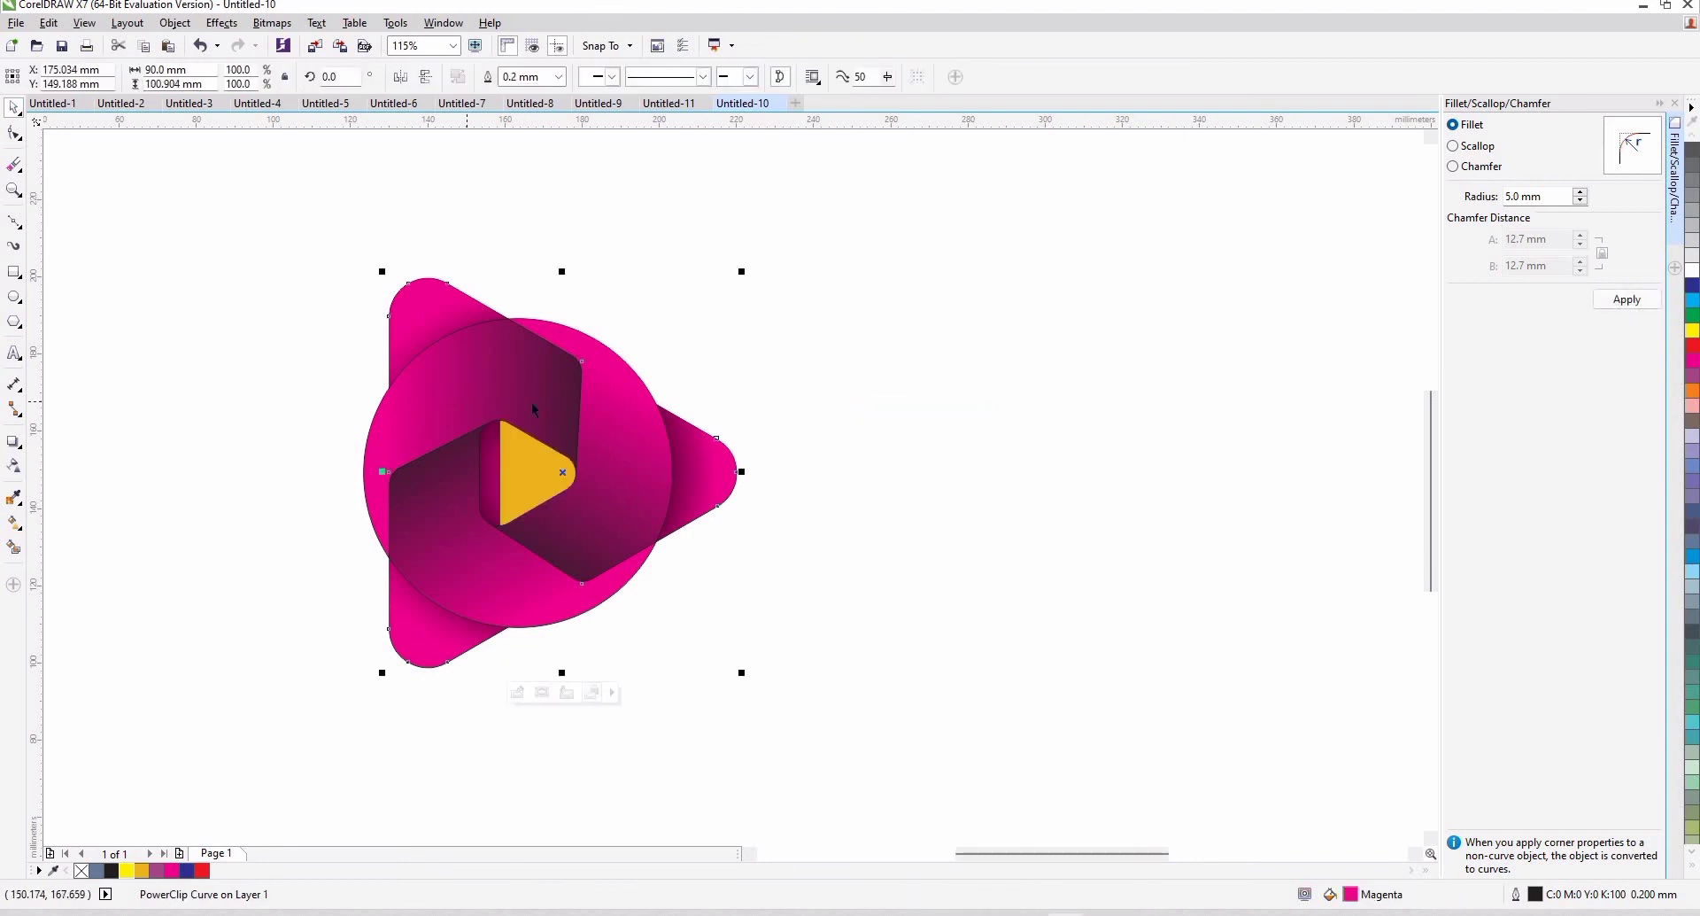
# Edit the triangle's PowerClip contents and center the golden square so it fills the whole central opening
pyautogui.keyDown('ctrl'); pyautogui.click(704, 481); pyautogui.keyUp('ctrl')
pyautogui.moveTo(566, 472); pyautogui.dragTo(534, 472)
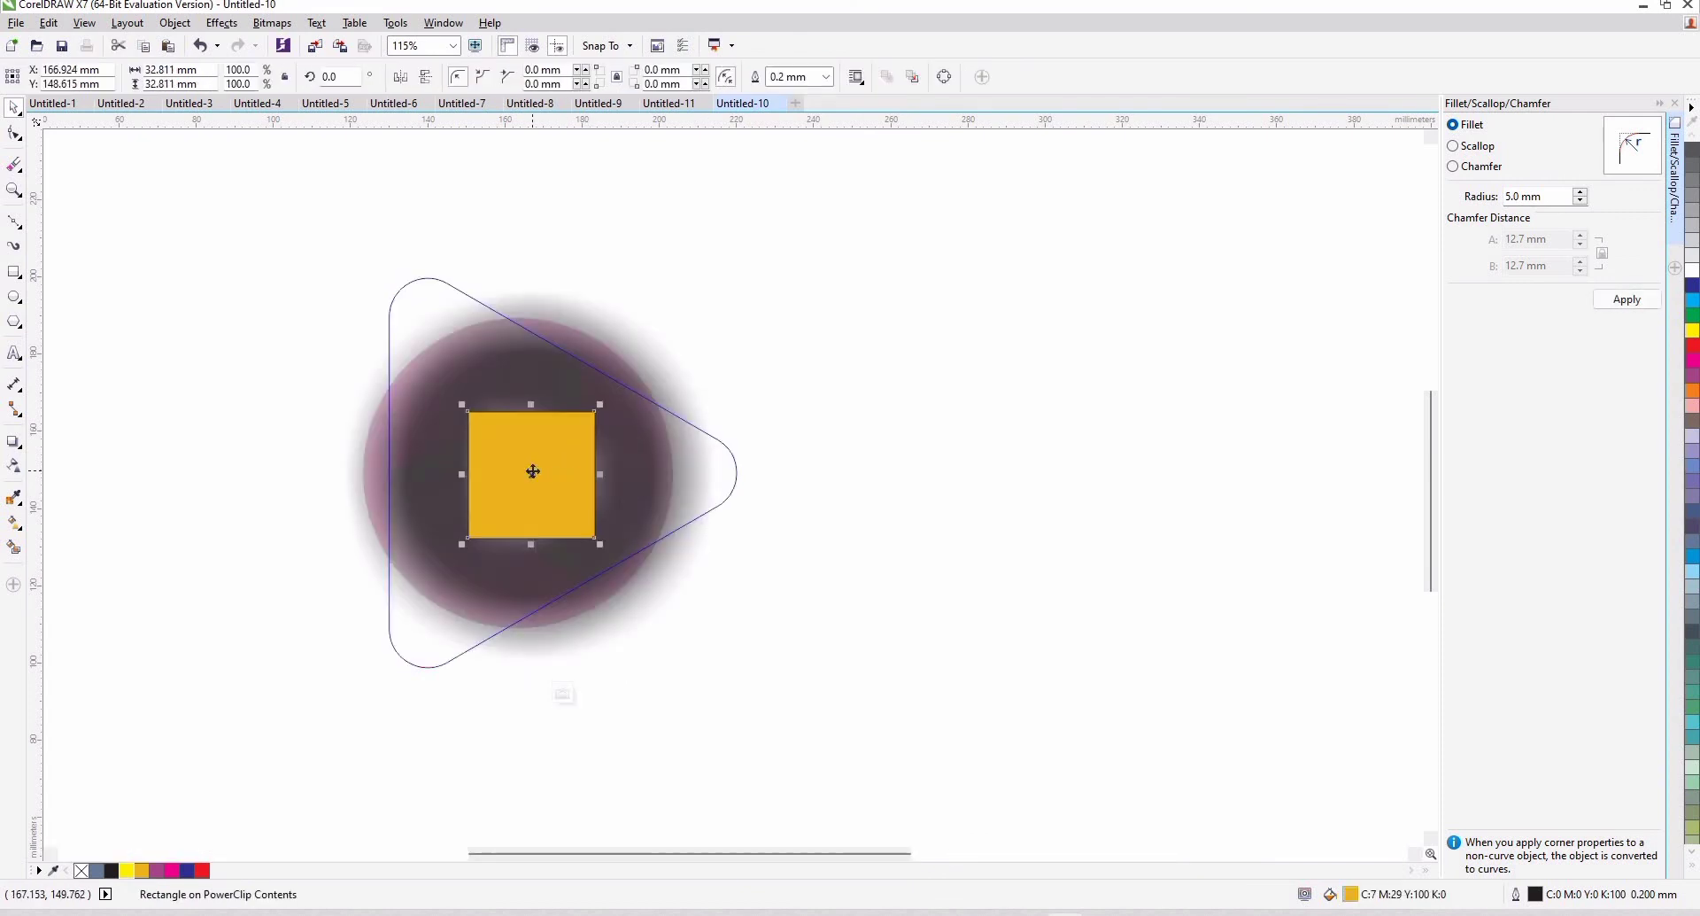
pyautogui.click(912, 470)
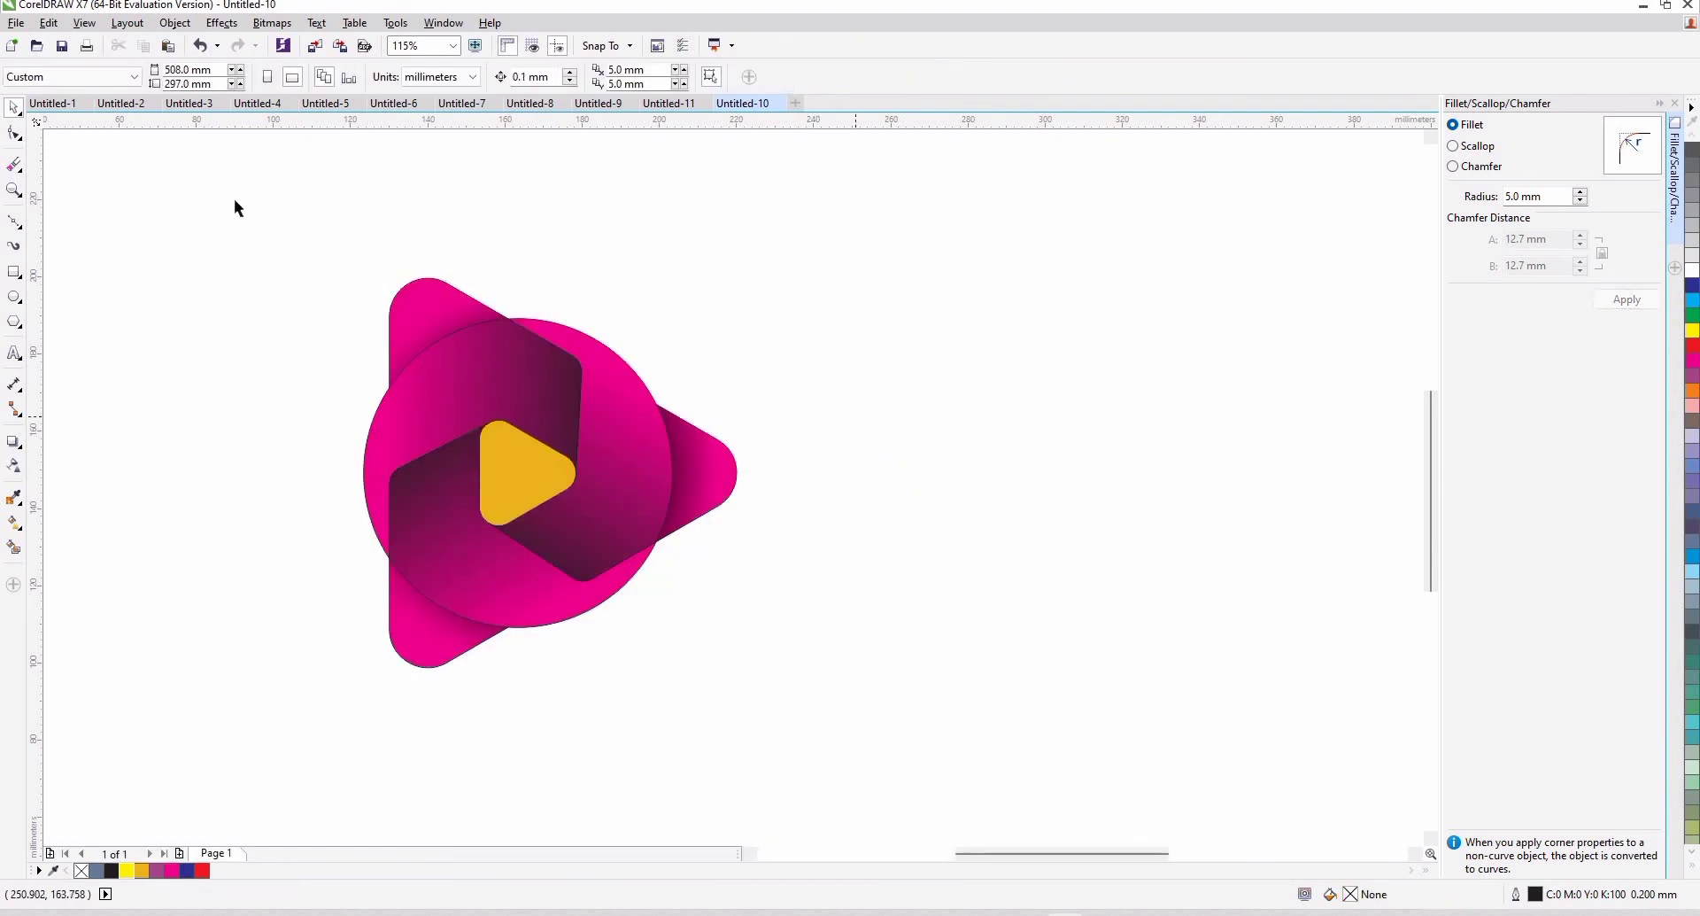
# Select the whole logo and remove the outlines from all its objects
pyautogui.moveTo(228, 191); pyautogui.dragTo(786, 782)
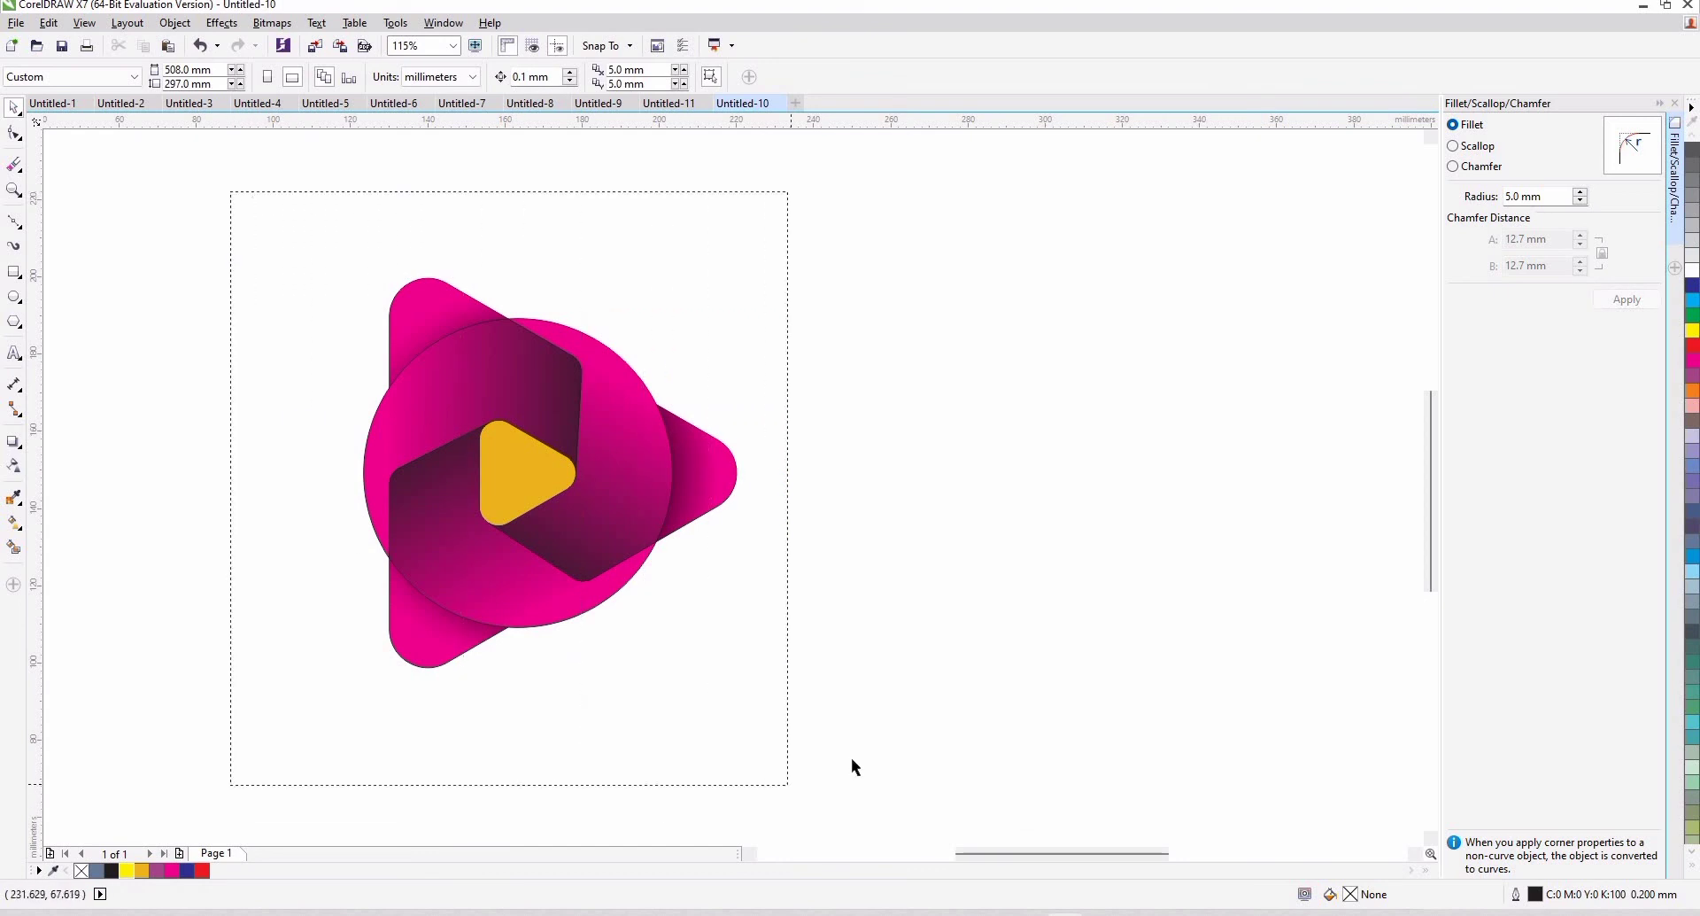
pyautogui.rightClick(80, 871)
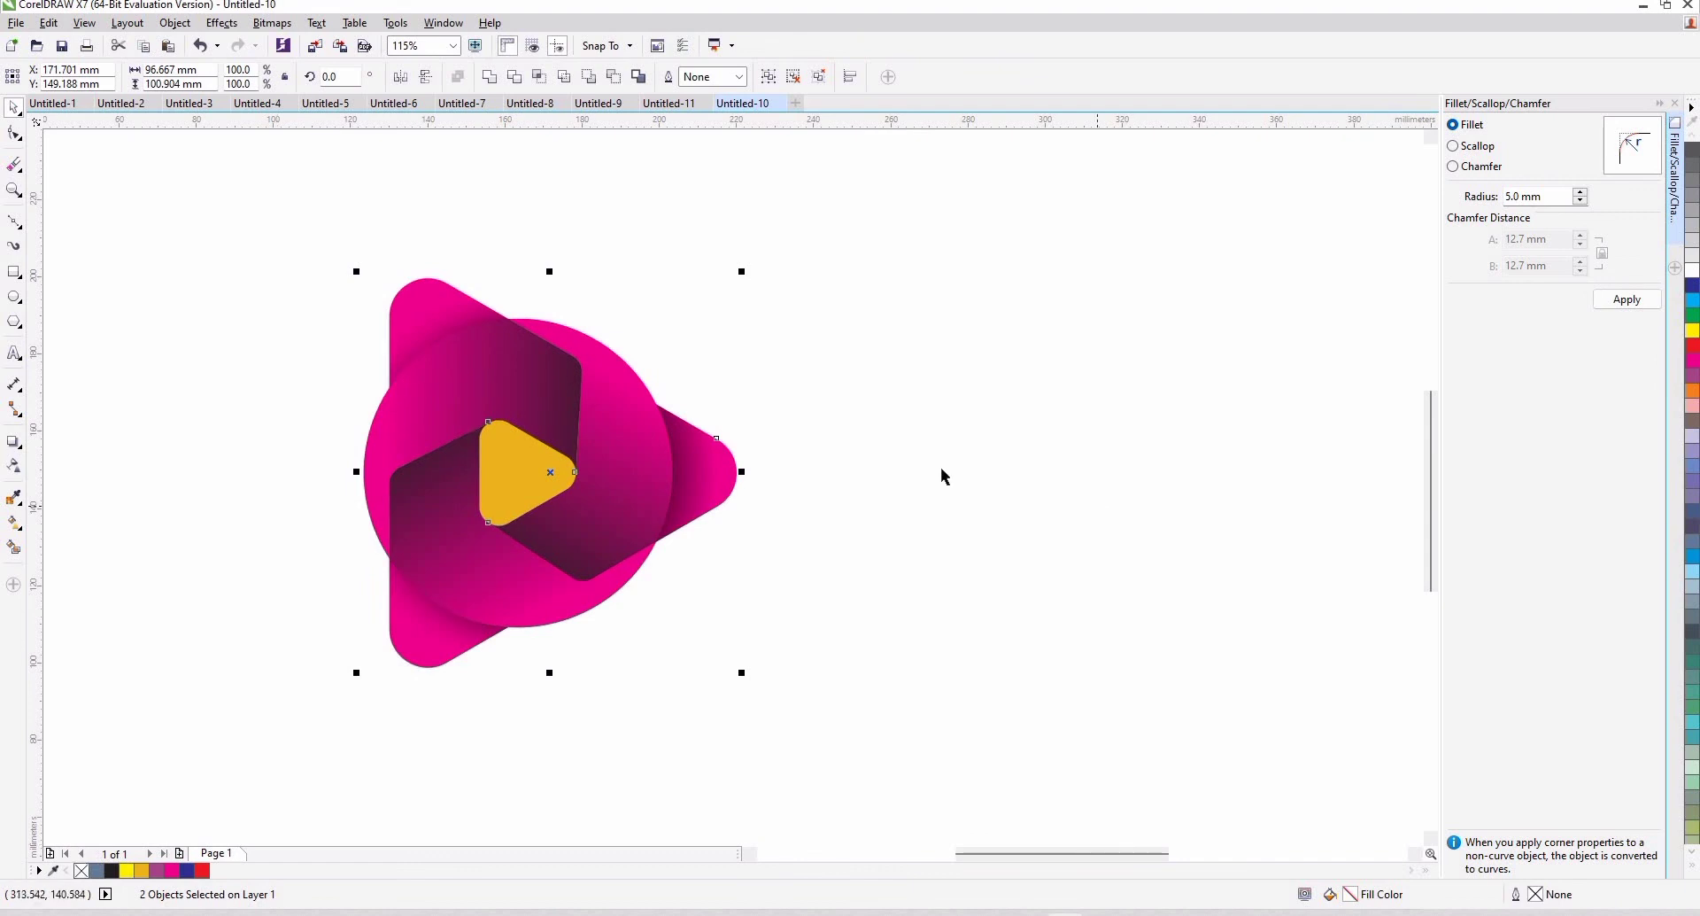
pyautogui.click(900, 465)
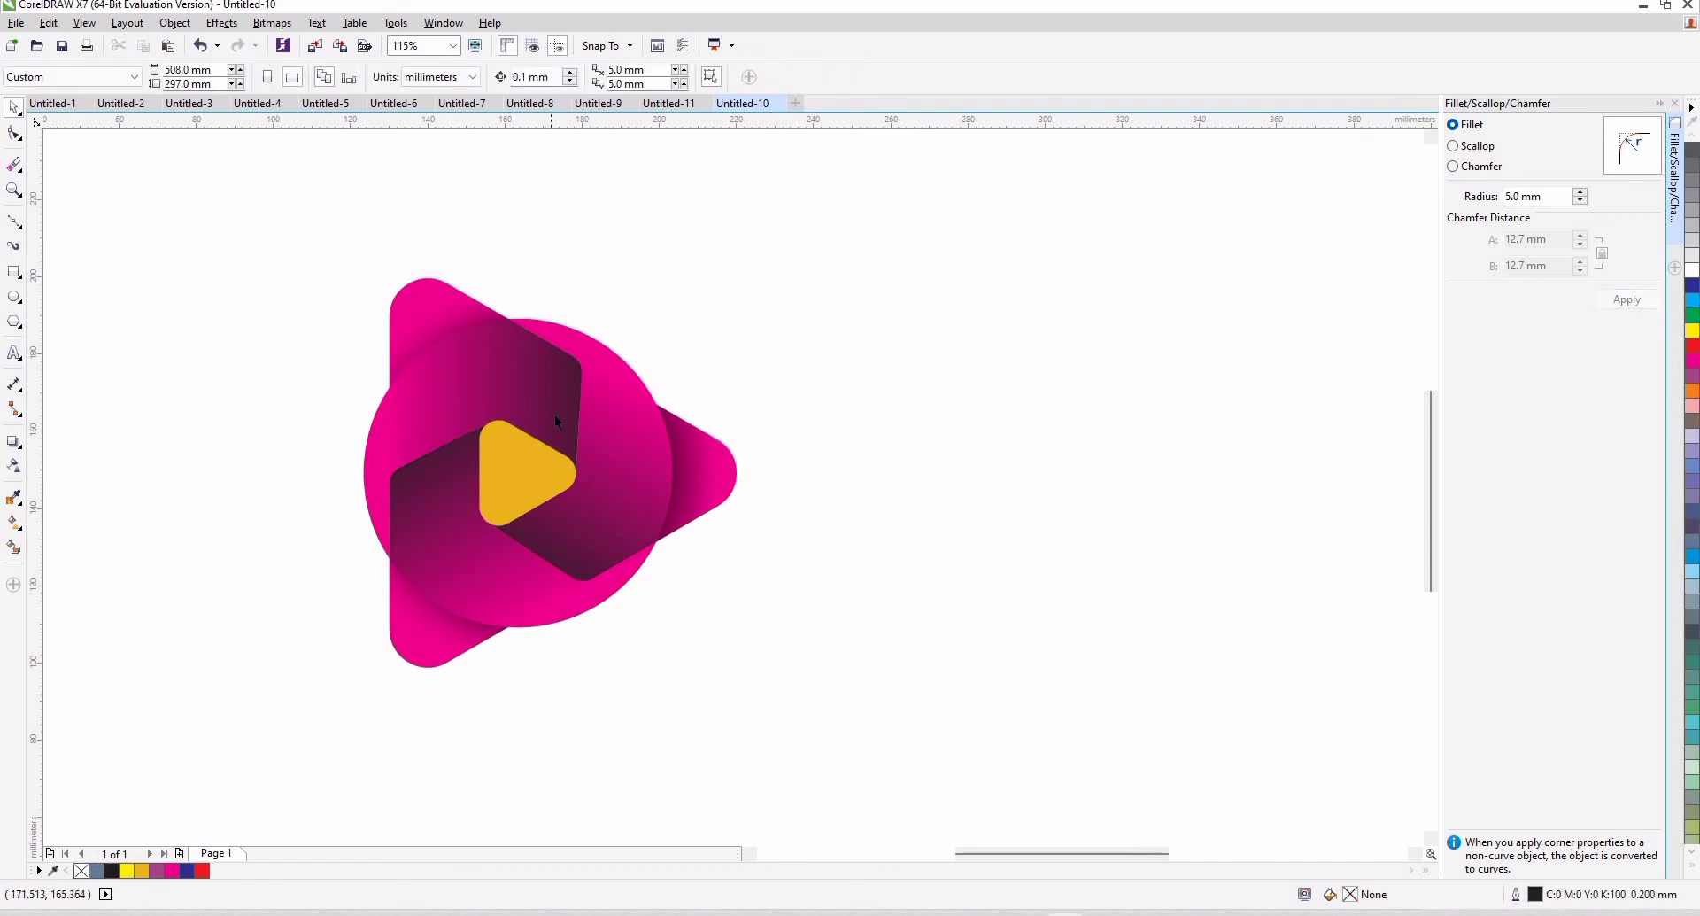